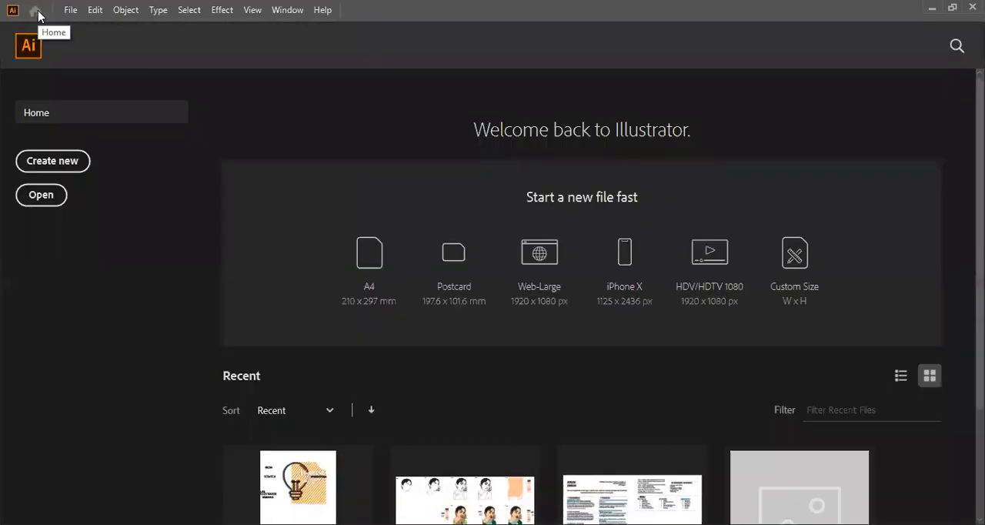
{"action": "scroll", "coordinate": [458, 231], "scroll_direction": "down", "scroll_amount": 2}
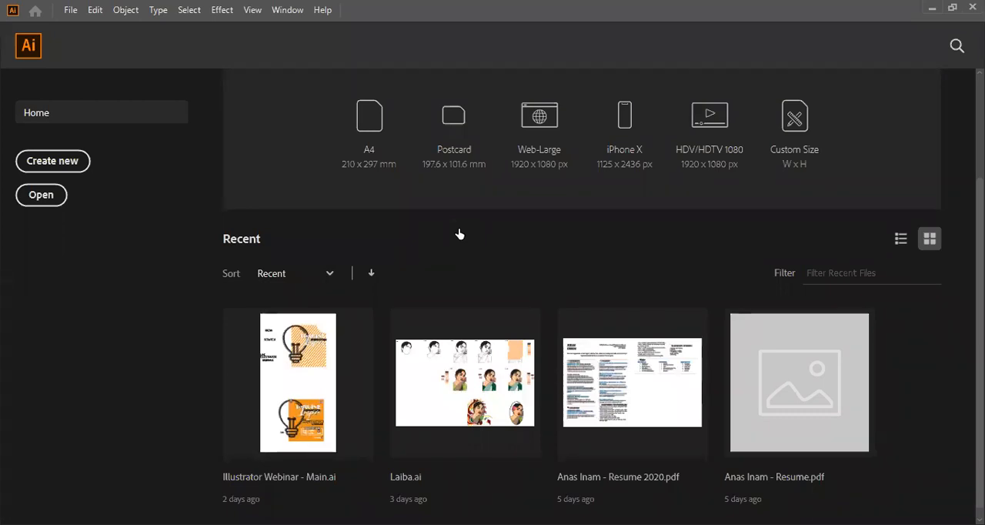
{"action": "left_click", "coordinate": [52, 164]}
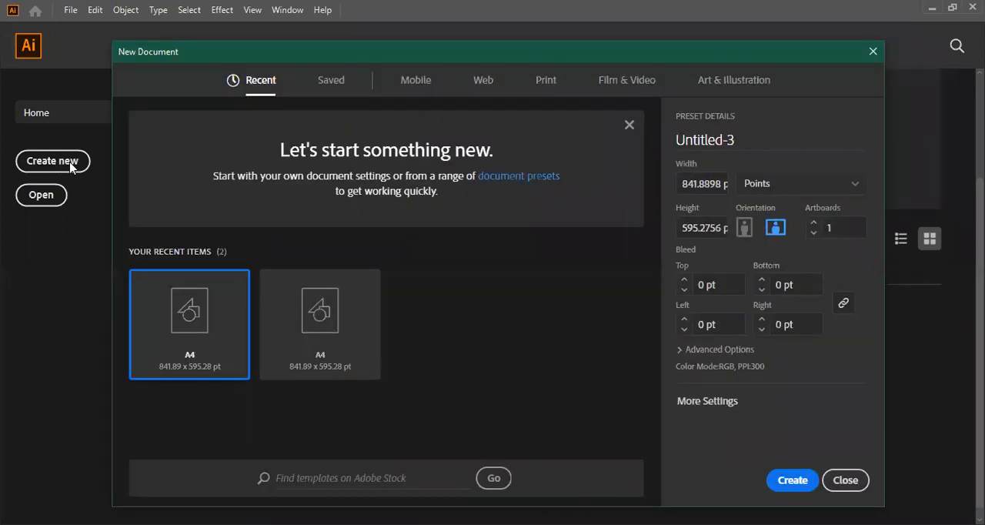
{"action": "type", "text": "Webinar"}
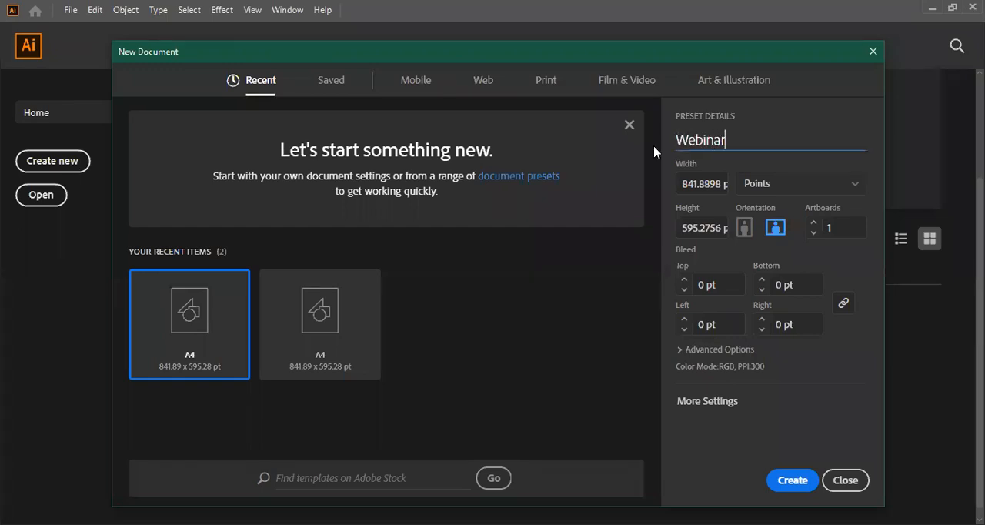
{"action": "left_click", "coordinate": [779, 185]}
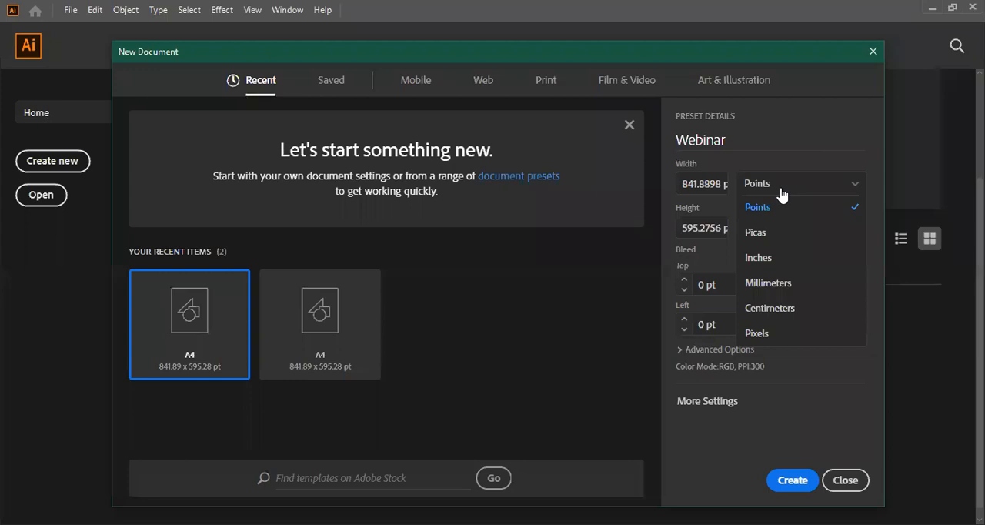
{"action": "left_click", "coordinate": [840, 189]}
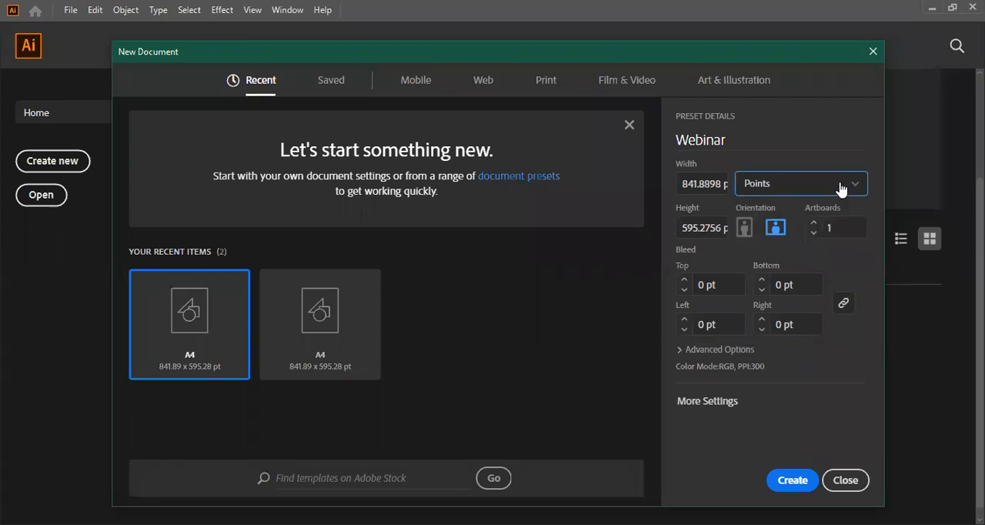
{"action": "left_click", "coordinate": [744, 231]}
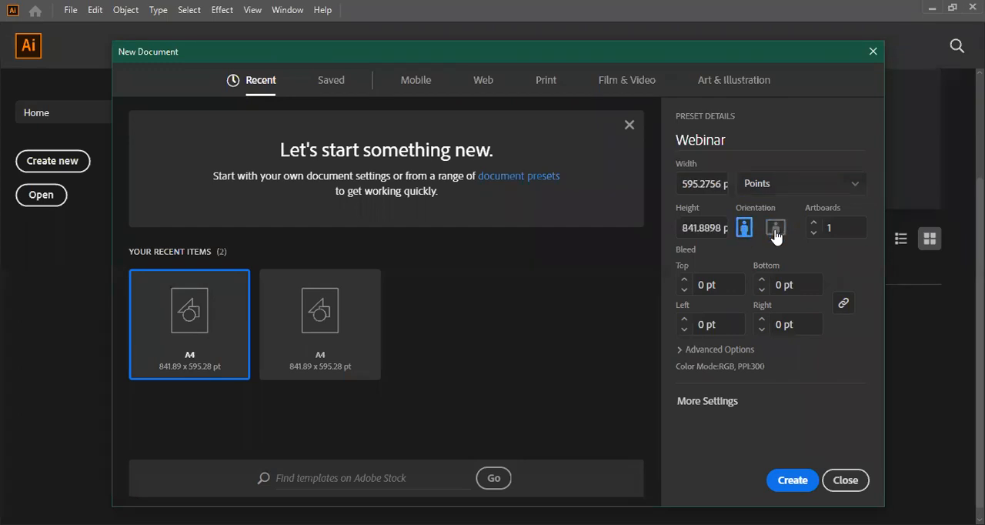
{"action": "left_click", "coordinate": [776, 231]}
{"action": "left_click", "coordinate": [681, 350]}
{"action": "scroll", "coordinate": [681, 358], "scroll_direction": "down", "scroll_amount": 1}
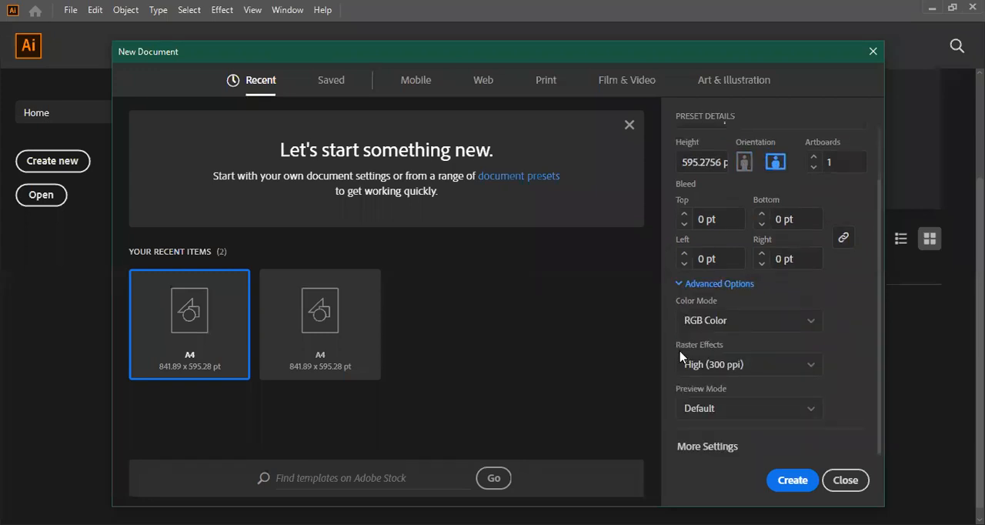
{"action": "left_click", "coordinate": [811, 322]}
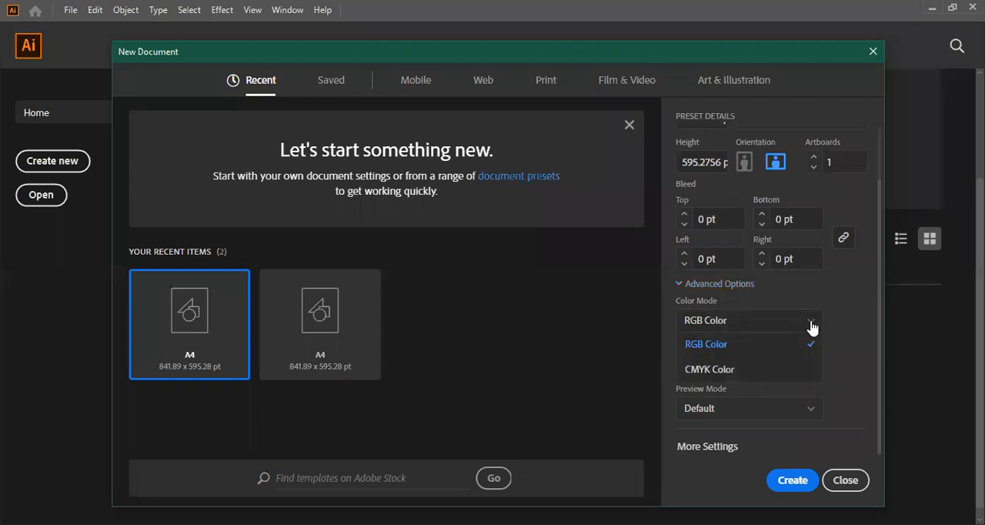
{"action": "left_click", "coordinate": [811, 323]}
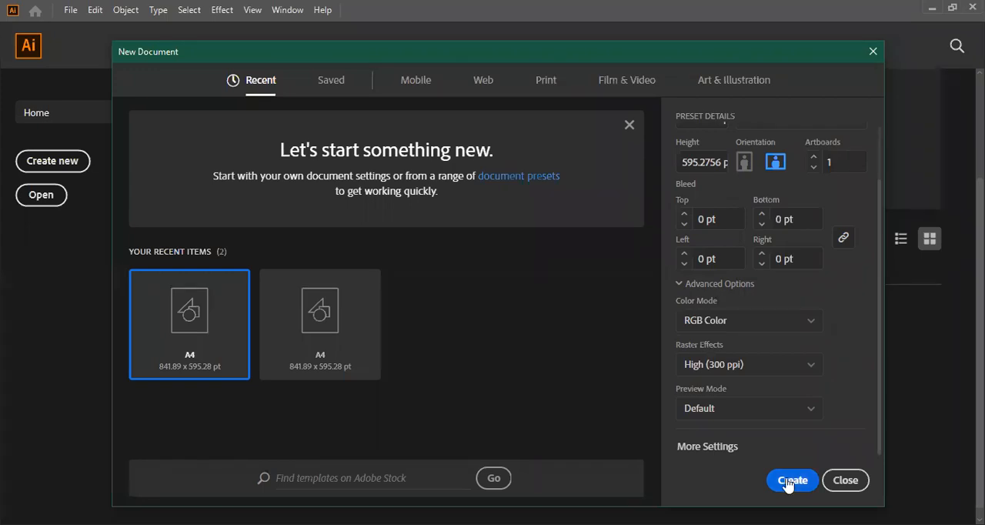
{"action": "left_click", "coordinate": [847, 480]}
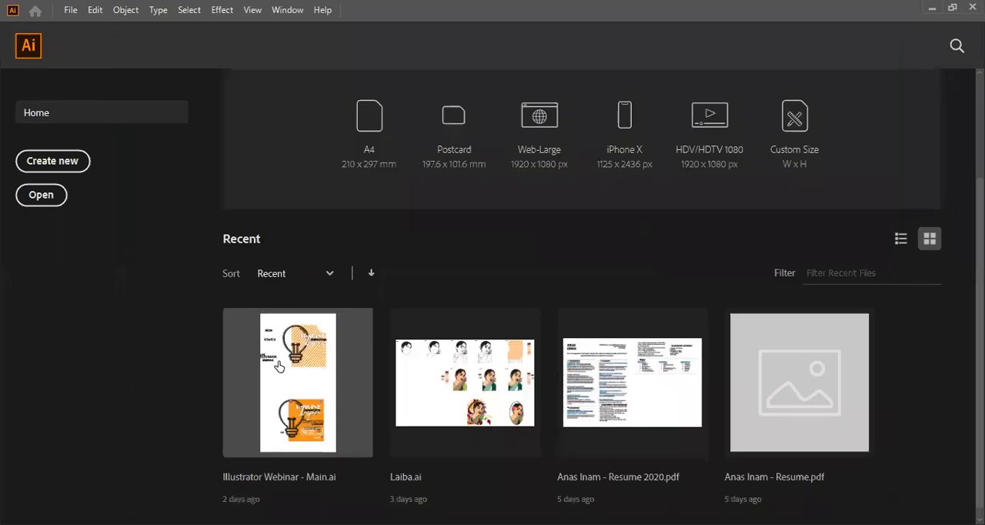
Open the recent file Illustrator Webinar - Main.ai, switch to the Untitled-2 document and examine its artboard listing Illustrator's design uses.
{"action": "left_click", "coordinate": [278, 366]}
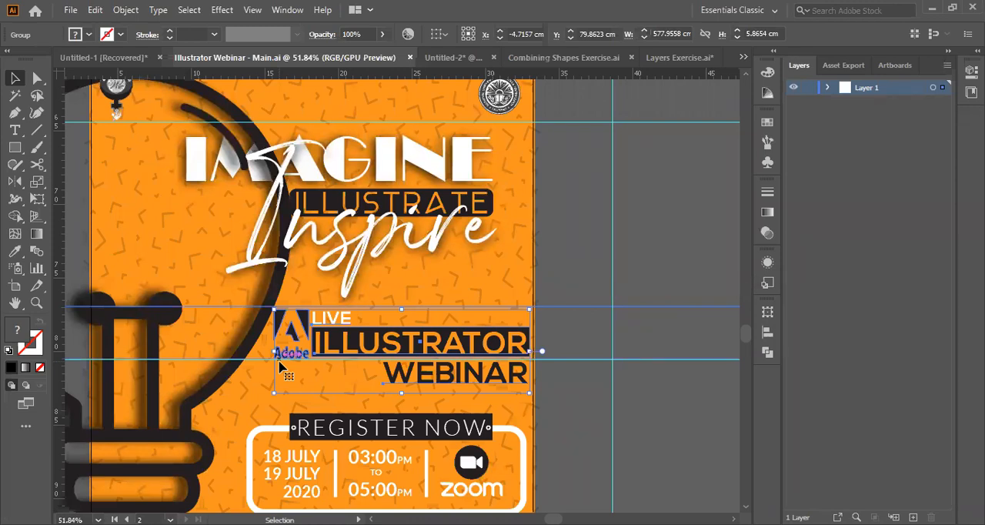
{"action": "left_click", "coordinate": [447, 59]}
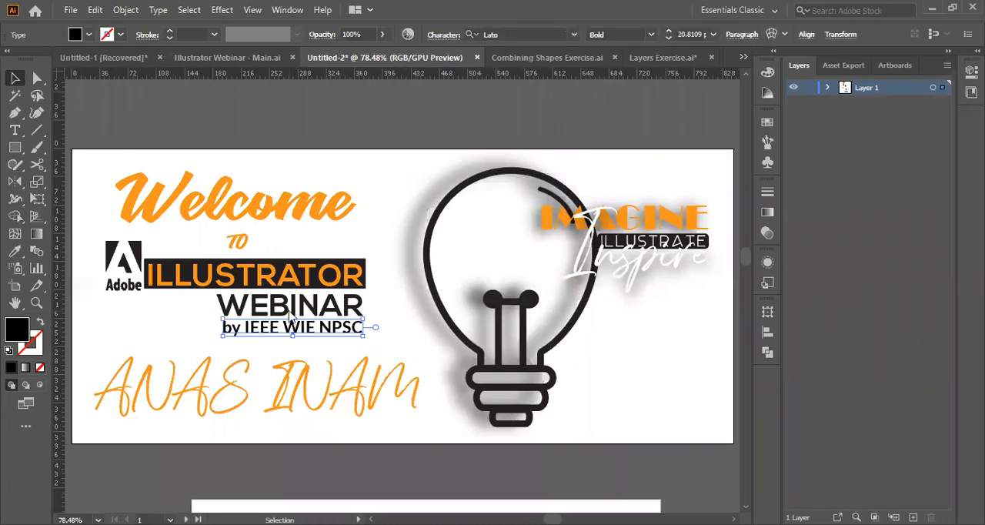
{"action": "scroll", "coordinate": [287, 191], "scroll_direction": "down", "scroll_amount": 10}
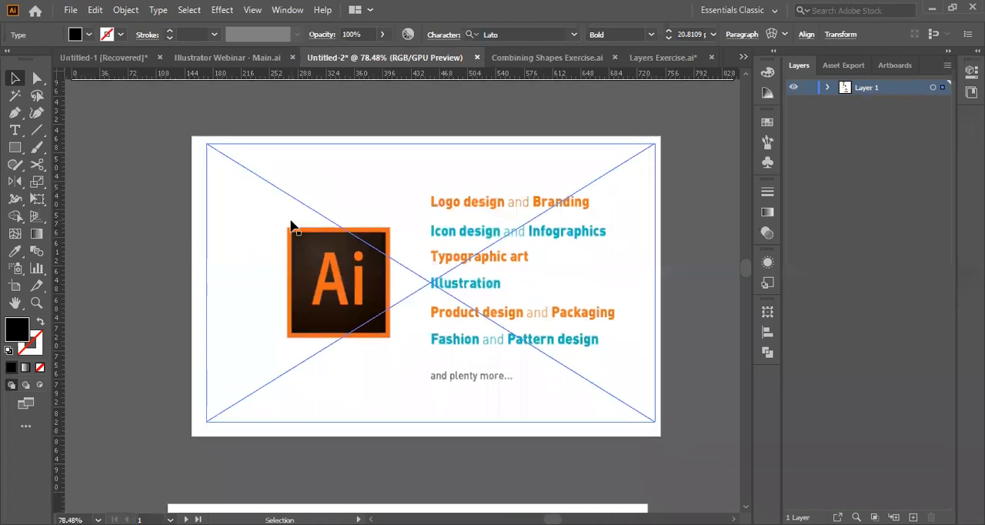
{"action": "scroll", "coordinate": [291, 224], "scroll_direction": "down", "scroll_amount": 1}
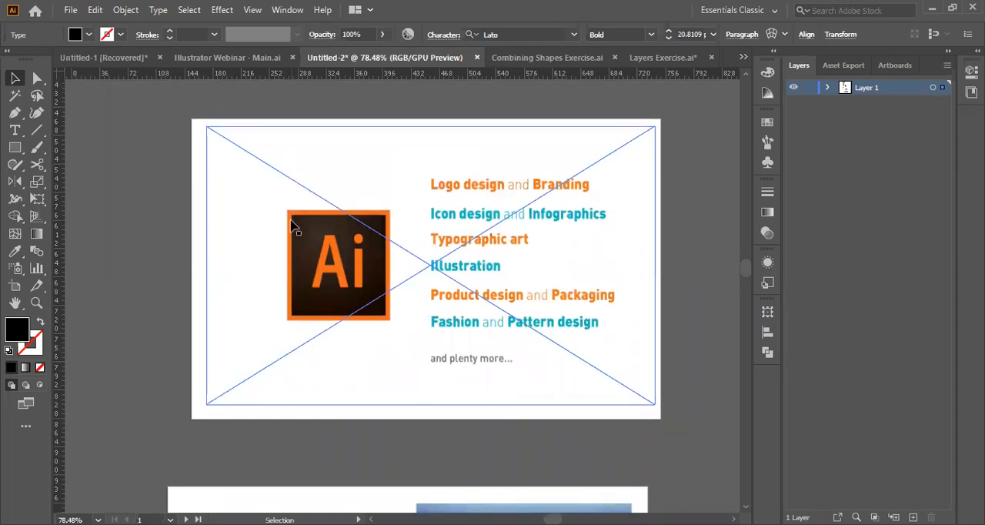
{"action": "scroll", "coordinate": [291, 225], "scroll_direction": "up", "scroll_amount": 2}
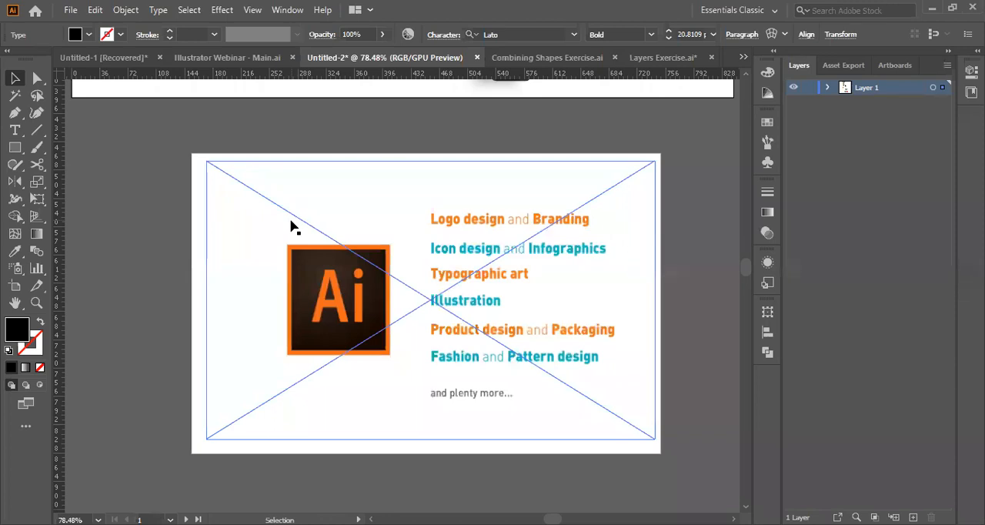
{"action": "scroll", "coordinate": [291, 225], "scroll_direction": "right", "scroll_amount": 1}
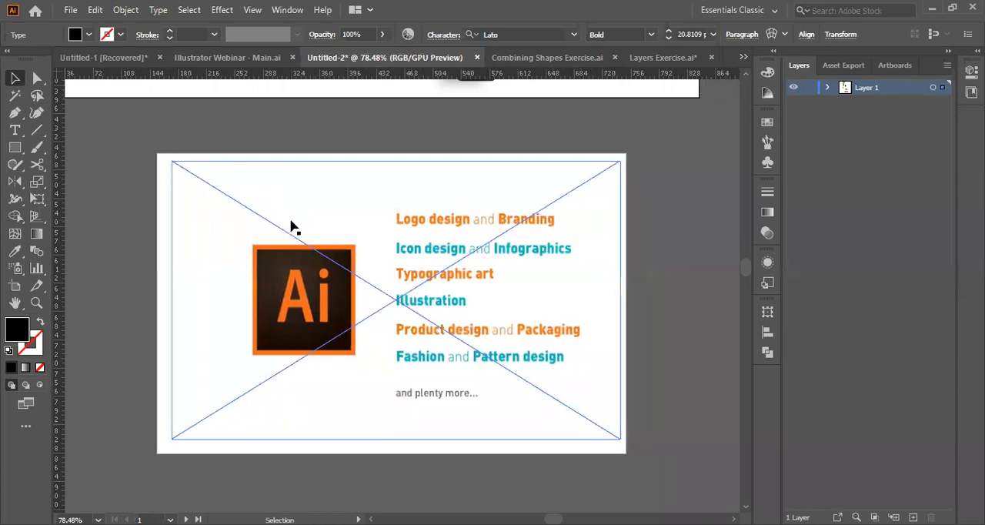
Examine the Qantas example artboard and fit it in the window.
{"action": "scroll", "coordinate": [291, 226], "scroll_direction": "down", "scroll_amount": 3}
{"action": "scroll", "coordinate": [291, 226], "scroll_direction": "up", "scroll_amount": 1}
{"action": "scroll", "coordinate": [291, 226], "scroll_direction": "down", "scroll_amount": 4}
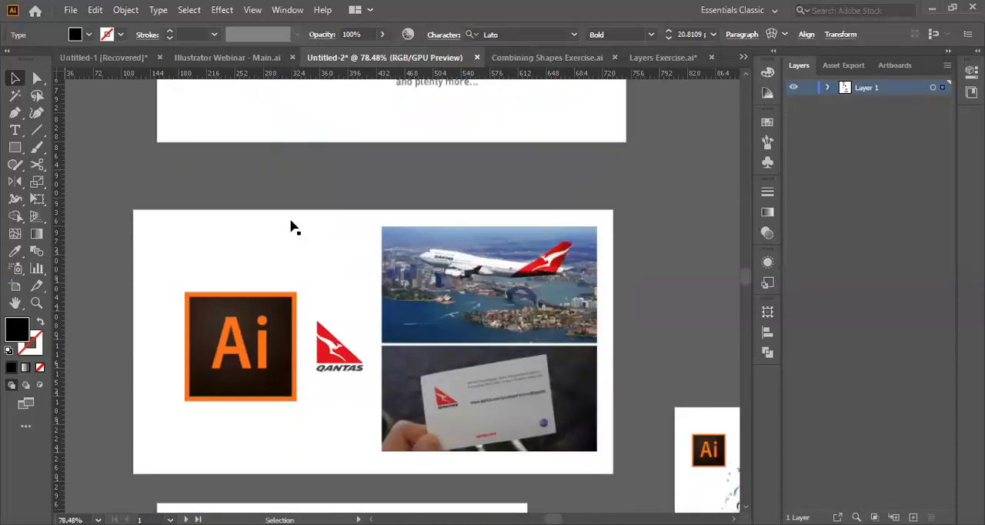
{"action": "scroll", "coordinate": [291, 226], "scroll_direction": "up", "scroll_amount": 2}
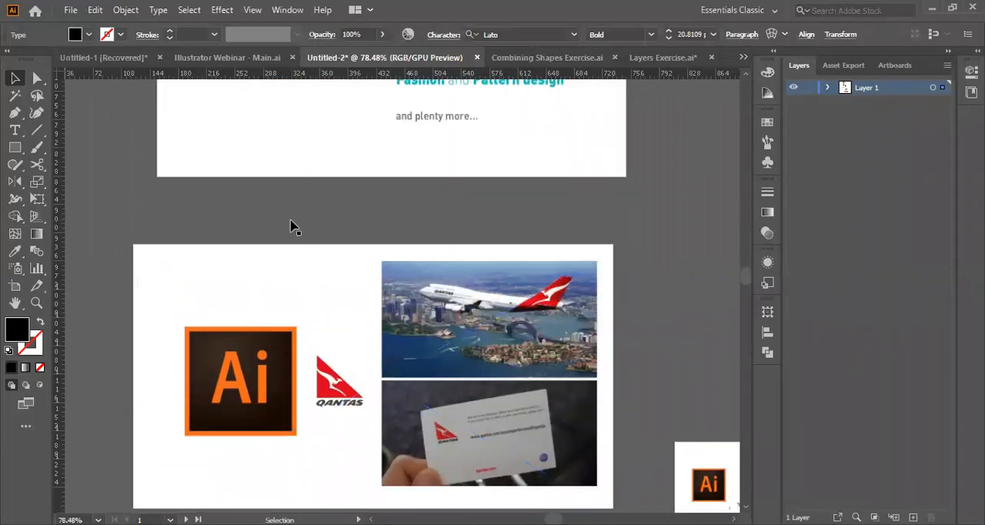
{"action": "scroll", "coordinate": [291, 225], "scroll_direction": "down", "scroll_amount": 2}
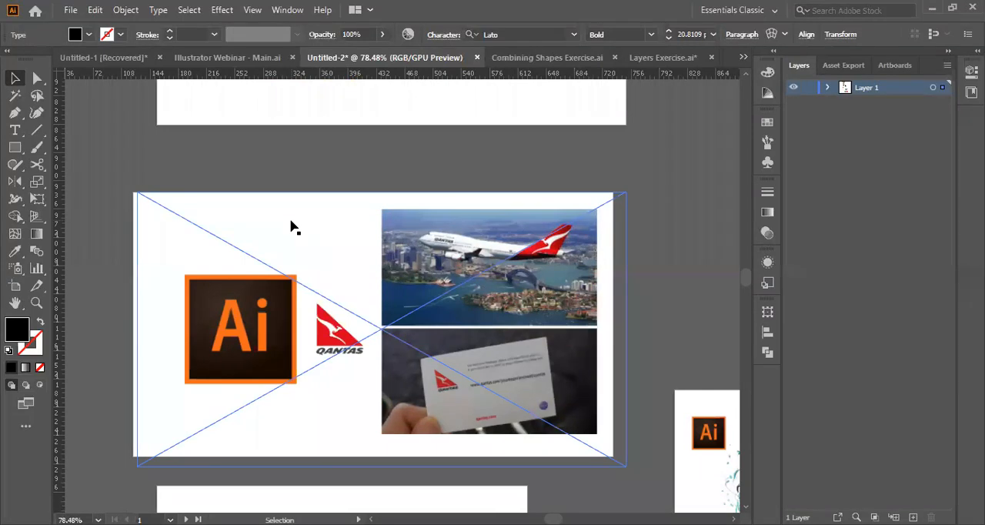
{"action": "scroll", "coordinate": [303, 413], "scroll_direction": "up", "scroll_amount": 6}
{"action": "scroll", "coordinate": [304, 412], "scroll_direction": "down", "scroll_amount": 8}
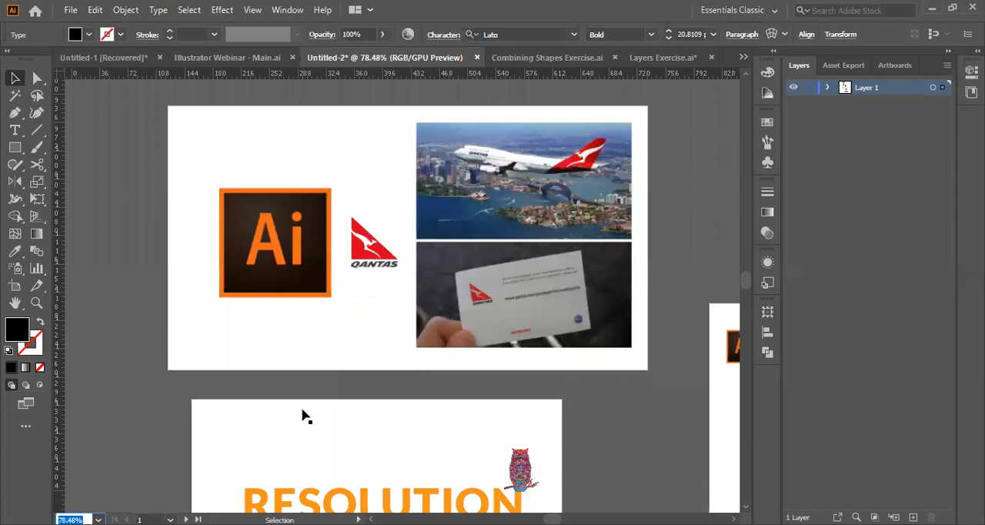
{"action": "left_click", "coordinate": [333, 436]}
{"action": "key", "text": "ctrl+0"}
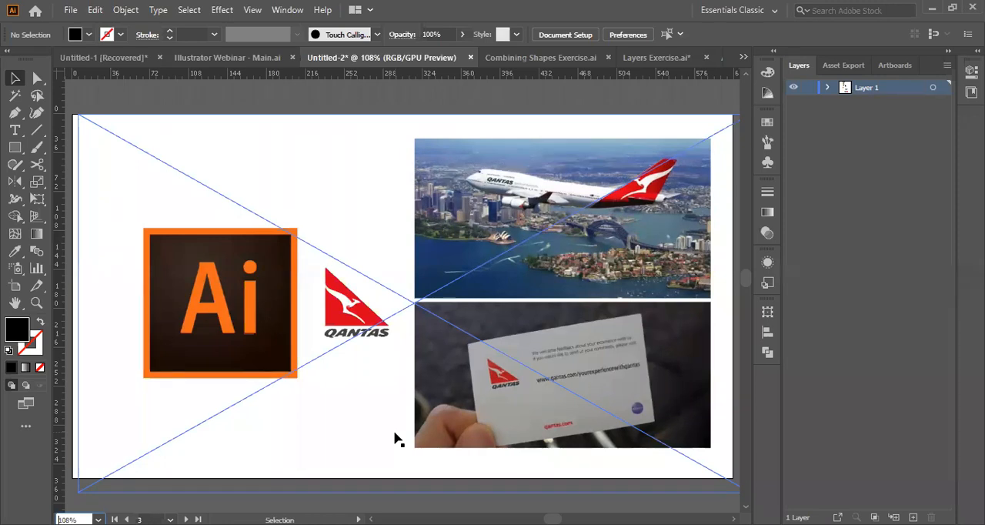
Examine the edges of the RESOLUTION INDEPENDENT lettering up close at 200% and 300% magnification.
{"action": "scroll", "coordinate": [395, 439], "scroll_direction": "down", "scroll_amount": 3}
{"action": "scroll", "coordinate": [395, 439], "scroll_direction": "down", "scroll_amount": 3}
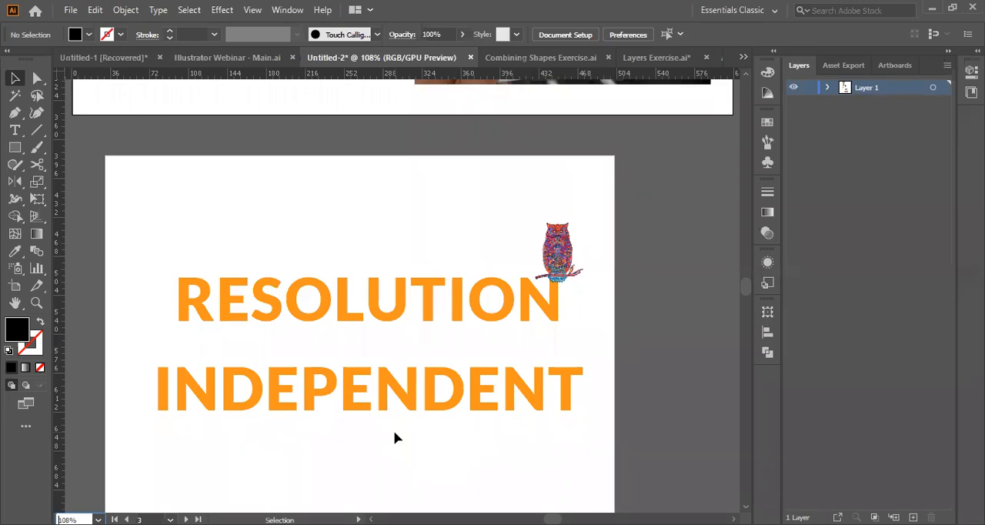
{"action": "scroll", "coordinate": [207, 329], "scroll_direction": "down", "scroll_amount": 2}
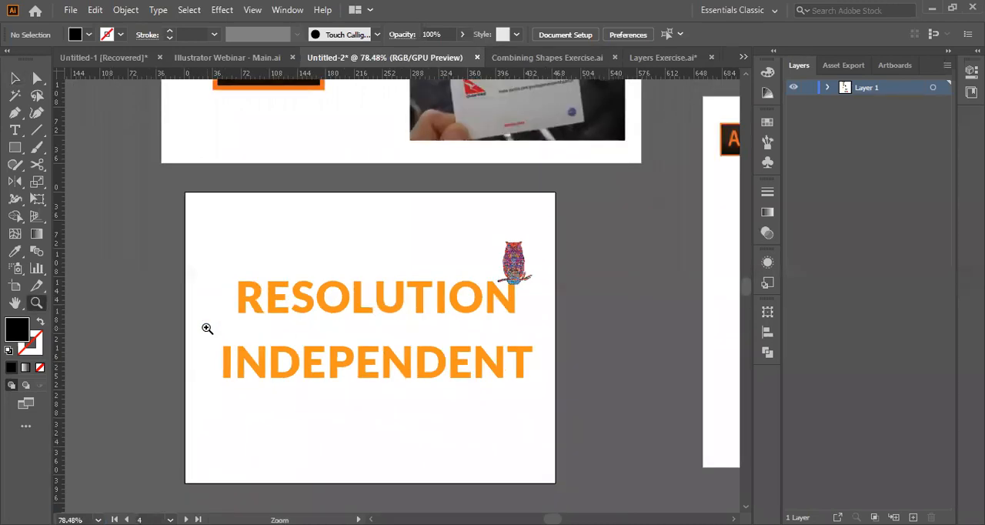
{"action": "scroll", "coordinate": [398, 307], "scroll_direction": "up", "scroll_amount": 1}
{"action": "scroll", "coordinate": [312, 285], "scroll_direction": "up", "scroll_amount": 3}
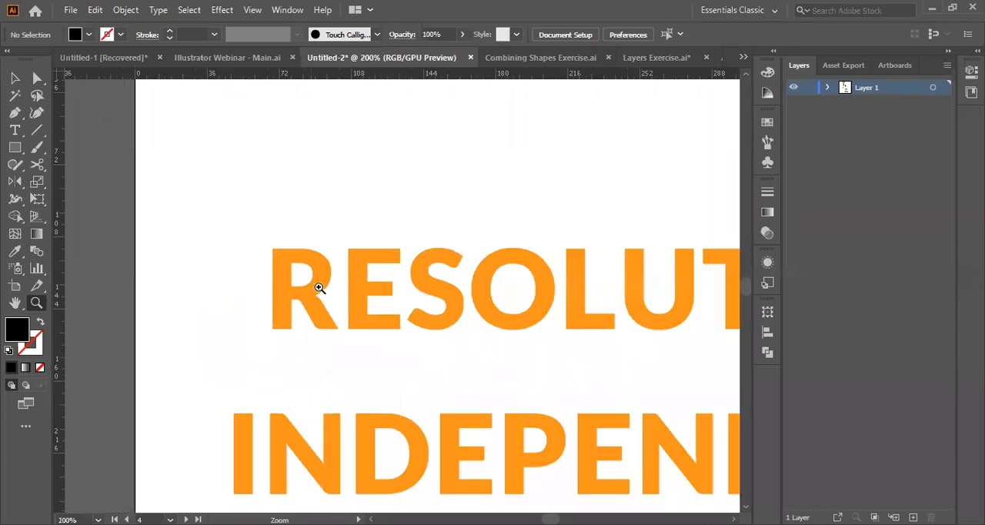
{"action": "left_click", "coordinate": [384, 317]}
{"action": "scroll", "coordinate": [384, 317], "scroll_direction": "right", "scroll_amount": 10}
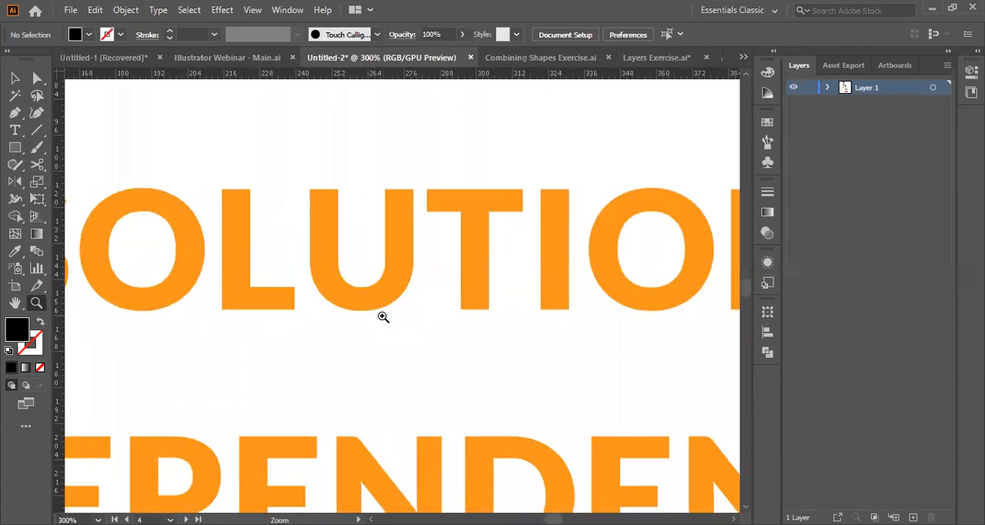
{"action": "scroll", "coordinate": [384, 317], "scroll_direction": "right", "scroll_amount": 4}
{"action": "scroll", "coordinate": [384, 317], "scroll_direction": "up", "scroll_amount": 2}
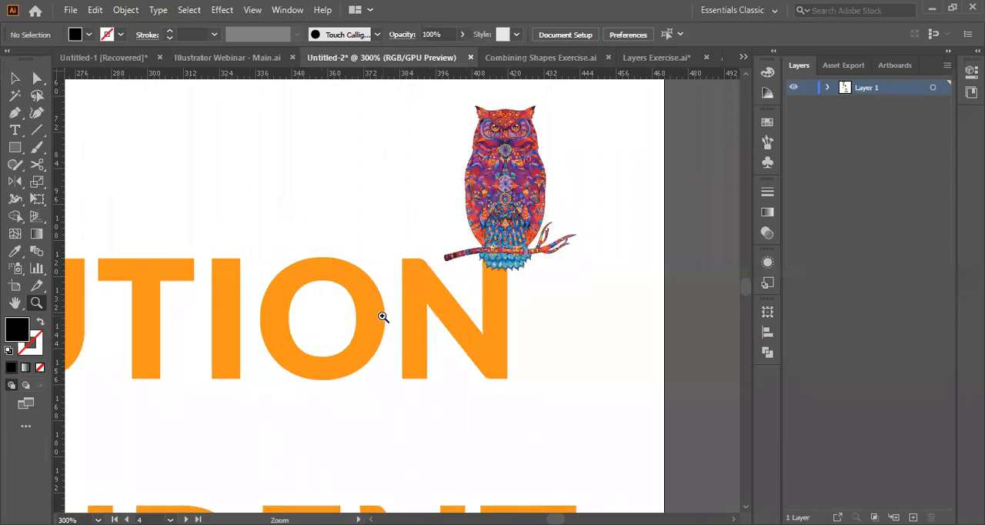
Inspect the owl illustration's fine detail from head to branch at magnifications up to 2400%.
{"action": "left_click", "coordinate": [470, 312]}
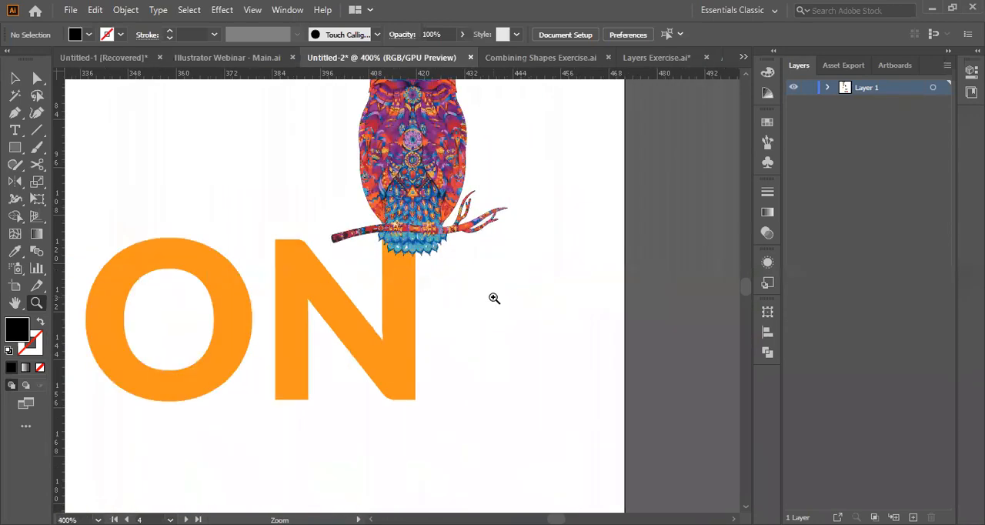
{"action": "scroll", "coordinate": [415, 224], "scroll_direction": "up", "scroll_amount": 4}
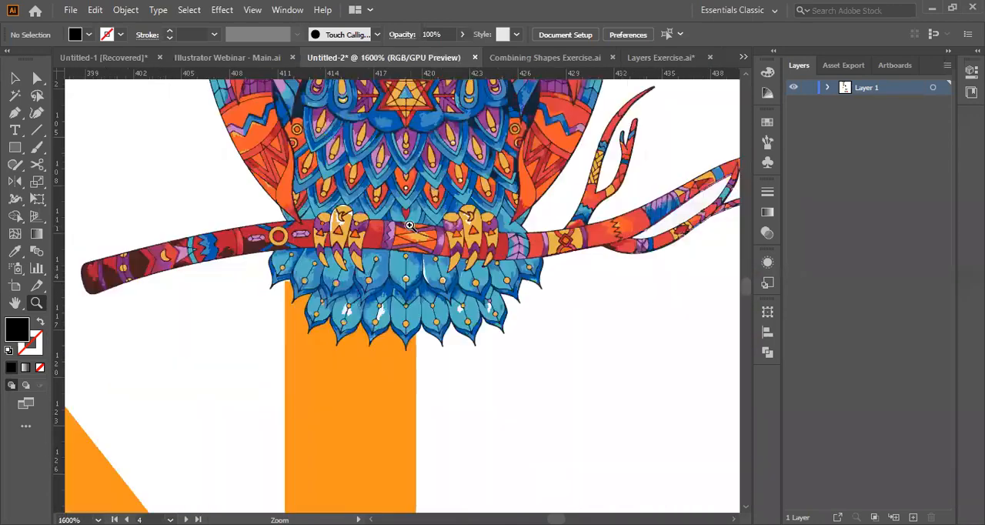
{"action": "scroll", "coordinate": [411, 225], "scroll_direction": "up", "scroll_amount": 20}
{"action": "scroll", "coordinate": [410, 225], "scroll_direction": "down", "scroll_amount": 15}
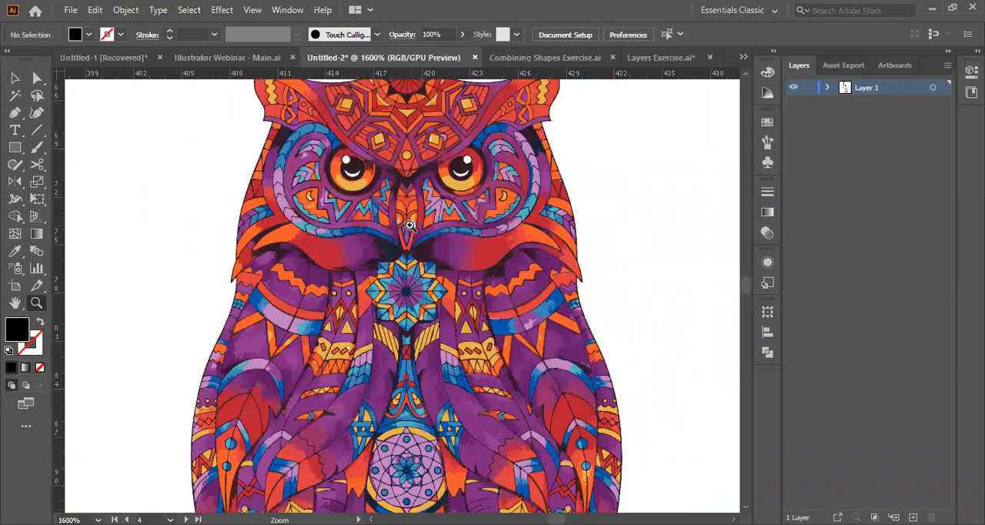
{"action": "scroll", "coordinate": [410, 226], "scroll_direction": "left", "scroll_amount": 10}
{"action": "scroll", "coordinate": [410, 225], "scroll_direction": "down", "scroll_amount": 7}
{"action": "scroll", "coordinate": [410, 225], "scroll_direction": "left", "scroll_amount": 2}
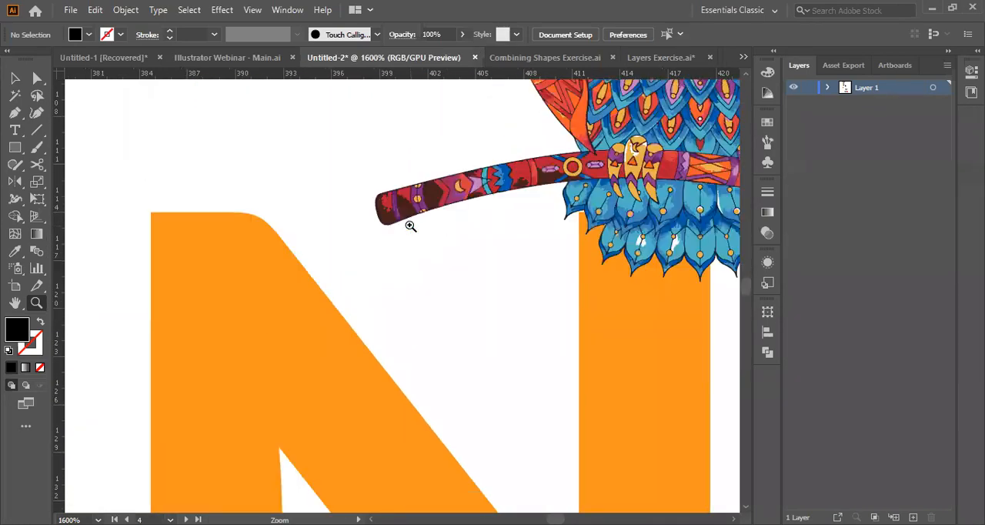
{"action": "left_click", "coordinate": [579, 148]}
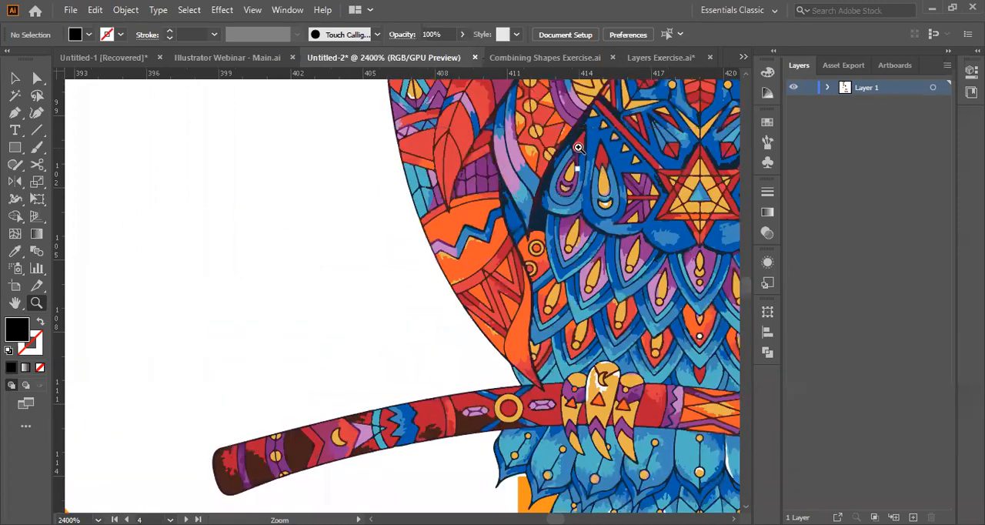
{"action": "scroll", "coordinate": [458, 189], "scroll_direction": "right", "scroll_amount": 5}
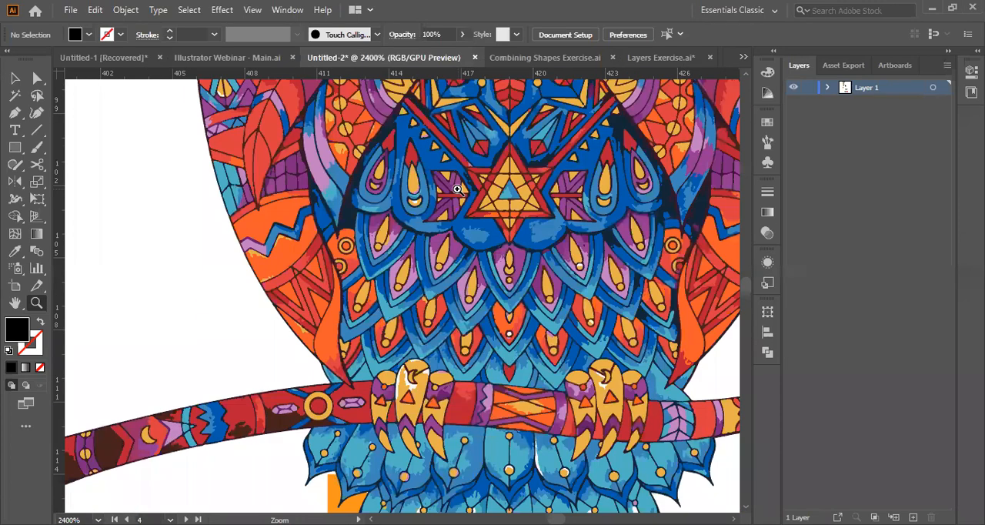
{"action": "scroll", "coordinate": [458, 189], "scroll_direction": "down", "scroll_amount": 10}
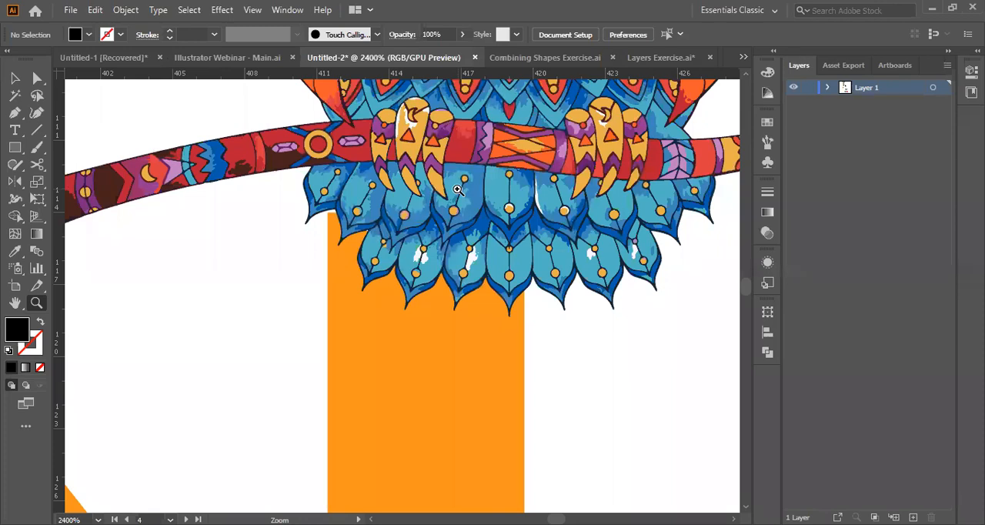
Fit the artboard in the window and examine the neighbouring artboard of sample artwork, from the footballer and Hamburg skyline to the lion and cyclists.
{"action": "key", "text": "ctrl+0"}
{"action": "scroll", "coordinate": [378, 409], "scroll_direction": "right", "scroll_amount": 9}
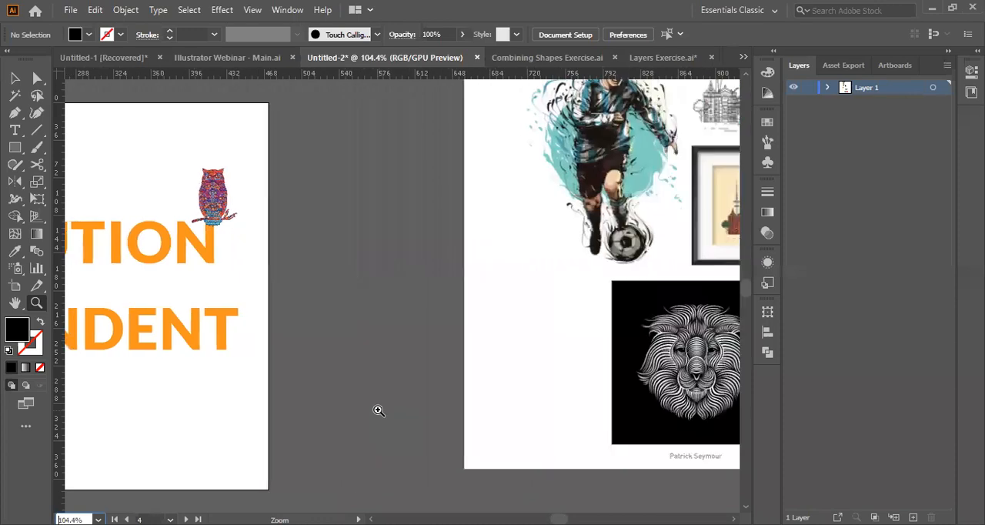
{"action": "scroll", "coordinate": [378, 410], "scroll_direction": "right", "scroll_amount": 10}
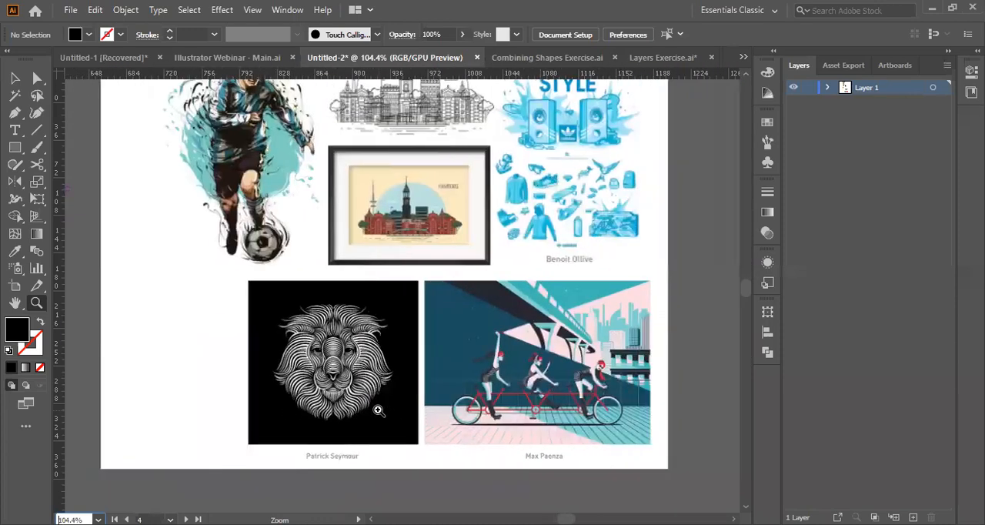
{"action": "scroll", "coordinate": [378, 410], "scroll_direction": "right", "scroll_amount": 1}
{"action": "scroll", "coordinate": [378, 410], "scroll_direction": "up", "scroll_amount": 3}
{"action": "scroll", "coordinate": [378, 410], "scroll_direction": "left", "scroll_amount": 3}
{"action": "scroll", "coordinate": [378, 410], "scroll_direction": "right", "scroll_amount": 1}
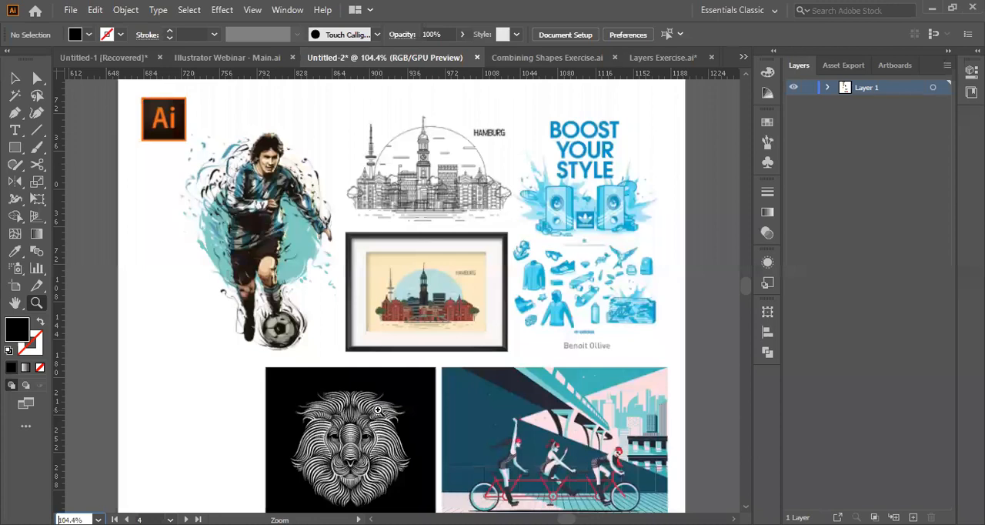
{"action": "scroll", "coordinate": [326, 276], "scroll_direction": "up", "scroll_amount": 1}
{"action": "scroll", "coordinate": [327, 276], "scroll_direction": "right", "scroll_amount": 10}
{"action": "scroll", "coordinate": [327, 276], "scroll_direction": "left", "scroll_amount": 10}
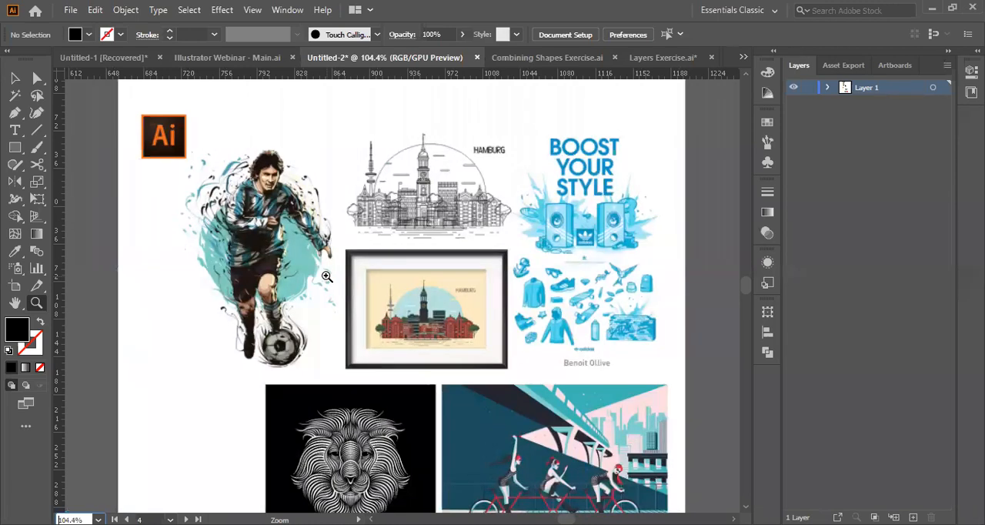
{"action": "scroll", "coordinate": [327, 276], "scroll_direction": "down", "scroll_amount": 2}
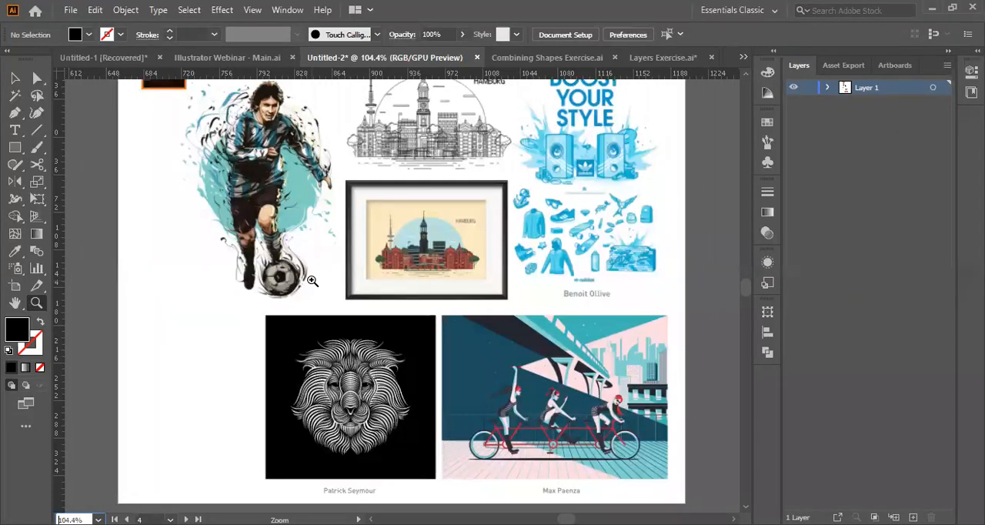
{"action": "scroll", "coordinate": [421, 297], "scroll_direction": "right", "scroll_amount": 3}
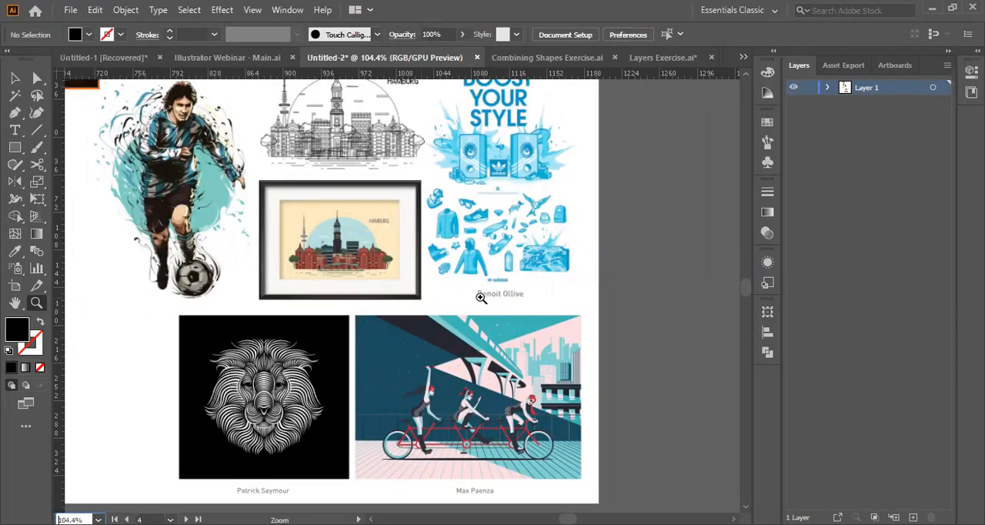
Examine the DAY 1 outline artboard below the RESOLUTION INDEPENDENT artboard, covering the BASICS and SHAPES topics.
{"action": "scroll", "coordinate": [481, 298], "scroll_direction": "down", "scroll_amount": 2}
{"action": "scroll", "coordinate": [481, 298], "scroll_direction": "left", "scroll_amount": 10}
{"action": "scroll", "coordinate": [481, 298], "scroll_direction": "left", "scroll_amount": 2}
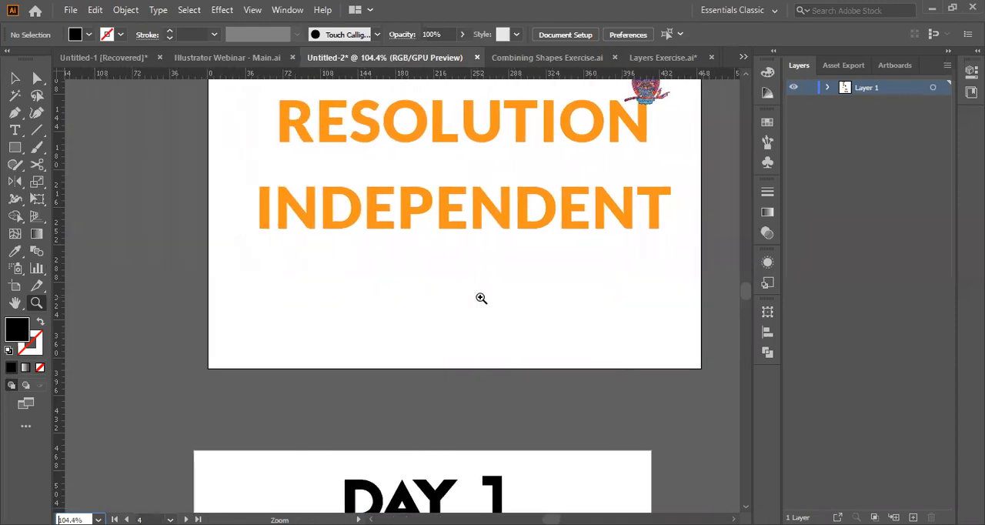
{"action": "scroll", "coordinate": [482, 298], "scroll_direction": "right", "scroll_amount": 4}
{"action": "scroll", "coordinate": [481, 297], "scroll_direction": "down", "scroll_amount": 3}
{"action": "scroll", "coordinate": [481, 297], "scroll_direction": "left", "scroll_amount": 2}
{"action": "scroll", "coordinate": [481, 298], "scroll_direction": "down", "scroll_amount": 3}
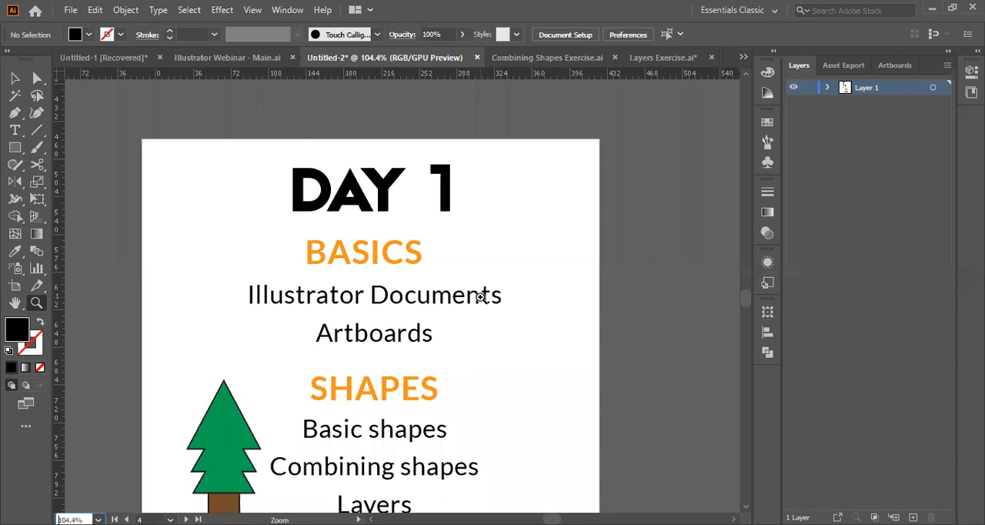
{"action": "scroll", "coordinate": [481, 298], "scroll_direction": "down", "scroll_amount": 1}
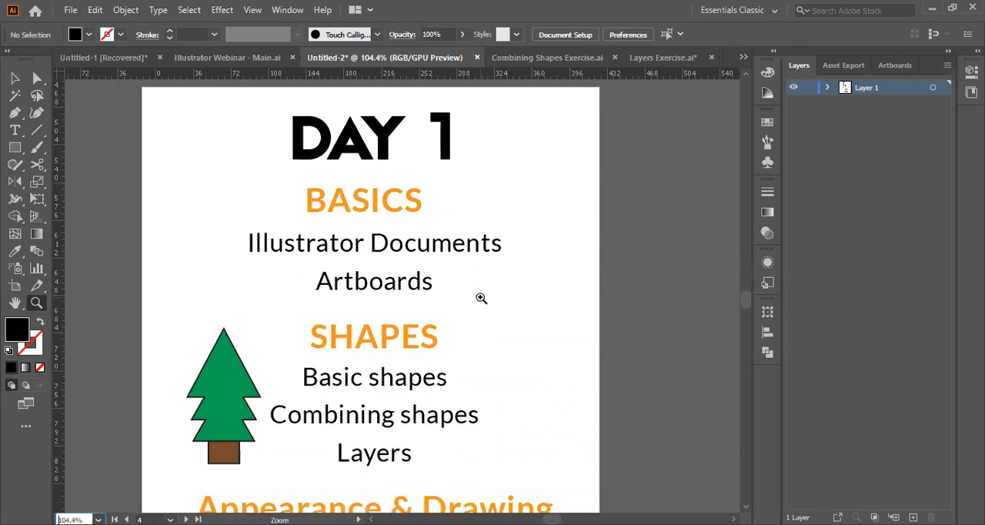
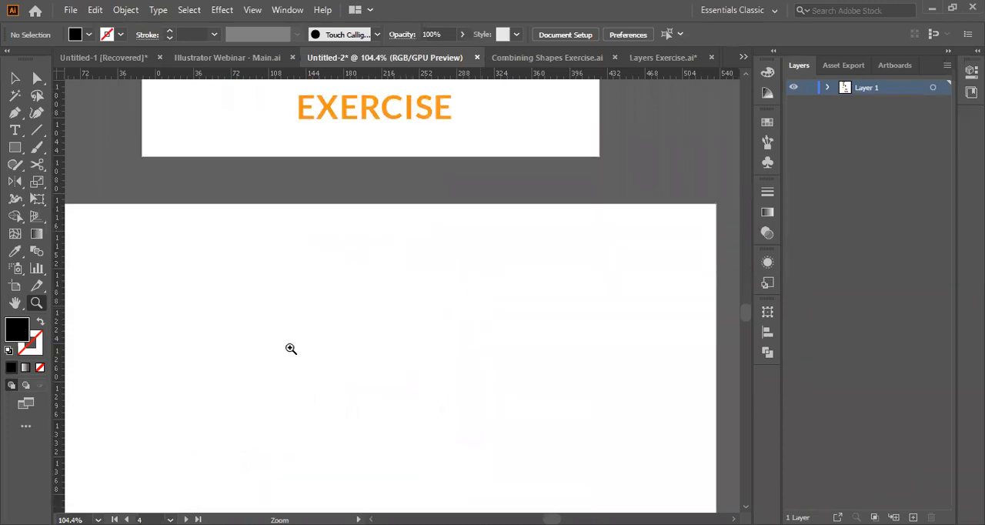
Try drawing a vertical line with the Pen tool on the blank artboard below the EXERCISE artboard.
{"action": "left_click", "coordinate": [336, 388], "text": "alt"}
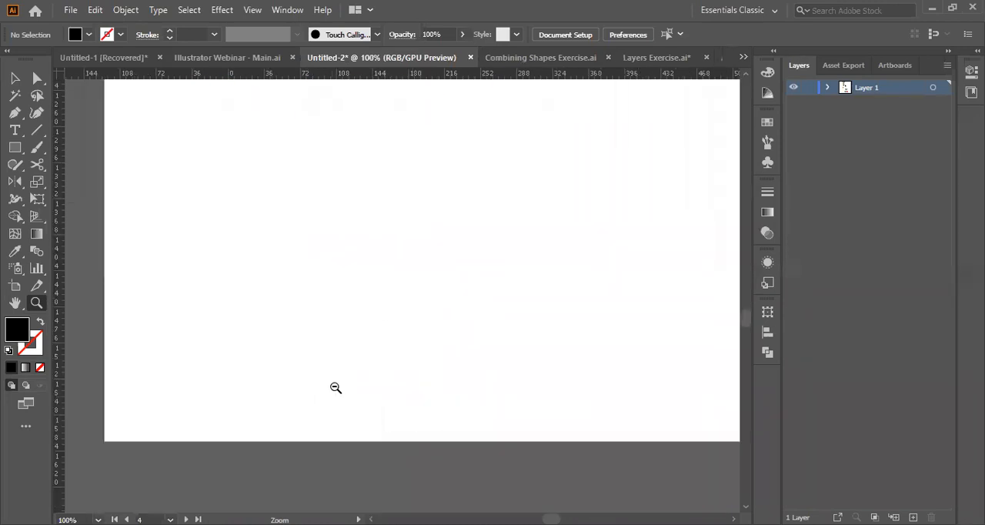
{"action": "scroll", "coordinate": [336, 388], "scroll_direction": "up", "scroll_amount": 2}
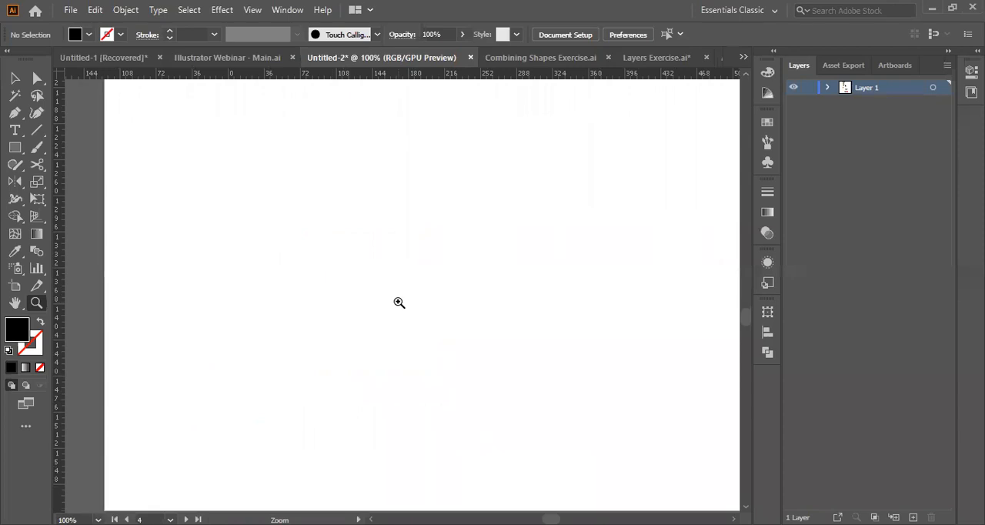
{"action": "left_click", "coordinate": [447, 301], "text": "alt"}
{"action": "scroll", "coordinate": [392, 264], "scroll_direction": "up", "scroll_amount": 1}
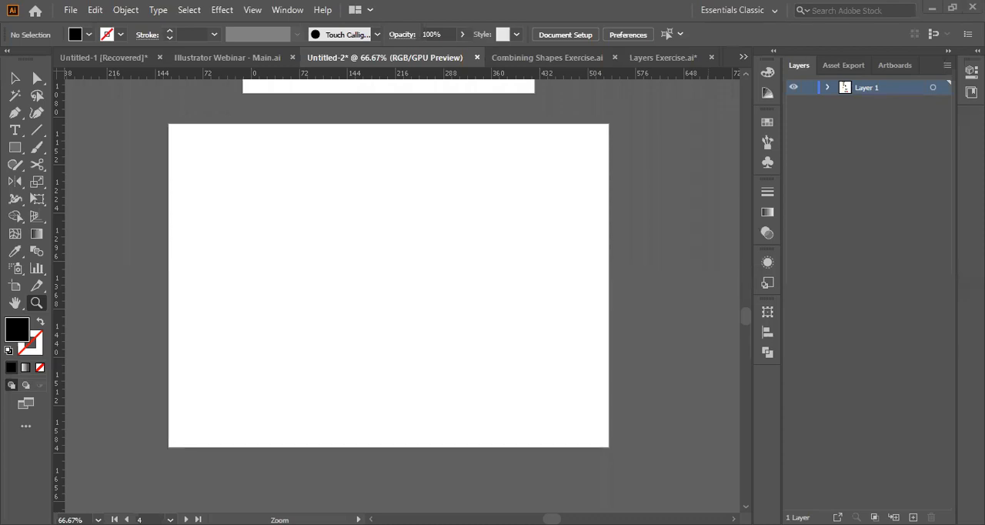
{"action": "left_click", "coordinate": [15, 113]}
{"action": "left_click", "coordinate": [387, 228]}
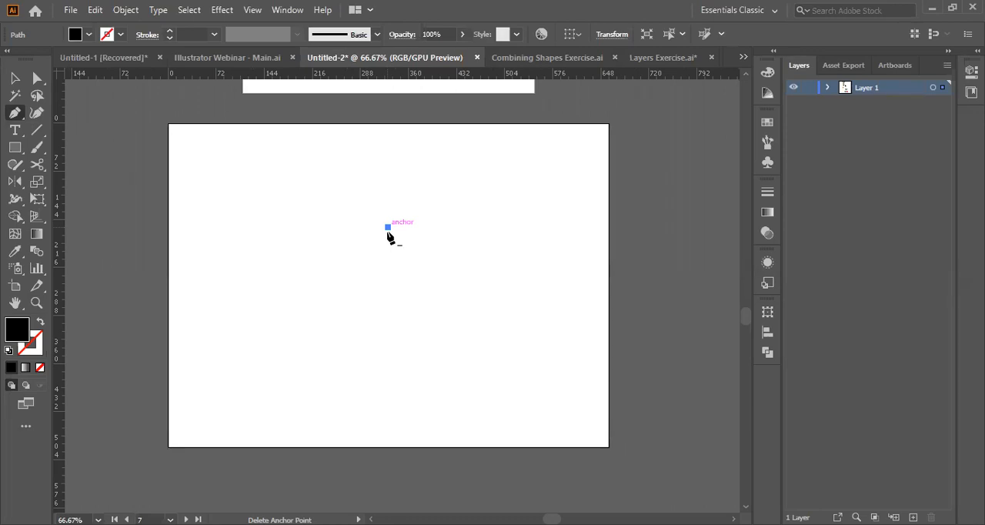
{"action": "left_click", "coordinate": [388, 393]}
{"action": "key", "text": "ctrl+z"}
{"action": "key", "text": "ctrl+z"}
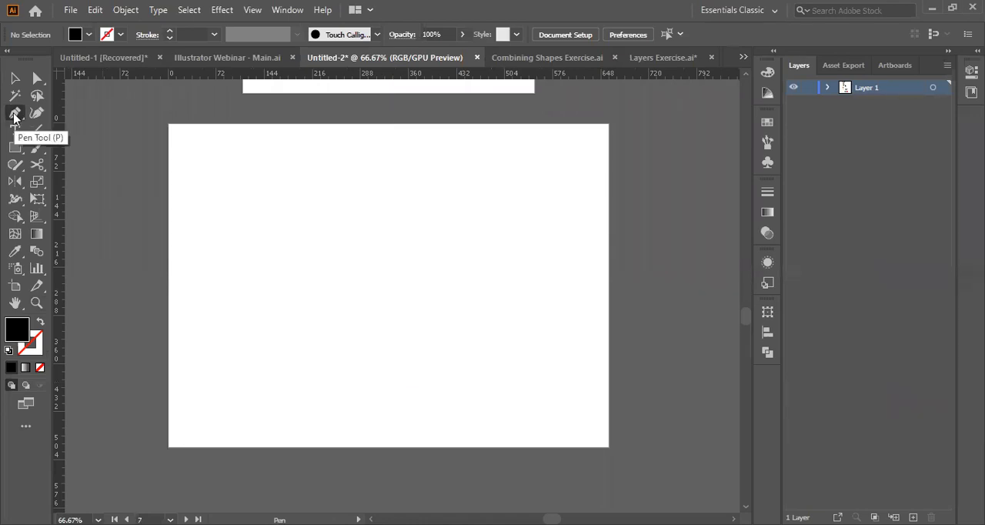
Draw a slightly slanted vertical line with the Pen tool in the middle of the blank artboard, and delete it.
{"action": "left_click", "coordinate": [388, 236]}
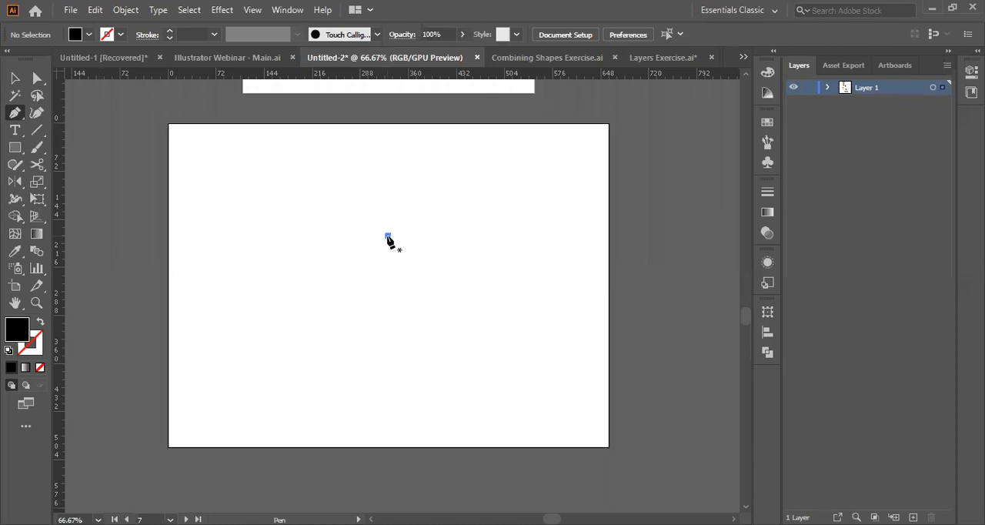
{"action": "left_click", "coordinate": [391, 395]}
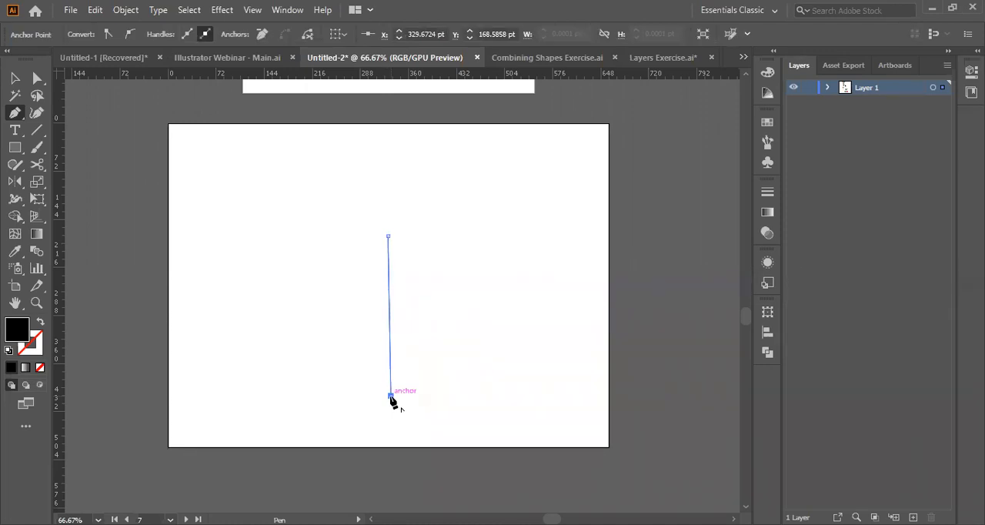
{"action": "key", "text": "v"}
{"action": "left_click", "coordinate": [246, 301]}
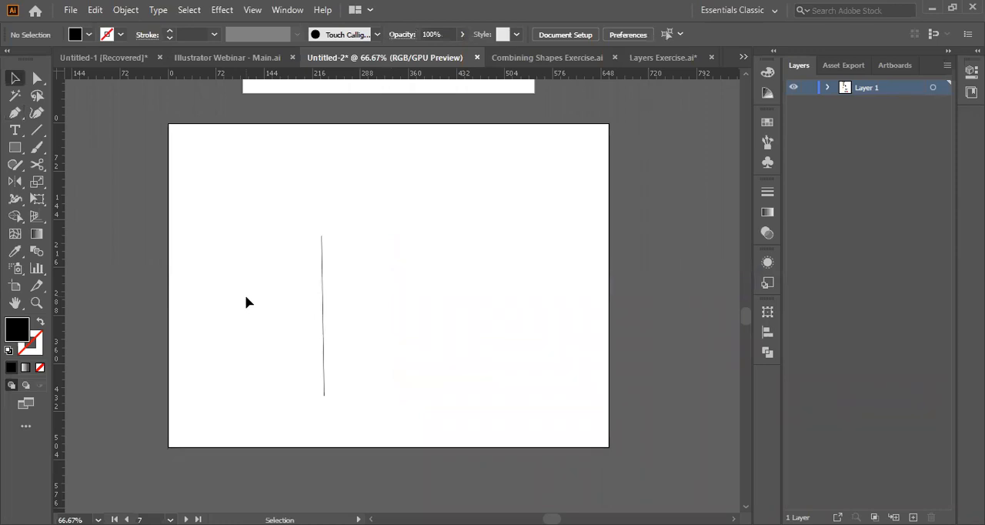
{"action": "left_click_drag", "start_coordinate": [246, 297], "coordinate": [335, 294]}
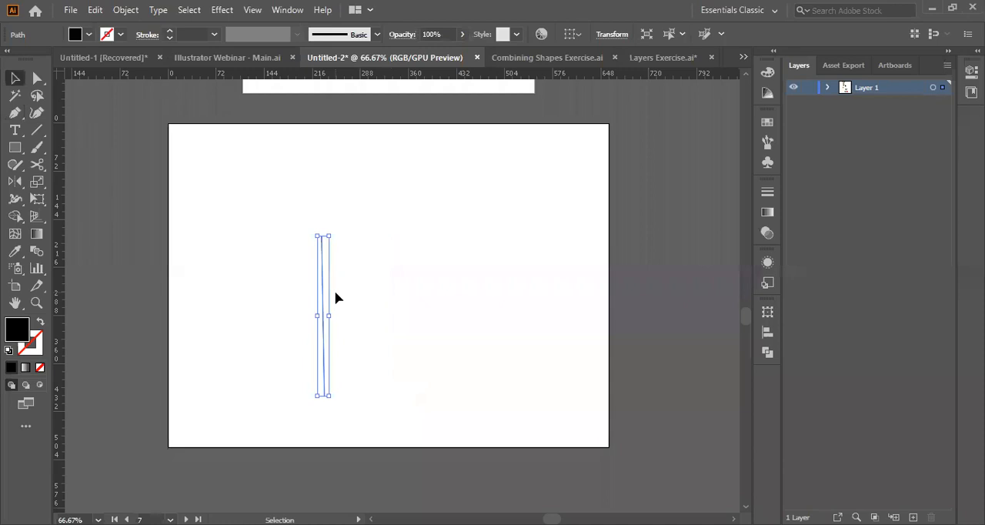
{"action": "key", "text": "Delete"}
Draw a straight vertical line about 243 pt long with the Pen tool in the middle of the artboard.
{"action": "key", "text": "p"}
{"action": "scroll", "coordinate": [359, 228], "scroll_direction": "down", "scroll_amount": 1}
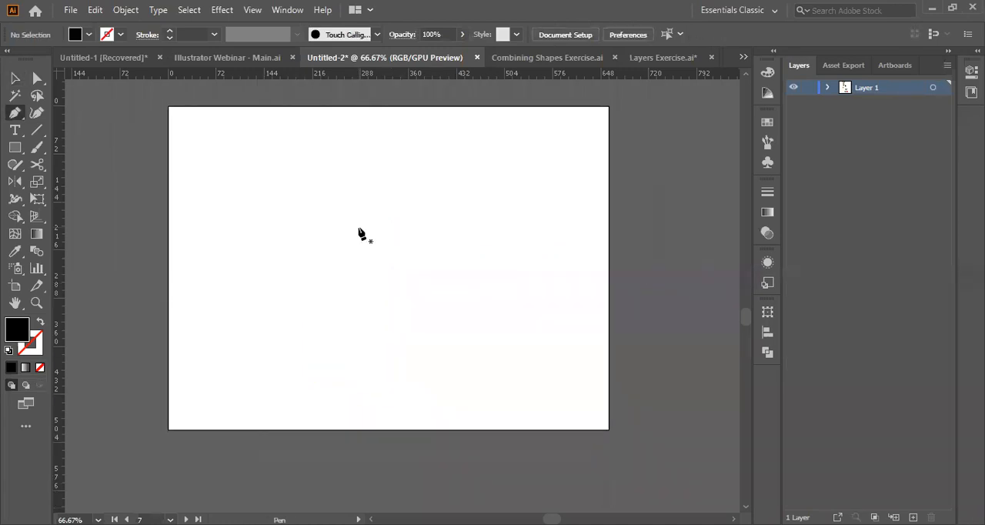
{"action": "left_click", "coordinate": [378, 208]}
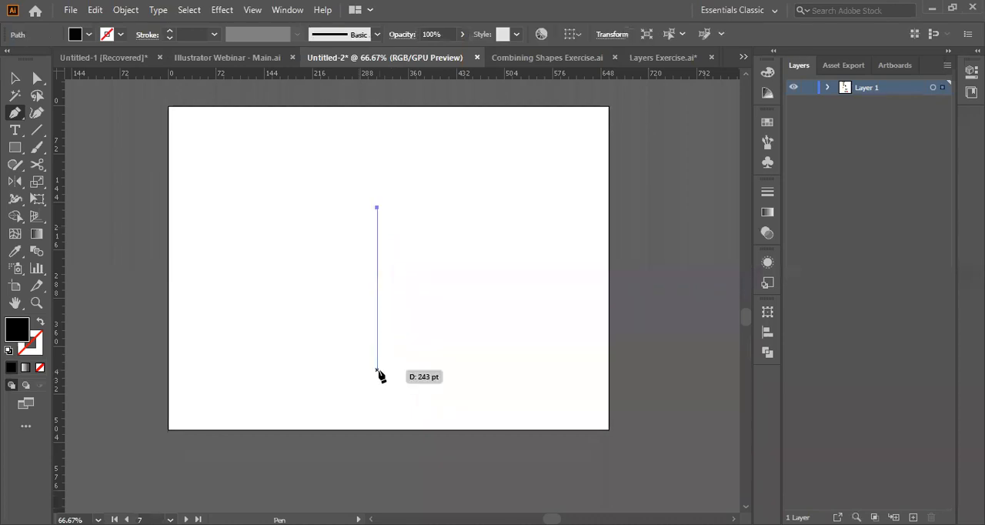
{"action": "left_click", "coordinate": [377, 369]}
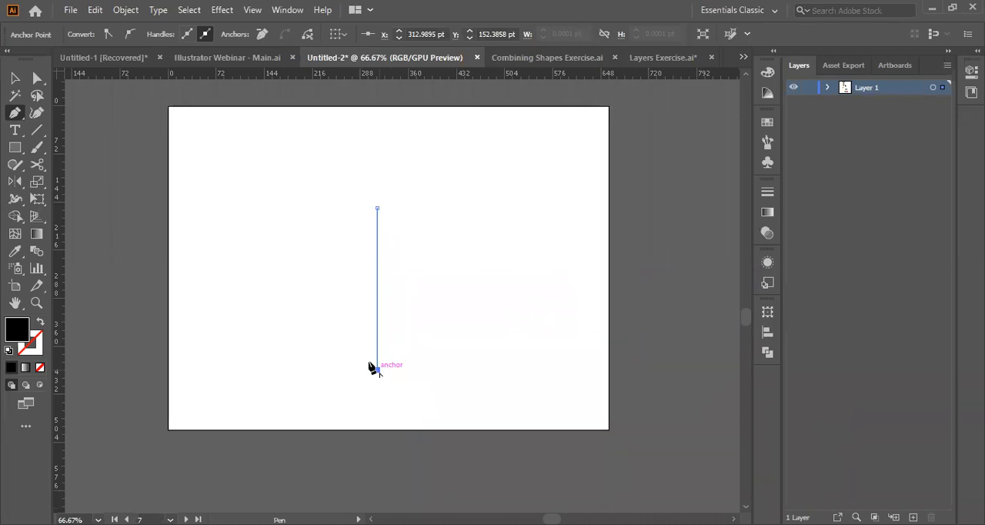
Give the vertical line a 3 pt black stroke and no fill.
{"action": "key", "text": "v"}
{"action": "left_click", "coordinate": [169, 31]}
{"action": "left_click", "coordinate": [168, 31]}
{"action": "left_click", "coordinate": [169, 31]}
{"action": "left_click", "coordinate": [168, 31]}
{"action": "left_click", "coordinate": [169, 31]}
{"action": "left_click", "coordinate": [169, 31]}
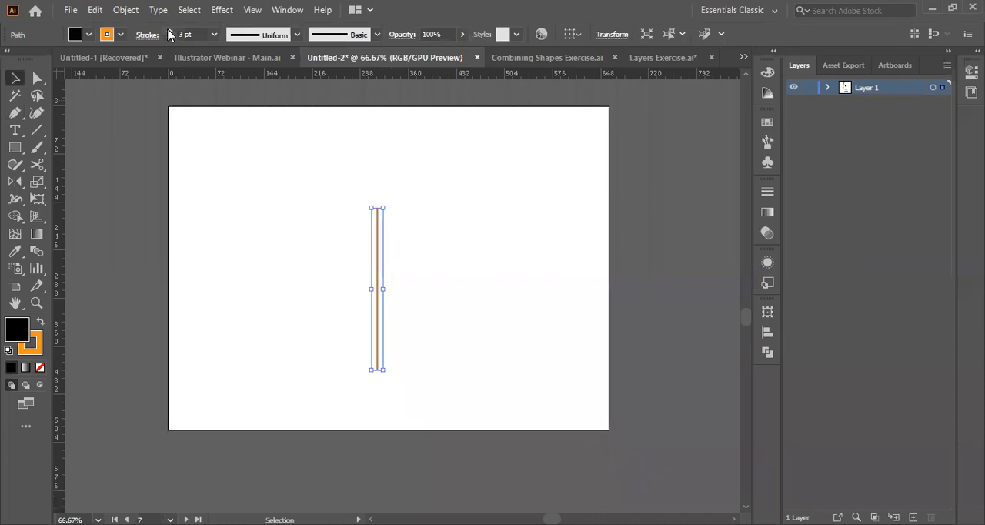
{"action": "left_click", "coordinate": [41, 323]}
{"action": "left_click", "coordinate": [40, 367]}
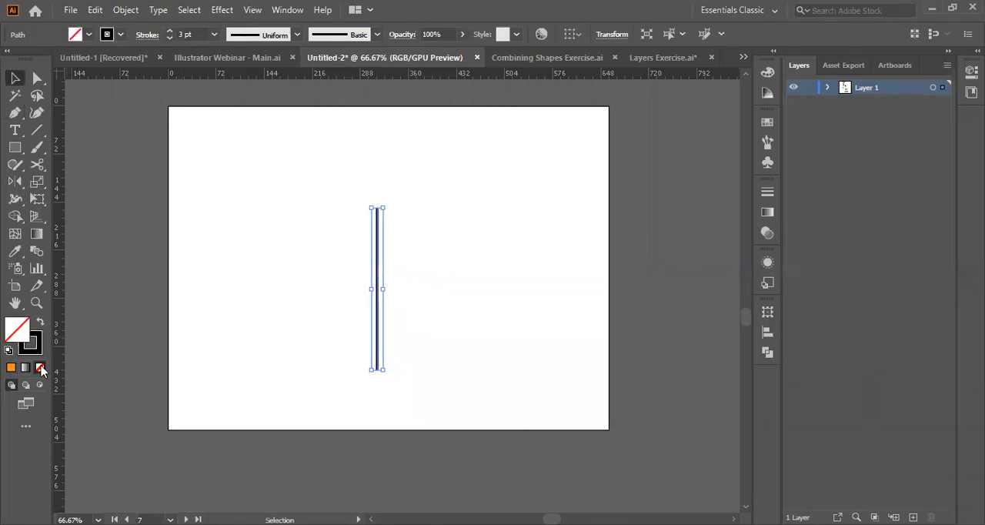
{"action": "left_click", "coordinate": [349, 294]}
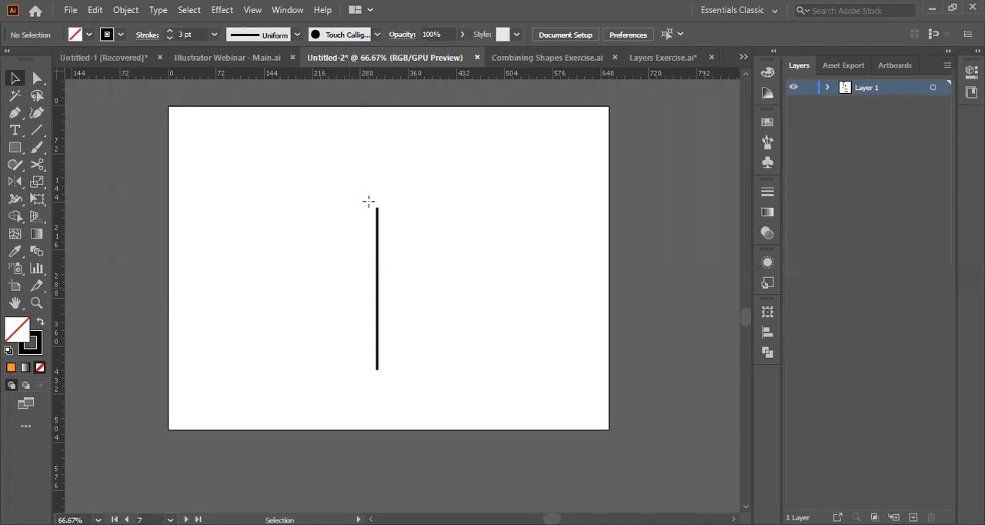
Draw a triangle about 31 pt wide with the Polygon tool and nudge it onto the line's upper end as an arrowhead.
{"action": "left_click_drag", "start_coordinate": [368, 199], "coordinate": [378, 203]}
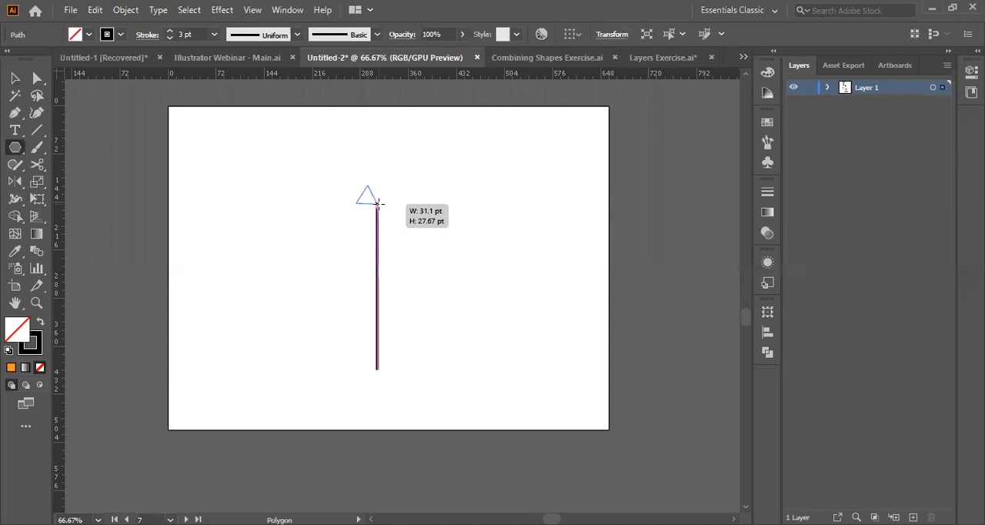
{"action": "left_click_drag", "start_coordinate": [378, 204], "coordinate": [378, 204]}
{"action": "left_click", "coordinate": [15, 80]}
{"action": "key", "text": "shift+Right"}
{"action": "key", "text": "shift+Right"}
{"action": "key", "text": "shift+Left"}
{"action": "key", "text": "Right"}
{"action": "key", "text": "Right"}
{"action": "key", "text": "Down"}
{"action": "key", "text": "Down"}
{"action": "key", "text": "Down"}
{"action": "key", "text": "Down"}
{"action": "key", "text": "Right"}
{"action": "key", "text": "Right"}
{"action": "key", "text": "Right"}
{"action": "key", "text": "Right"}
{"action": "key", "text": "Right"}
{"action": "key", "text": "Right"}
{"action": "key", "text": "Down"}
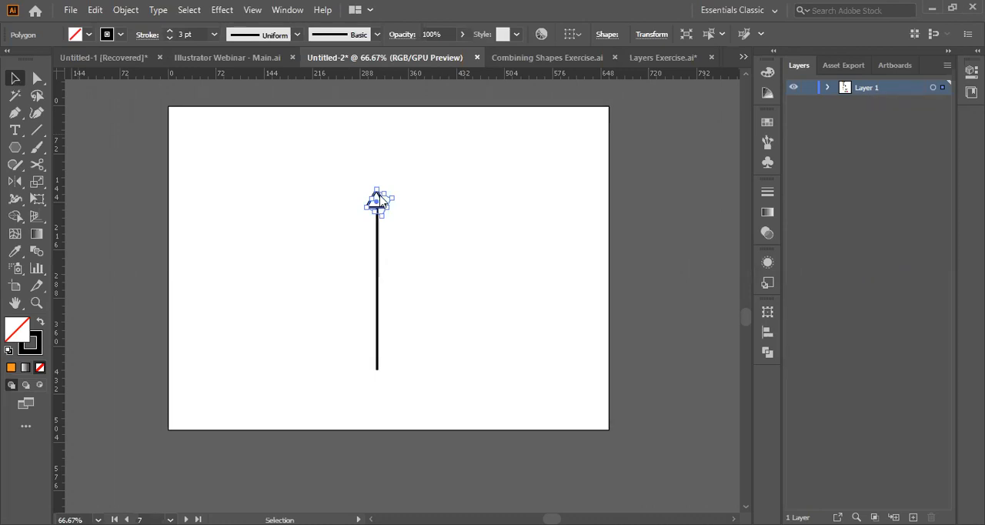
Group the line and the triangle into one arrow and enlarge it slightly.
{"action": "left_click_drag", "start_coordinate": [380, 197], "coordinate": [376, 176]}
{"action": "key", "text": "ctrl+a"}
{"action": "key", "text": "ctrl+g"}
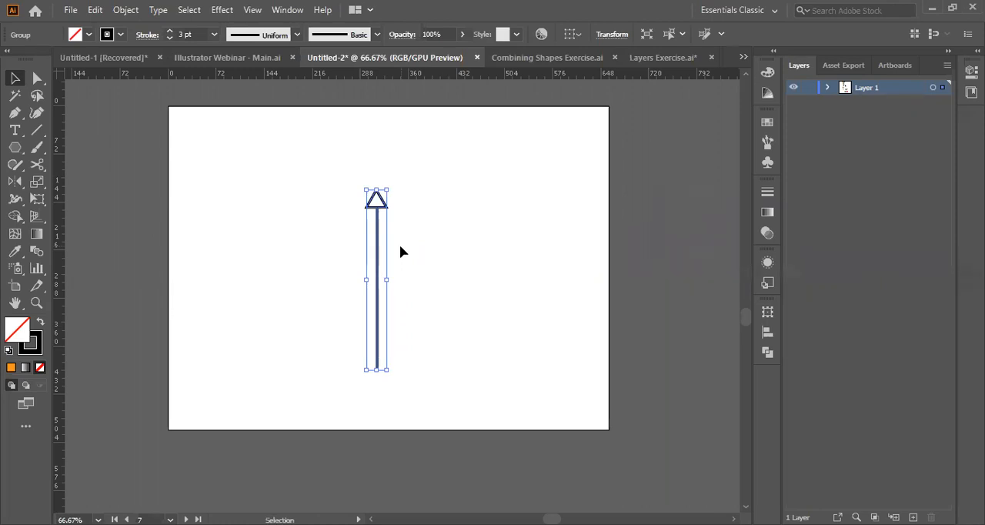
Fill the arrow's triangular head with solid black, keeping the shaft as a black stroke.
{"action": "left_click", "coordinate": [42, 325]}
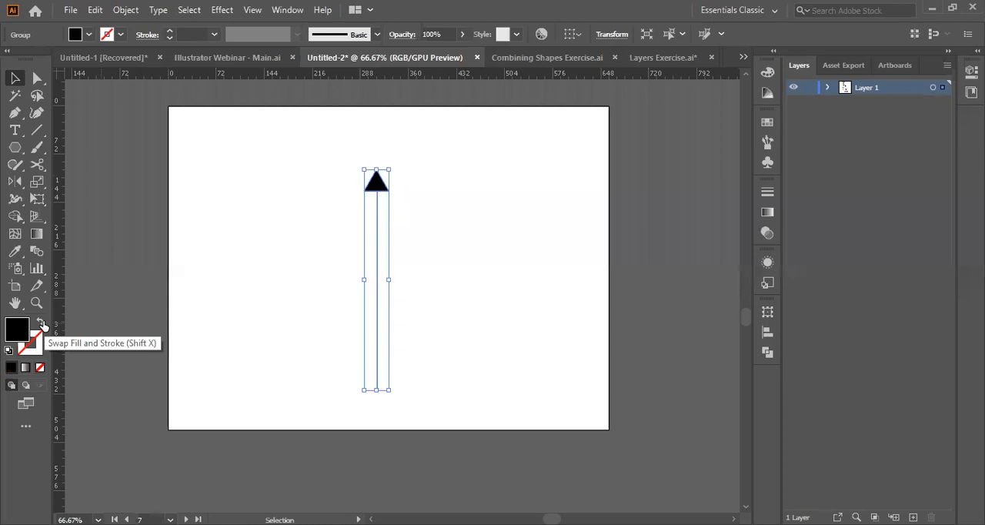
{"action": "left_click", "coordinate": [41, 324]}
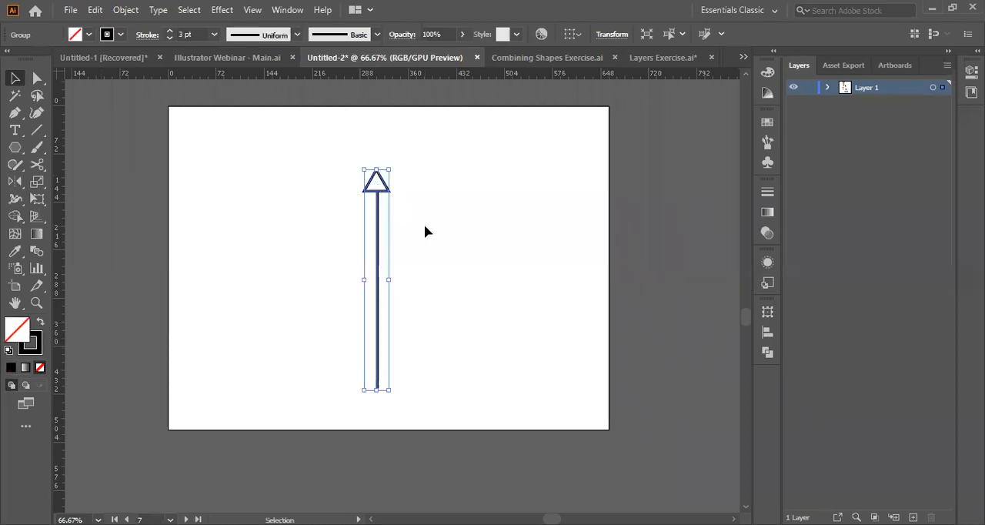
{"action": "double_click", "coordinate": [376, 183]}
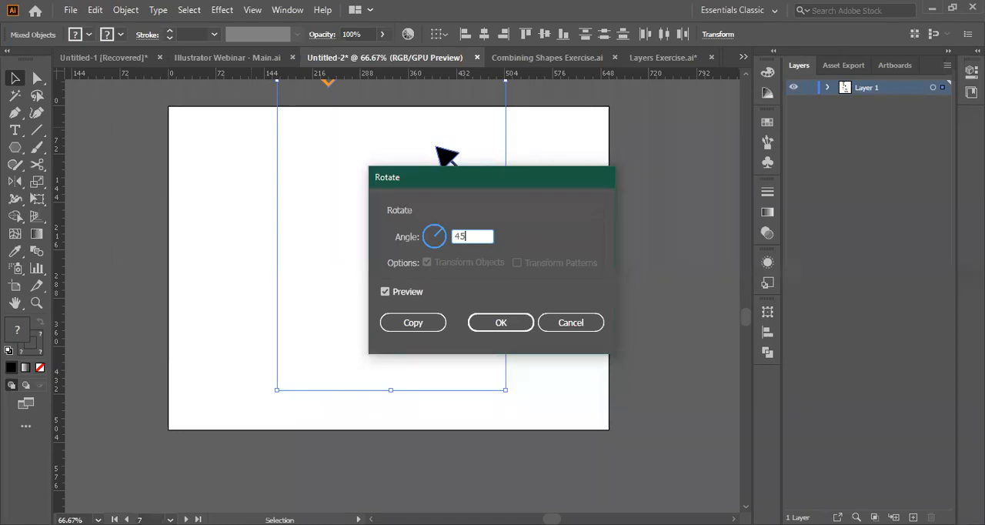
Make a rotated copy of the upright arrow that points diagonally up and to the right across it.
{"action": "key", "text": "Escape"}
{"action": "left_click", "coordinate": [495, 265]}
{"action": "scroll", "coordinate": [495, 265], "scroll_direction": "down", "scroll_amount": 1}
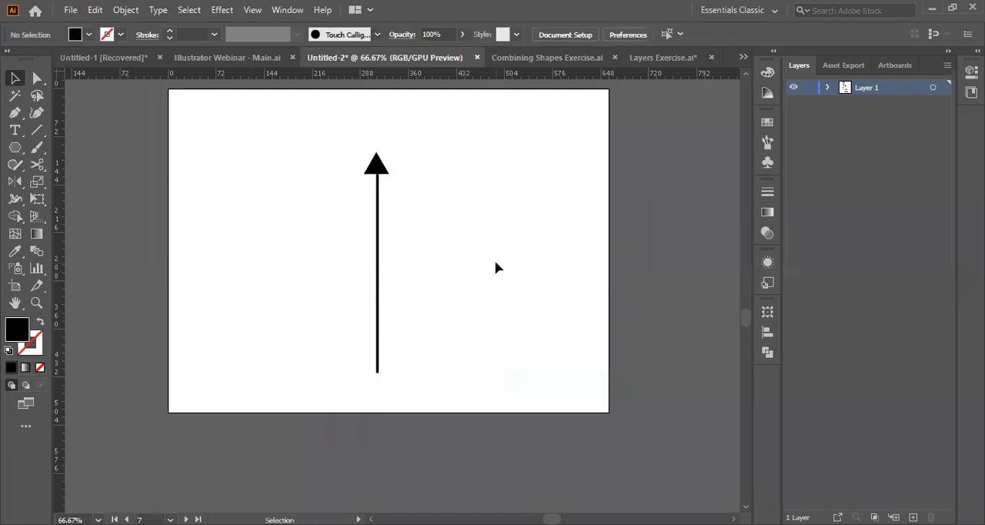
{"action": "scroll", "coordinate": [429, 261], "scroll_direction": "right", "scroll_amount": 8}
{"action": "scroll", "coordinate": [430, 264], "scroll_direction": "left", "scroll_amount": 5}
{"action": "scroll", "coordinate": [430, 264], "scroll_direction": "up", "scroll_amount": 2}
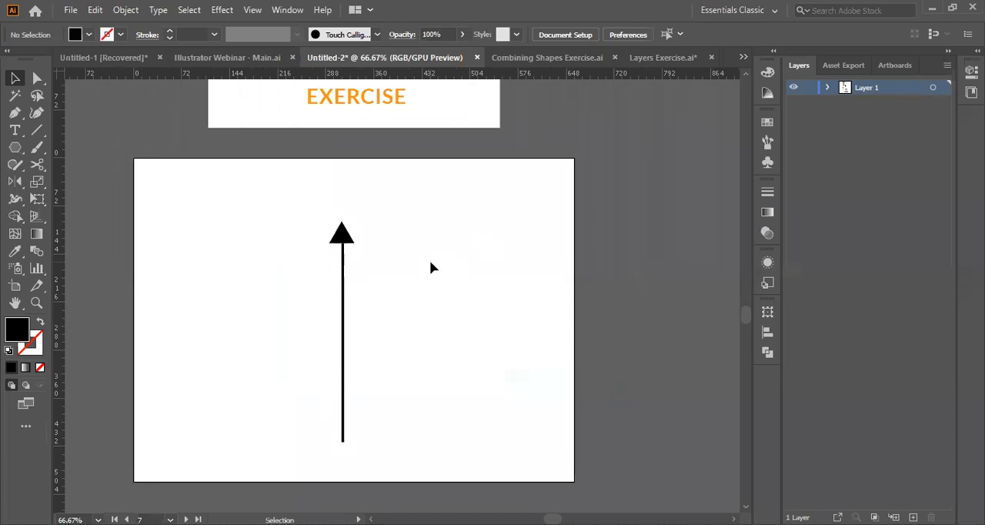
{"action": "right_click", "coordinate": [362, 313]}
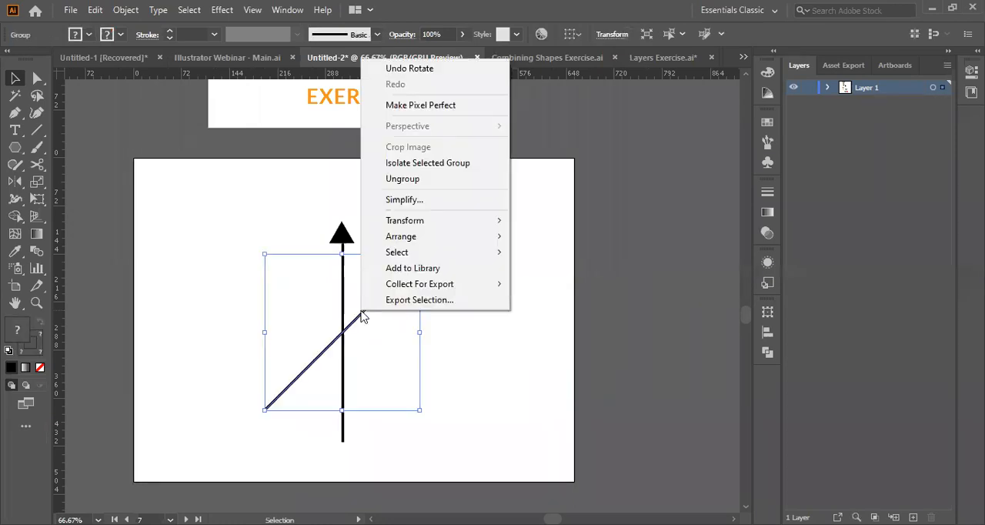
Rotate the upright arrow about 45° counter-clockwise so the two arrows cross in an X.
{"action": "right_click", "coordinate": [352, 242]}
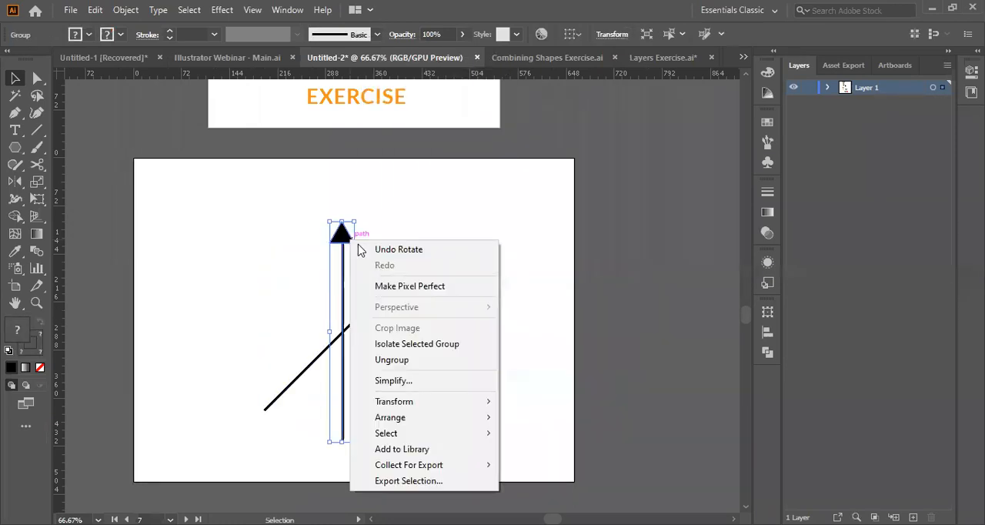
{"action": "mouse_move", "coordinate": [394, 401]}
{"action": "left_click", "coordinate": [532, 442]}
{"action": "type", "text": "-45"}
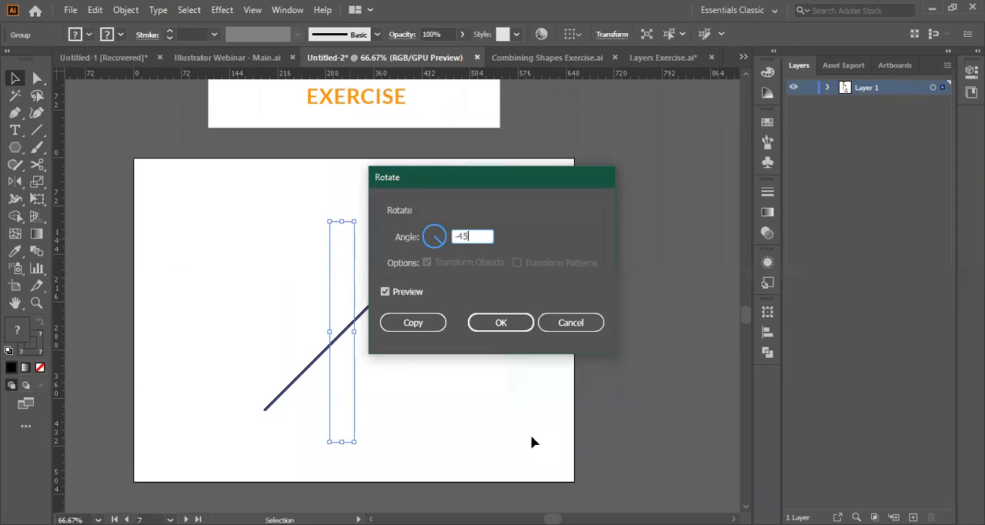
{"action": "key", "text": "BackSpace"}
{"action": "key", "text": "BackSpace"}
{"action": "type", "text": "45"}
{"action": "key", "text": "BackSpace"}
{"action": "key", "text": "BackSpace"}
{"action": "key", "text": "BackSpace"}
{"action": "type", "text": "0"}
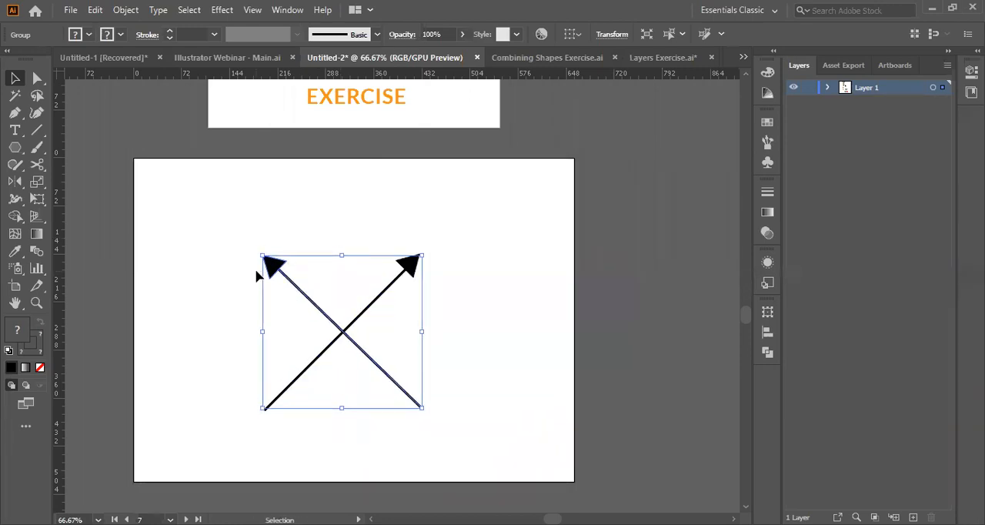
{"action": "left_click", "coordinate": [168, 275]}
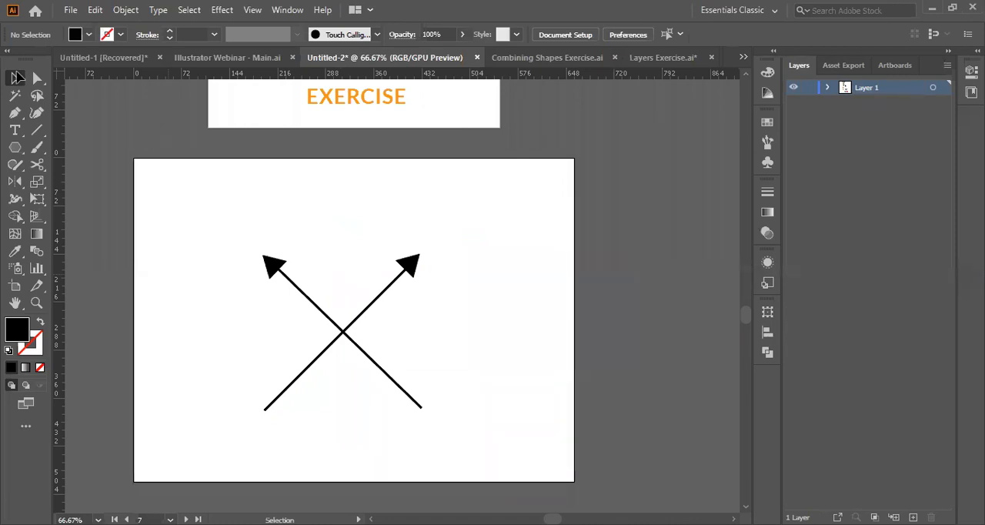
Draw a near-vertical line with the Pen tool near the artboard's right edge, beside the crossed arrows.
{"action": "left_click", "coordinate": [14, 113]}
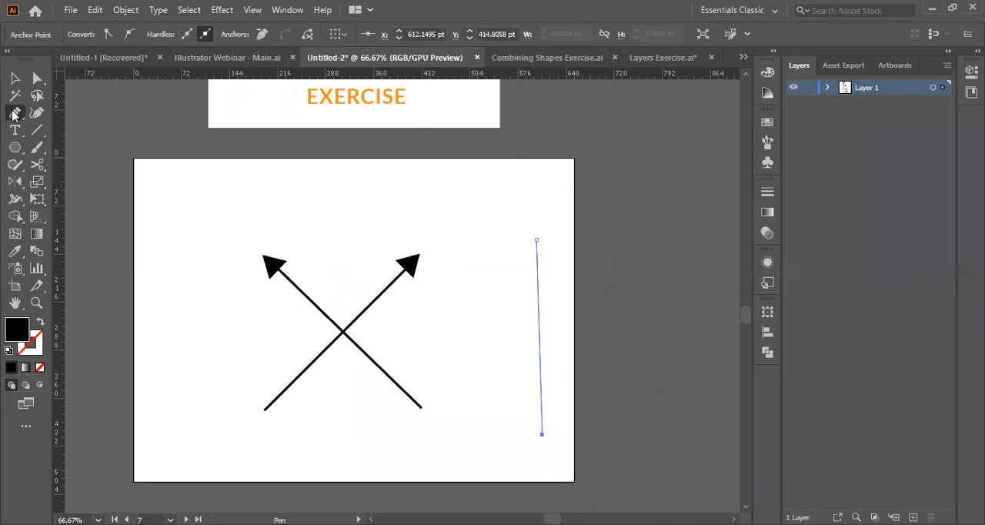
{"action": "left_click", "coordinate": [14, 78]}
{"action": "left_click", "coordinate": [519, 353]}
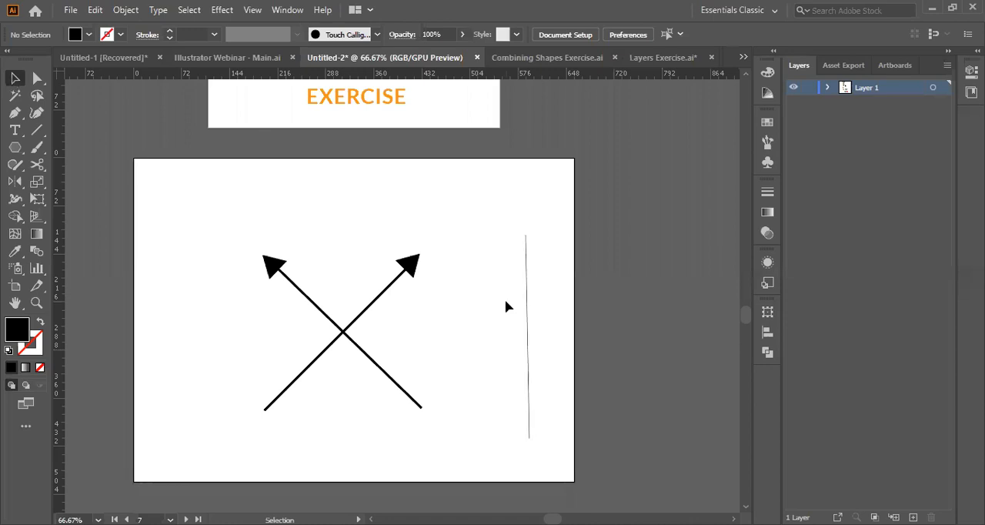
Give the line beside the crossed arrows a 3 pt black stroke and no fill.
{"action": "left_click", "coordinate": [528, 320]}
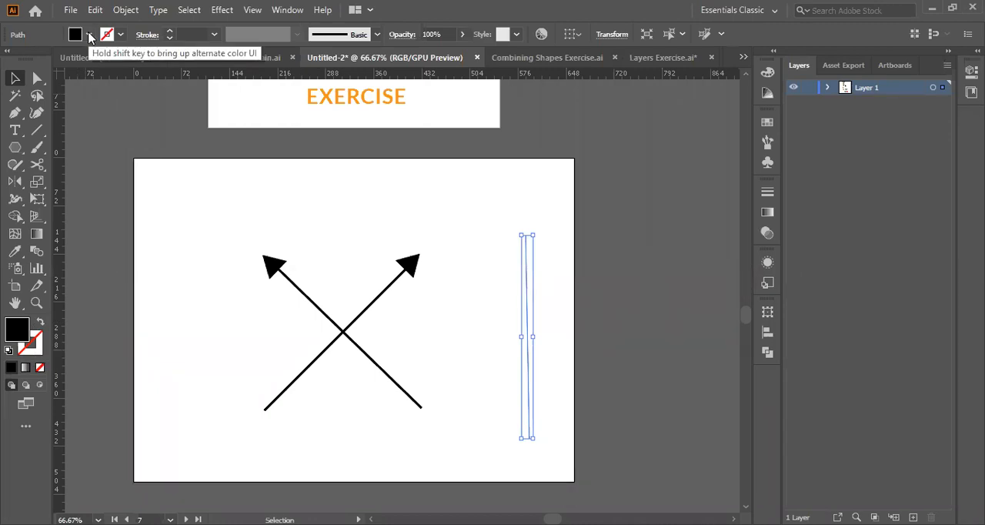
{"action": "left_click", "coordinate": [40, 323]}
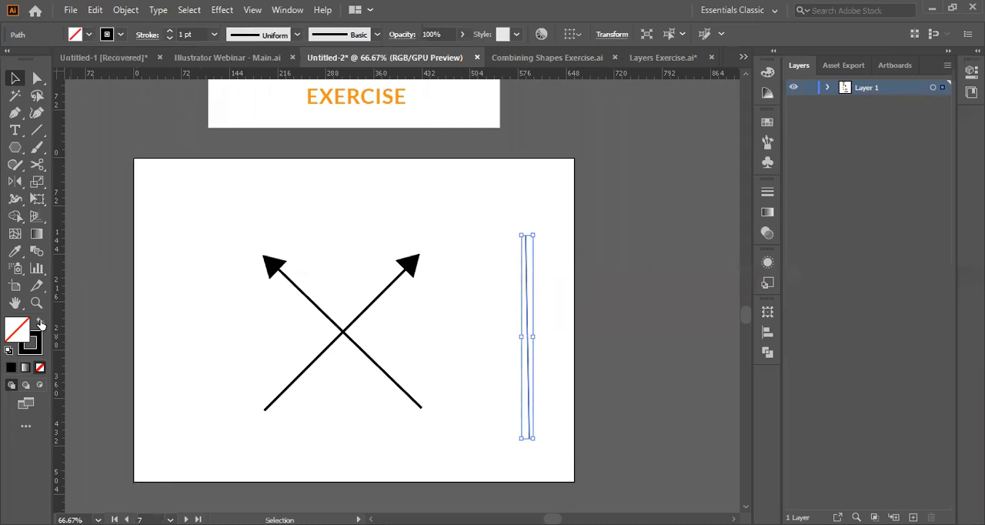
{"action": "left_click", "coordinate": [89, 34]}
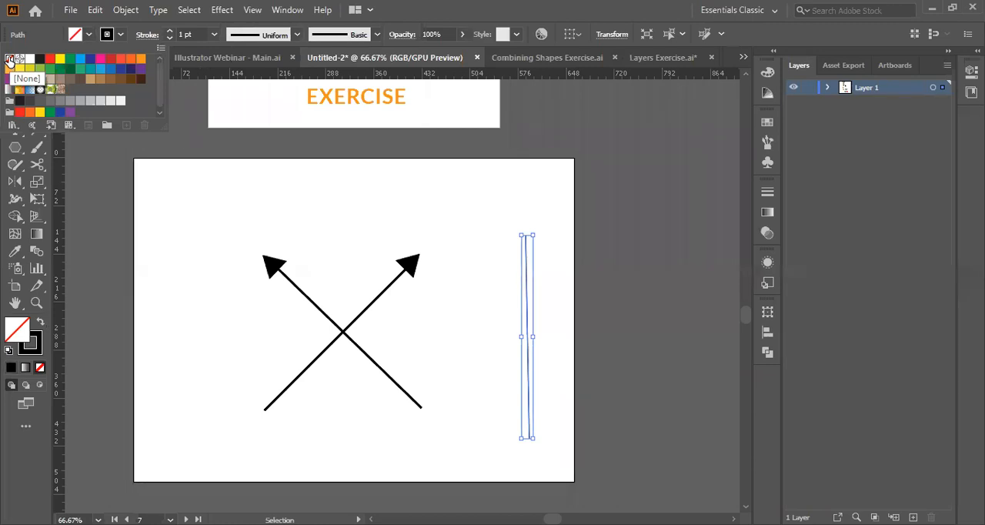
{"action": "left_click", "coordinate": [9, 59]}
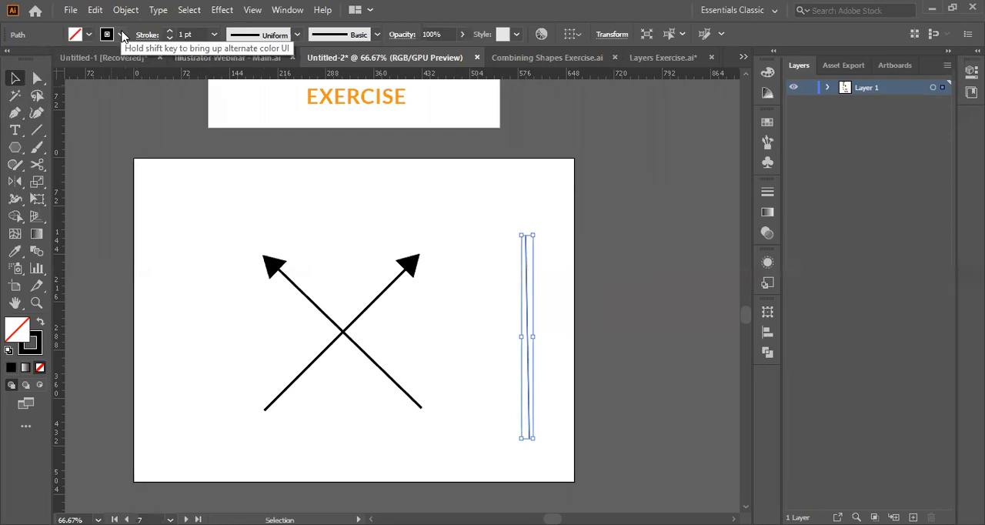
{"action": "left_click", "coordinate": [169, 31]}
{"action": "left_click", "coordinate": [170, 30]}
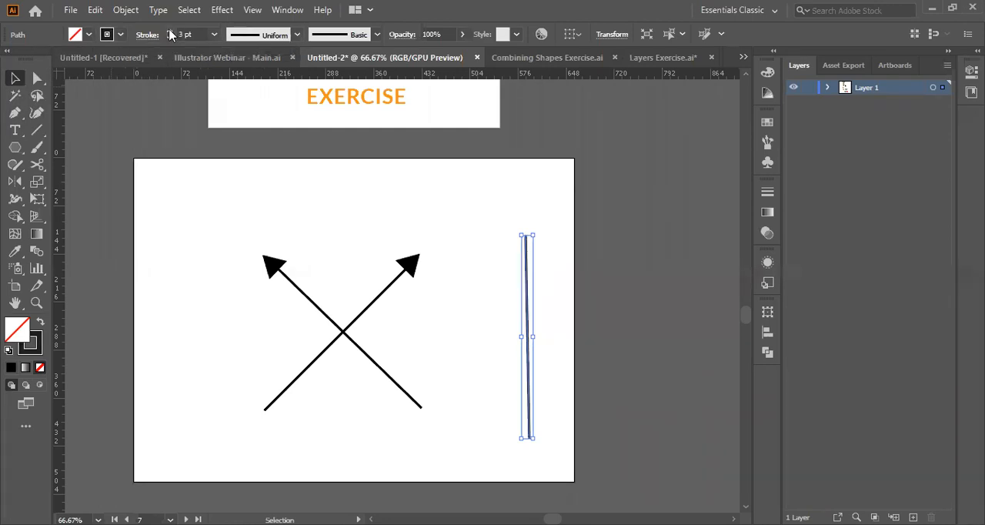
Increase the stroke weight of the line beside the crossed arrows to 4 pt and deselect it.
{"action": "left_click", "coordinate": [170, 31]}
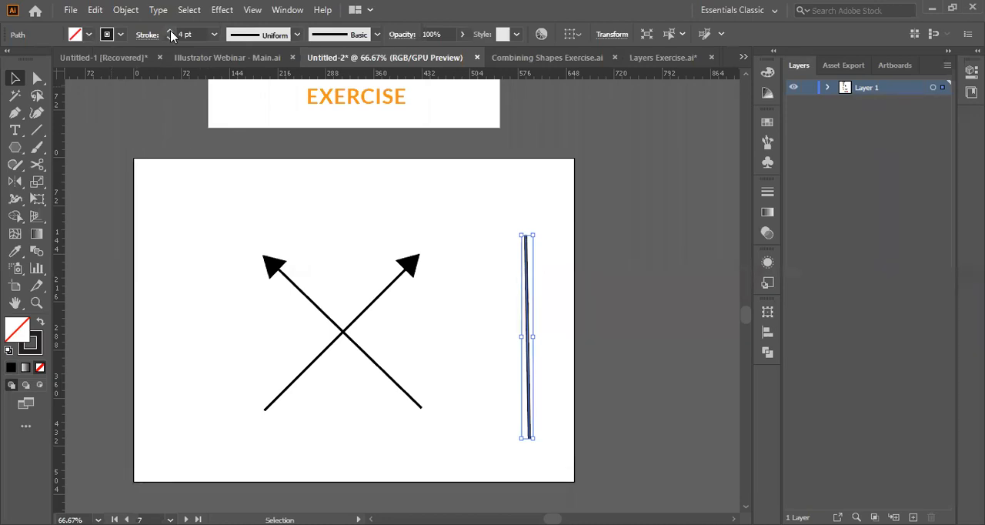
{"action": "left_click", "coordinate": [739, 11]}
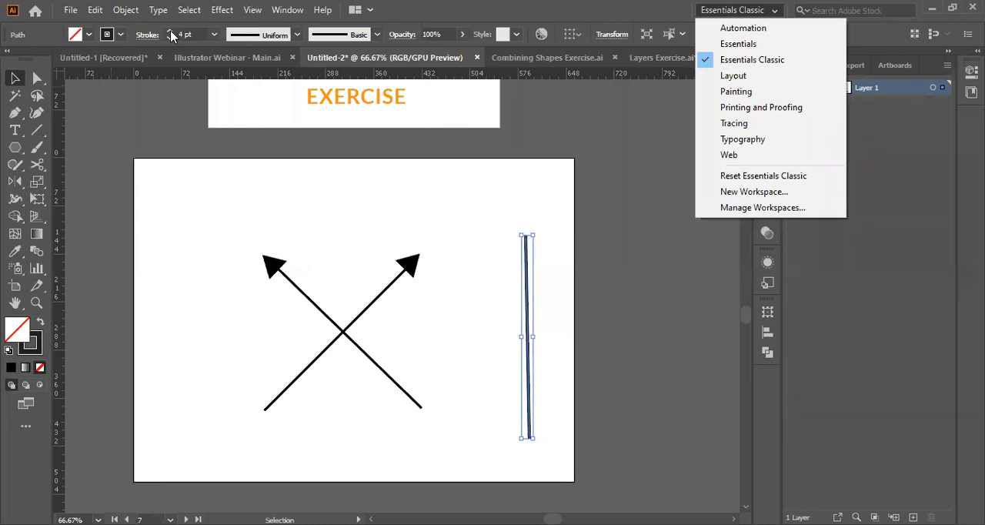
{"action": "left_click", "coordinate": [712, 44]}
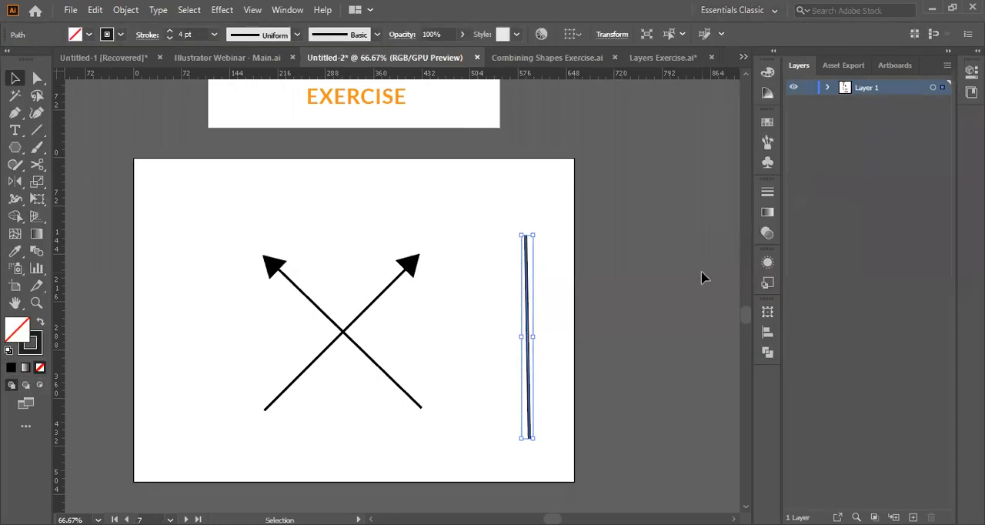
{"action": "left_click", "coordinate": [561, 274]}
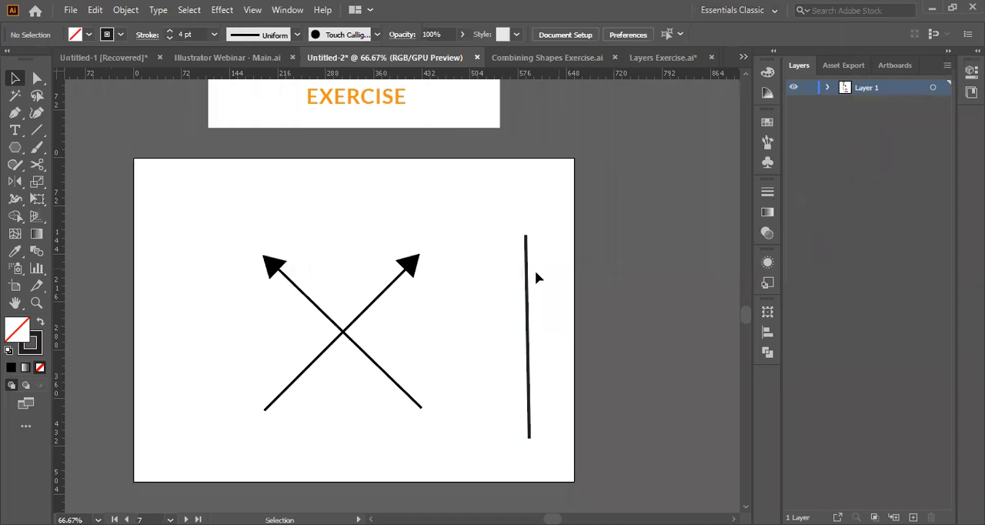
{"action": "left_click", "coordinate": [15, 148]}
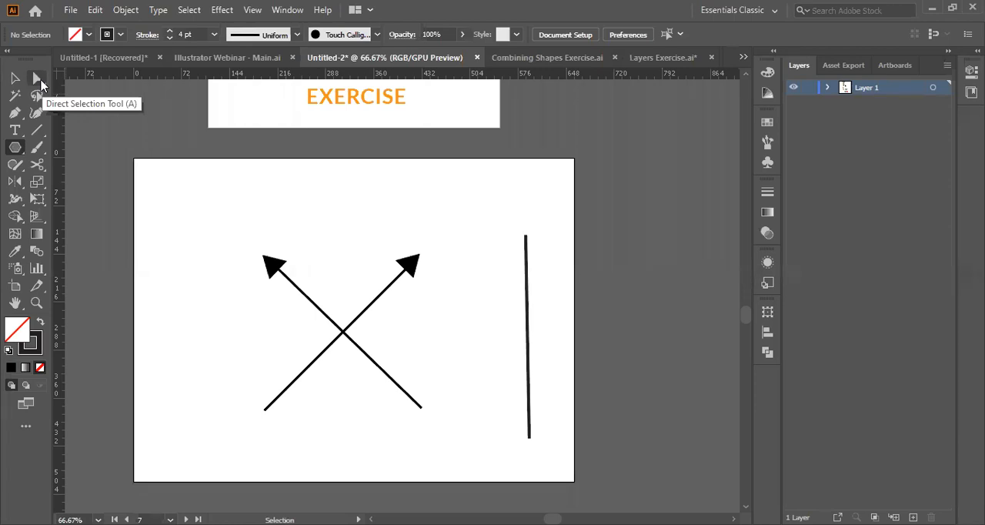
{"action": "left_click", "coordinate": [22, 117]}
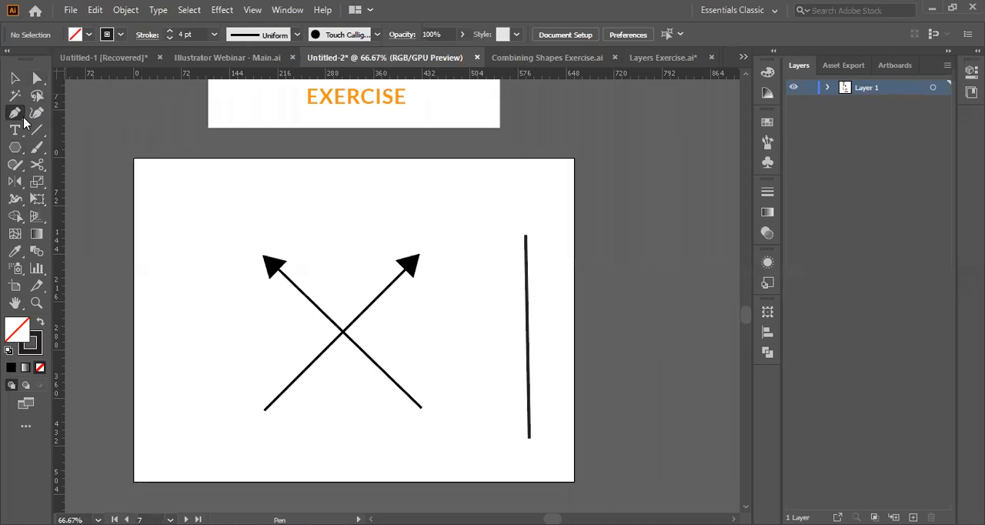
{"action": "right_click", "coordinate": [24, 119]}
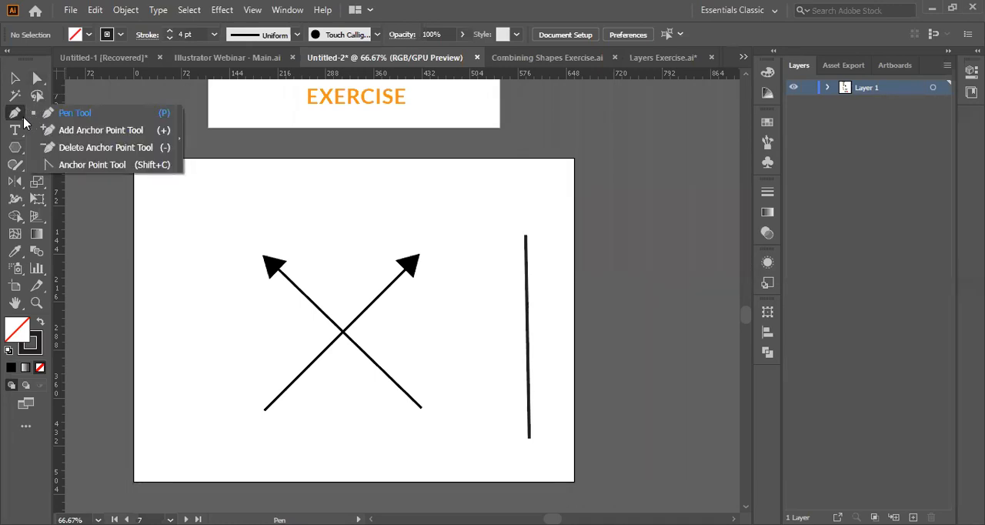
{"action": "left_click", "coordinate": [70, 120]}
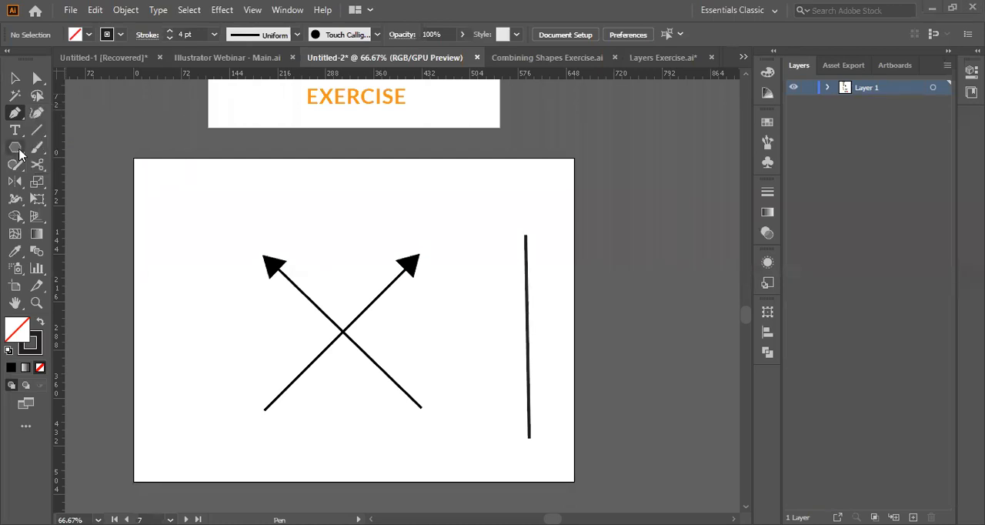
Detach the shape tools as a floating palette and place it over the artboard's upper-left corner.
{"action": "left_click", "coordinate": [19, 153]}
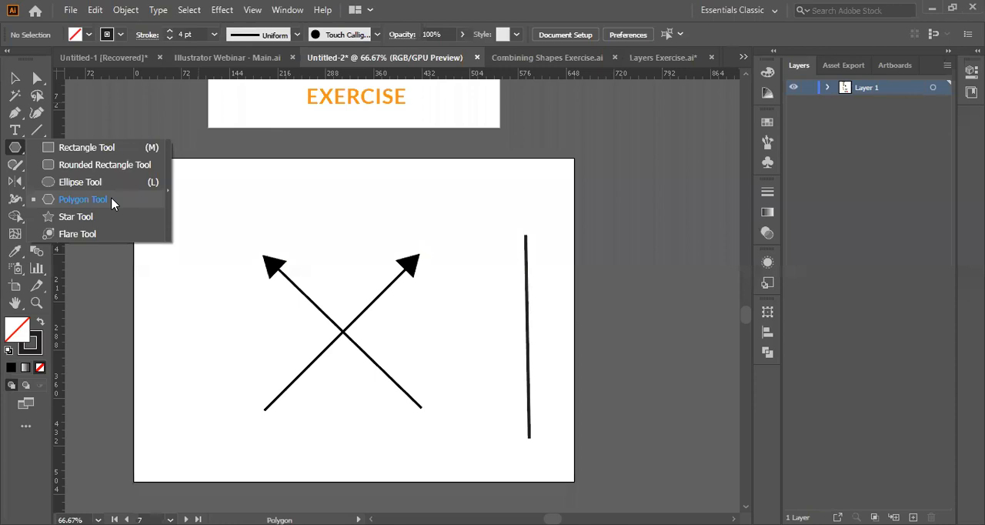
{"action": "left_click", "coordinate": [170, 191]}
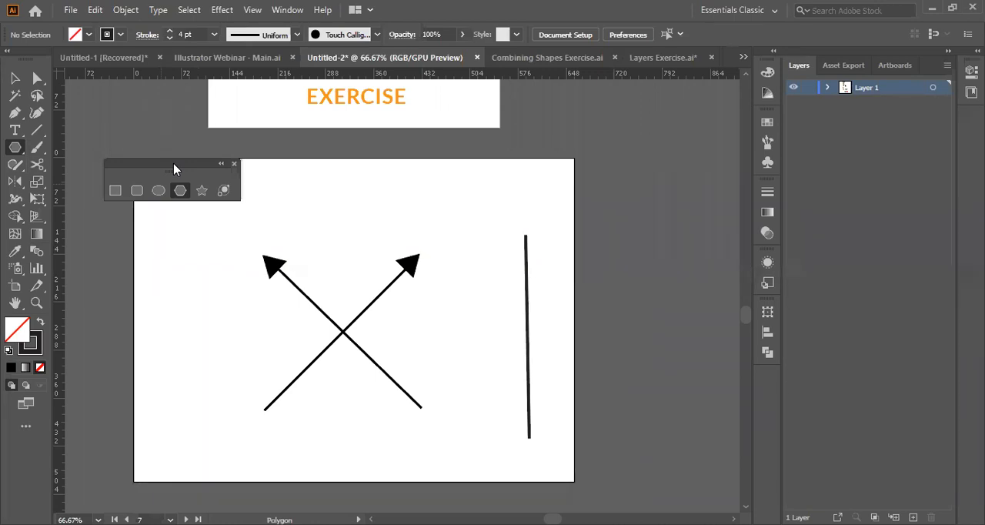
{"action": "left_click_drag", "start_coordinate": [174, 169], "coordinate": [169, 148]}
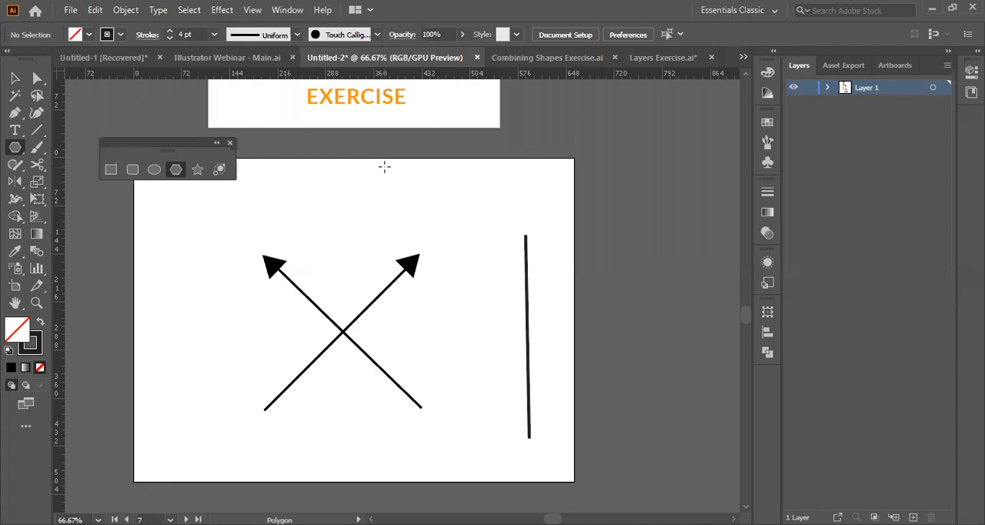
Create a 3-sided polygon at the artboard's top edge, above the crossed arrows.
{"action": "left_click", "coordinate": [385, 166]}
{"action": "double_click", "coordinate": [495, 266]}
{"action": "key", "text": "BackSpace"}
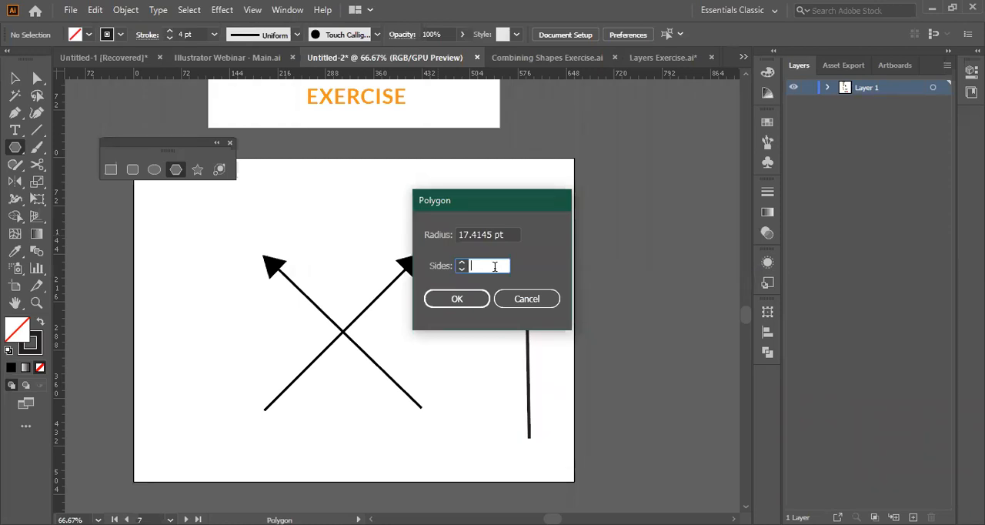
{"action": "type", "text": "3"}
{"action": "key", "text": "Return"}
Move the triangle to the upper left of the standalone line and swap its colors to a black fill without stroke.
{"action": "left_click", "coordinate": [14, 79]}
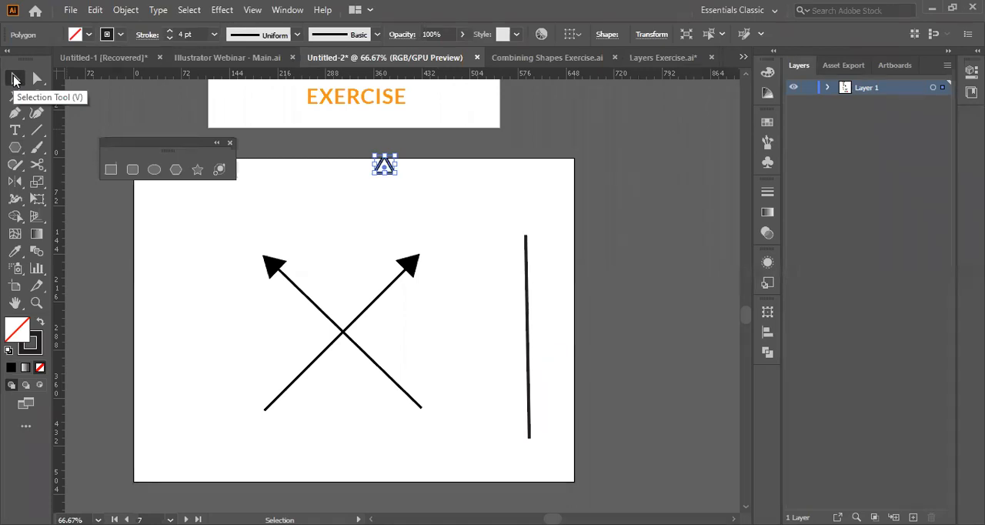
{"action": "left_click", "coordinate": [41, 323]}
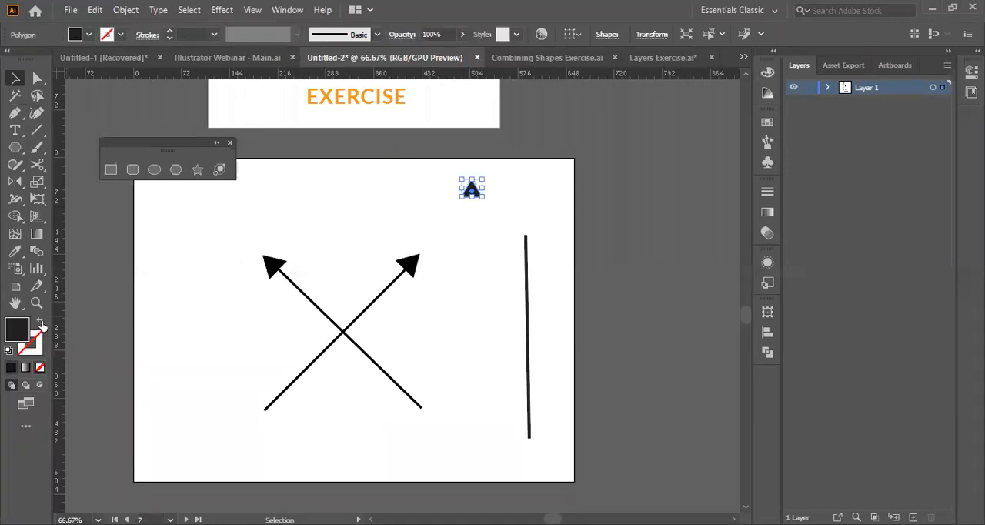
{"action": "left_click", "coordinate": [541, 194]}
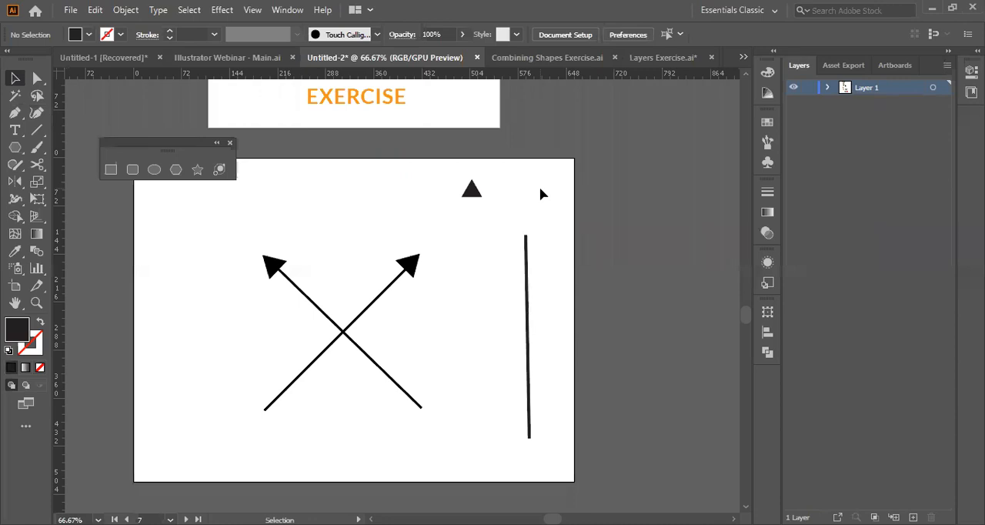
Select the triangle and pick the purple 662AC6 for its fill in the Color Picker.
{"action": "left_click_drag", "start_coordinate": [541, 194], "coordinate": [457, 201]}
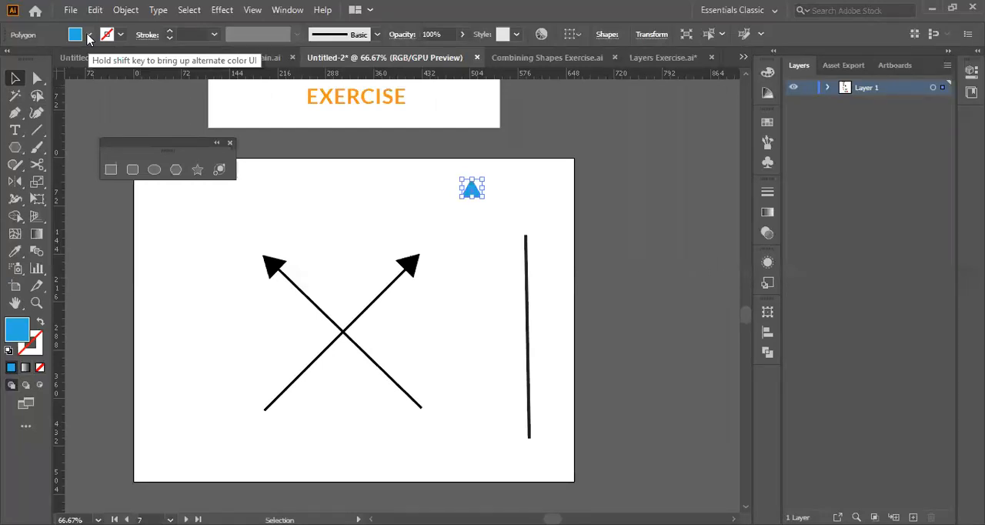
{"action": "double_click", "coordinate": [21, 332]}
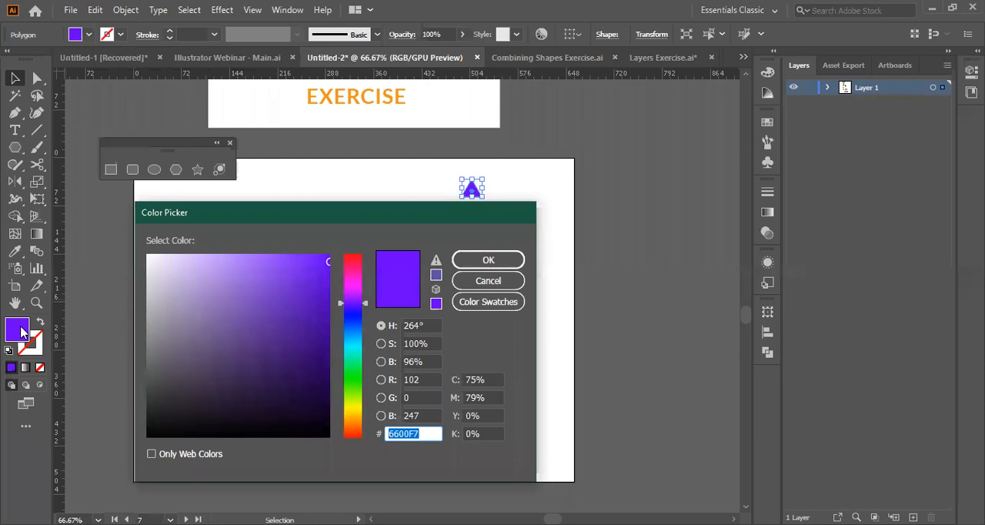
{"action": "left_click", "coordinate": [283, 304]}
{"action": "left_click_drag", "start_coordinate": [283, 304], "coordinate": [293, 294]}
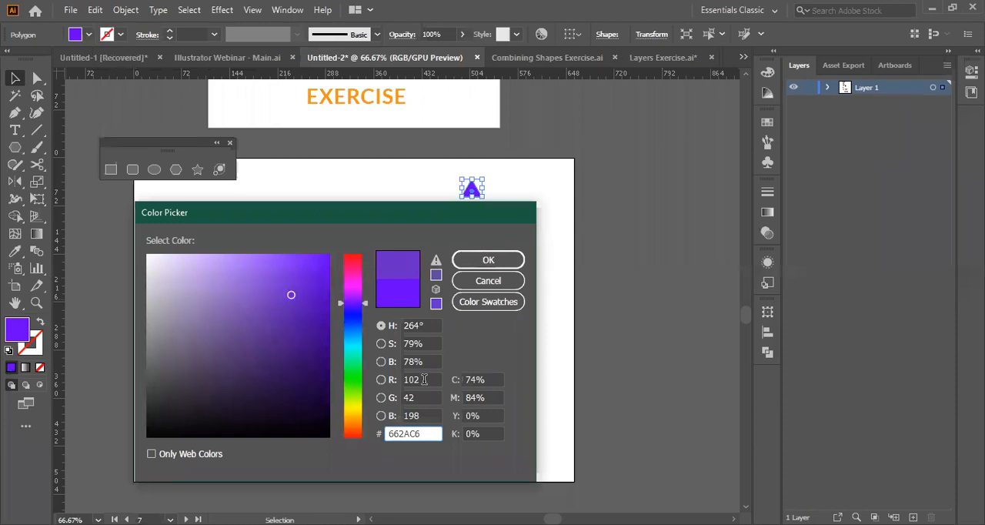
Set the triangle's fill to RGB 1, 1, 1 and apply the color.
{"action": "left_click", "coordinate": [431, 379]}
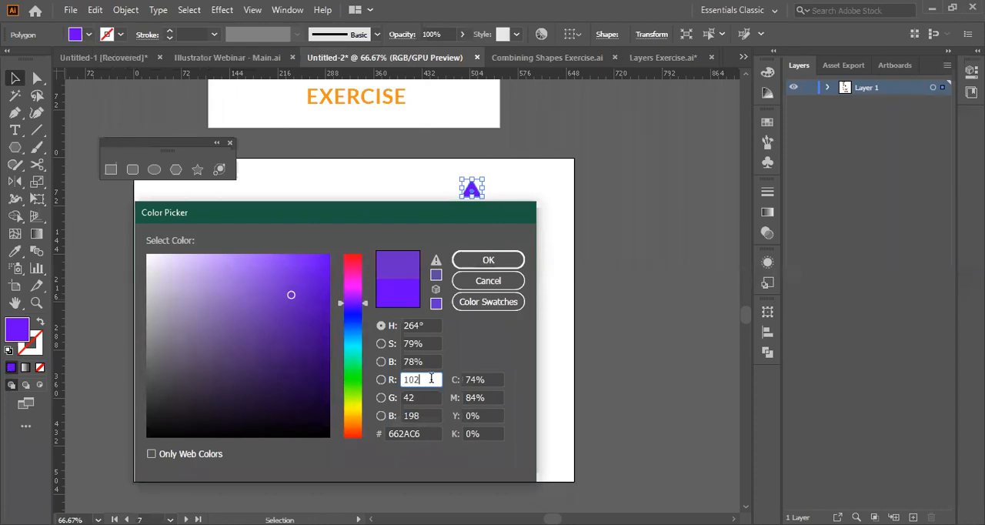
{"action": "key", "text": "BackSpace"}
{"action": "key", "text": "BackSpace"}
{"action": "key", "text": "BackSpace"}
{"action": "type", "text": "1"}
{"action": "key", "text": "Tab"}
{"action": "key", "text": "BackSpace"}
{"action": "type", "text": "1"}
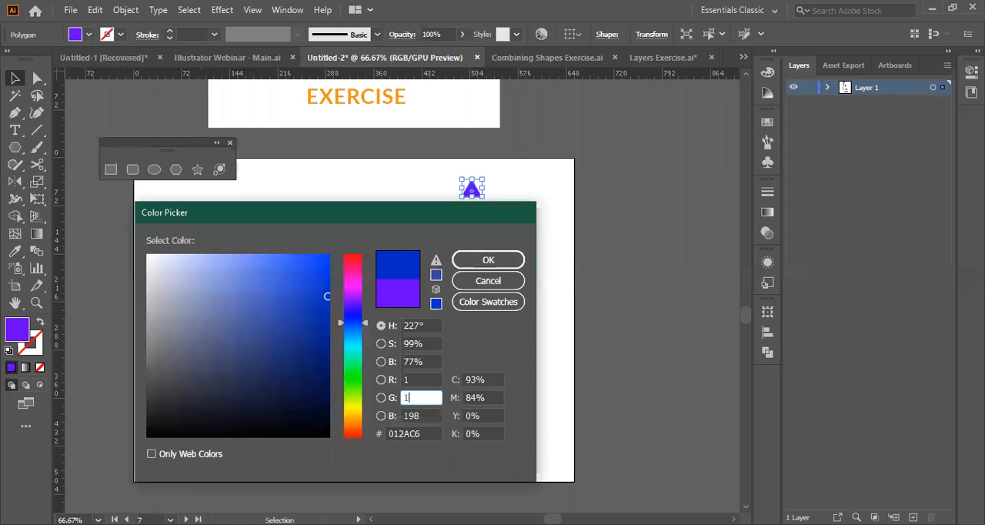
{"action": "key", "text": "Tab"}
{"action": "key", "text": "BackSpace"}
{"action": "type", "text": "1"}
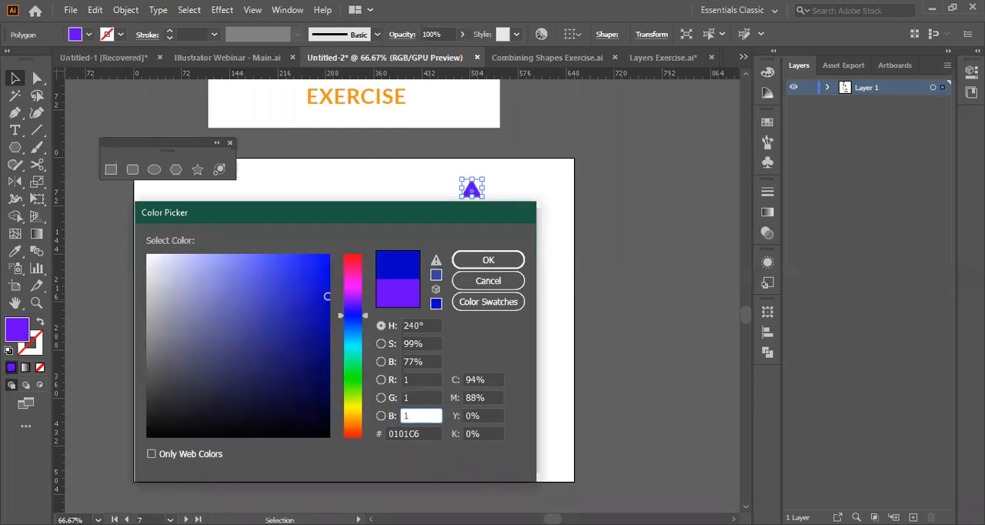
{"action": "left_click", "coordinate": [493, 254]}
Set the triangle's fill to pure black with RGB 0, 0, 0.
{"action": "type", "text": "0"}
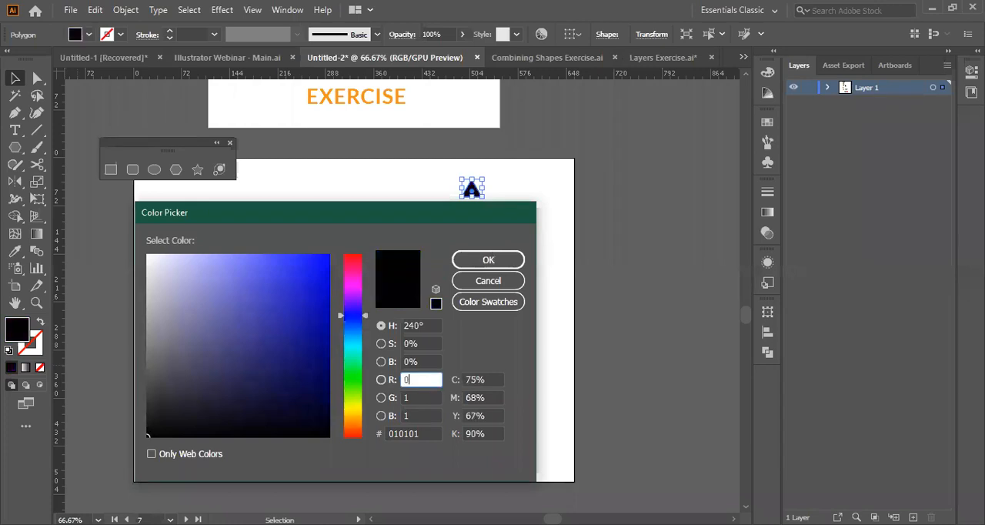
{"action": "key", "text": "Tab"}
{"action": "key", "text": "BackSpace"}
{"action": "type", "text": "0"}
{"action": "key", "text": "Tab"}
{"action": "key", "text": "BackSpace"}
{"action": "type", "text": "0"}
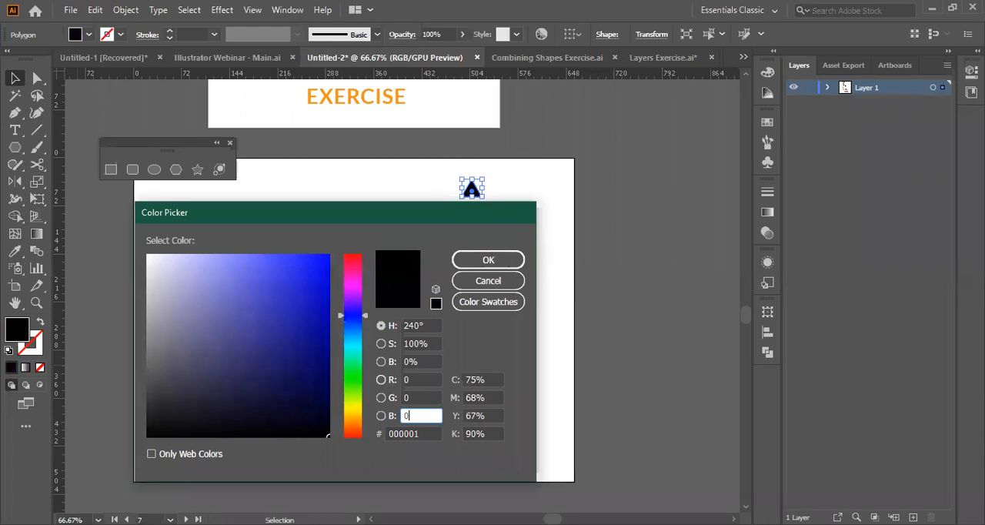
{"action": "key", "text": "Return"}
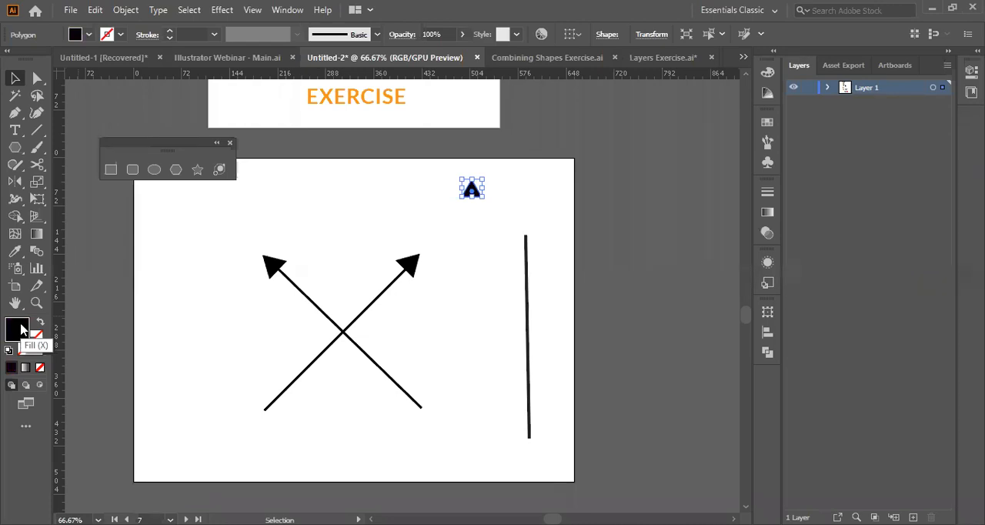
Try a white fill of RGB 255, 255, 255 on the triangle and undo it.
{"action": "double_click", "coordinate": [22, 329]}
{"action": "type", "text": "255"}
{"action": "key", "text": "Tab"}
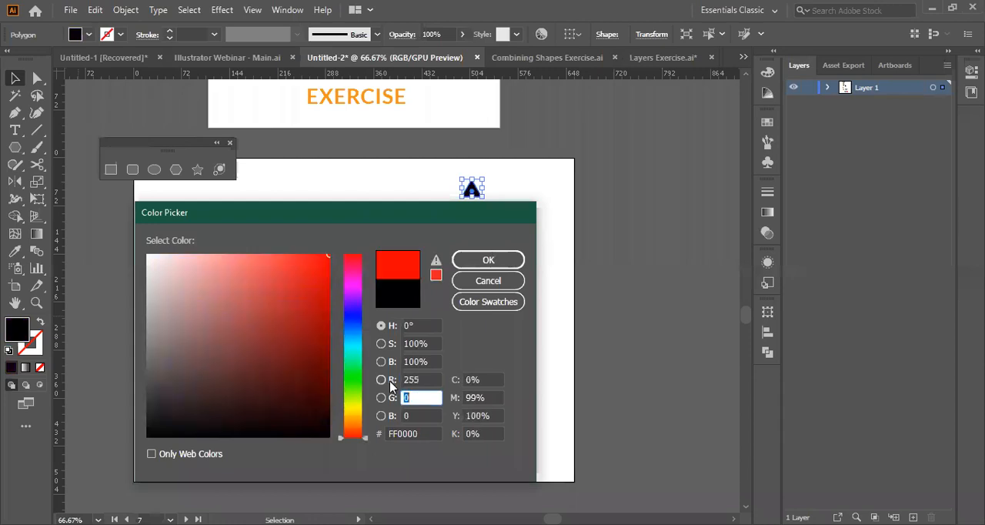
{"action": "type", "text": "255"}
{"action": "key", "text": "Tab"}
{"action": "type", "text": "255"}
{"action": "key", "text": "Return"}
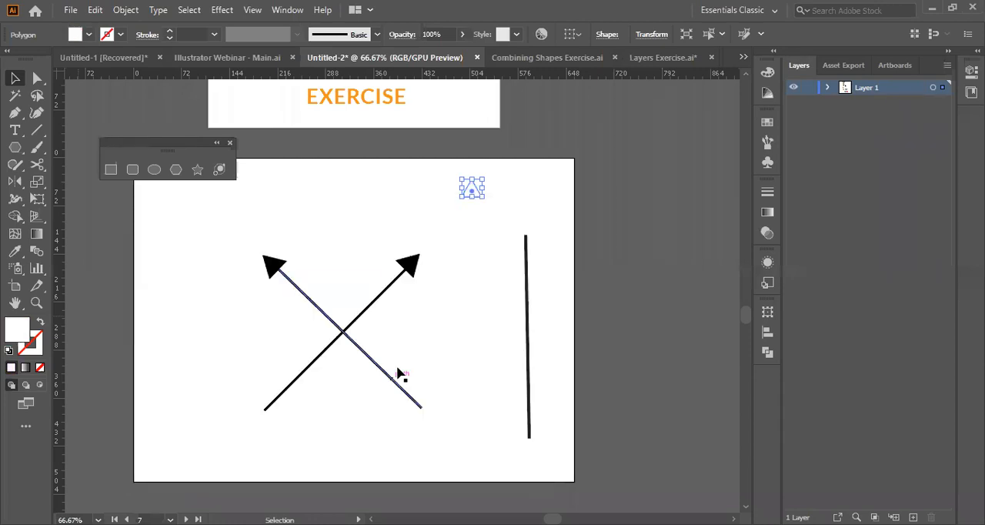
{"action": "left_click", "coordinate": [451, 181]}
{"action": "key", "text": "ctrl+z"}
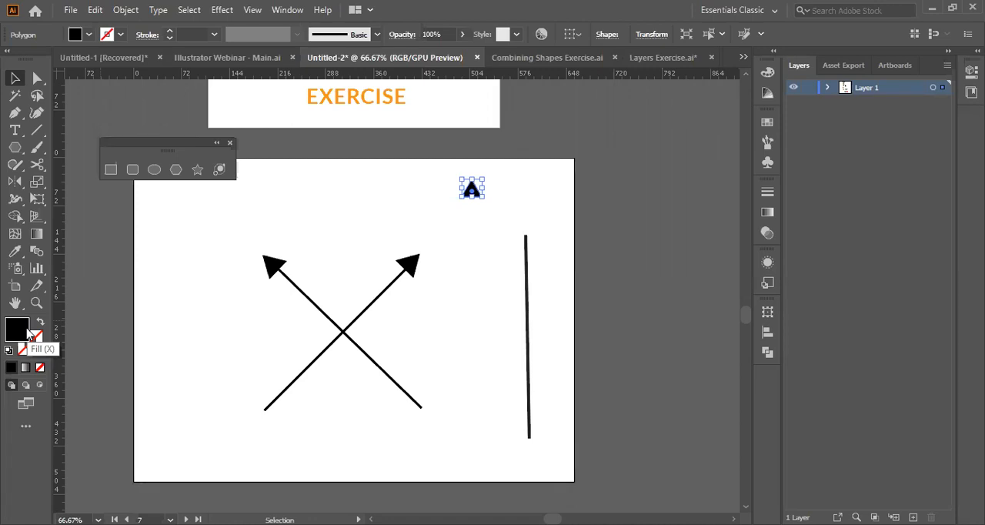
Create a black 50-point star with radii of 25 pt and 50 pt and place it between the two arrowheads.
{"action": "left_click", "coordinate": [198, 171]}
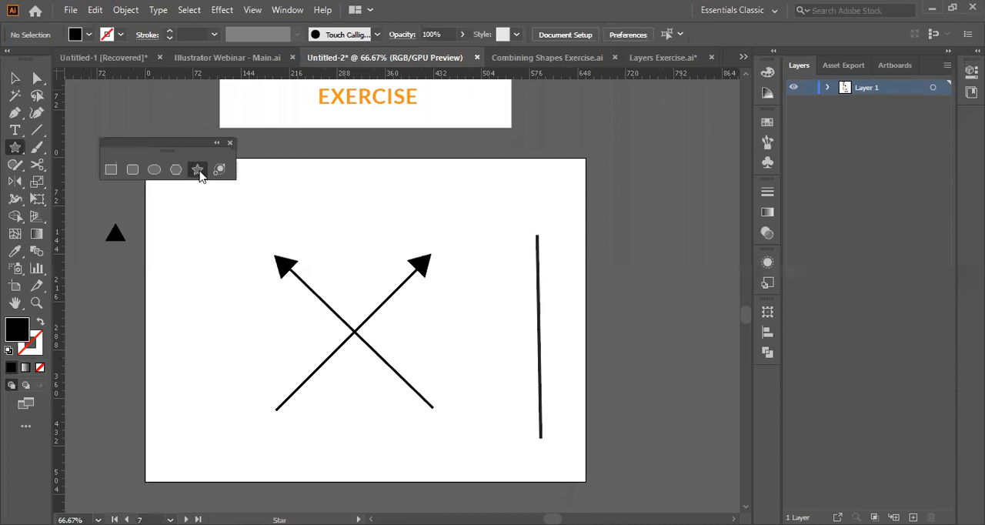
{"action": "left_click", "coordinate": [501, 277]}
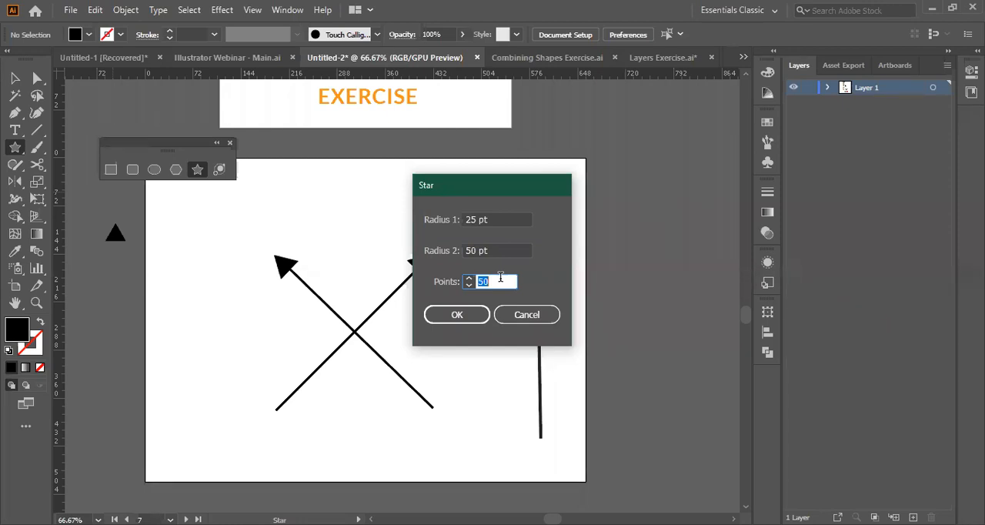
{"action": "key", "text": "Return"}
{"action": "key", "text": "ctrl"}
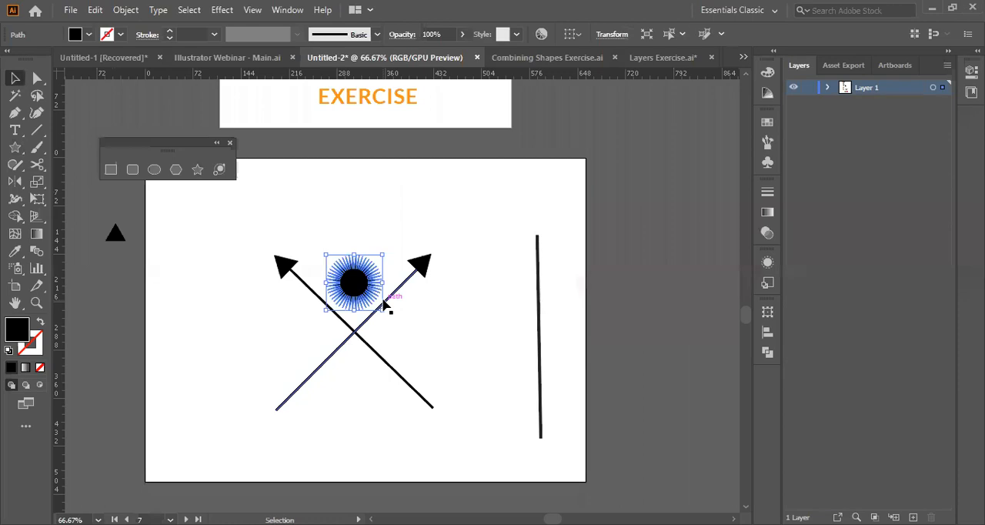
Deselect the star and delete the small black triangle lying outside the artboard.
{"action": "left_click", "coordinate": [367, 192]}
{"action": "type", "text": "5"}
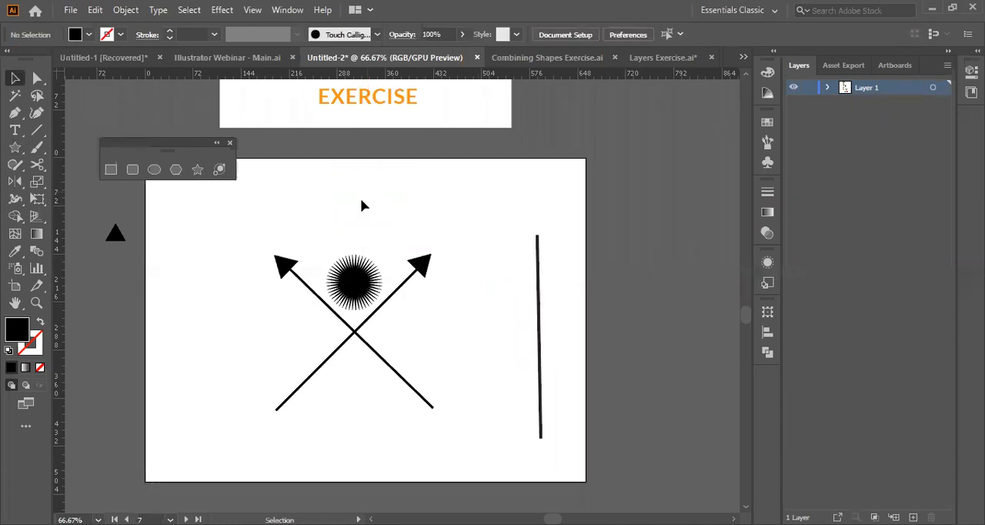
{"action": "left_click", "coordinate": [115, 238]}
{"action": "key", "text": "Delete"}
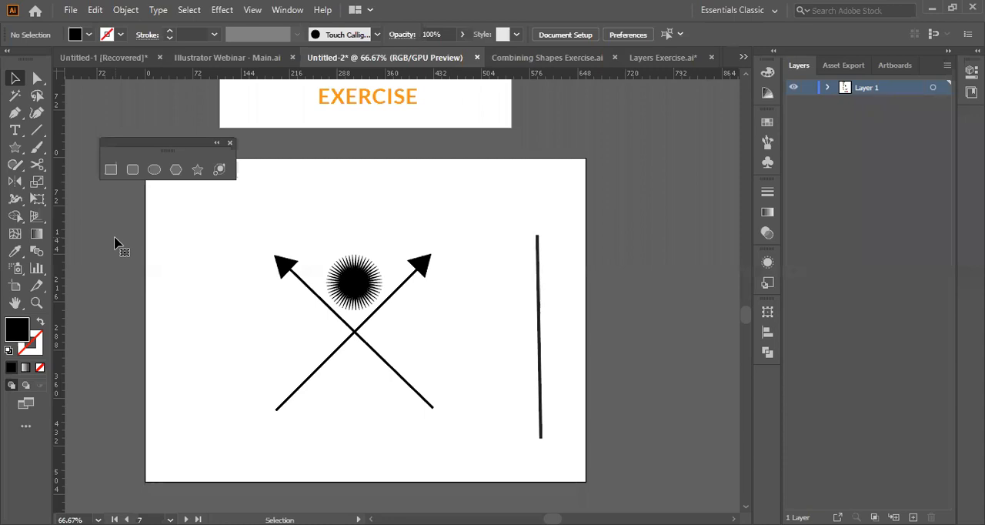
Draw a freeform black polygon with the Pen tool across the artboard's upper edge above the arrows.
{"action": "left_click", "coordinate": [13, 115]}
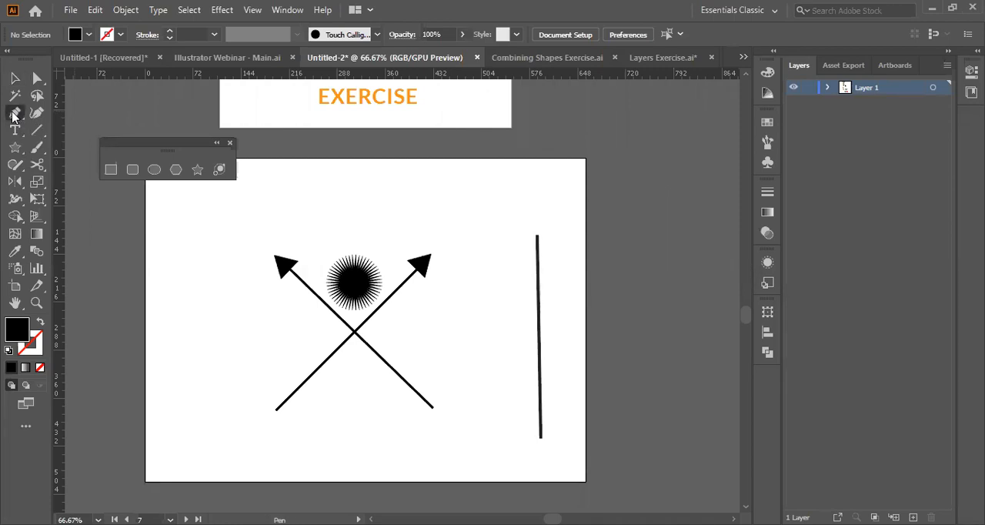
{"action": "left_click", "coordinate": [338, 160]}
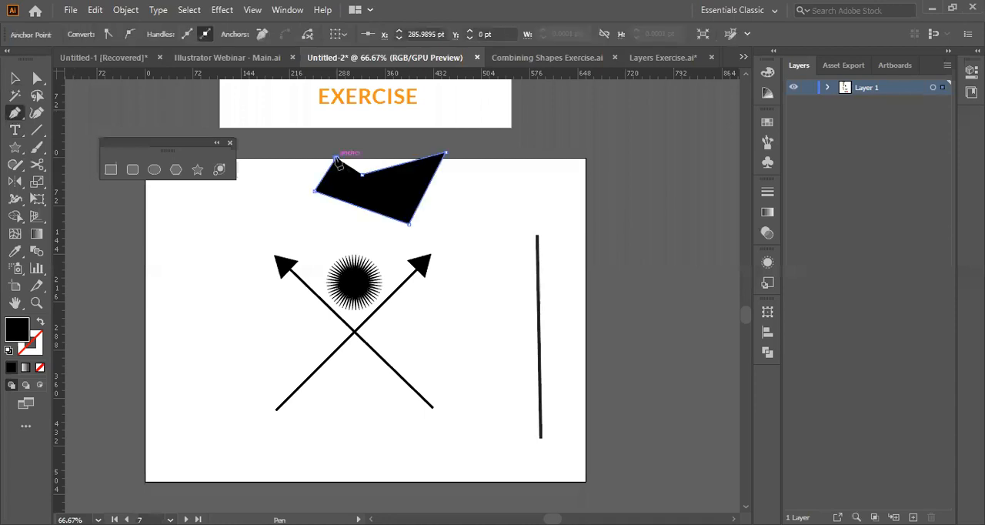
{"action": "left_click", "coordinate": [386, 141]}
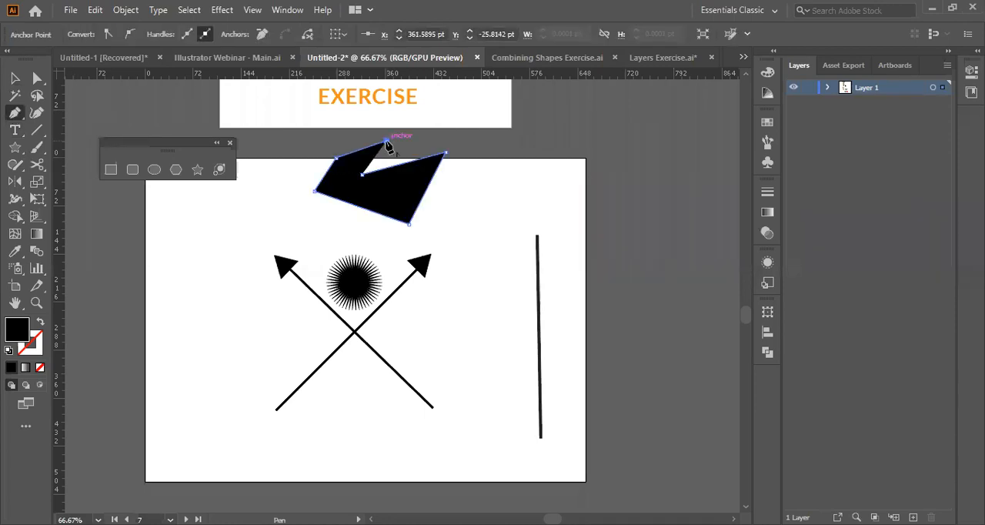
{"action": "left_click", "coordinate": [319, 150]}
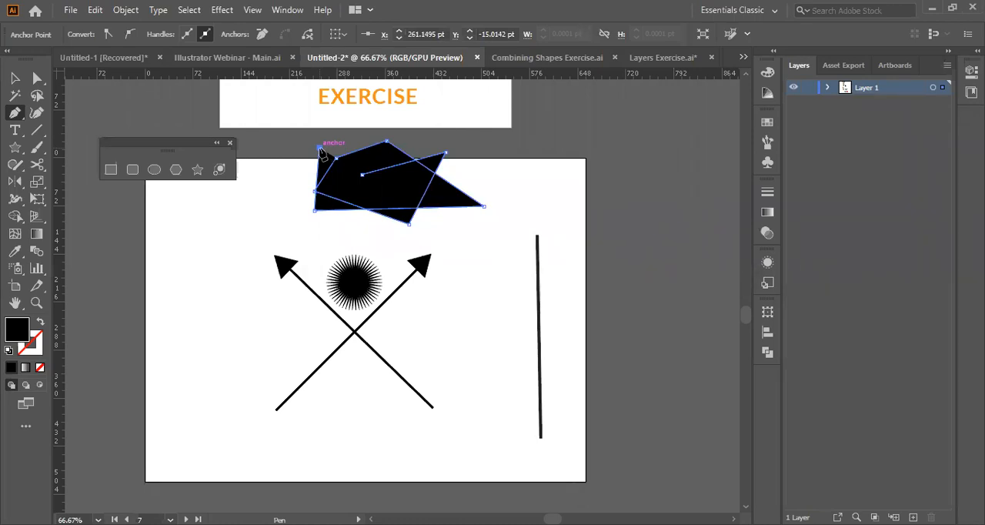
Delete the freeform polygon above the star, undoing the deletion that also removed the outline text.
{"action": "key", "text": "v"}
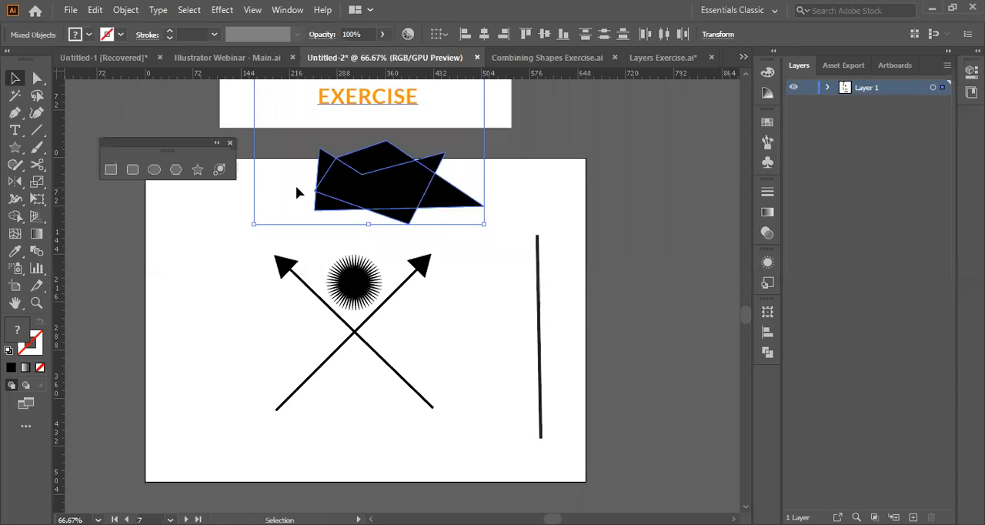
{"action": "key", "text": "Delete"}
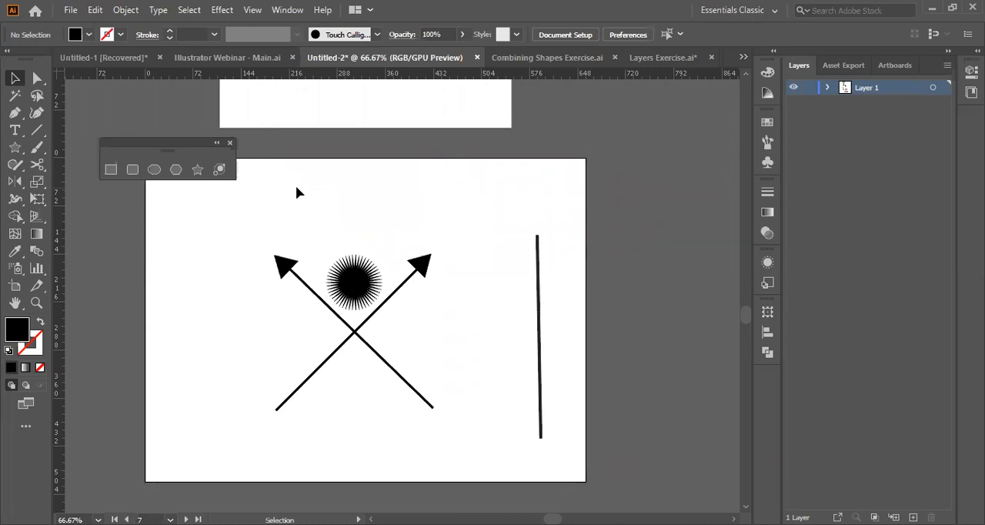
{"action": "scroll", "coordinate": [308, 204], "scroll_direction": "up", "scroll_amount": 1}
{"action": "key", "text": "ctrl+z"}
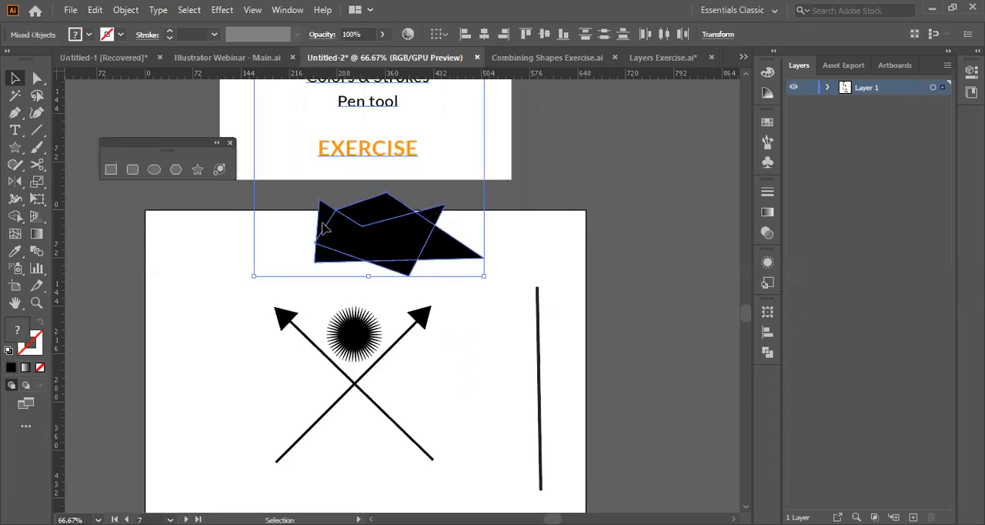
{"action": "left_click", "coordinate": [377, 251]}
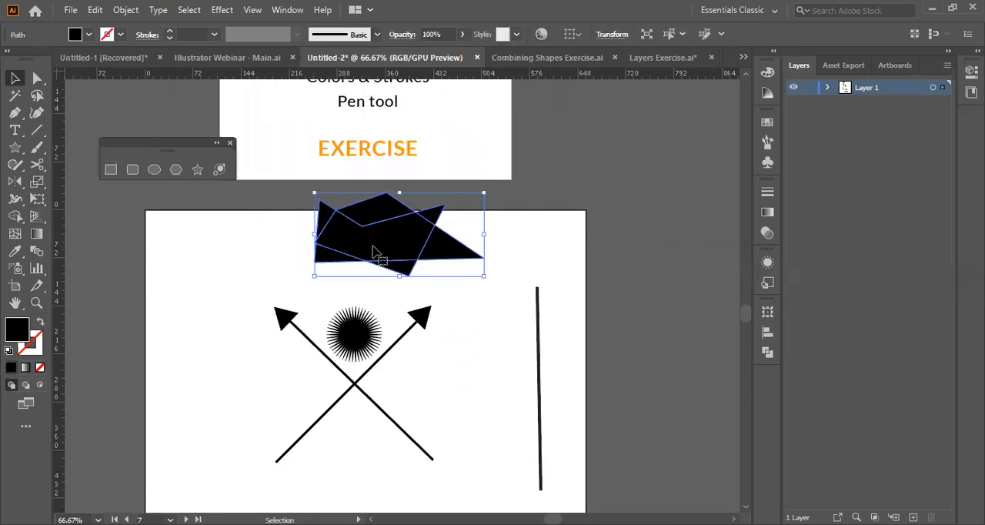
{"action": "key", "text": "Delete"}
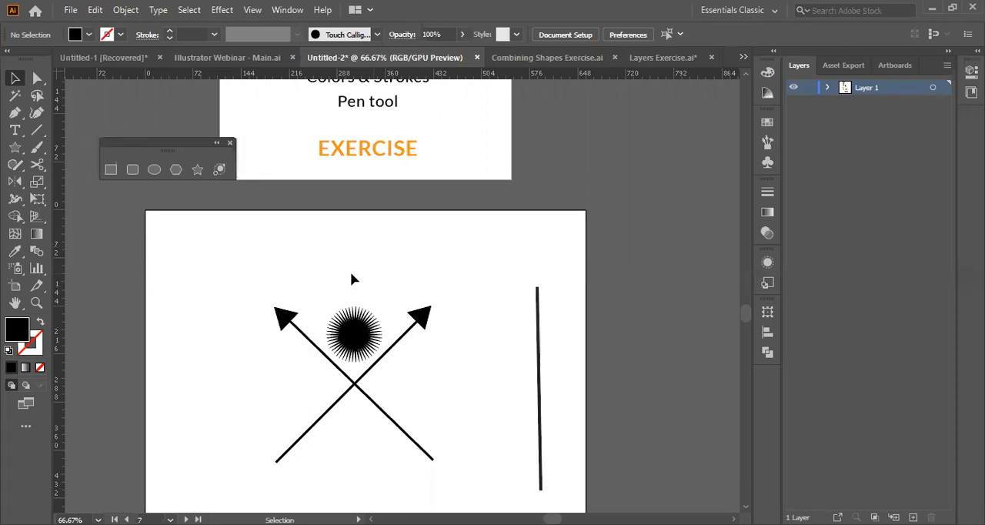
Arrange the floating shape tools in a single column and shift the star slightly to the right between the arrowheads.
{"action": "scroll", "coordinate": [352, 279], "scroll_direction": "up", "scroll_amount": 10}
{"action": "scroll", "coordinate": [352, 279], "scroll_direction": "down", "scroll_amount": 4}
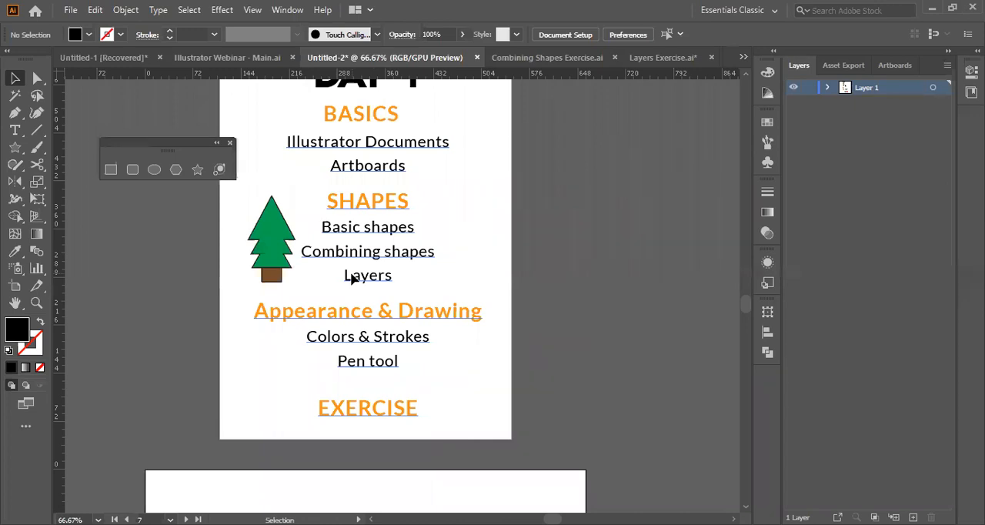
{"action": "scroll", "coordinate": [351, 277], "scroll_direction": "down", "scroll_amount": 7}
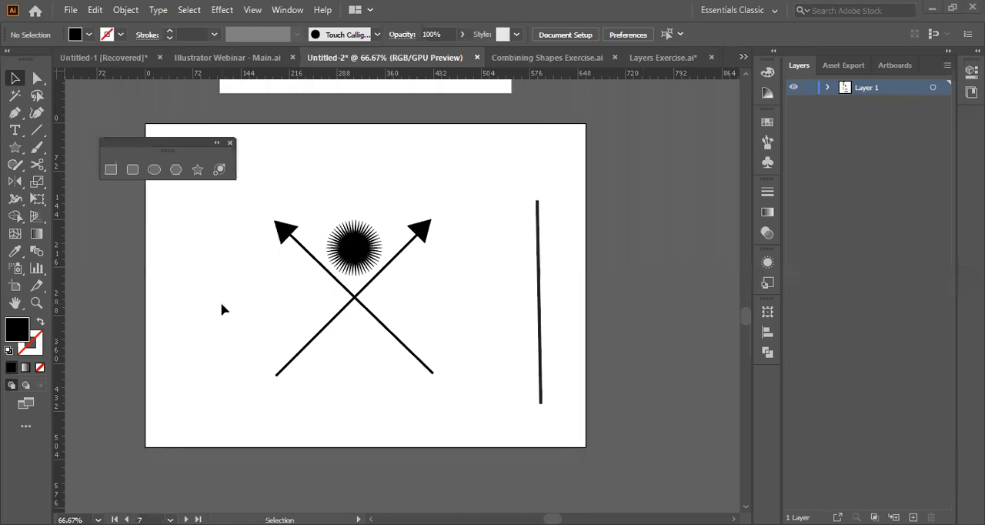
{"action": "left_click", "coordinate": [217, 143]}
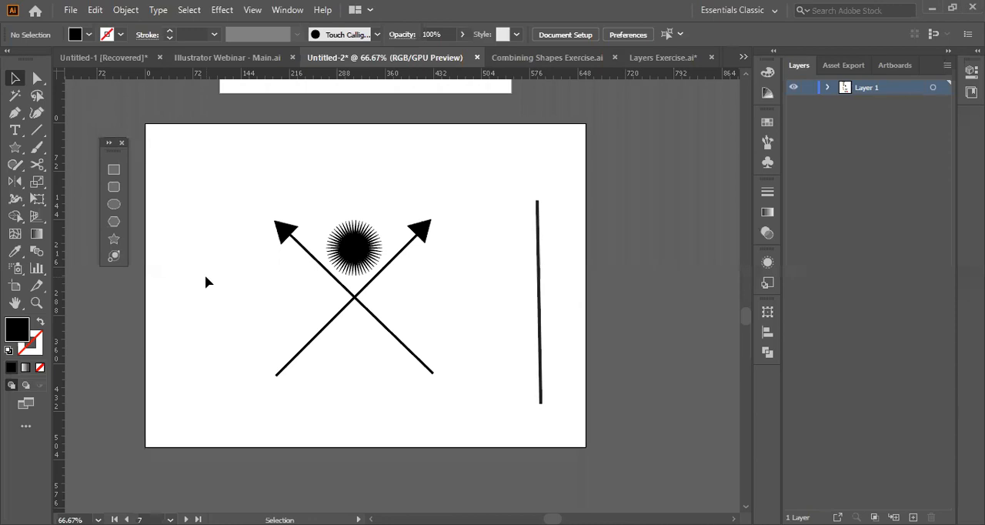
{"action": "left_click", "coordinate": [350, 250]}
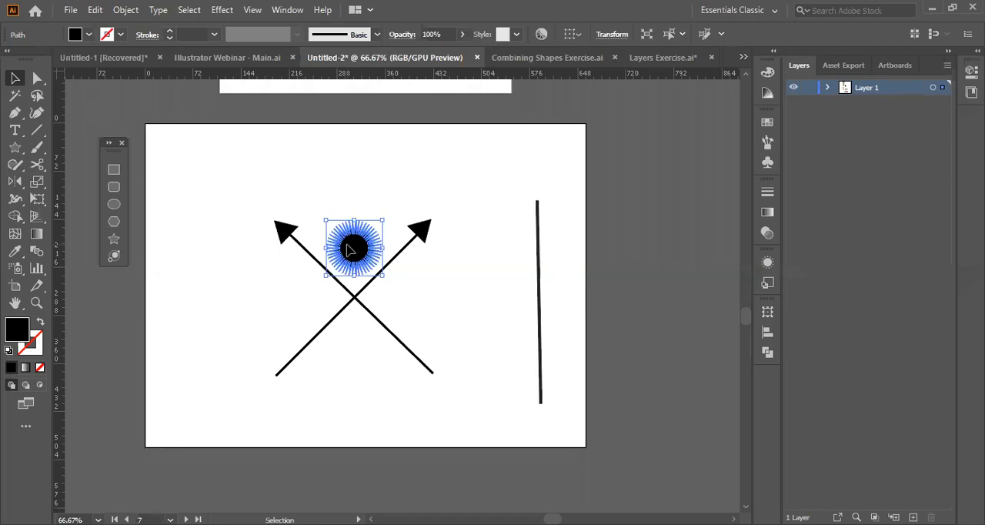
Draw a self-crossing black shape with the Pen tool in the artboard's upper-left area and delete it.
{"action": "left_click", "coordinate": [15, 112]}
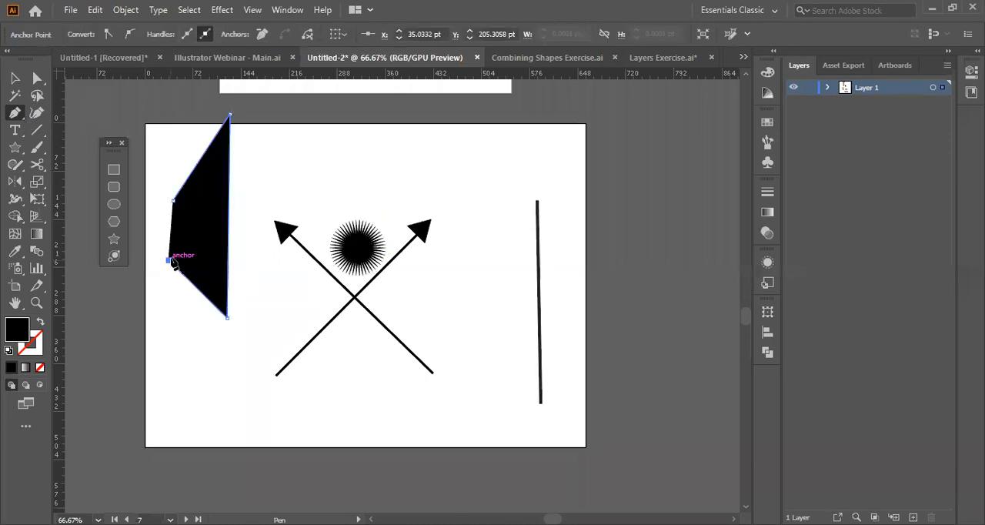
{"action": "left_click", "coordinate": [345, 151]}
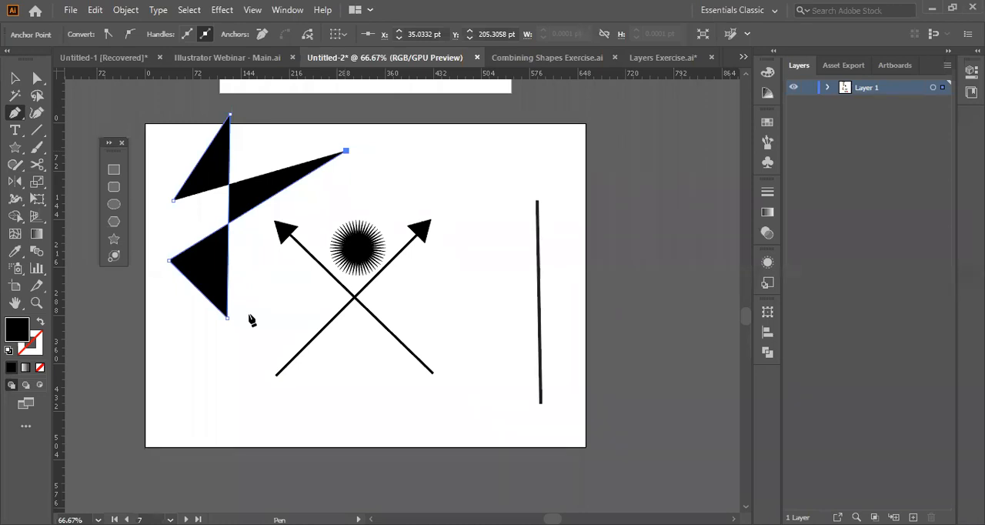
{"action": "key", "text": "v"}
{"action": "scroll", "coordinate": [282, 338], "scroll_direction": "up", "scroll_amount": 3}
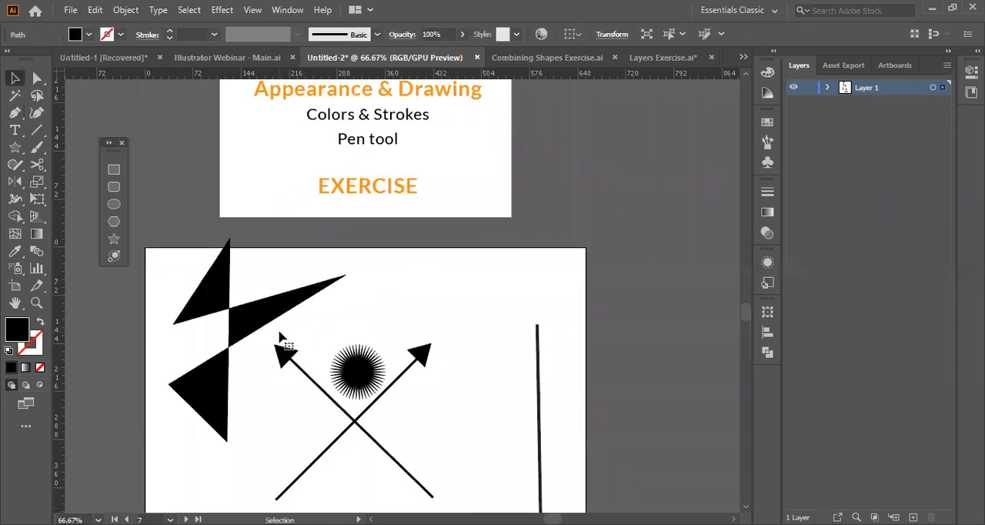
{"action": "left_click", "coordinate": [219, 404]}
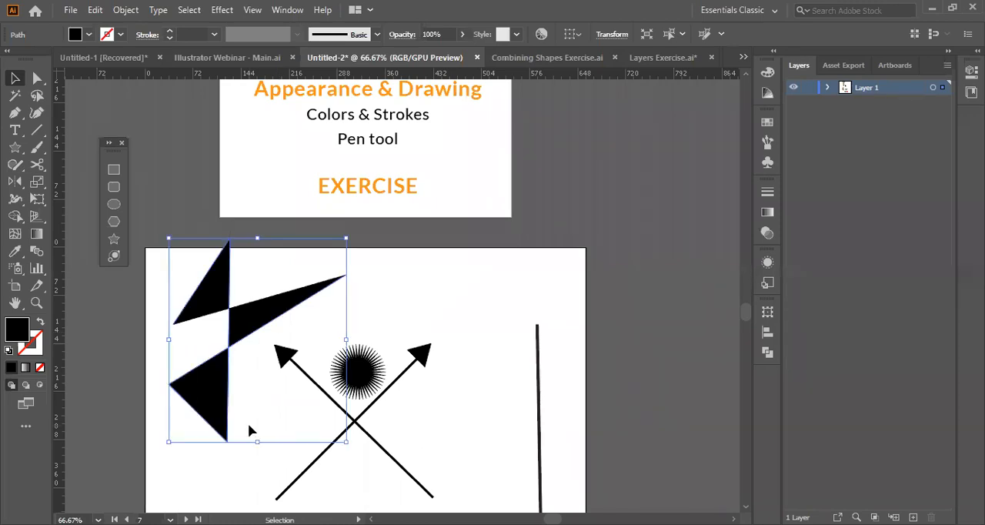
{"action": "key", "text": "Delete"}
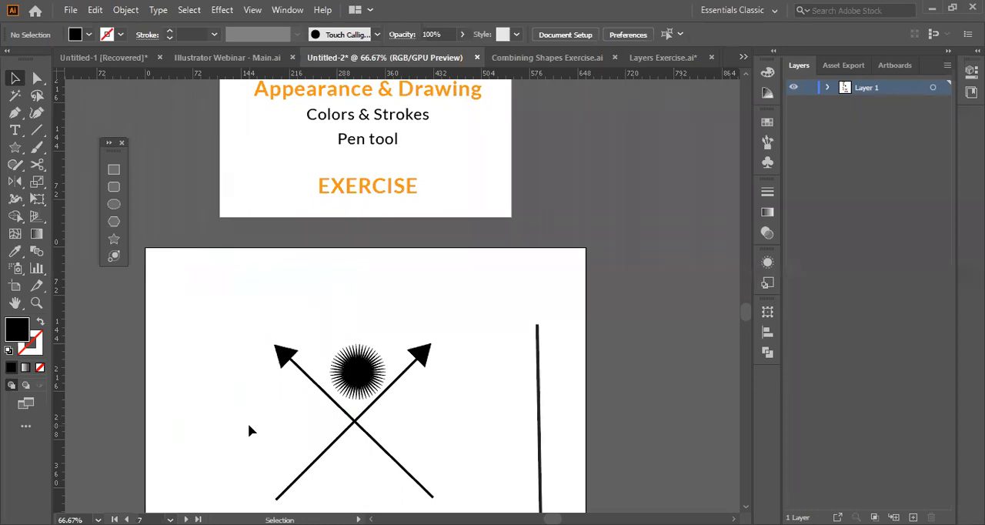
Draw a rounded rectangle, a circle and a tall ellipse along the artboard's upper part and remove all three.
{"action": "left_click", "coordinate": [15, 149]}
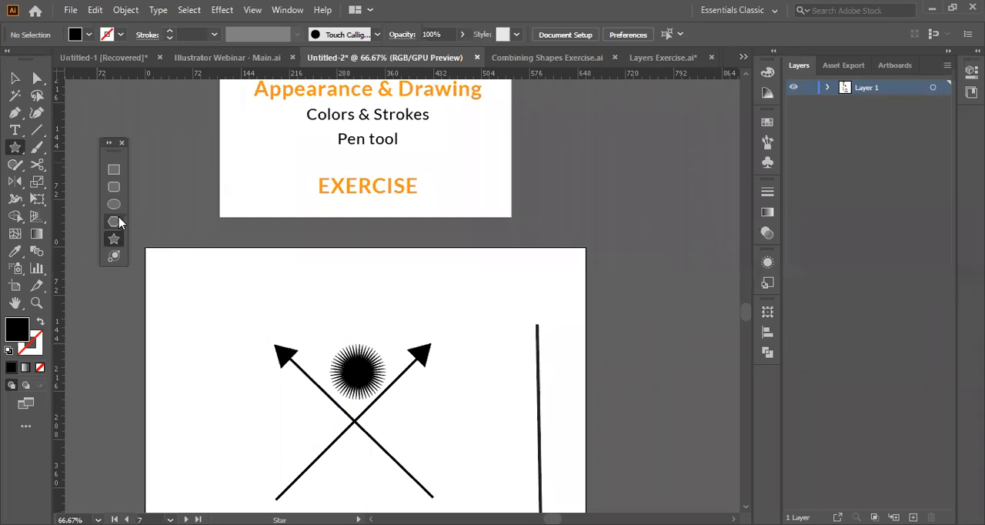
{"action": "left_click", "coordinate": [15, 83]}
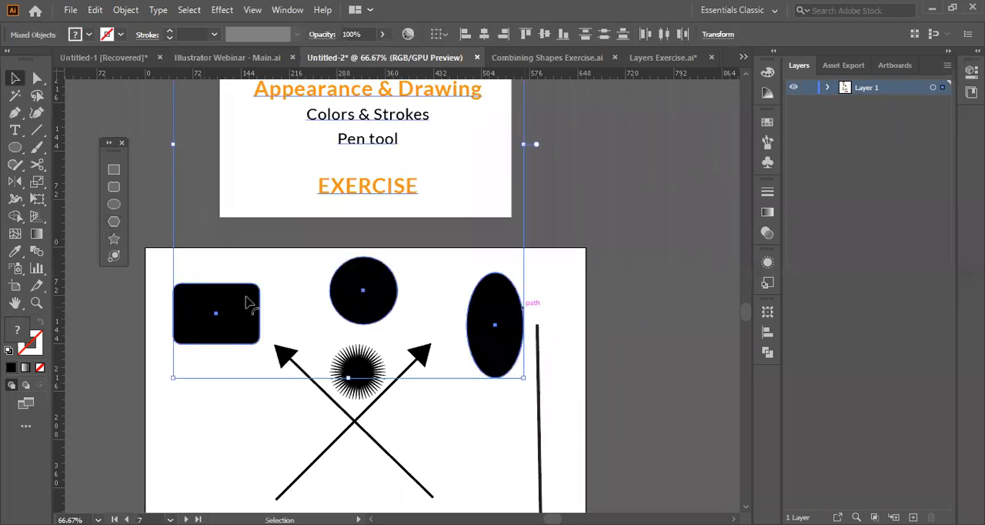
{"action": "key", "text": "ctrl+z"}
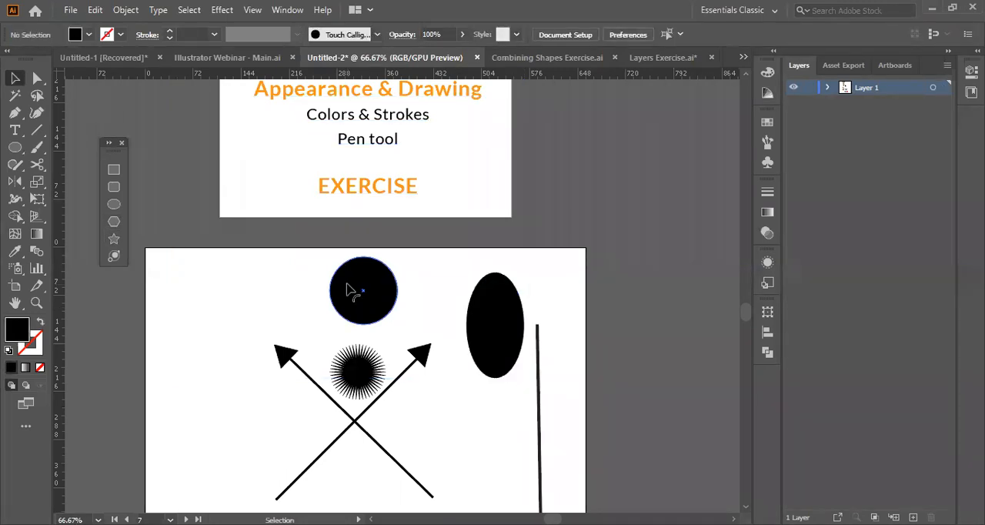
{"action": "key", "text": "ctrl+z"}
{"action": "key", "text": "ctrl+z"}
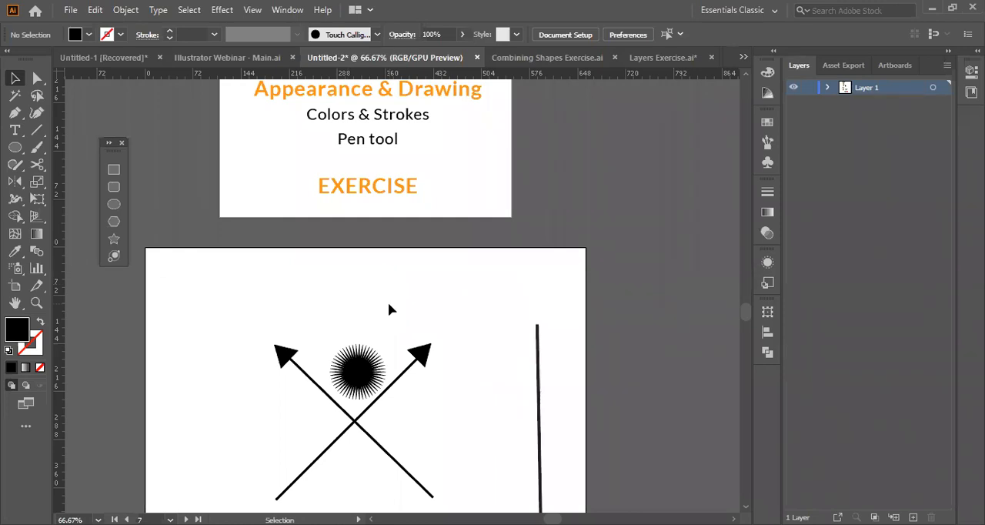
Create a large black 10-sided polygon over the artboard's upper-left corner and delete it.
{"action": "left_click", "coordinate": [113, 221]}
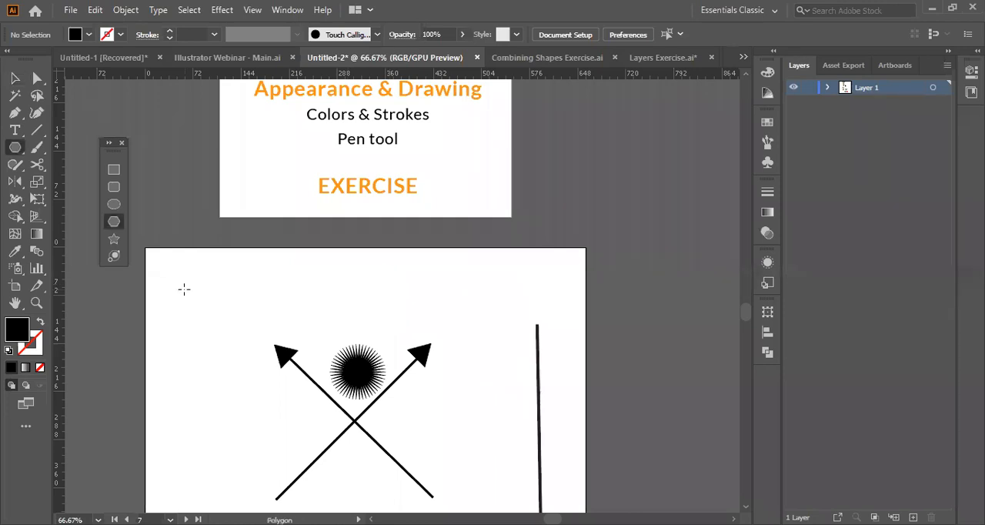
{"action": "left_click", "coordinate": [184, 289]}
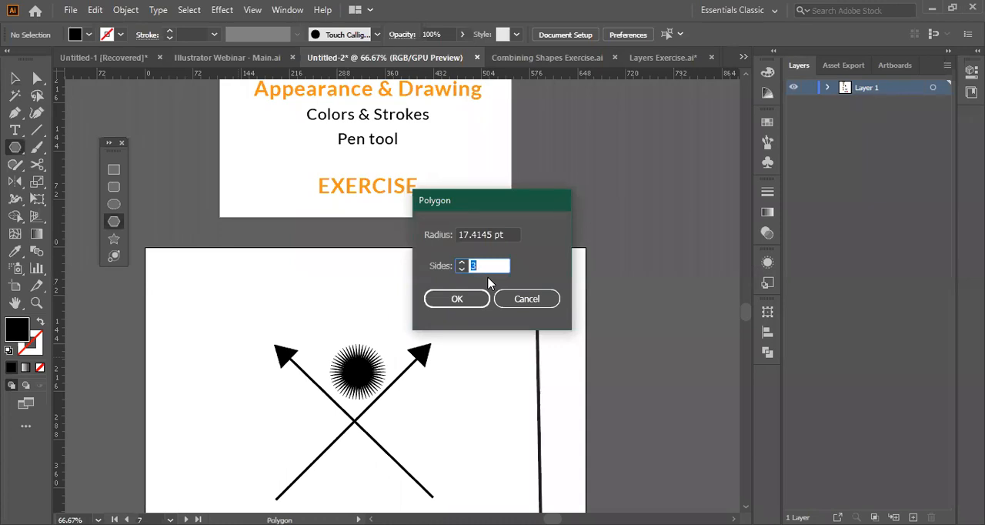
{"action": "key", "text": "BackSpace"}
{"action": "type", "text": "456"}
{"action": "key", "text": "BackSpace"}
{"action": "key", "text": "BackSpace"}
{"action": "key", "text": "BackSpace"}
{"action": "type", "text": "10"}
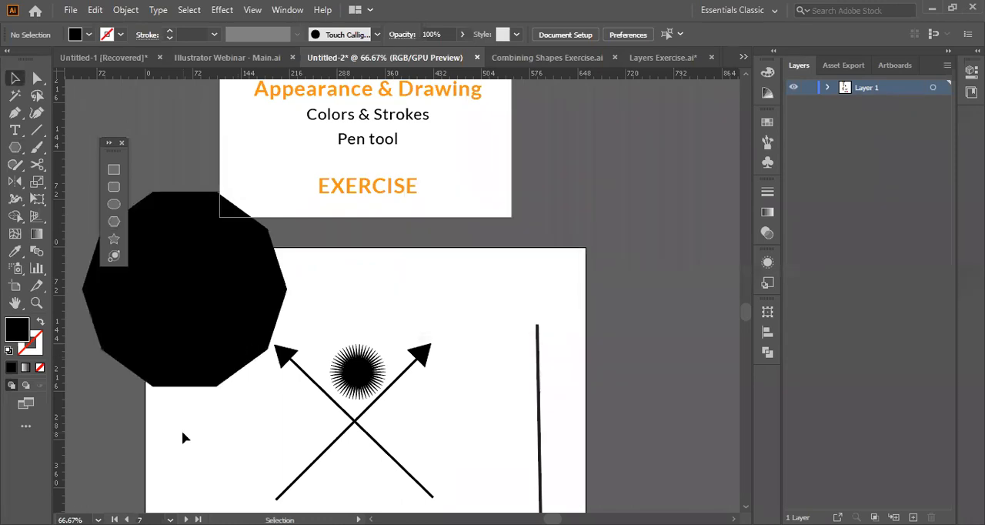
{"action": "left_click", "coordinate": [165, 237]}
{"action": "key", "text": "Delete"}
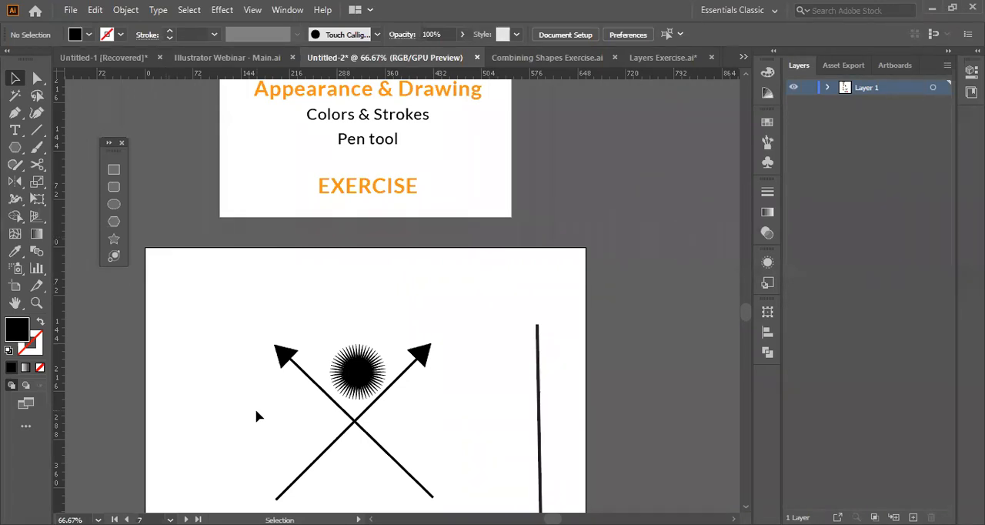
Add a text object with the capital letter A to the left of the arrows' crossing.
{"action": "left_click", "coordinate": [355, 373]}
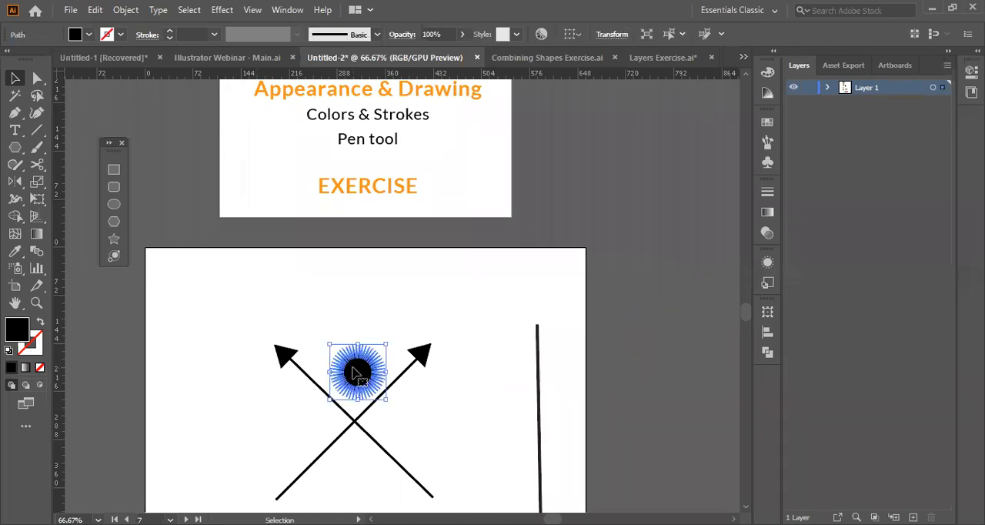
{"action": "key", "text": "t"}
{"action": "left_click", "coordinate": [274, 415]}
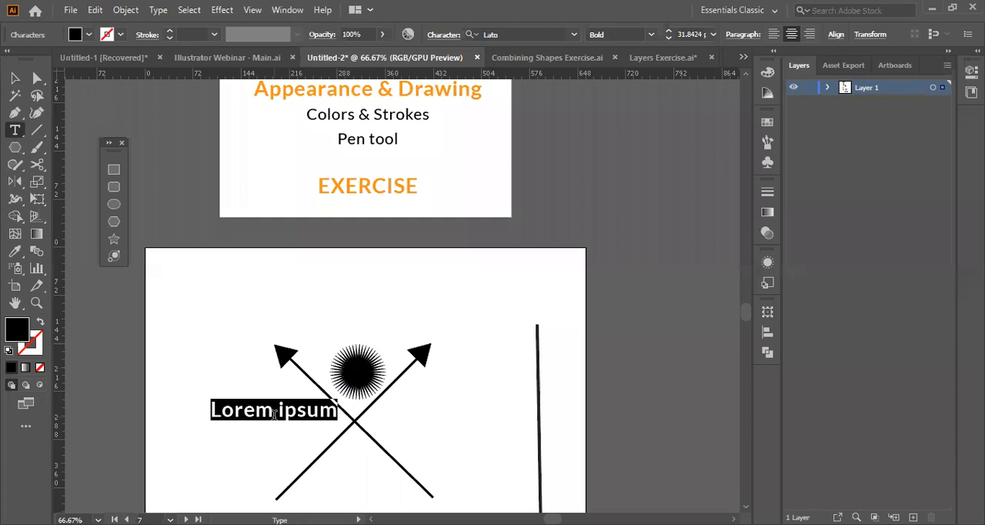
{"action": "key", "text": "BackSpace"}
{"action": "type", "text": "A"}
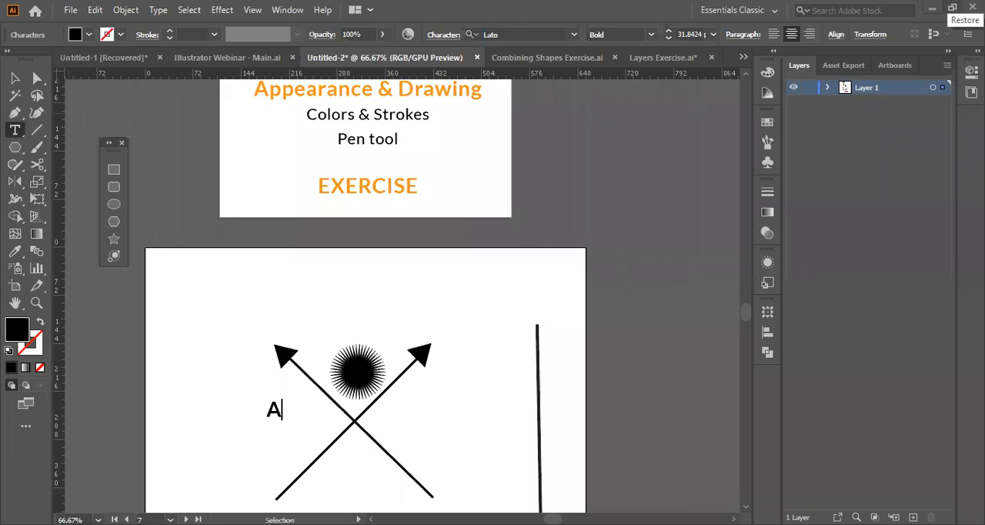
Discard the stray capital I and add a separate lowercase letter i to the right of the arrows' crossing.
{"action": "left_click", "coordinate": [499, 402]}
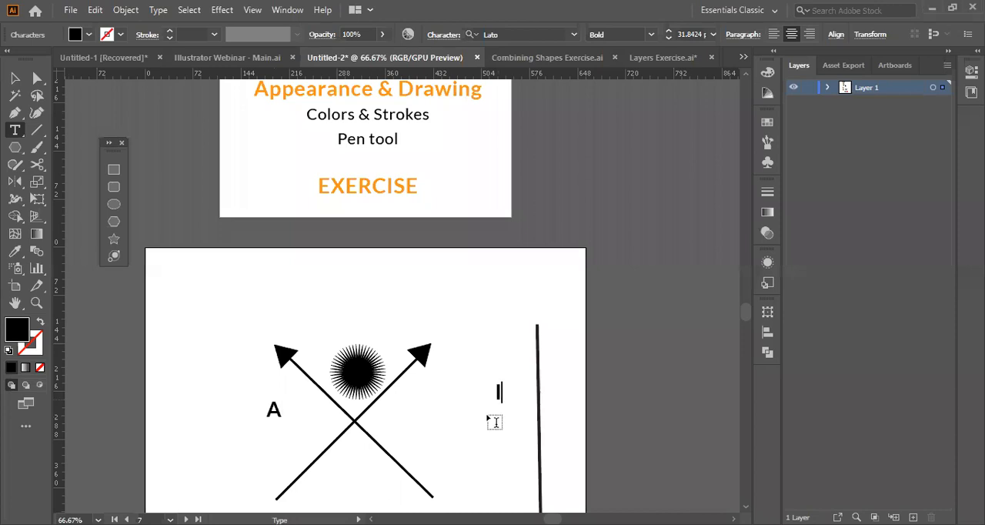
{"action": "left_click", "coordinate": [17, 78]}
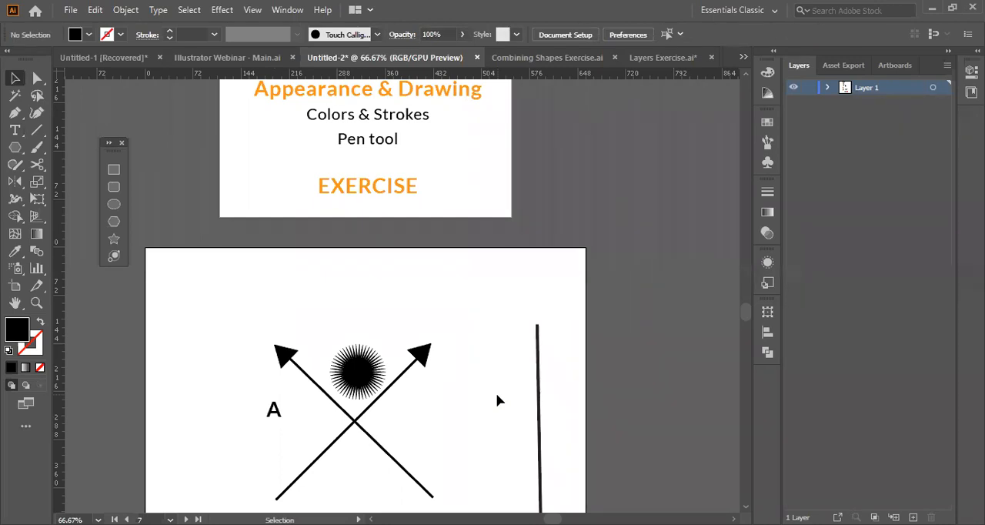
{"action": "key", "text": "t"}
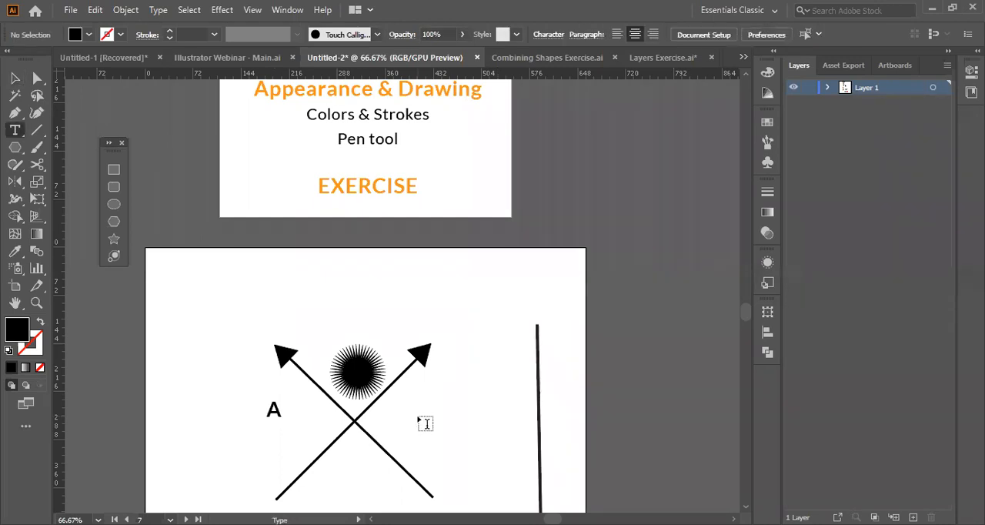
{"action": "left_click", "coordinate": [416, 426]}
{"action": "key", "text": "BackSpace"}
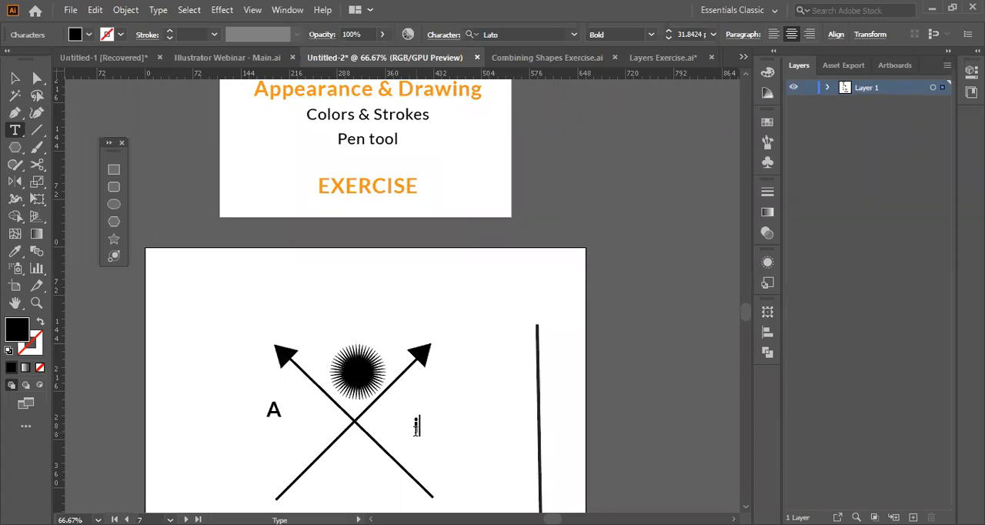
{"action": "type", "text": "i"}
{"action": "key", "text": "Escape"}
Set the letter A to Lato Black at 72 pt and copy its type formatting to the letter i with the Eyedropper.
{"action": "left_click", "coordinate": [274, 411]}
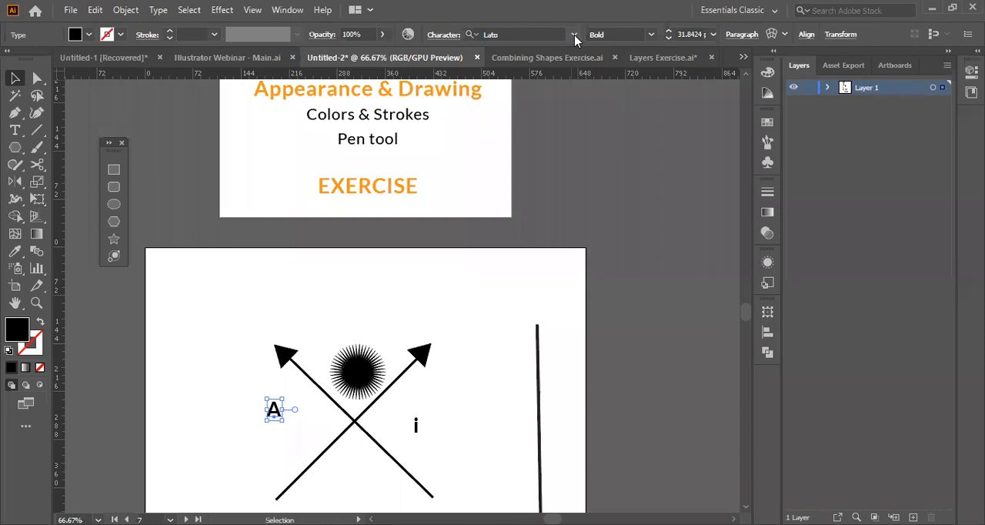
{"action": "left_click", "coordinate": [714, 35]}
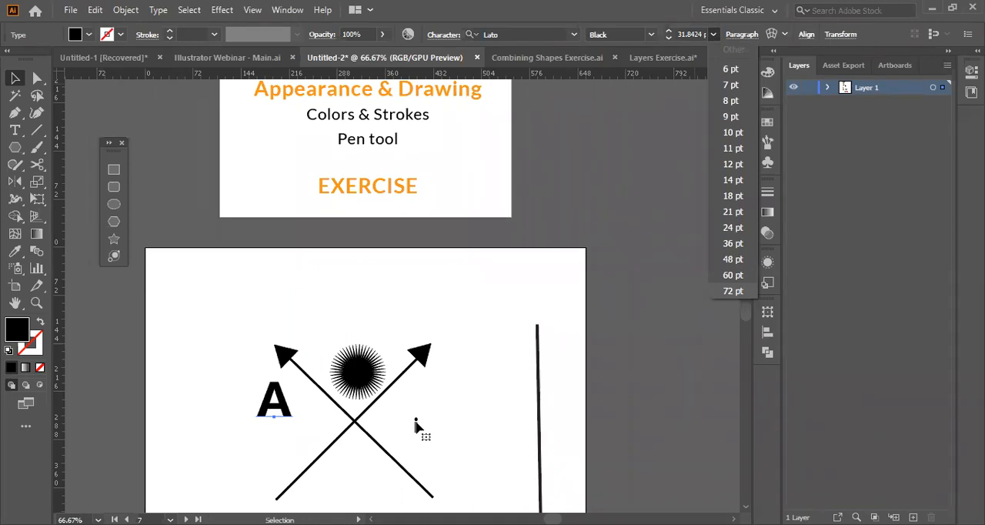
{"action": "left_click", "coordinate": [19, 253]}
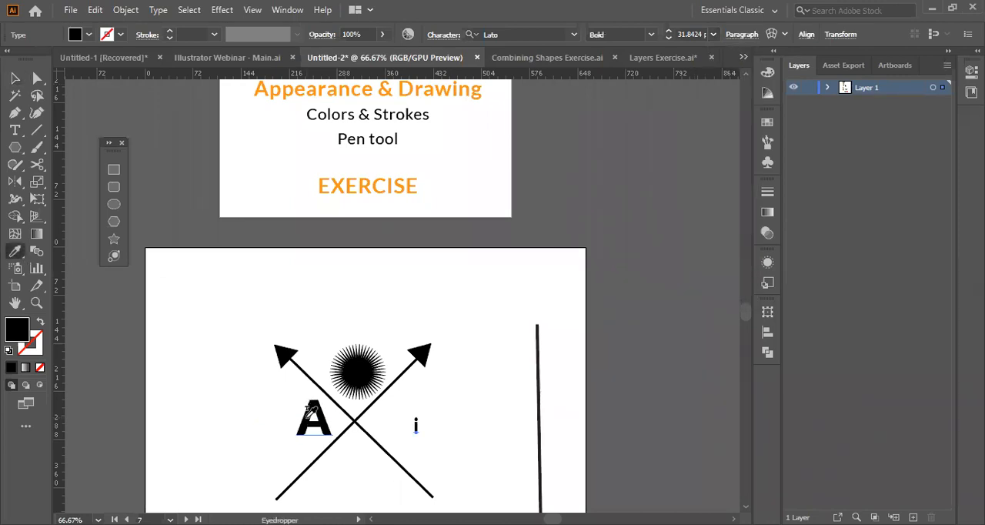
{"action": "left_click", "coordinate": [308, 412]}
{"action": "key", "text": "v"}
{"action": "left_click_drag", "start_coordinate": [420, 429], "coordinate": [395, 429]}
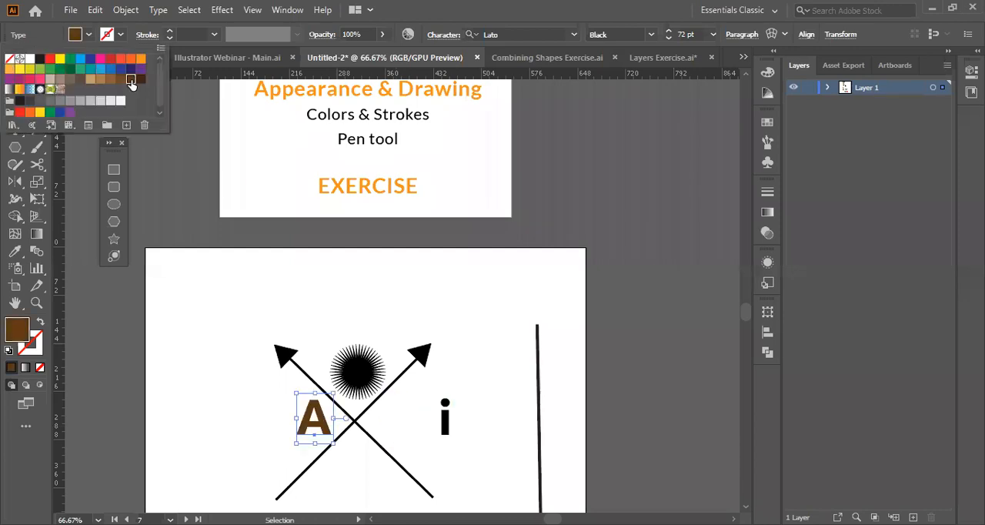
Match the letter i to the brown letter A's fill color and type formatting with the Eyedropper.
{"action": "left_click", "coordinate": [448, 426]}
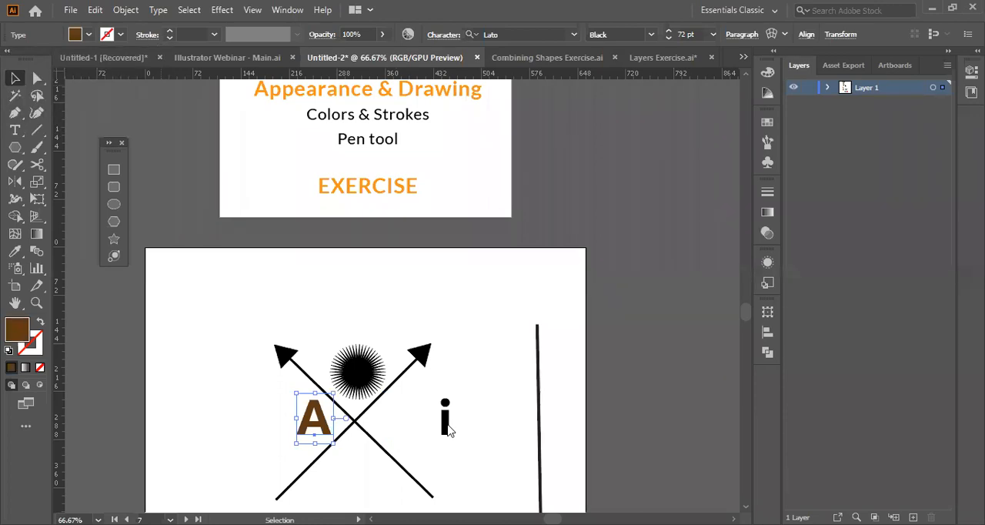
{"action": "left_click", "coordinate": [446, 423]}
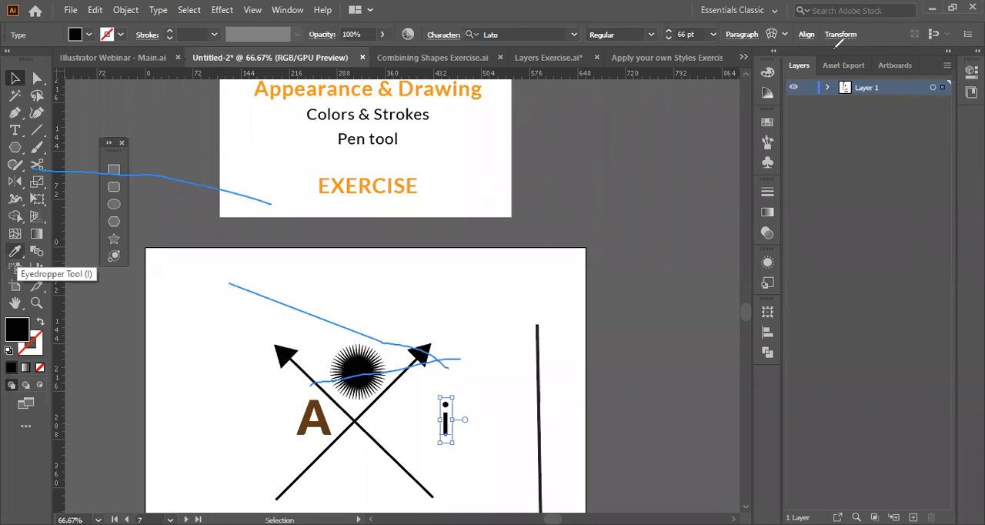
{"action": "key", "text": "i"}
{"action": "left_click", "coordinate": [321, 414]}
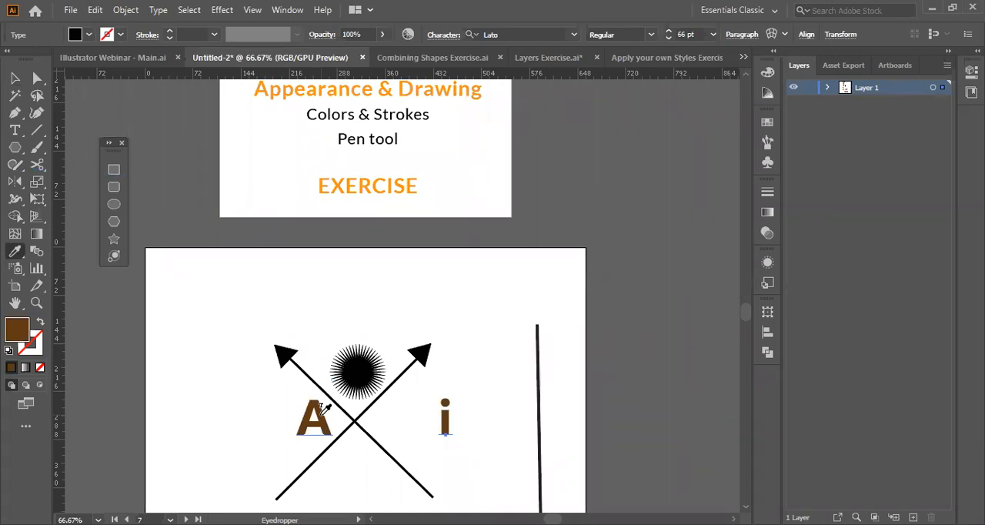
{"action": "key", "text": "ctrl+z"}
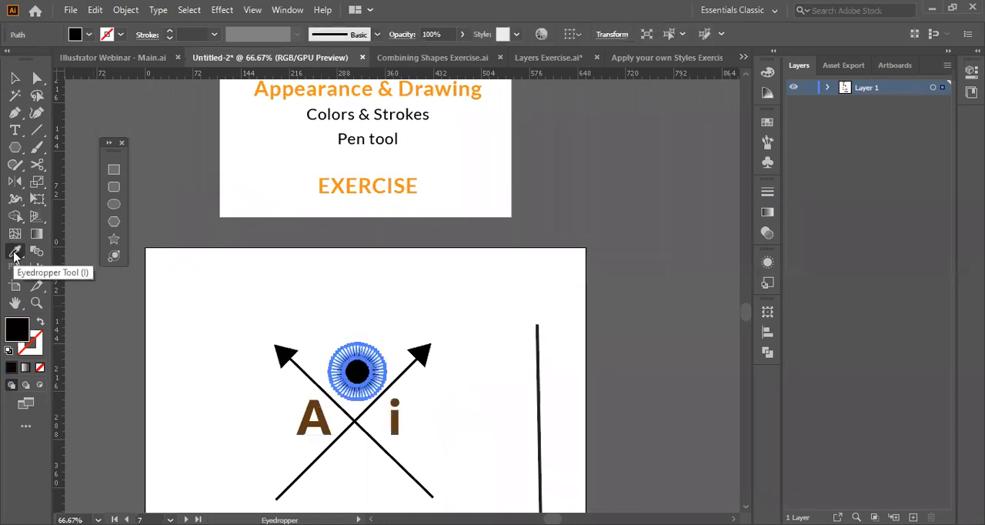
Recolor the sunburst above the crossing with the letter A's brown fill using the Eyedropper, then deselect it.
{"action": "left_click", "coordinate": [15, 256]}
{"action": "left_click", "coordinate": [324, 413]}
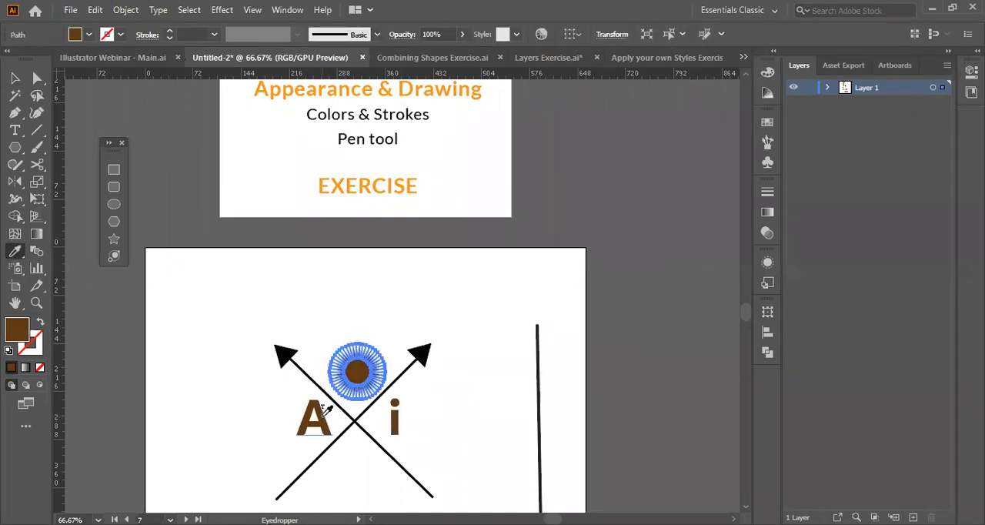
{"action": "key", "text": "v"}
{"action": "left_click", "coordinate": [259, 422]}
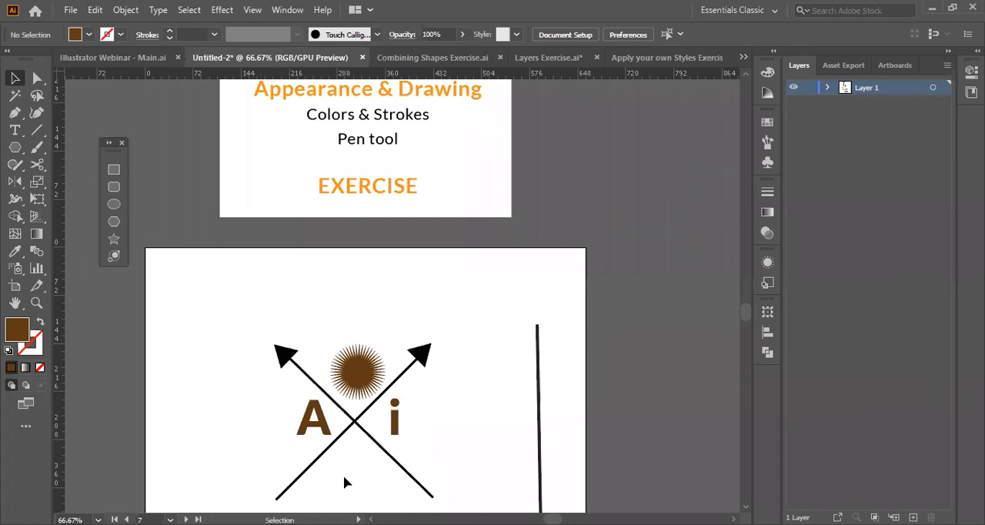
Draw an open four-point zigzag path with the Pen tool below the arrows' crossing as the left half of a nib.
{"action": "scroll", "coordinate": [343, 475], "scroll_direction": "down", "scroll_amount": 1}
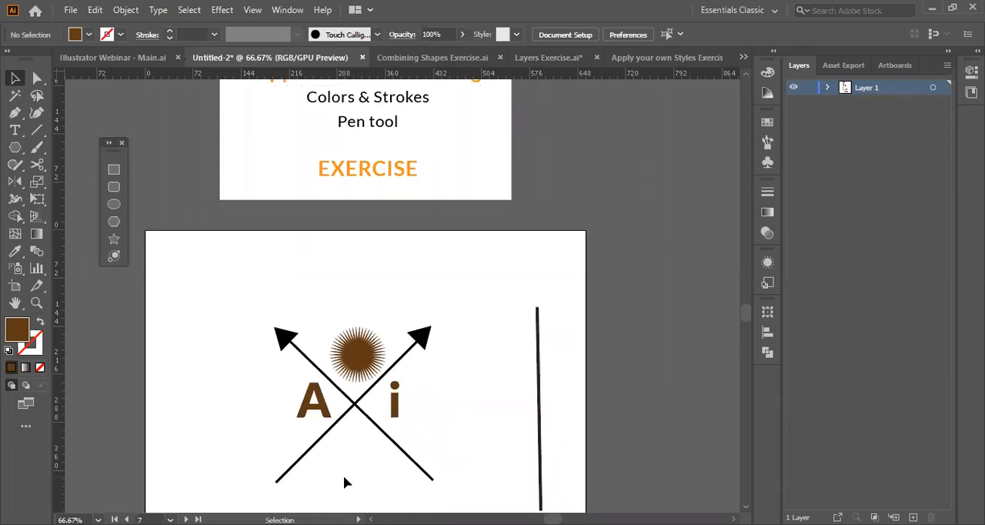
{"action": "key", "text": "z"}
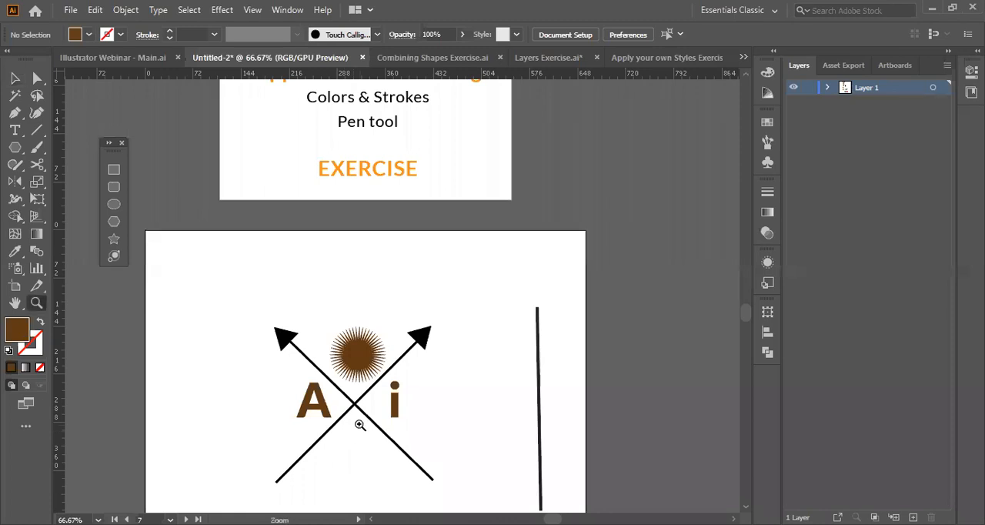
{"action": "left_click", "coordinate": [354, 433]}
{"action": "left_click", "coordinate": [399, 314]}
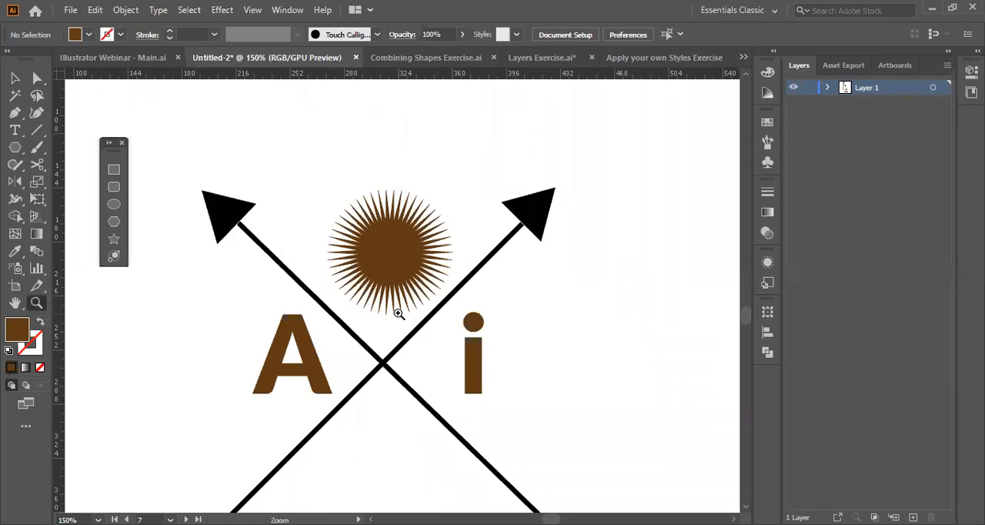
{"action": "key", "text": "p"}
{"action": "key", "text": "ctrl+plus"}
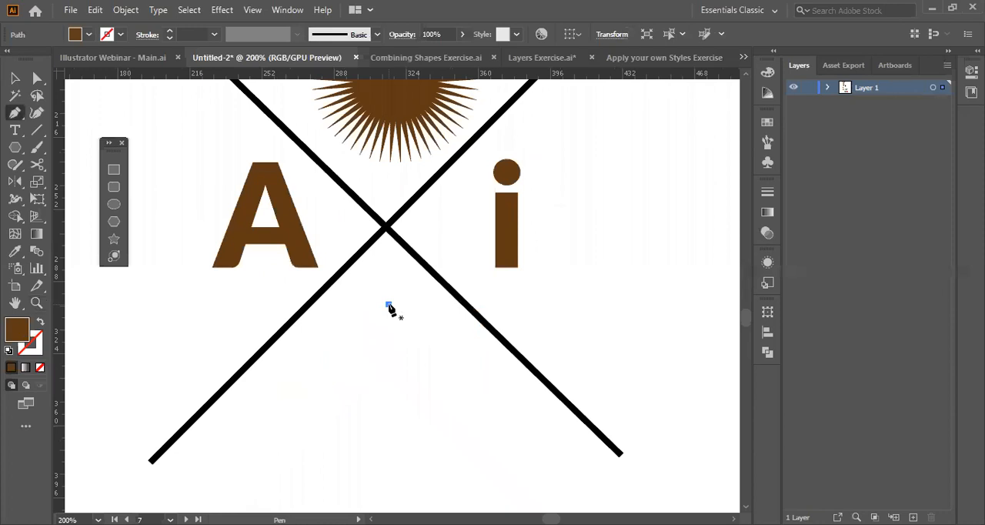
{"action": "left_click", "coordinate": [346, 368]}
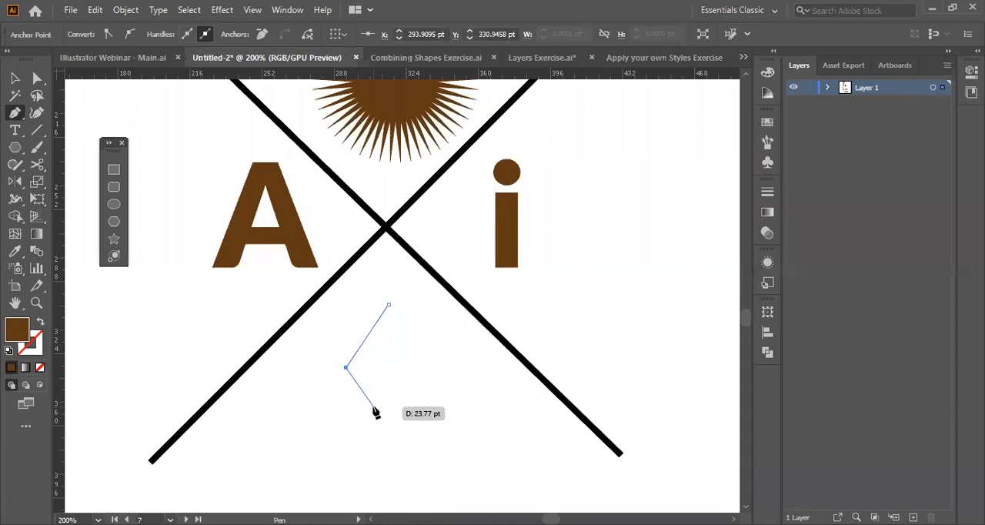
{"action": "left_click", "coordinate": [373, 406]}
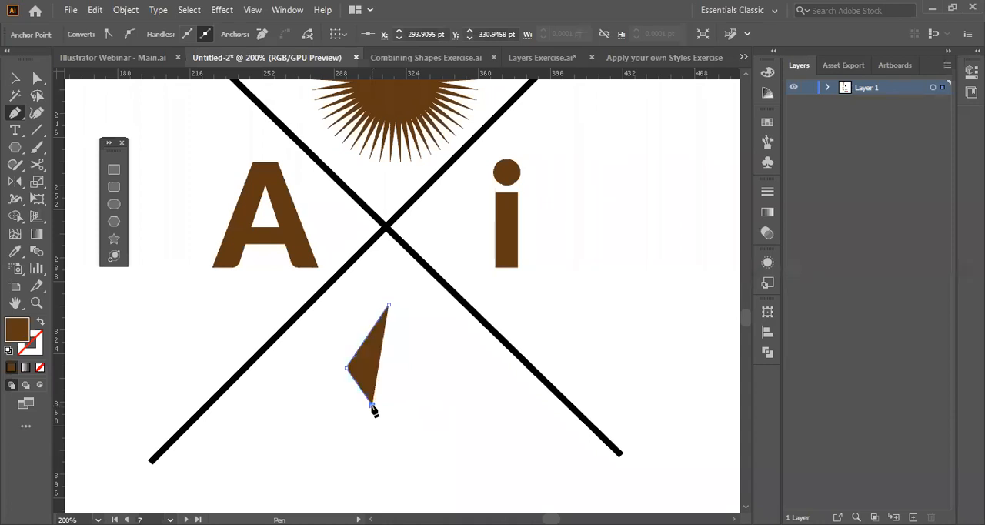
{"action": "left_click_drag", "start_coordinate": [372, 407], "coordinate": [369, 437]}
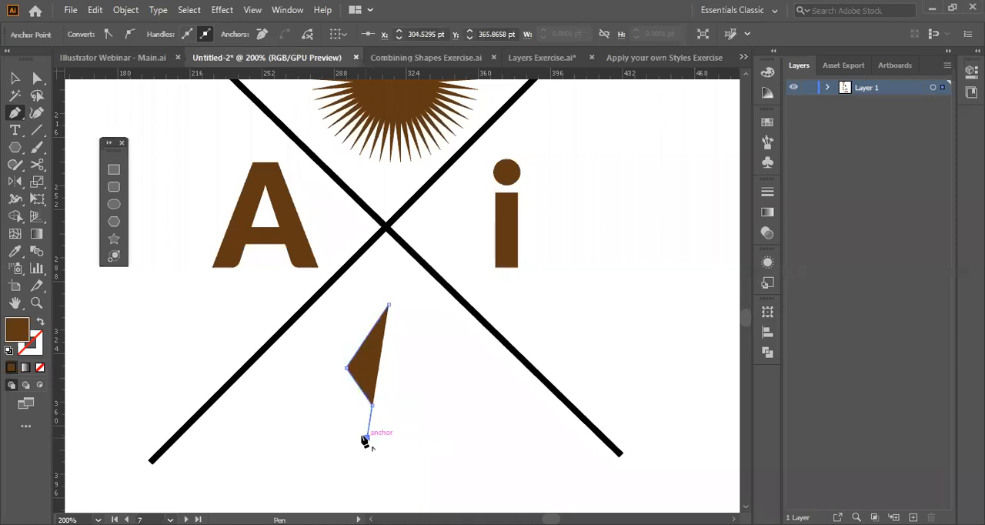
Swap the zigzag path's fill and stroke to give it a brown outline with no fill.
{"action": "left_click", "coordinate": [41, 324]}
{"action": "key", "text": "v"}
{"action": "left_click", "coordinate": [438, 416]}
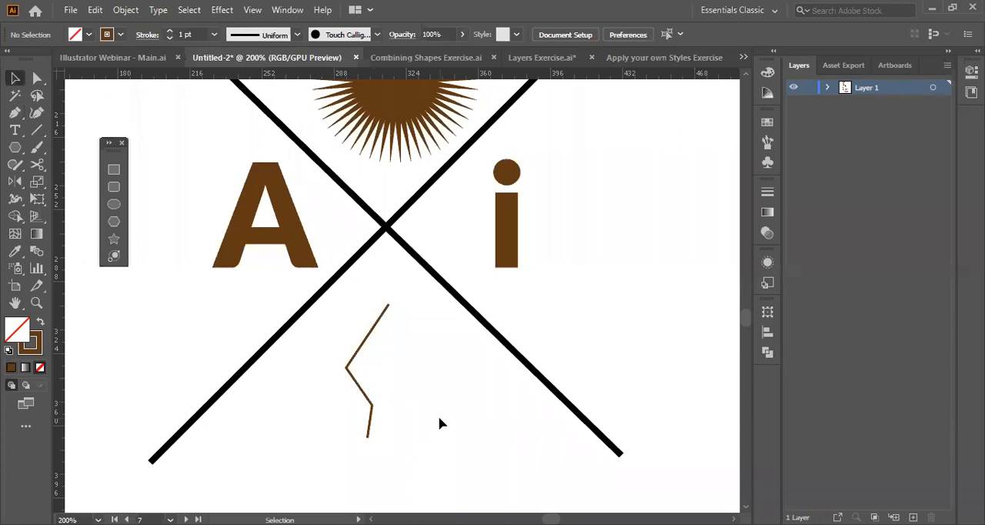
Reflect a copy of the zigzag path across the vertical axis and place it against the original as the nib's right half.
{"action": "left_click_drag", "start_coordinate": [438, 415], "coordinate": [322, 348]}
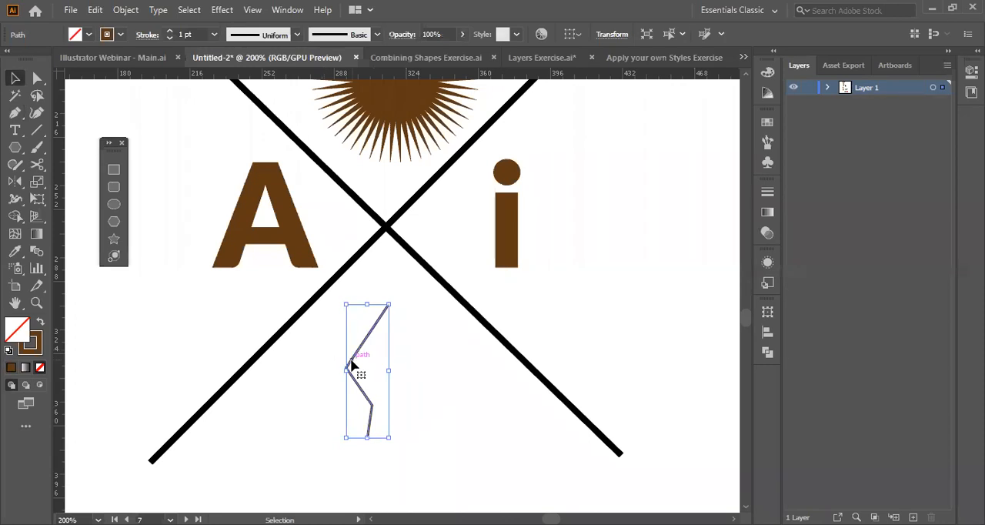
{"action": "right_click", "coordinate": [351, 364]}
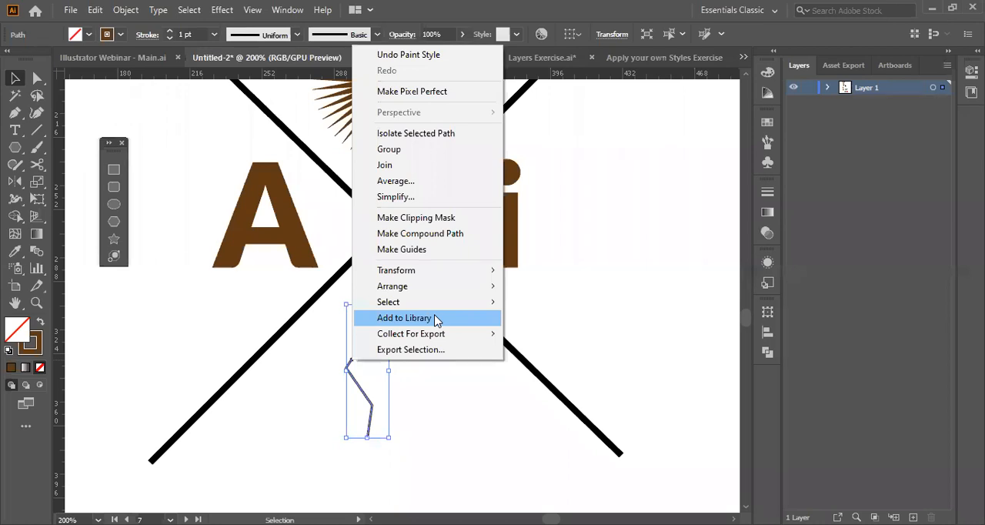
{"action": "mouse_move", "coordinate": [461, 270]}
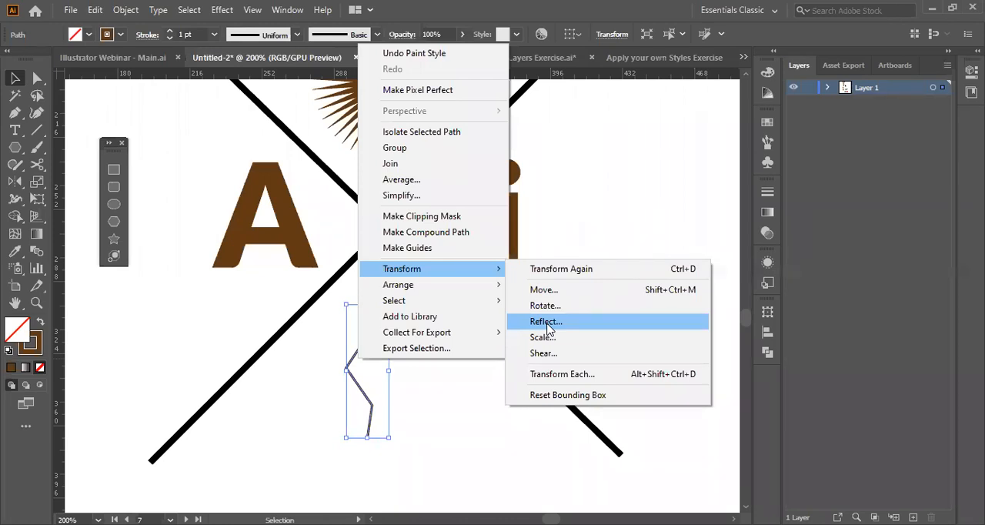
{"action": "left_click", "coordinate": [547, 322]}
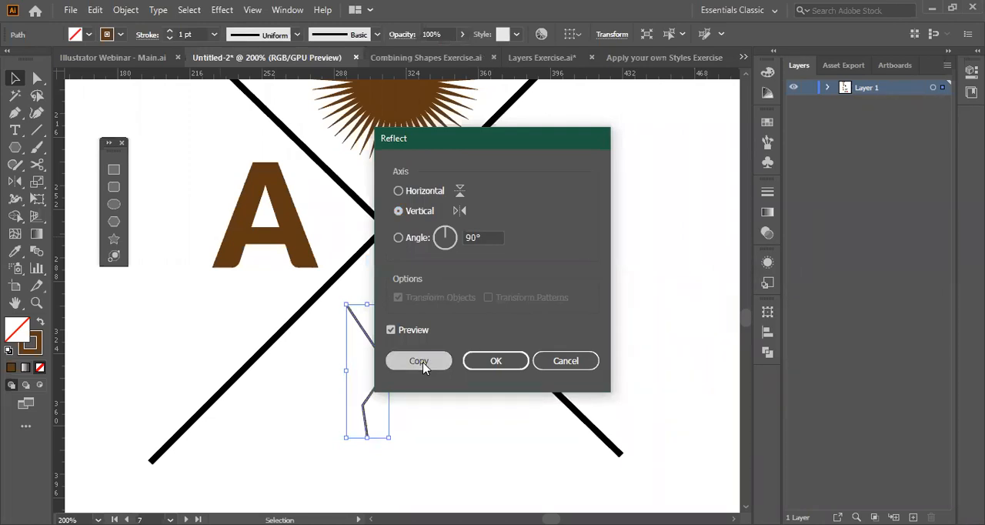
{"action": "left_click", "coordinate": [419, 361]}
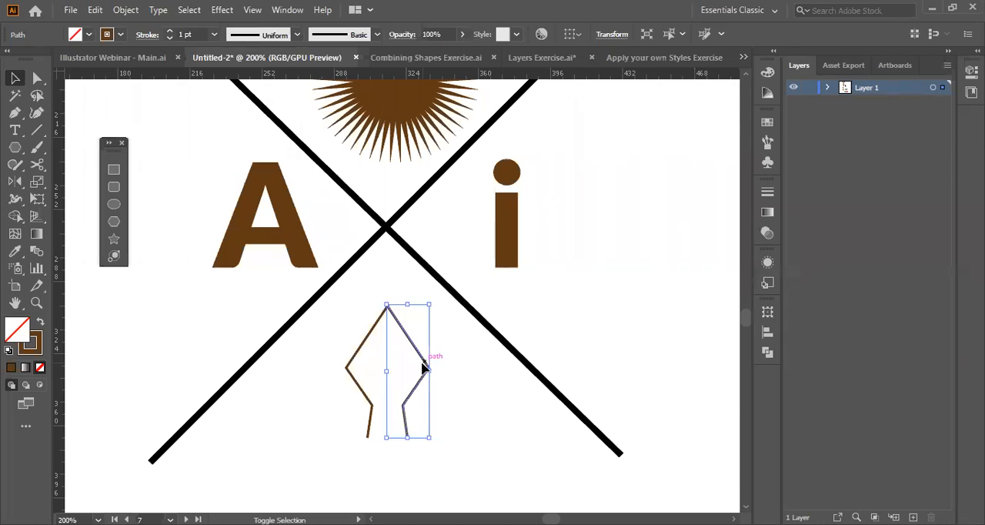
Select both halves of the nib outline and group them.
{"action": "left_click", "coordinate": [365, 342]}
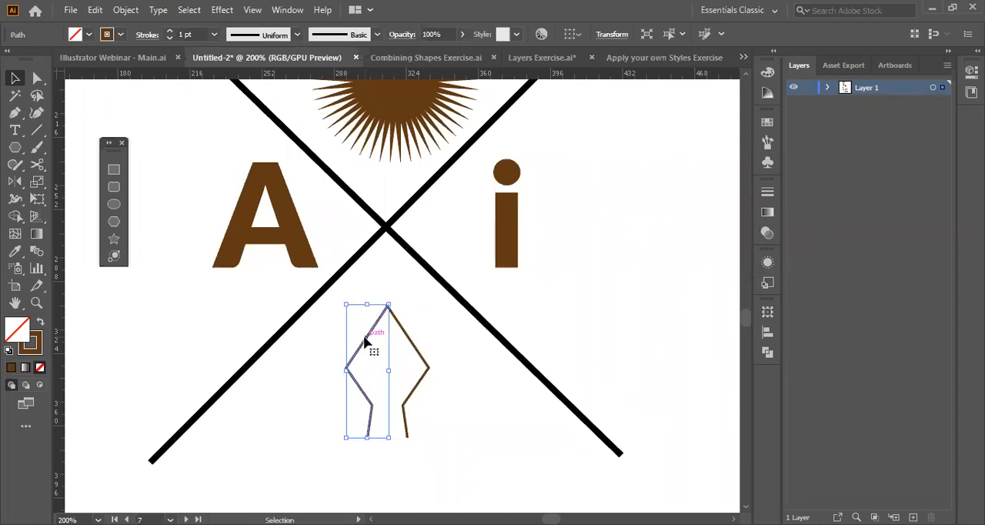
{"action": "left_click", "coordinate": [457, 346]}
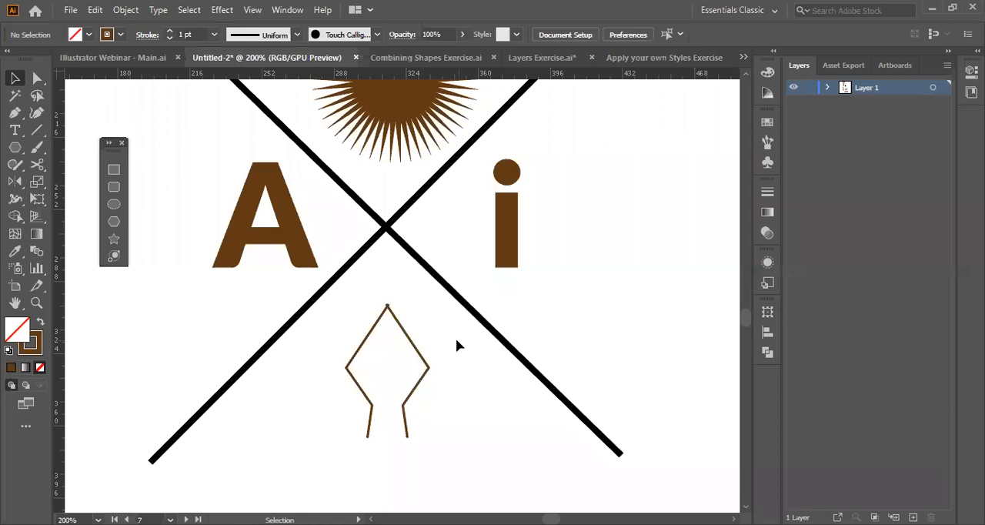
{"action": "left_click_drag", "start_coordinate": [456, 340], "coordinate": [330, 383]}
{"action": "left_click", "coordinate": [329, 383]}
{"action": "left_click", "coordinate": [424, 367]}
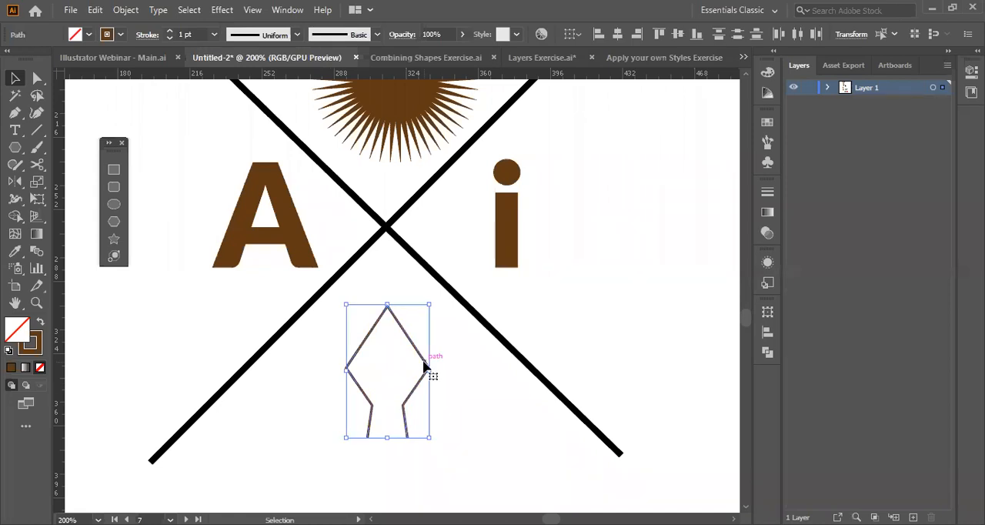
{"action": "right_click", "coordinate": [356, 355]}
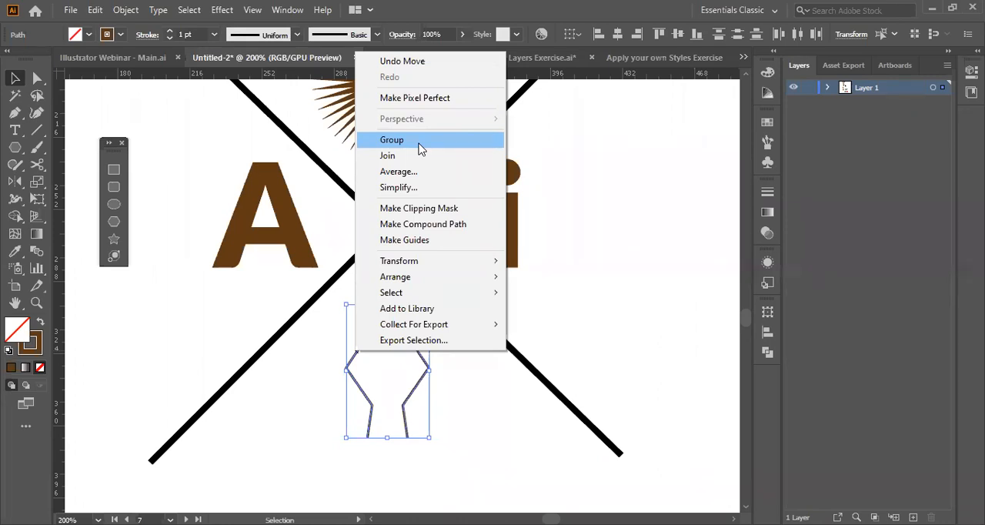
{"action": "left_click", "coordinate": [359, 349]}
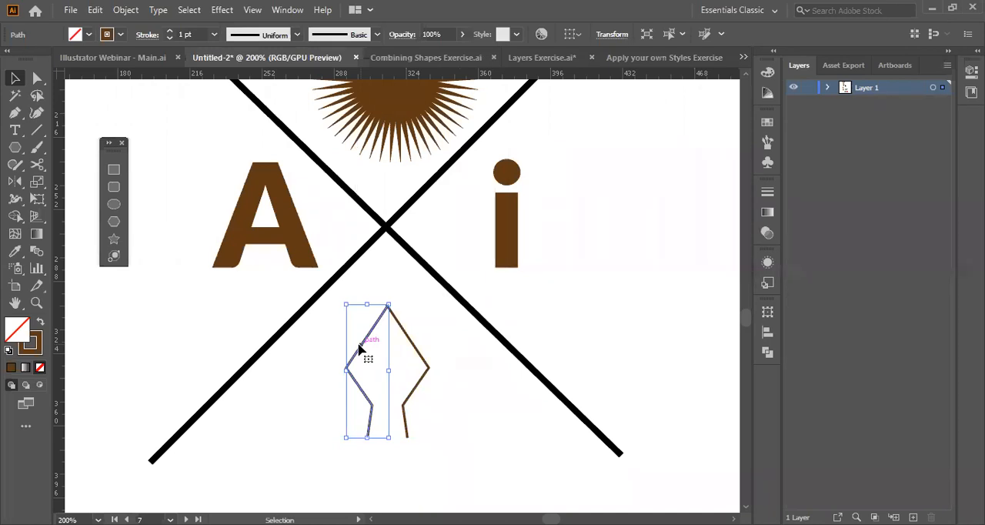
{"action": "left_click", "coordinate": [360, 349]}
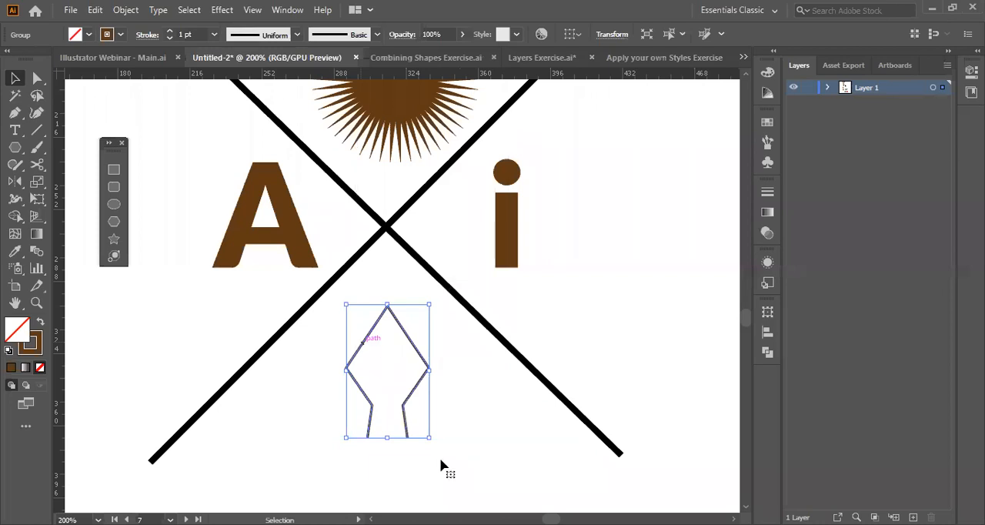
Move the grouped nib outline up so it sits centered just beneath the arrows' crossing.
{"action": "left_click_drag", "start_coordinate": [362, 343], "coordinate": [378, 366]}
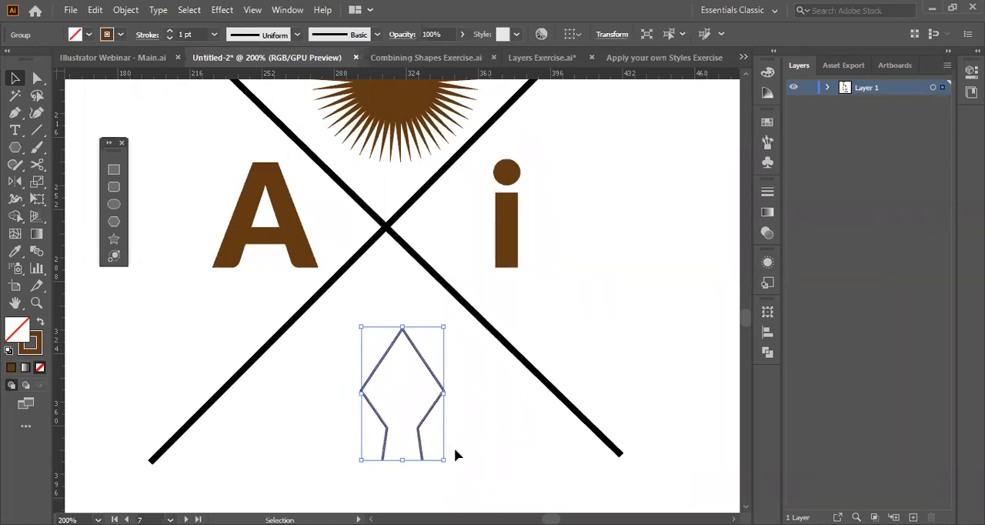
{"action": "left_click_drag", "start_coordinate": [421, 402], "coordinate": [405, 359]}
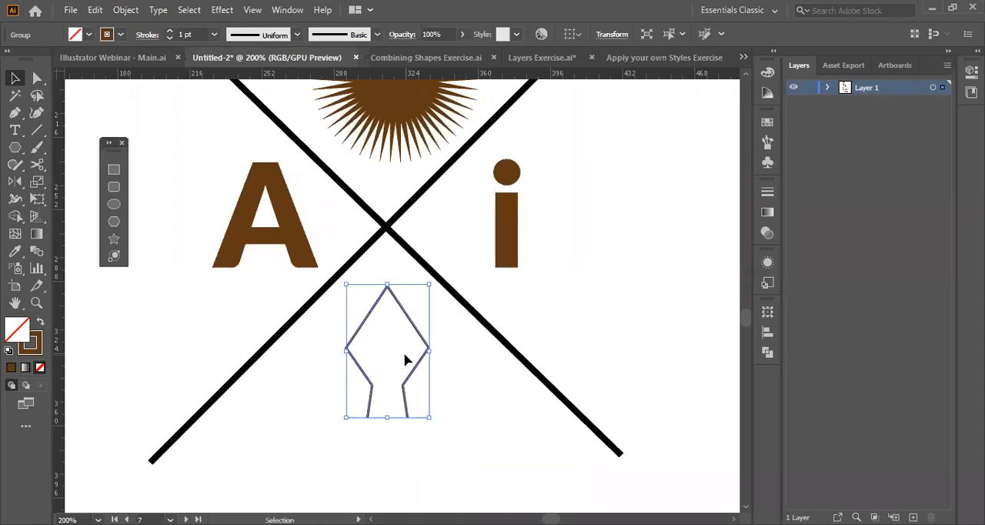
{"action": "right_click", "coordinate": [348, 351]}
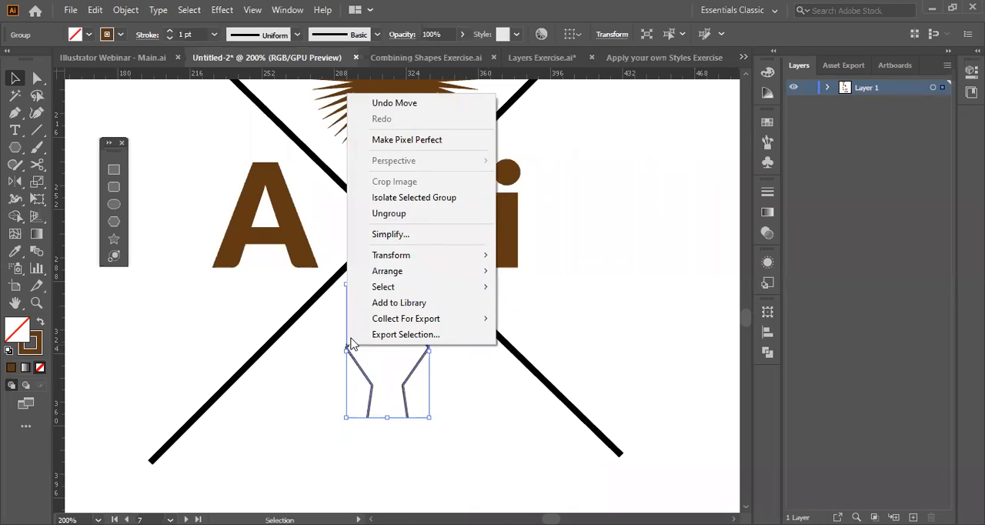
{"action": "left_click", "coordinate": [420, 223]}
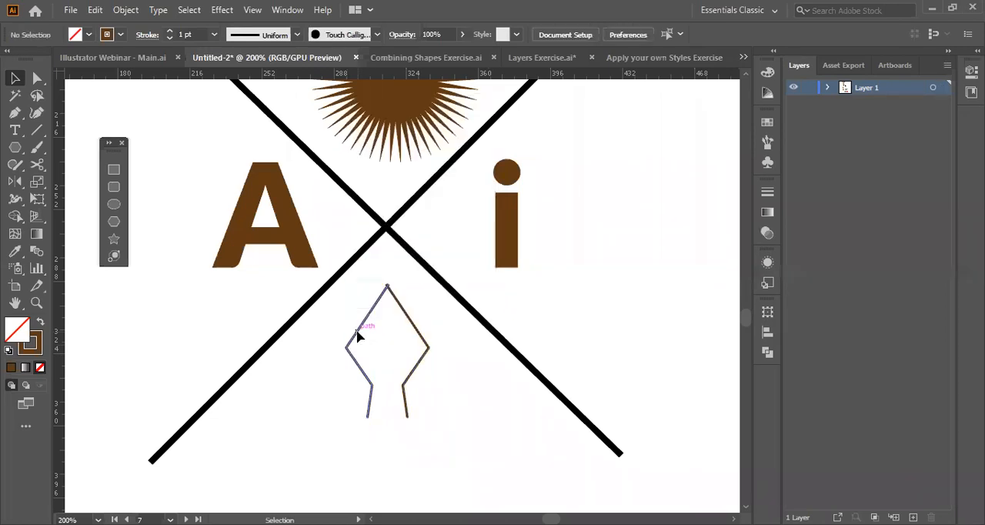
Isolate the nib group and select its left half on its own.
{"action": "double_click", "coordinate": [357, 336]}
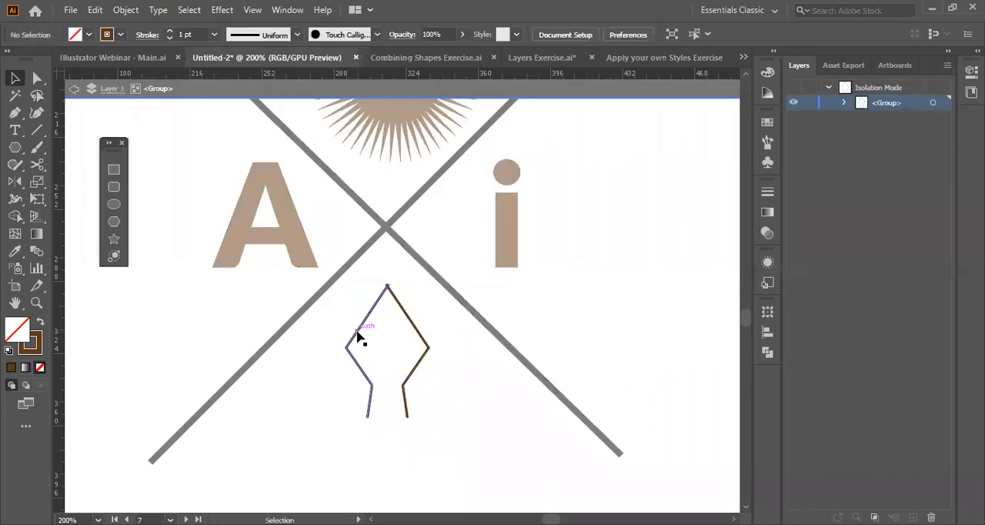
{"action": "left_click", "coordinate": [357, 335]}
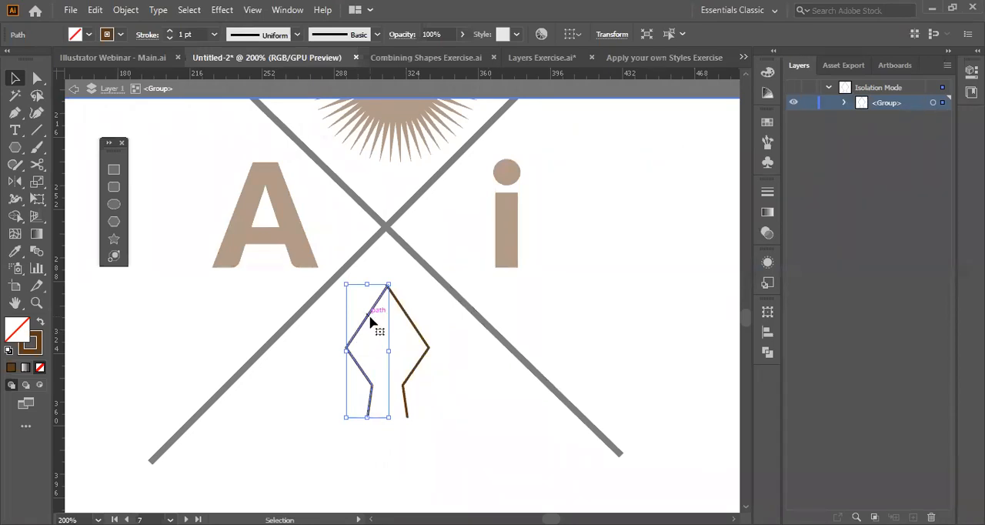
Select the nib outline's right half and nudge it sideways until its upper end meets the left half at the tip.
{"action": "left_click", "coordinate": [410, 316]}
{"action": "key", "text": "z"}
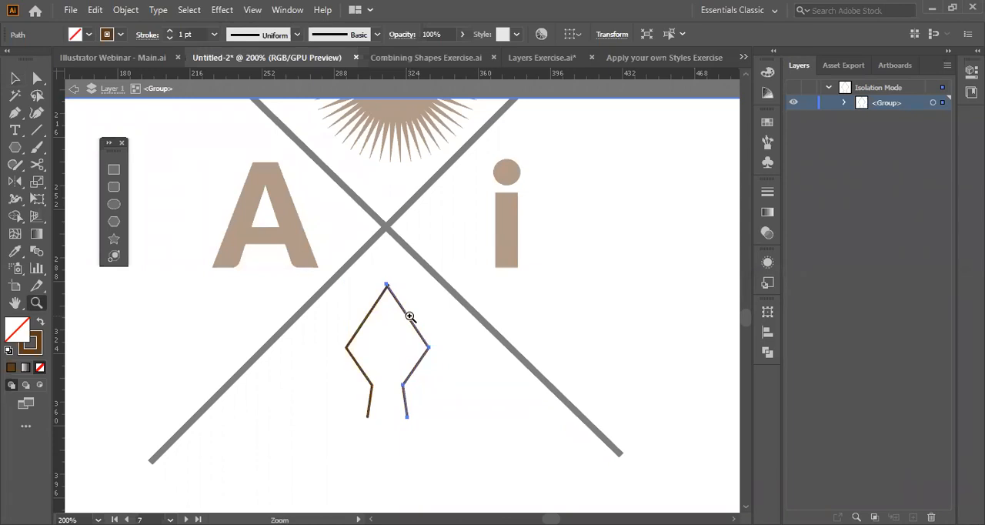
{"action": "left_click_drag", "start_coordinate": [392, 285], "coordinate": [382, 236]}
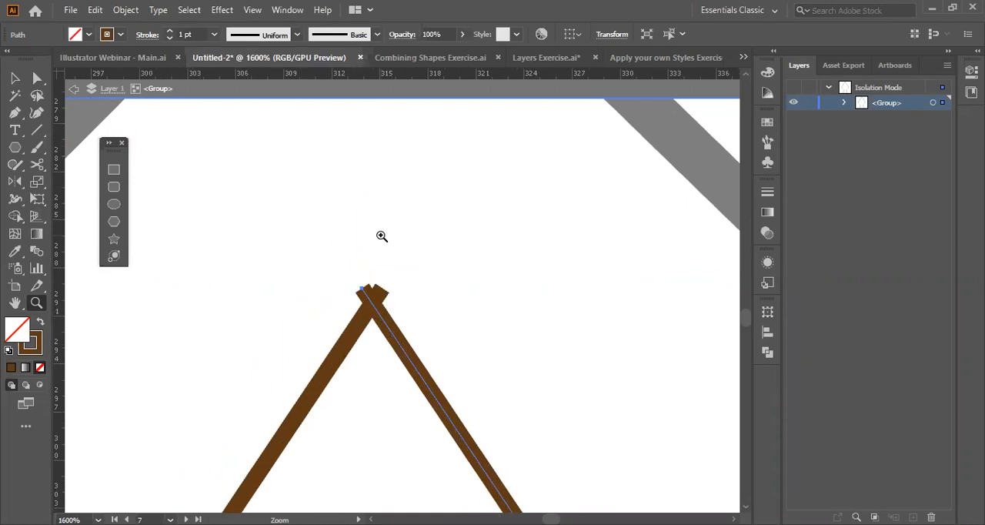
{"action": "key", "text": "v"}
{"action": "key", "text": "Right"}
{"action": "key", "text": "Right"}
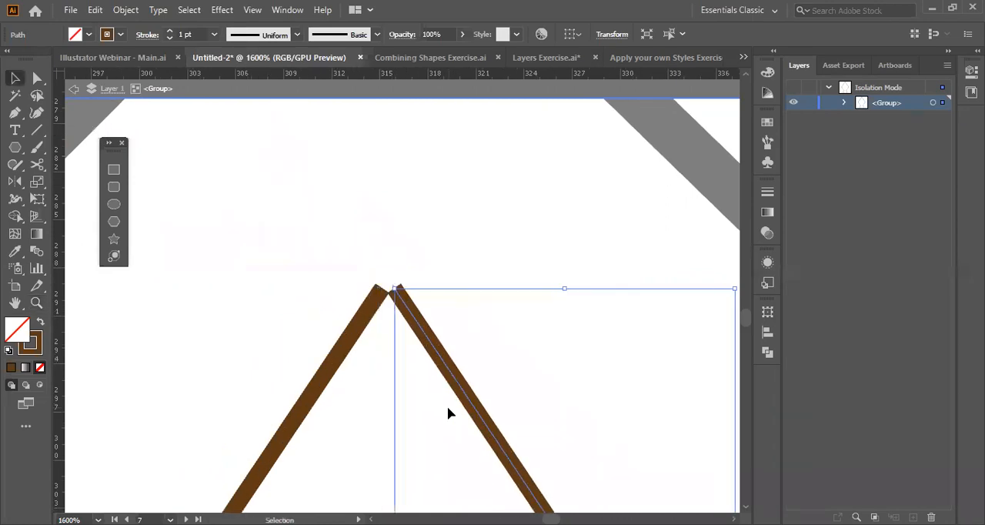
{"action": "key", "text": "Left"}
{"action": "key", "text": "Left"}
{"action": "key", "text": "Right"}
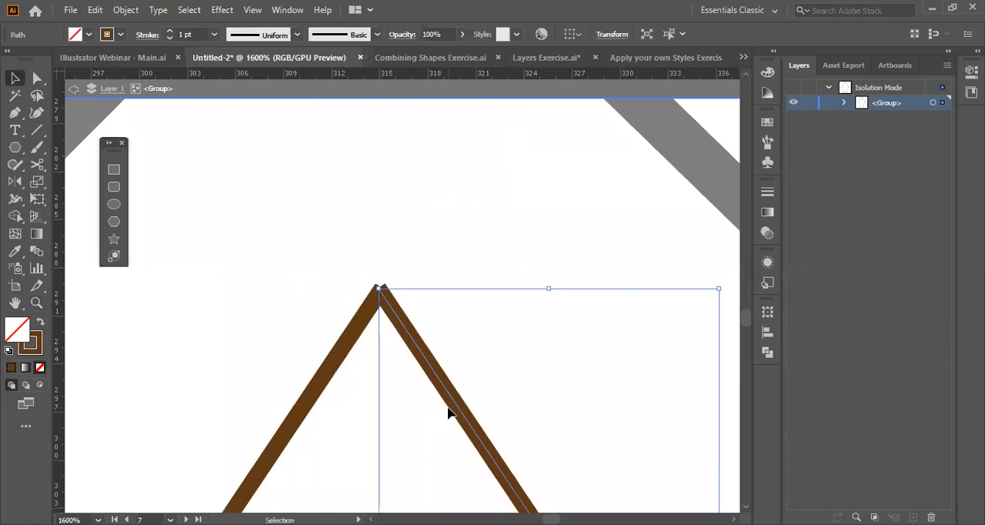
Draw a straight vertical line with the Pen tool from the nib's tip down into the middle of its body.
{"action": "scroll", "coordinate": [449, 413], "scroll_direction": "down", "scroll_amount": 1}
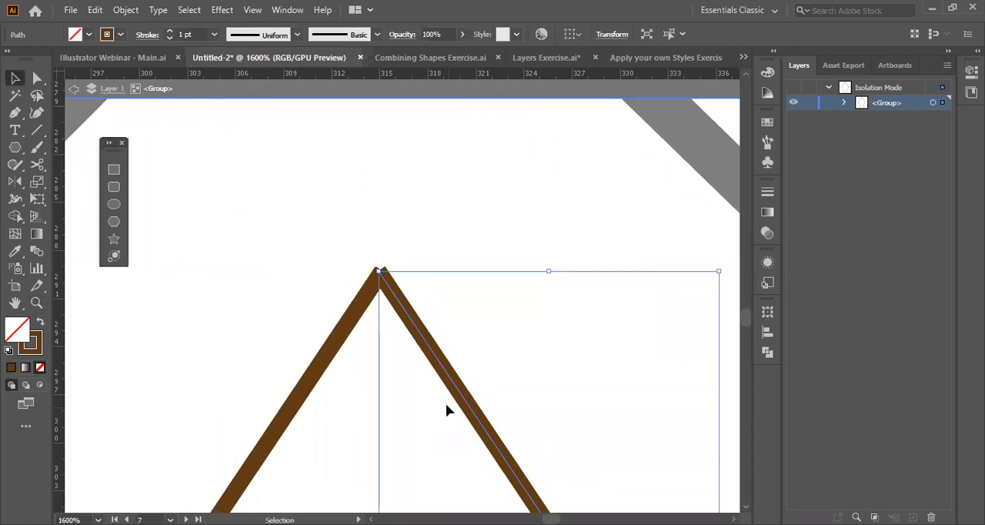
{"action": "scroll", "coordinate": [379, 234], "scroll_direction": "down", "scroll_amount": 2}
{"action": "key", "text": "p"}
{"action": "left_click", "coordinate": [378, 228]}
{"action": "left_click", "coordinate": [378, 468]}
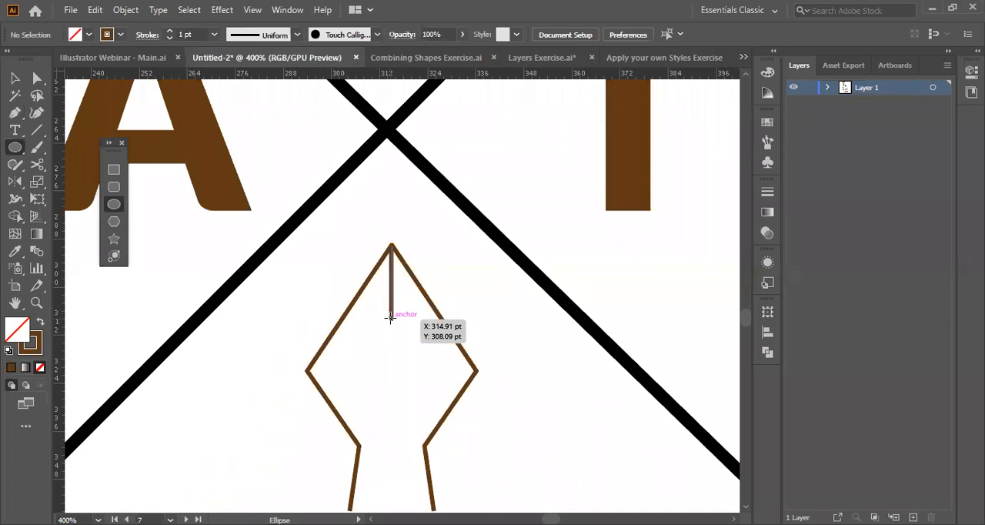
Draw a small circle with the Ellipse tool centered at the lower end of the nib's vertical line.
{"action": "left_click_drag", "start_coordinate": [391, 331], "coordinate": [402, 342]}
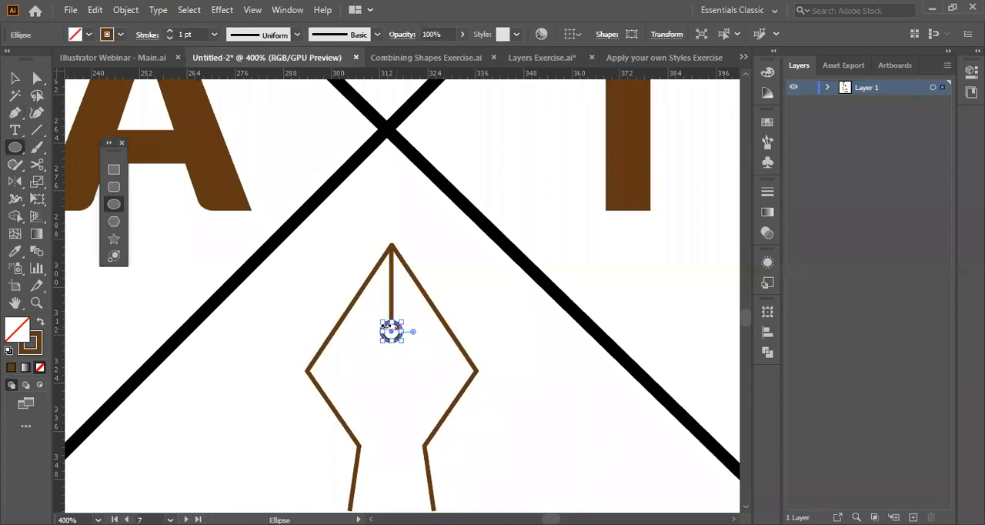
{"action": "key", "text": "v"}
{"action": "left_click", "coordinate": [233, 452]}
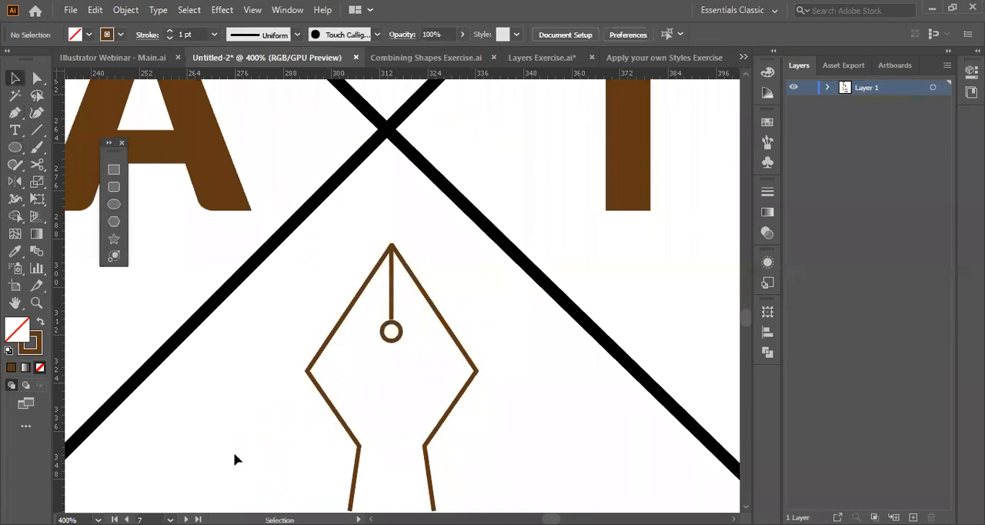
Select the nib outline, center line, circle and base rectangle, and group them into one object.
{"action": "scroll", "coordinate": [233, 452], "scroll_direction": "down", "scroll_amount": 2}
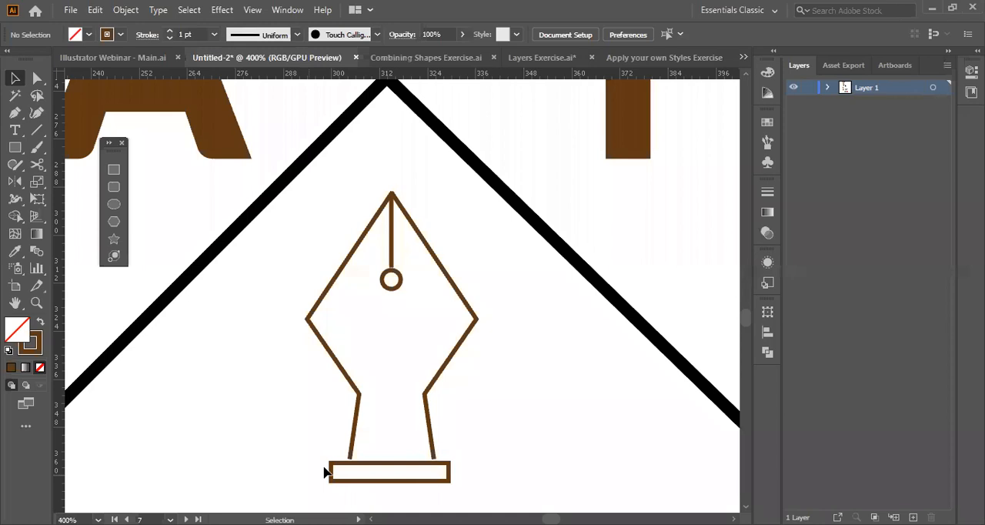
{"action": "left_click_drag", "start_coordinate": [324, 468], "coordinate": [492, 250]}
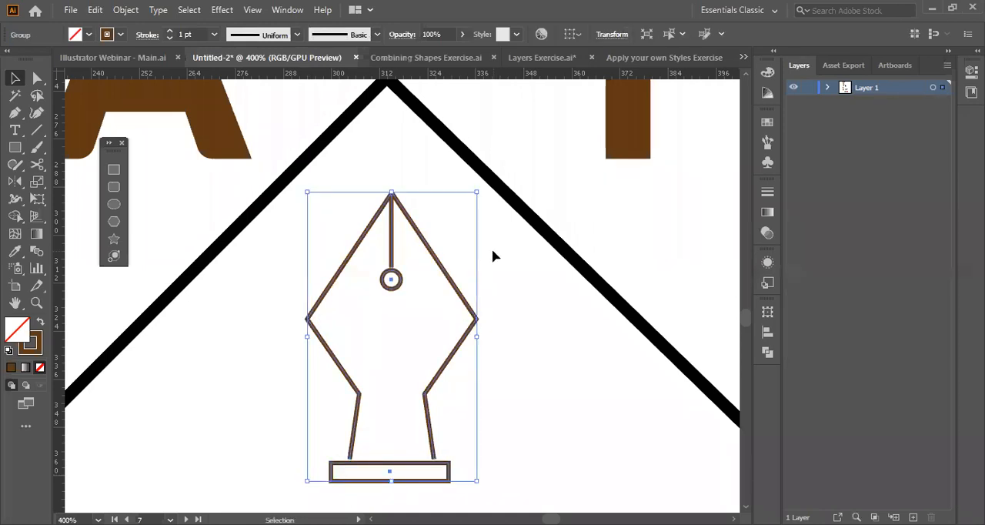
{"action": "right_click", "coordinate": [366, 466]}
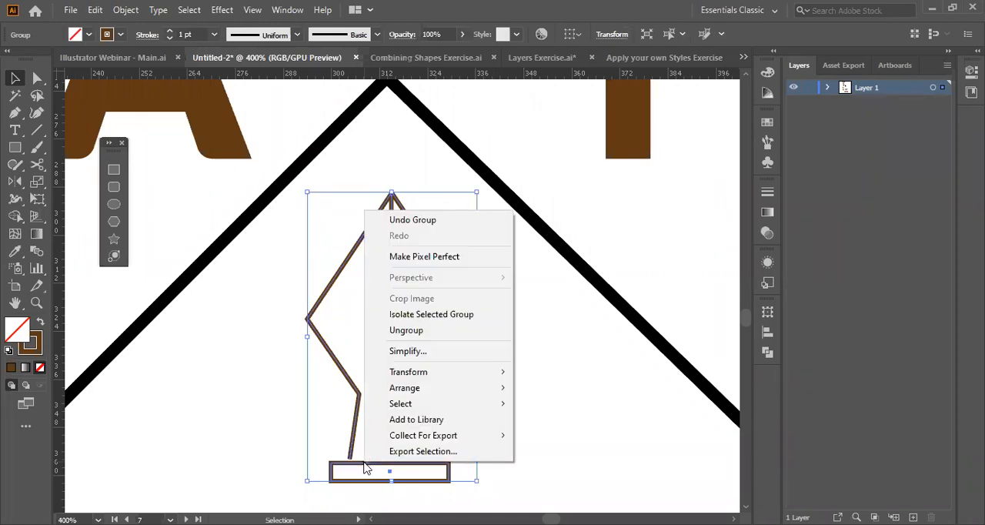
{"action": "left_click", "coordinate": [539, 468]}
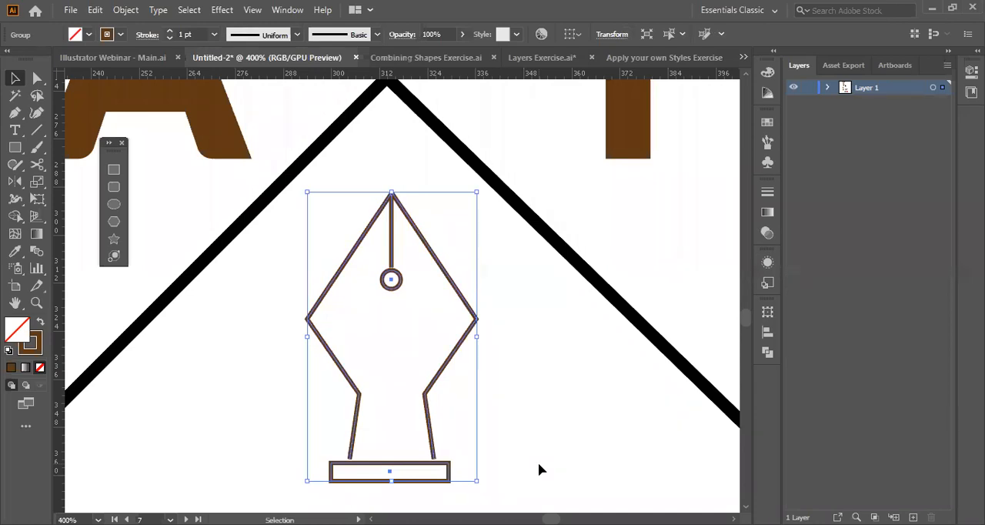
{"action": "left_click", "coordinate": [362, 284]}
{"action": "scroll", "coordinate": [361, 283], "scroll_direction": "down", "scroll_amount": 3}
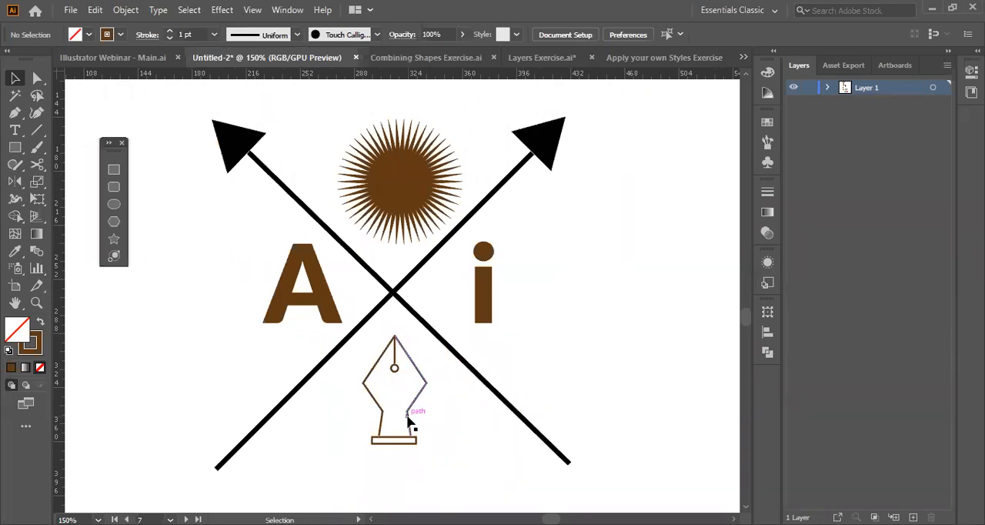
Thicken the grouped nib's outline to a stroke weight of 2.25 pt.
{"action": "left_click", "coordinate": [383, 416]}
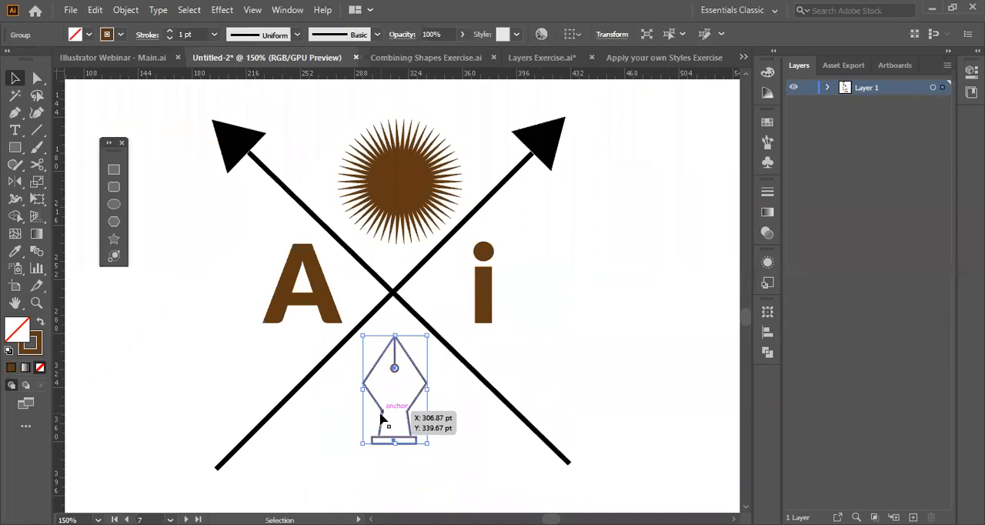
{"action": "left_click", "coordinate": [171, 31]}
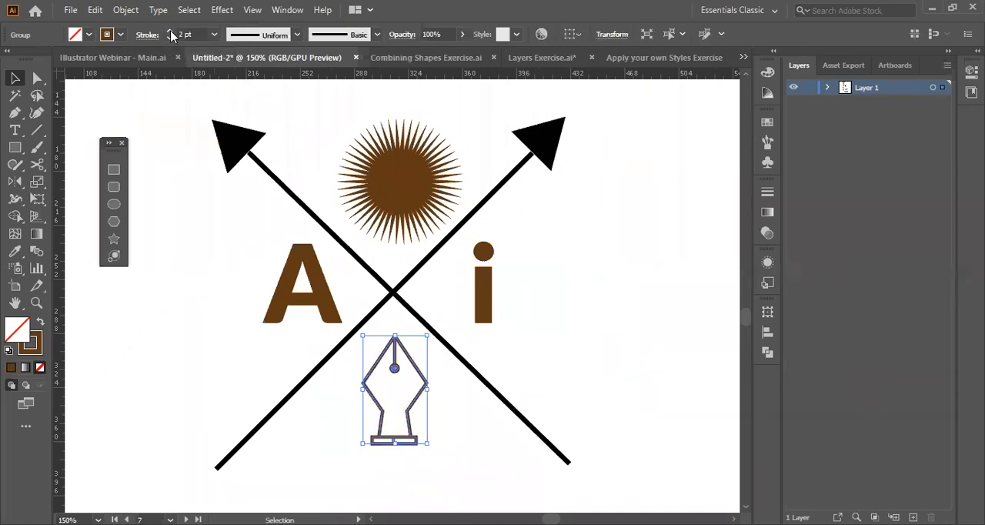
{"action": "left_click", "coordinate": [193, 351]}
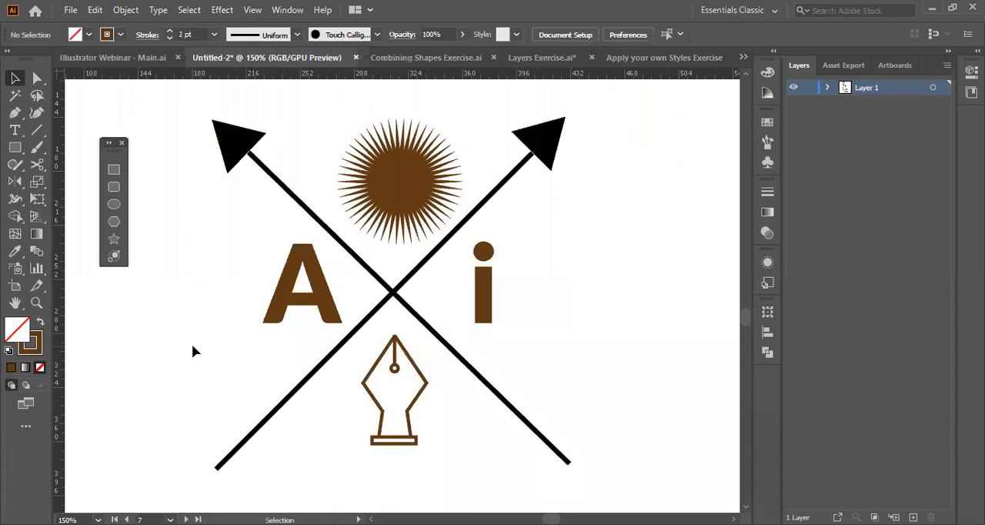
{"action": "left_click", "coordinate": [372, 399]}
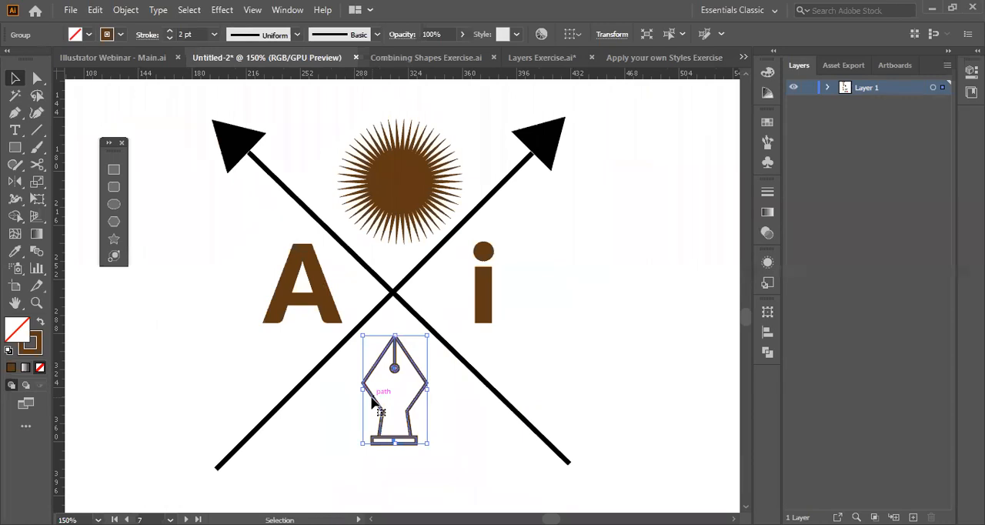
{"action": "left_click", "coordinate": [183, 34]}
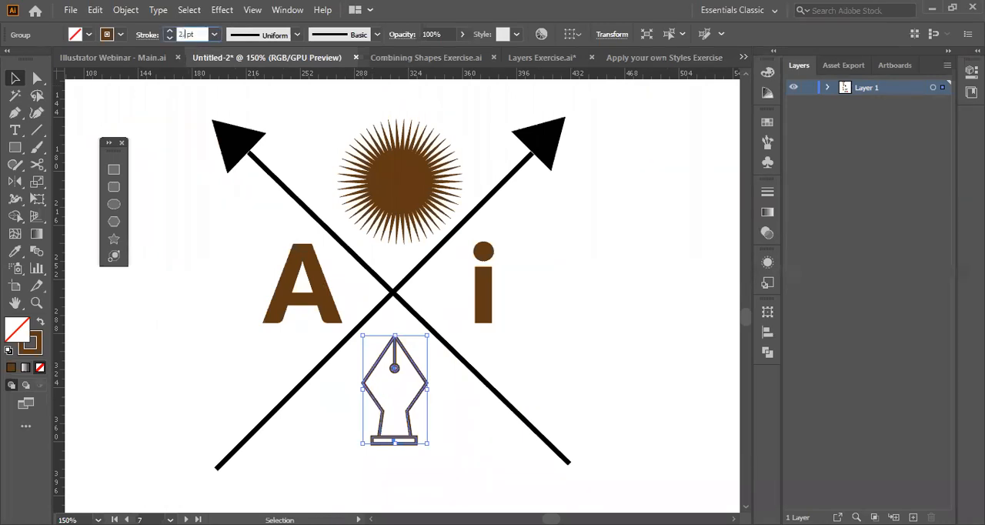
{"action": "type", "text": ".25"}
{"action": "key", "text": "Return"}
{"action": "left_click", "coordinate": [336, 452]}
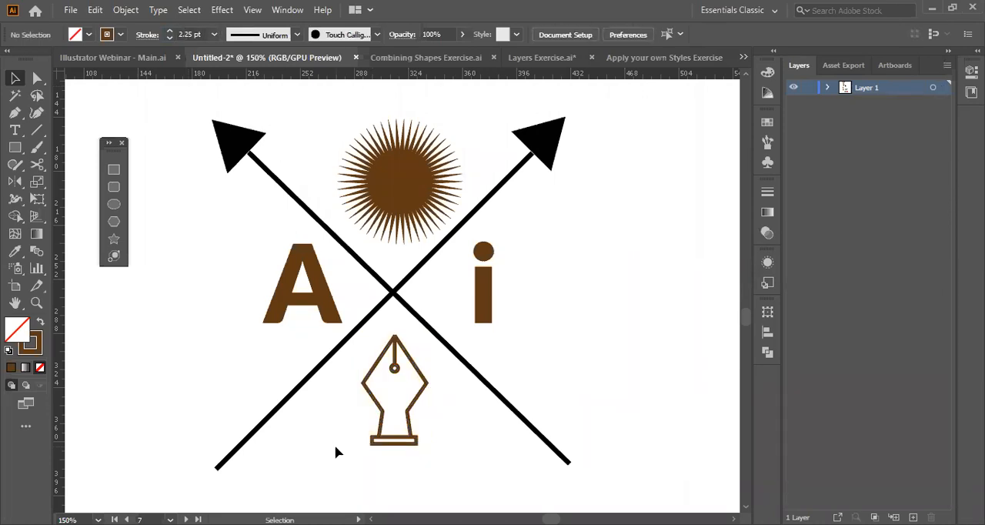
Add a point text reading "SINCE 1987" near the lower part of the nib.
{"action": "key", "text": "t"}
{"action": "left_click", "coordinate": [333, 460]}
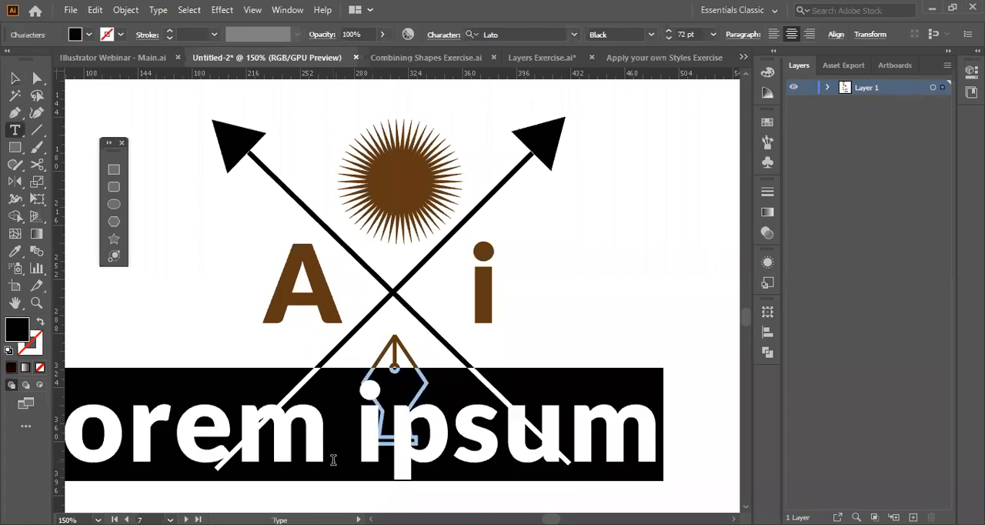
{"action": "type", "text": "Sin"}
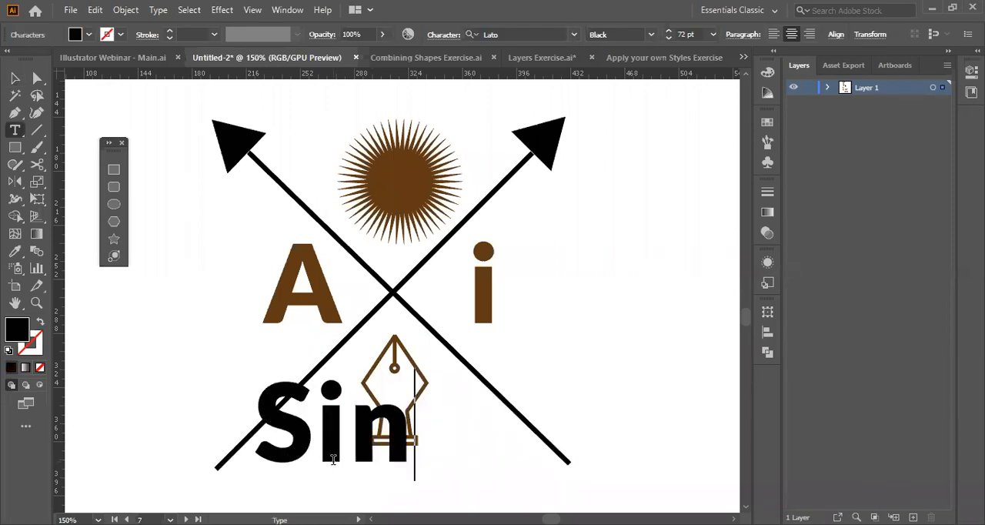
{"action": "key", "text": "BackSpace"}
{"action": "key", "text": "BackSpace"}
{"action": "key", "text": "BackSpace"}
{"action": "type", "text": "SINCE"}
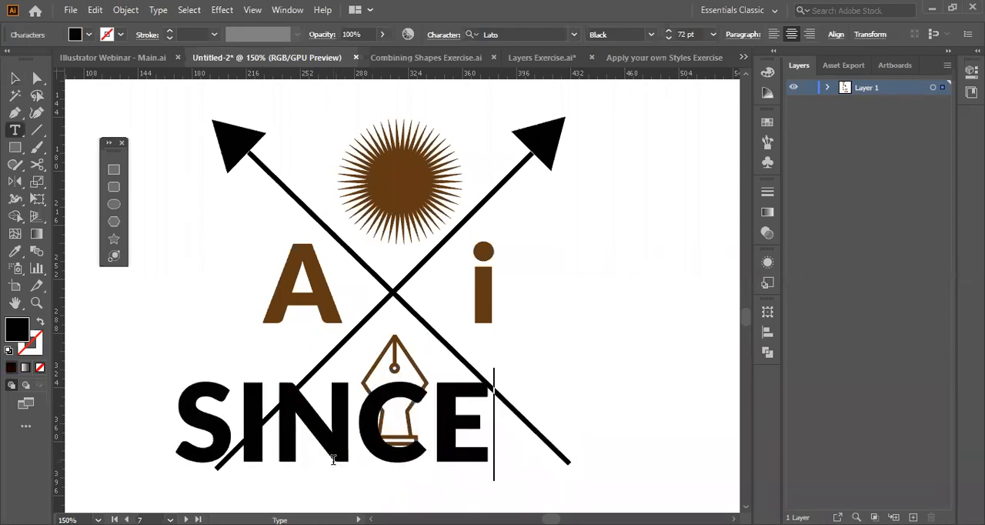
{"action": "type", "text": " 1987"}
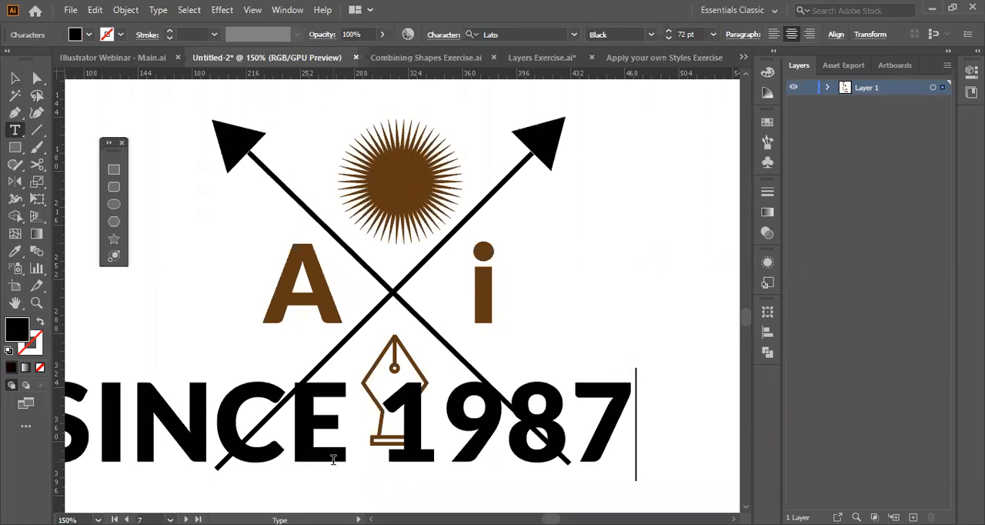
Style the "SINCE 1987" text as 18 pt Lato Light in the artwork's brown and place it just beneath the nib.
{"action": "key", "text": "Escape"}
{"action": "key", "text": "i"}
{"action": "left_click", "coordinate": [362, 406]}
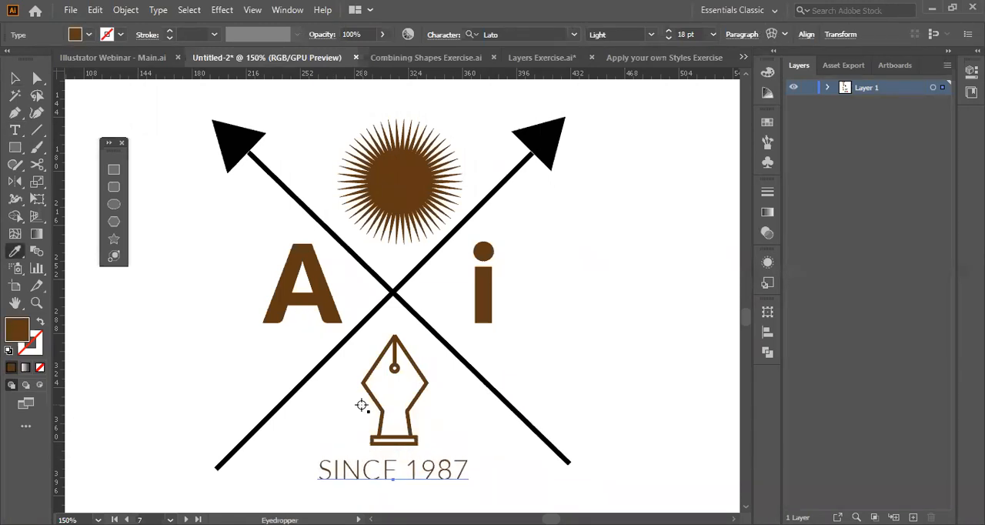
{"action": "left_click", "coordinate": [200, 412]}
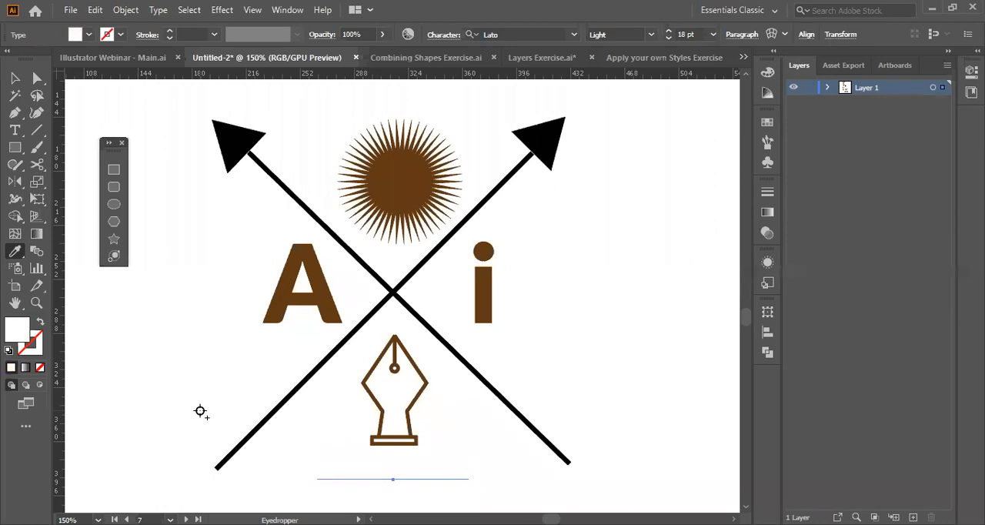
{"action": "left_click", "coordinate": [14, 79]}
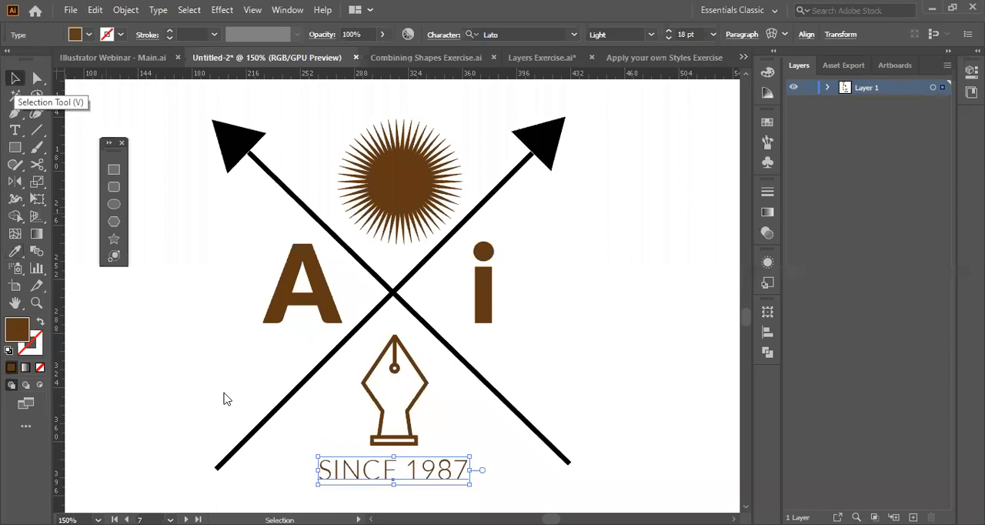
{"action": "left_click", "coordinate": [224, 393]}
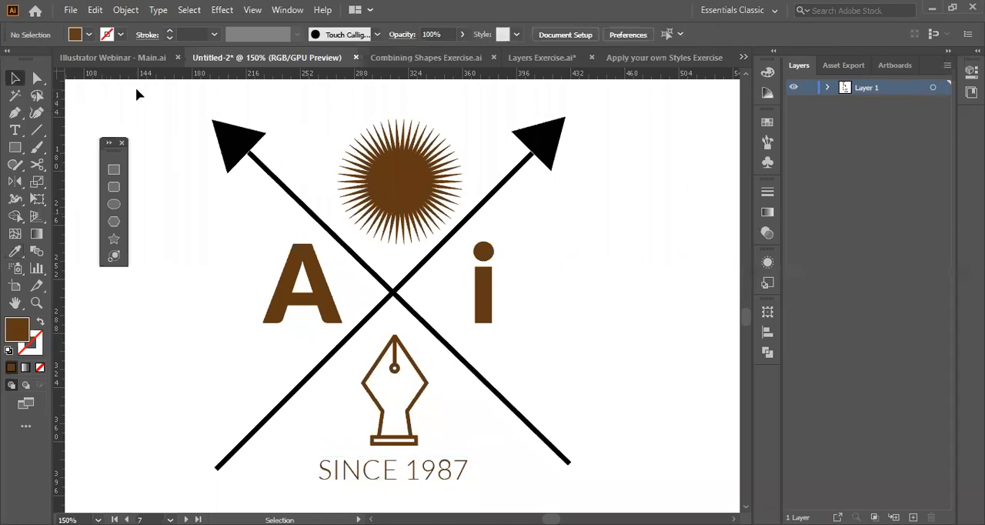
Add a text note in the empty area beside the letter i, with ".ai" and ".jpg" on separate lines.
{"action": "left_click", "coordinate": [70, 10]}
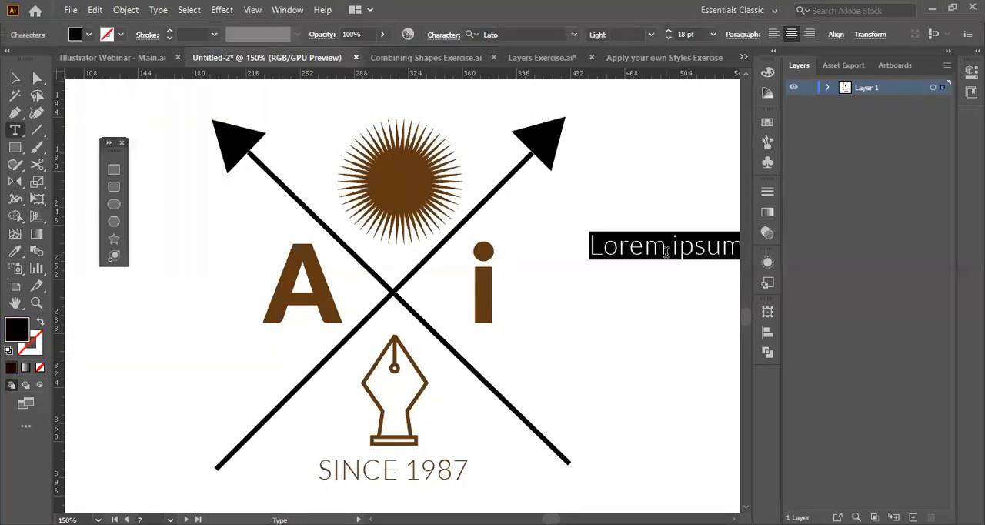
{"action": "type", "text": ".AI"}
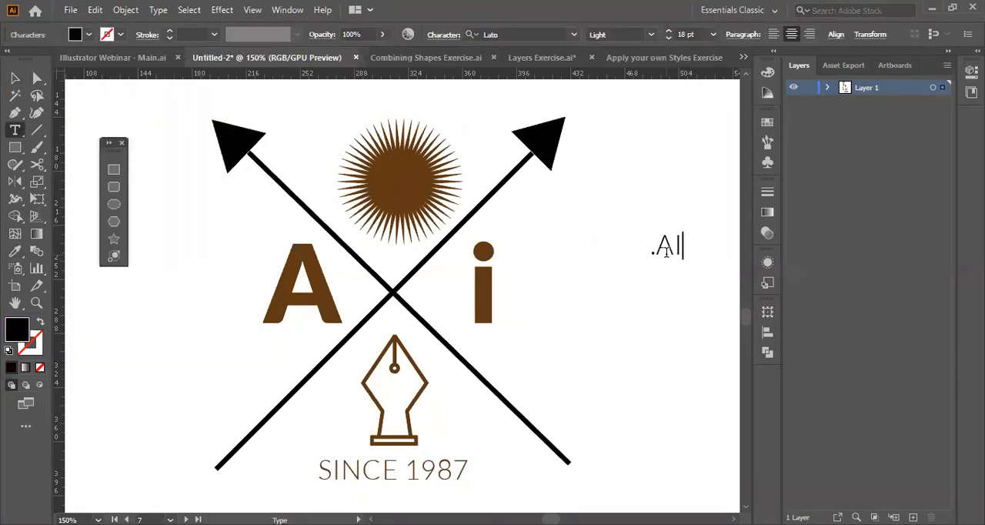
{"action": "key", "text": "BackSpace"}
{"action": "key", "text": "BackSpace"}
{"action": "key", "text": "BackSpace"}
{"action": "type", "text": ".ai"}
{"action": "key", "text": "Return"}
{"action": "type", "text": ".jpg"}
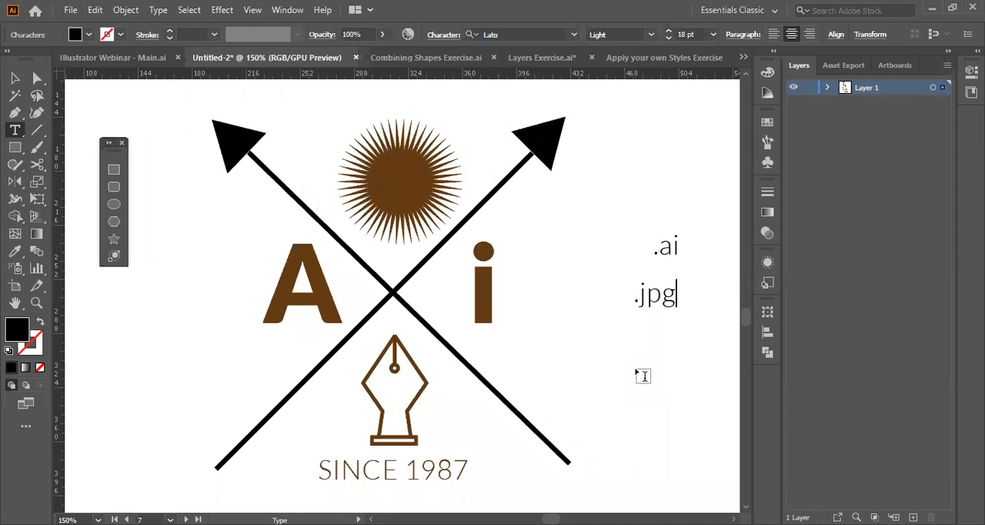
{"action": "type", "text": " ,."}
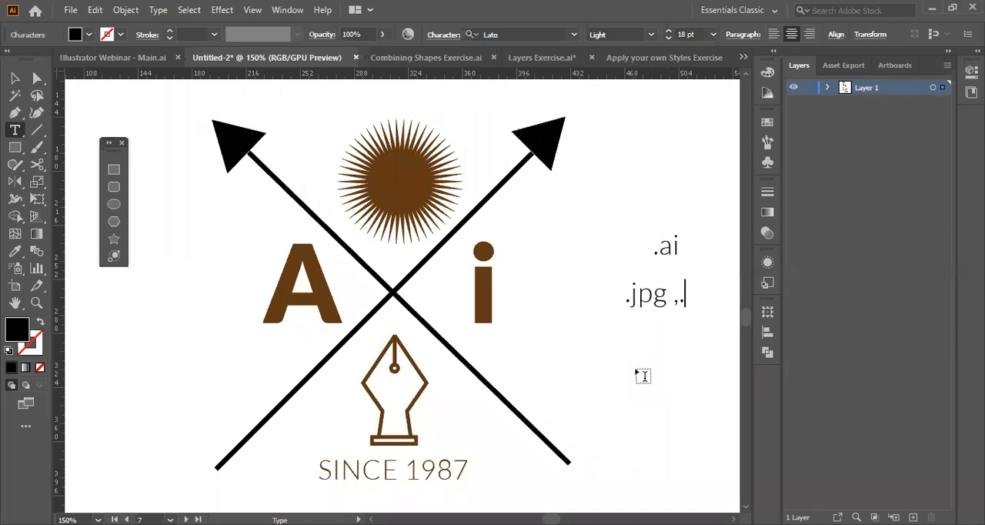
{"action": "type", "text": "png,"}
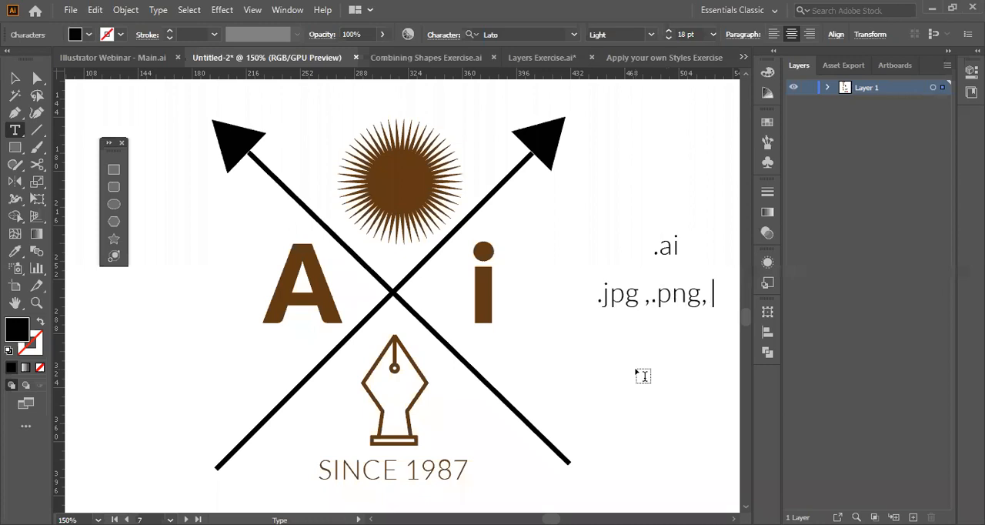
{"action": "type", "text": " jpeg"}
Extend the note's second line with the formats ".png" and ".jpeg" after ".jpg", separated by commas.
{"action": "key", "text": "Left"}
{"action": "key", "text": "Left"}
{"action": "key", "text": "Left"}
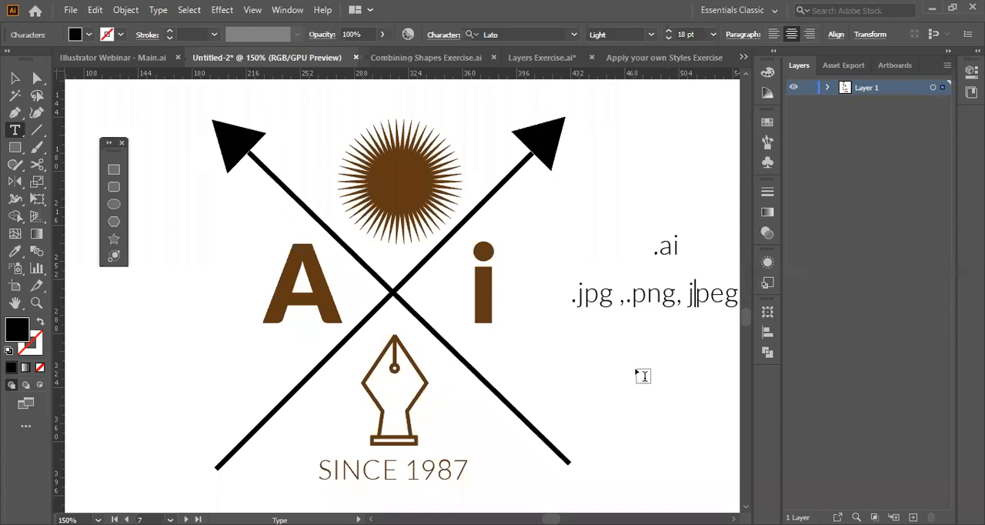
{"action": "key", "text": "Left"}
{"action": "type", "text": "."}
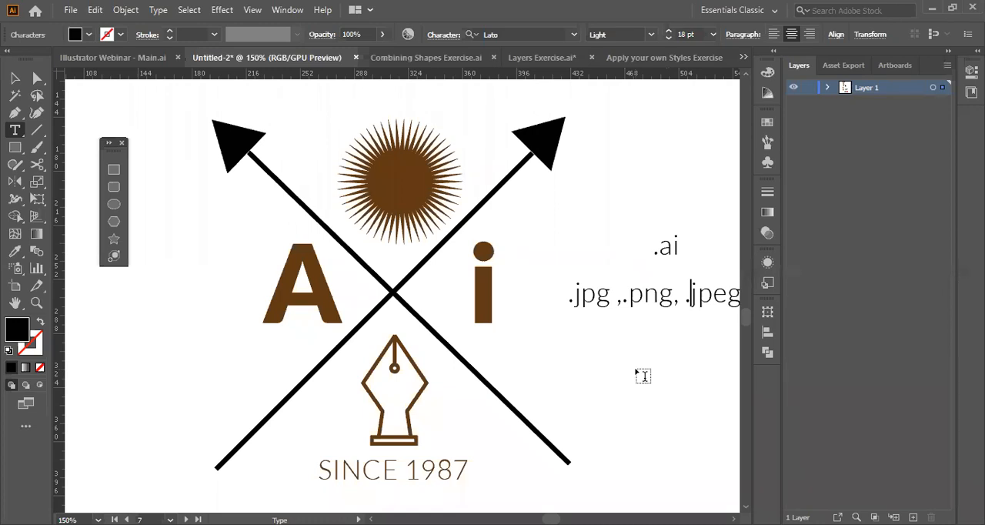
Export only artboard 7 as a PNG named Logo in the DAY 1 folder, at High (300 ppi) with a transparent background.
{"action": "left_click", "coordinate": [319, 282]}
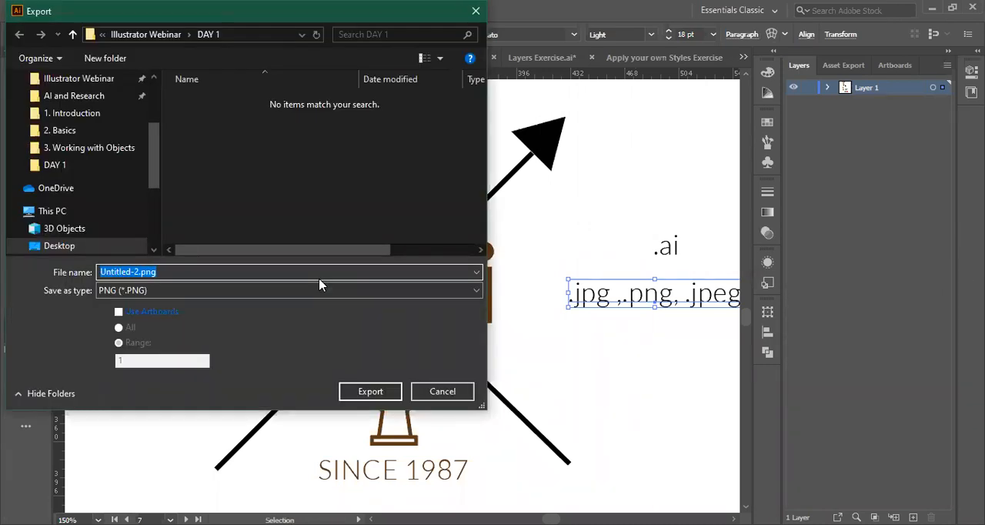
{"action": "key", "text": "BackSpace"}
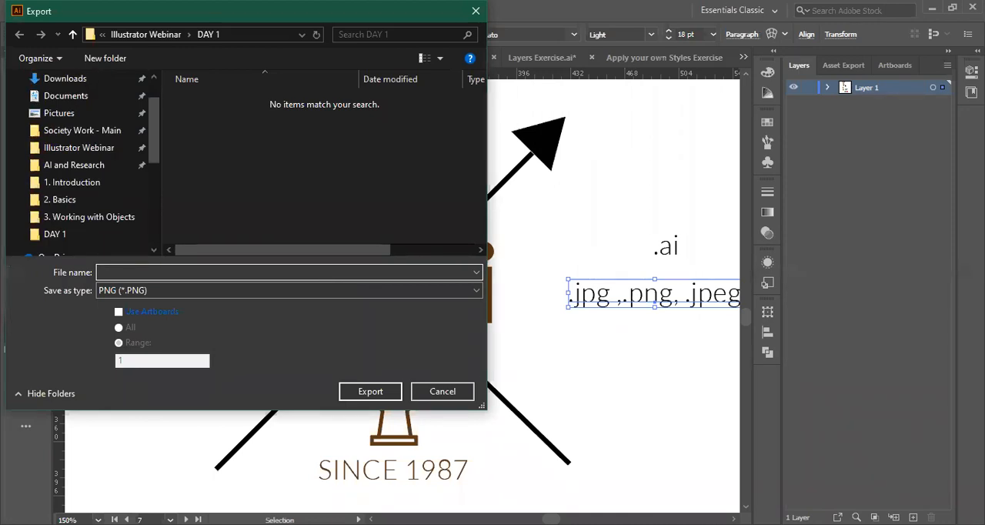
{"action": "type", "text": "Logo"}
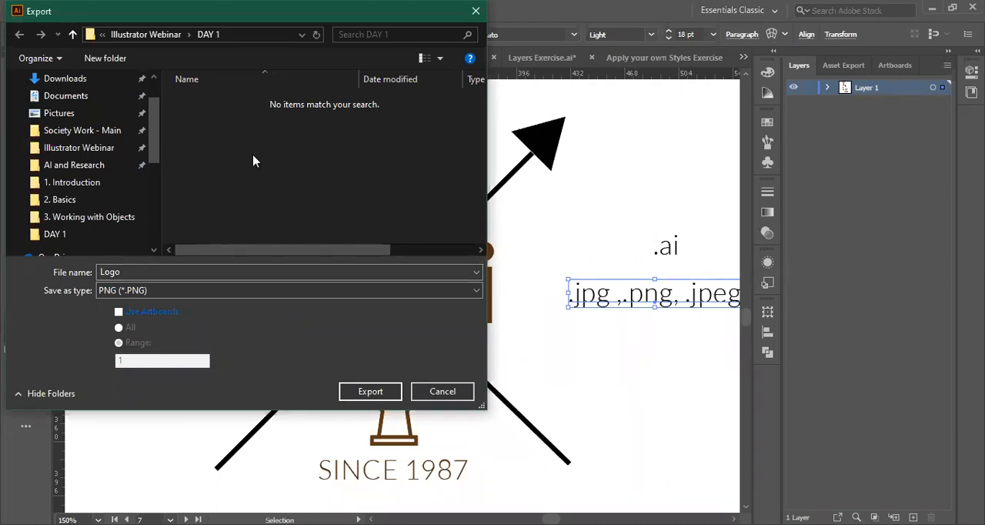
{"action": "left_click", "coordinate": [122, 313]}
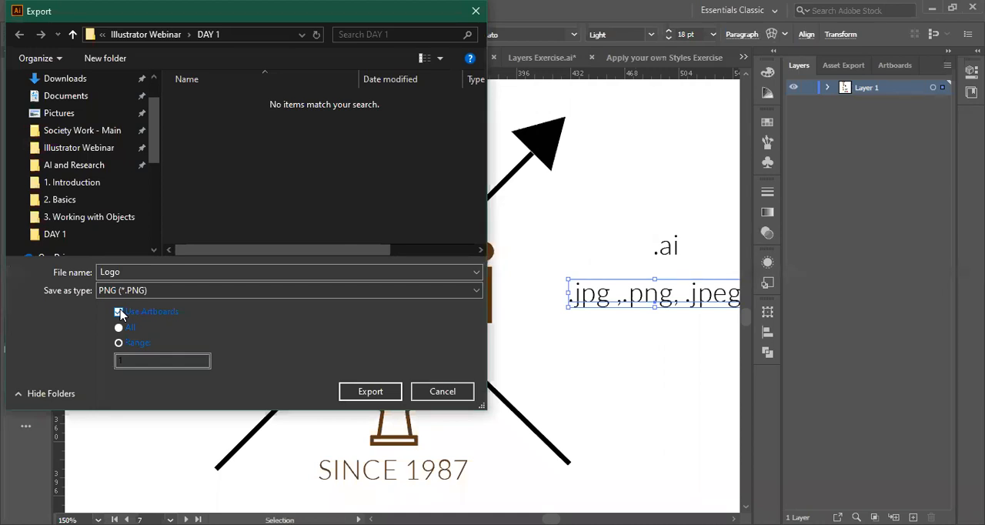
{"action": "left_click", "coordinate": [140, 357]}
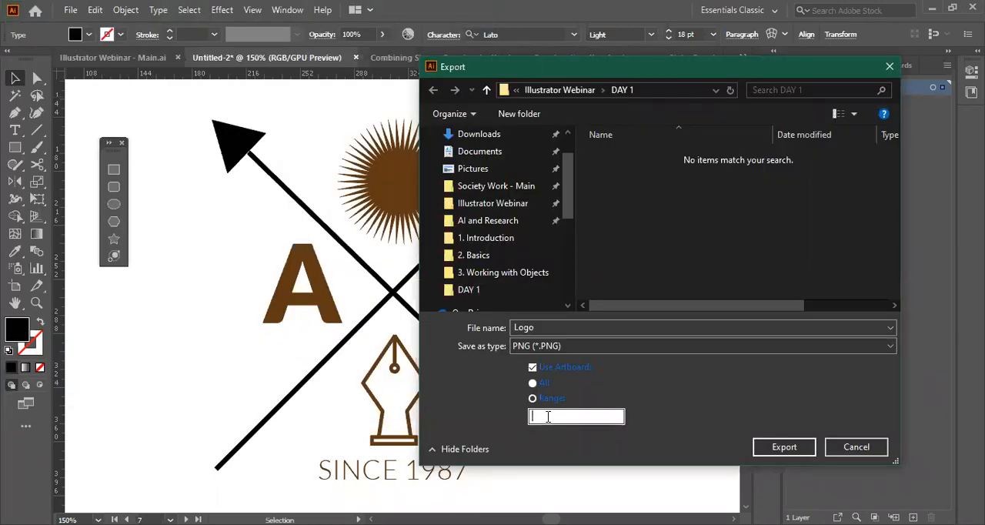
{"action": "type", "text": "7"}
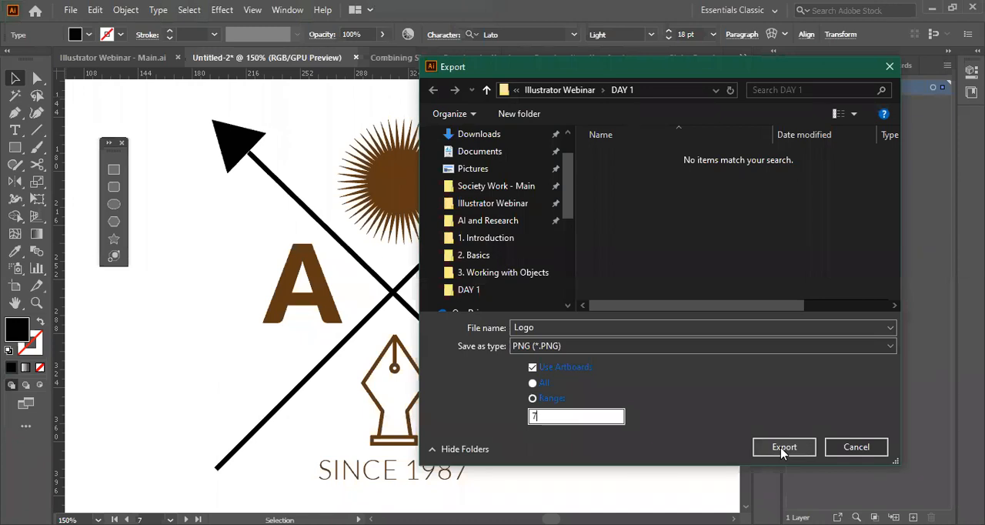
{"action": "left_click", "coordinate": [783, 447]}
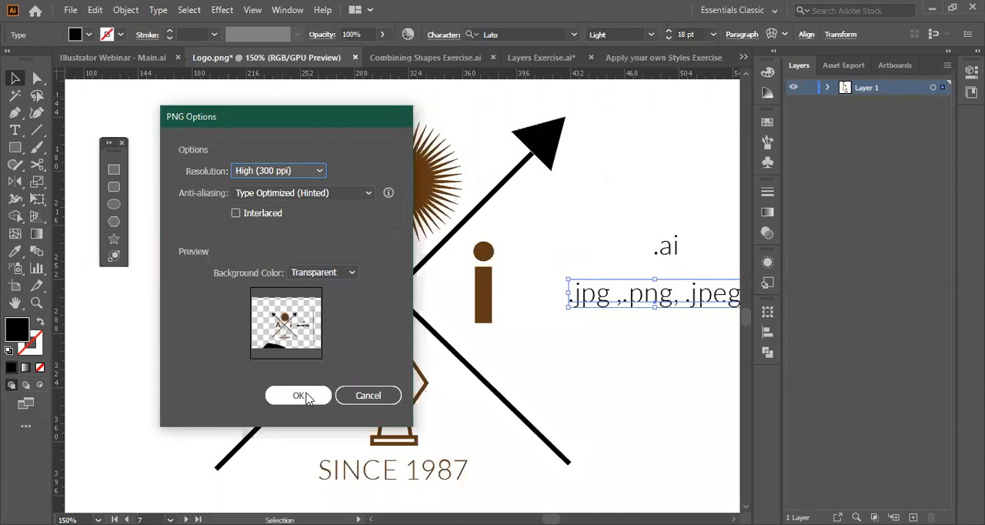
{"action": "left_click", "coordinate": [300, 396]}
Examine the enlarged thumbnail of the exported Logo-07.png in the DAY 1 folder without opening the file.
{"action": "left_click", "coordinate": [69, 10]}
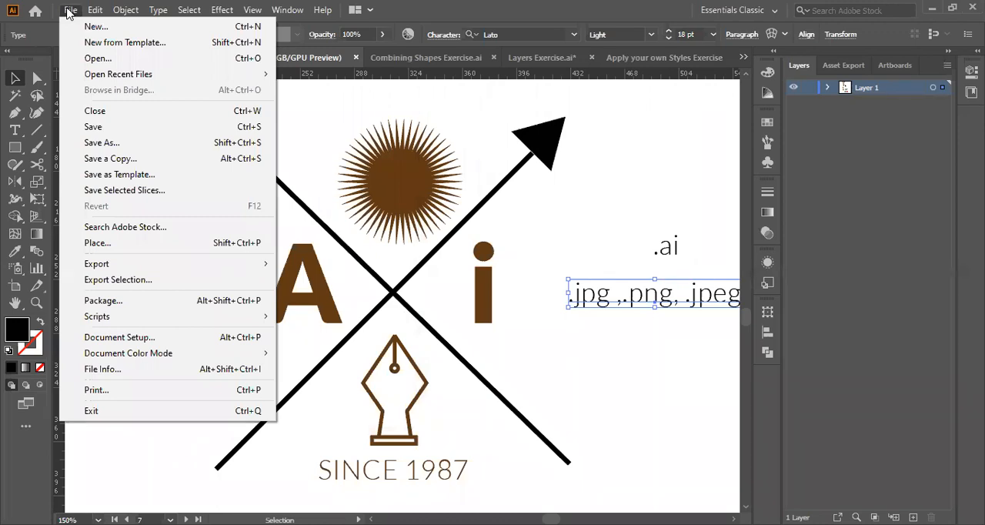
{"action": "left_click", "coordinate": [103, 57]}
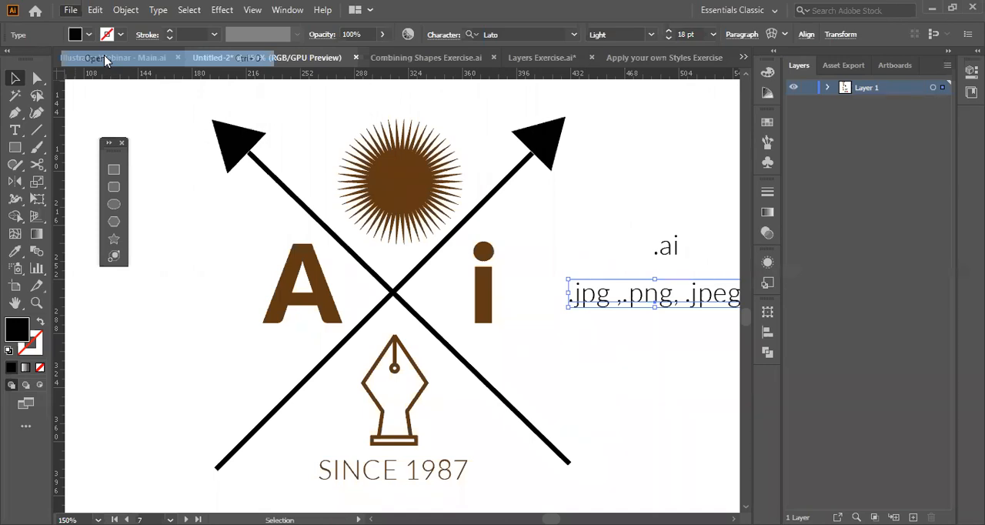
{"action": "scroll", "coordinate": [631, 265], "scroll_direction": "up", "scroll_amount": 2}
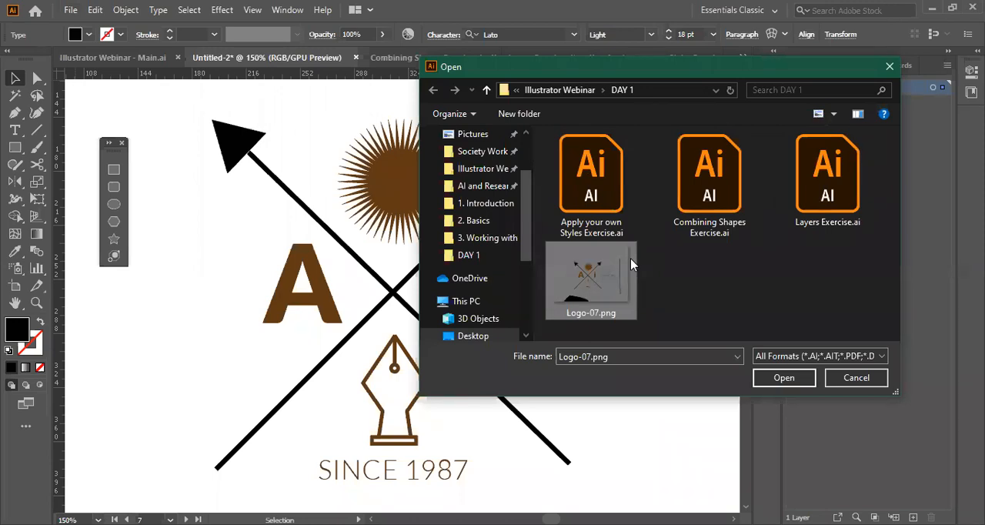
{"action": "scroll", "coordinate": [630, 258], "scroll_direction": "up", "scroll_amount": 1}
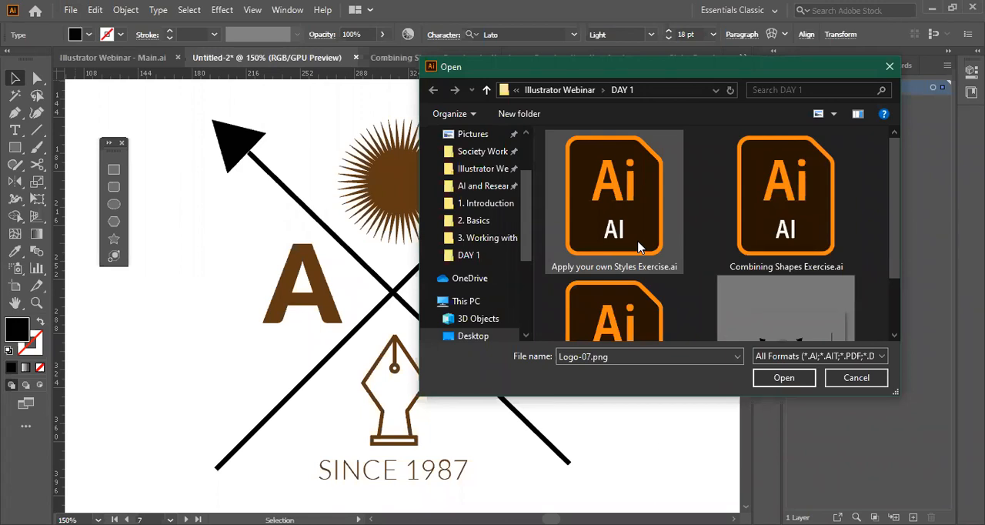
{"action": "scroll", "coordinate": [823, 231], "scroll_direction": "up", "scroll_amount": 1}
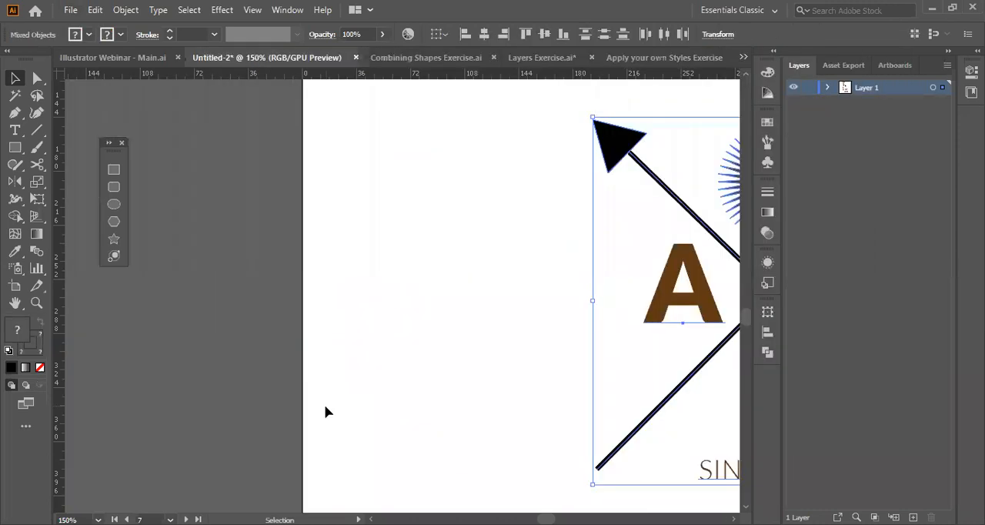
Move the emblem into the left half of its artboard and frame it from behind with a white rectangle outlined in 0.5 pt brown.
{"action": "scroll", "coordinate": [325, 407], "scroll_direction": "right", "scroll_amount": 1}
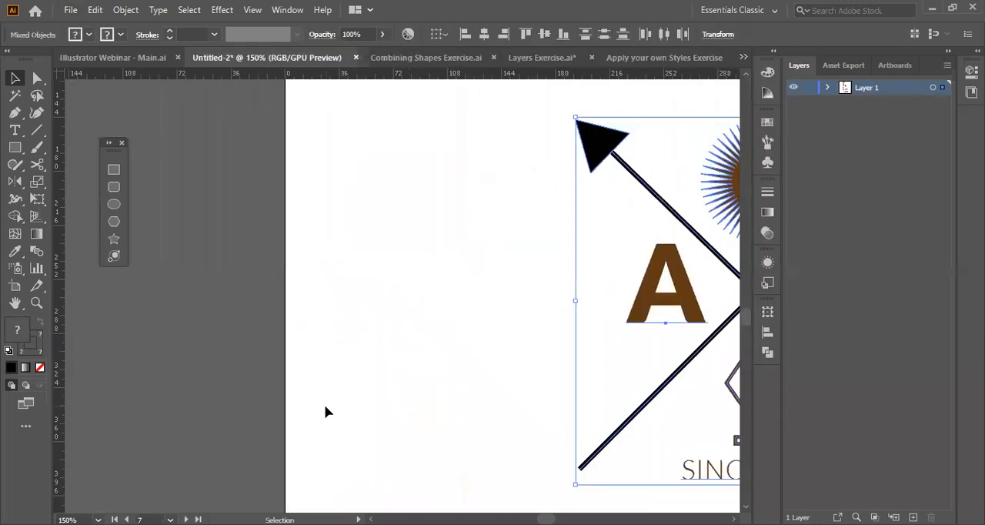
{"action": "left_click", "coordinate": [98, 519]}
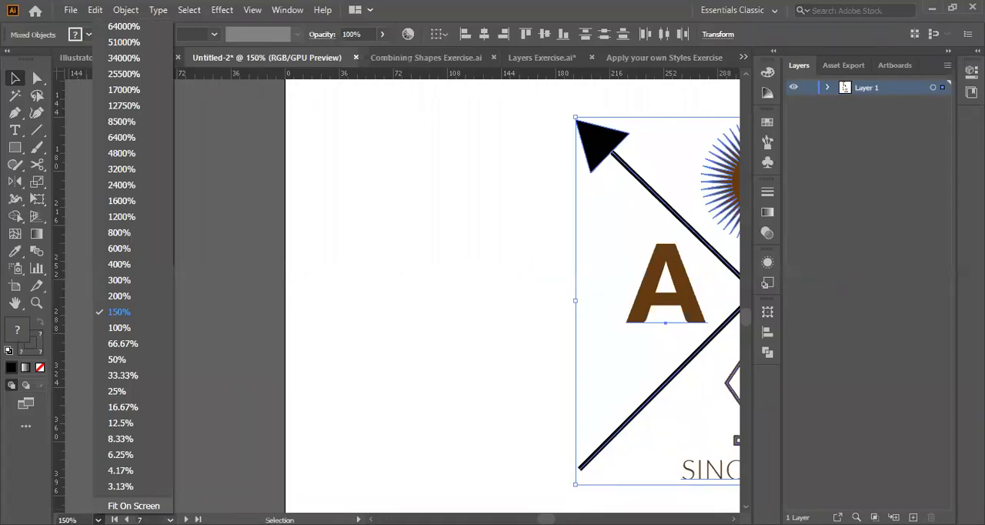
{"action": "left_click", "coordinate": [133, 506]}
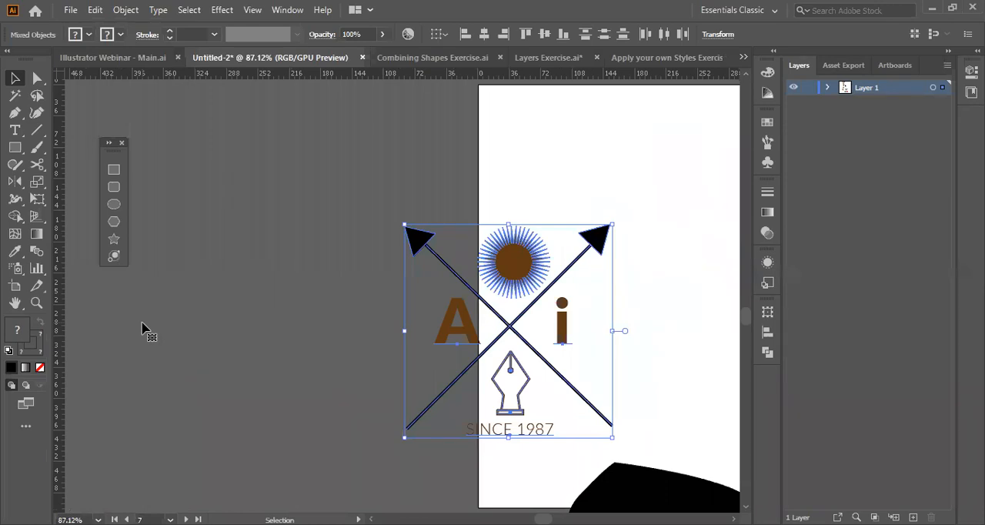
{"action": "left_click_drag", "start_coordinate": [501, 334], "coordinate": [336, 308]}
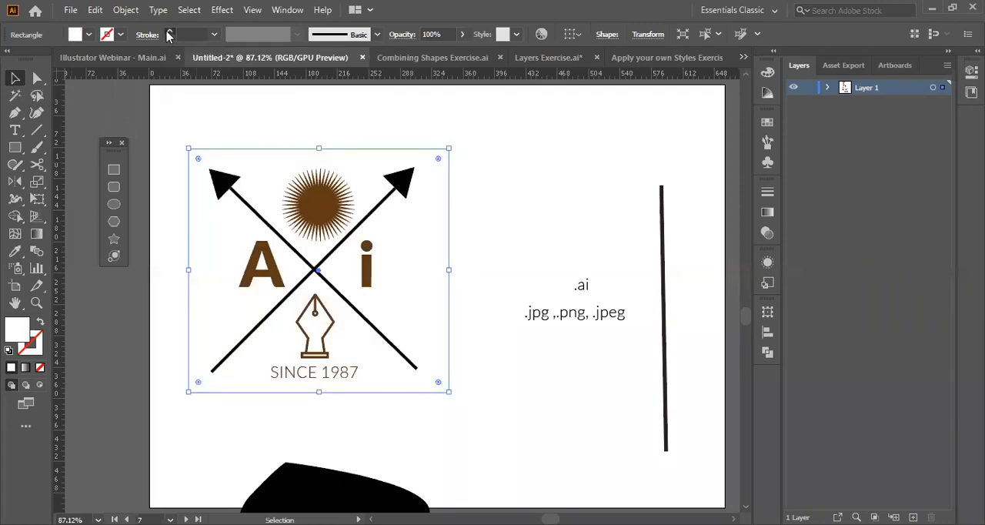
{"action": "left_click", "coordinate": [168, 32]}
{"action": "left_click", "coordinate": [176, 342]}
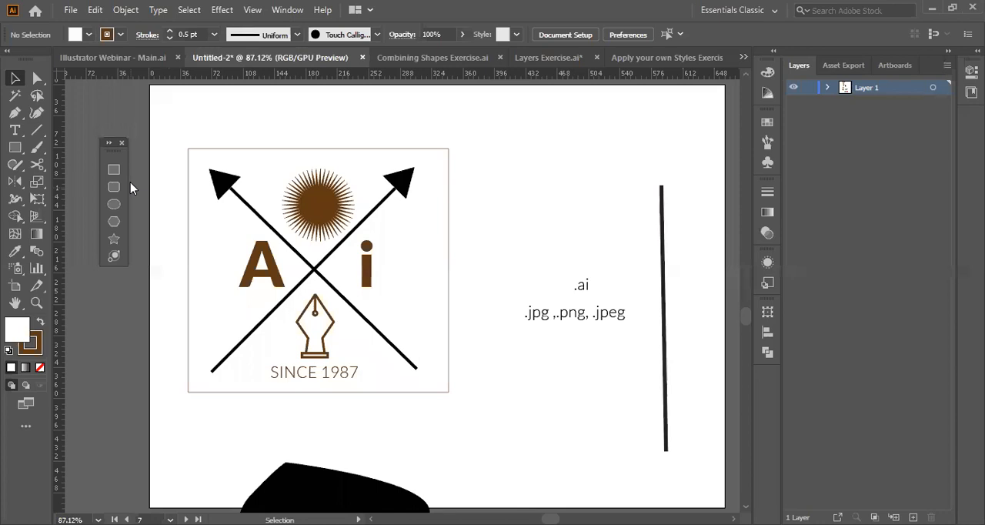
{"action": "key", "text": "ctrl+a"}
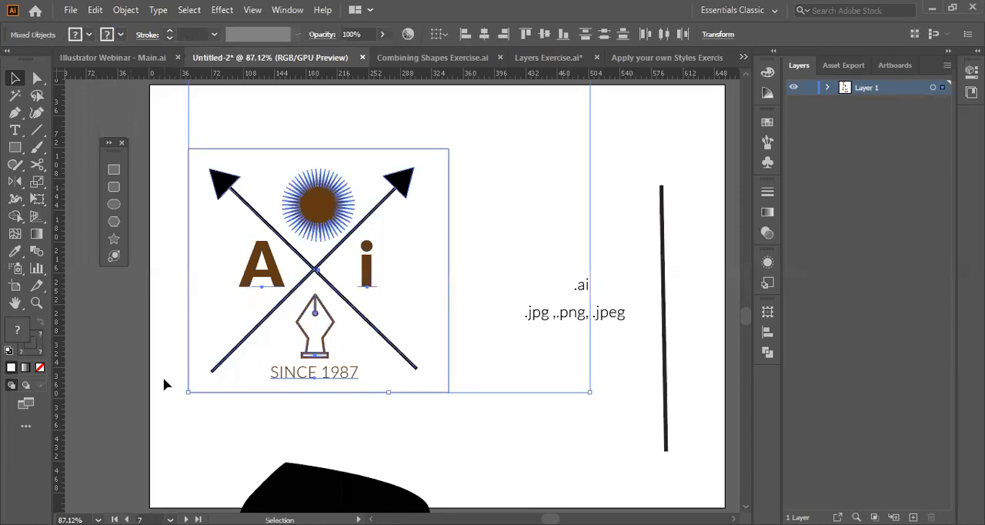
{"action": "left_click", "coordinate": [505, 416]}
{"action": "scroll", "coordinate": [506, 415], "scroll_direction": "down", "scroll_amount": 4}
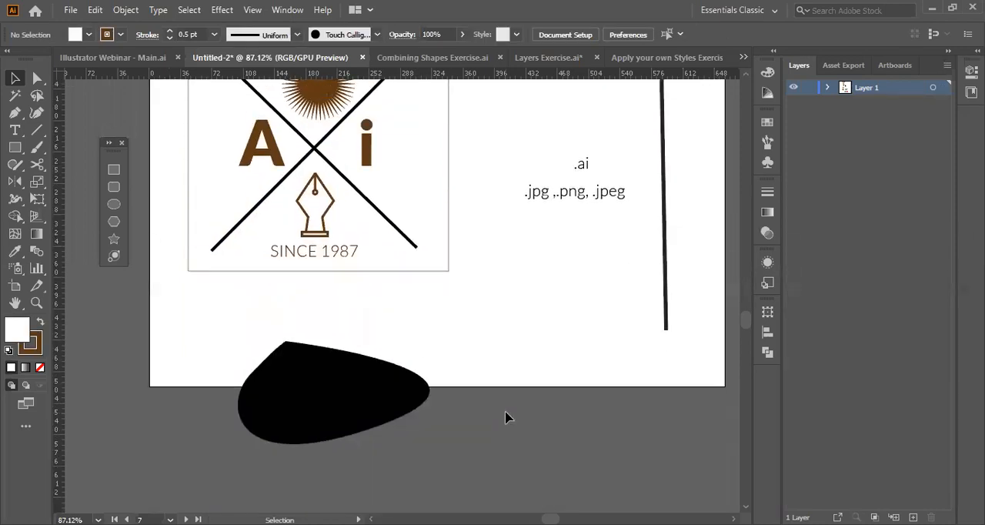
{"action": "scroll", "coordinate": [505, 415], "scroll_direction": "up", "scroll_amount": 3}
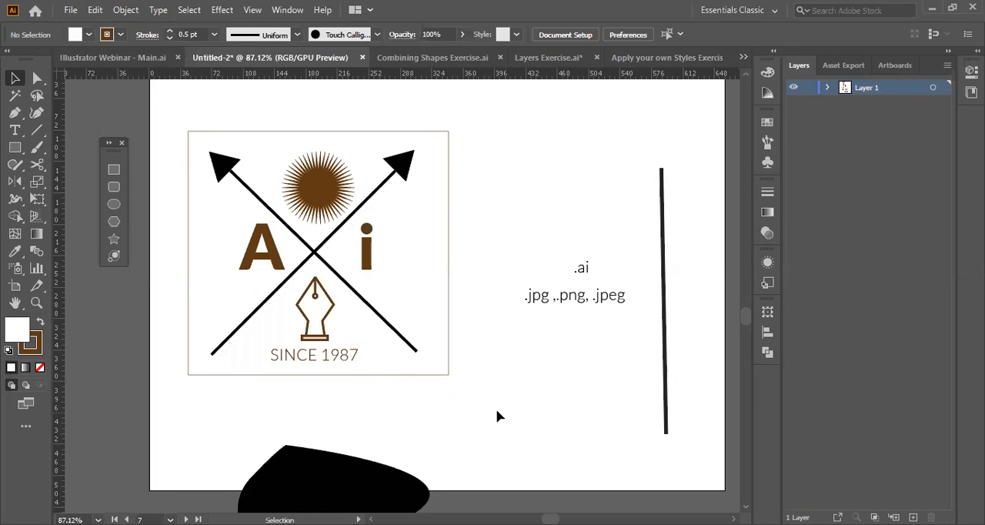
{"action": "key", "text": "ctrl+a"}
{"action": "scroll", "coordinate": [232, 480], "scroll_direction": "right", "scroll_amount": 3}
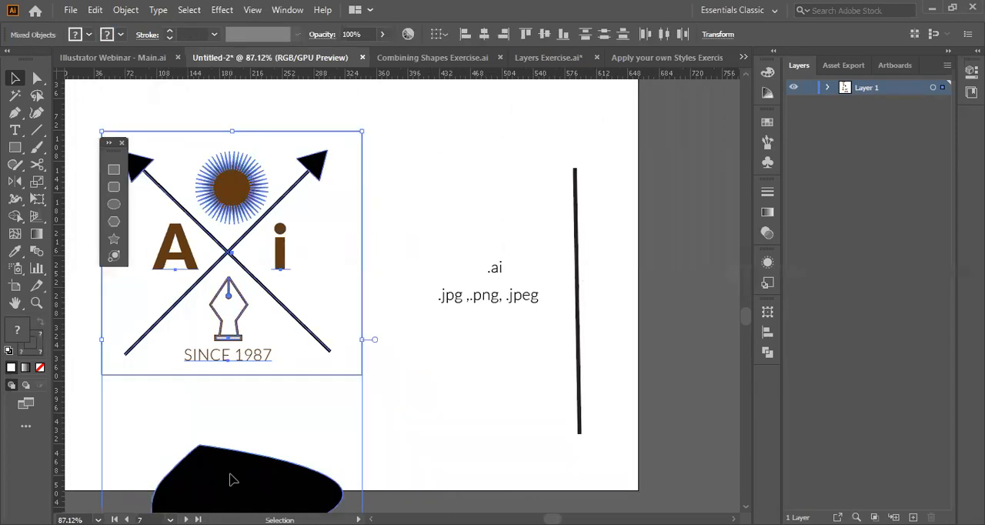
{"action": "key", "text": "Delete"}
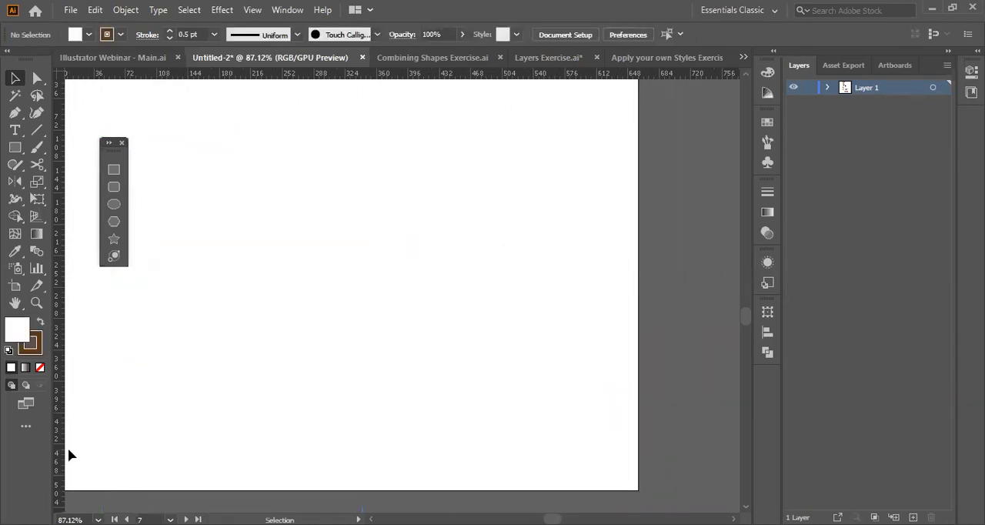
{"action": "scroll", "coordinate": [407, 354], "scroll_direction": "right", "scroll_amount": 8}
{"action": "scroll", "coordinate": [408, 354], "scroll_direction": "up", "scroll_amount": 3}
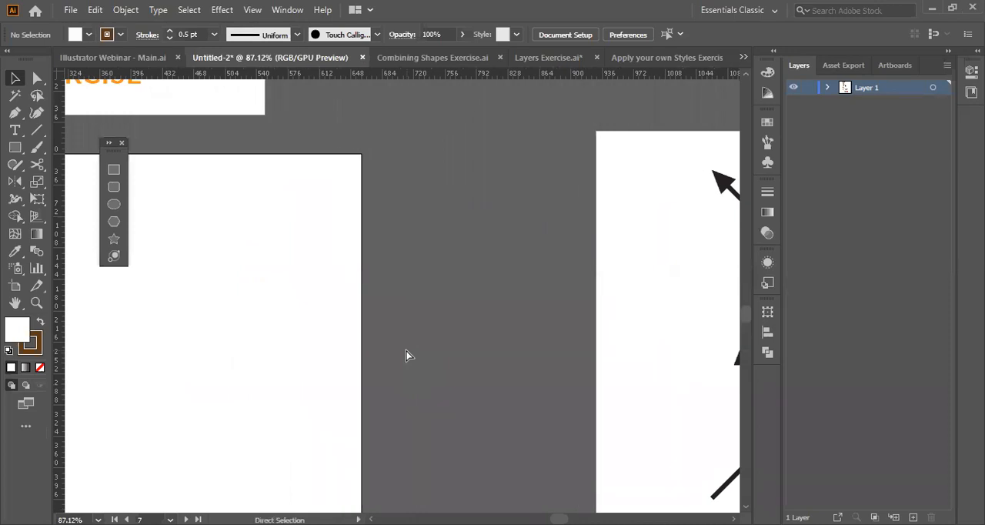
{"action": "key", "text": "ctrl+z"}
Draw a white rectangle just inside the edges of artboard 8, which holds the black version of the emblem.
{"action": "scroll", "coordinate": [408, 354], "scroll_direction": "right", "scroll_amount": 10}
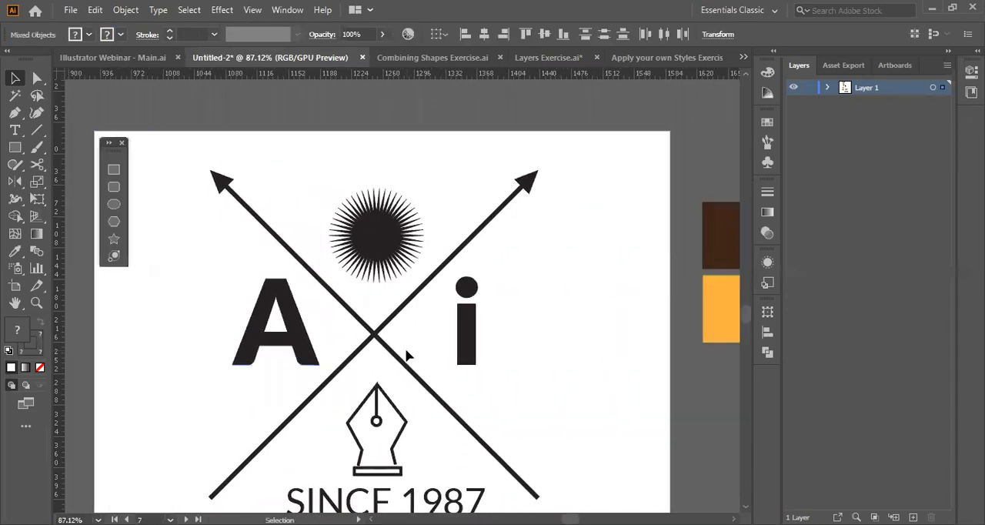
{"action": "scroll", "coordinate": [407, 355], "scroll_direction": "down", "scroll_amount": 3}
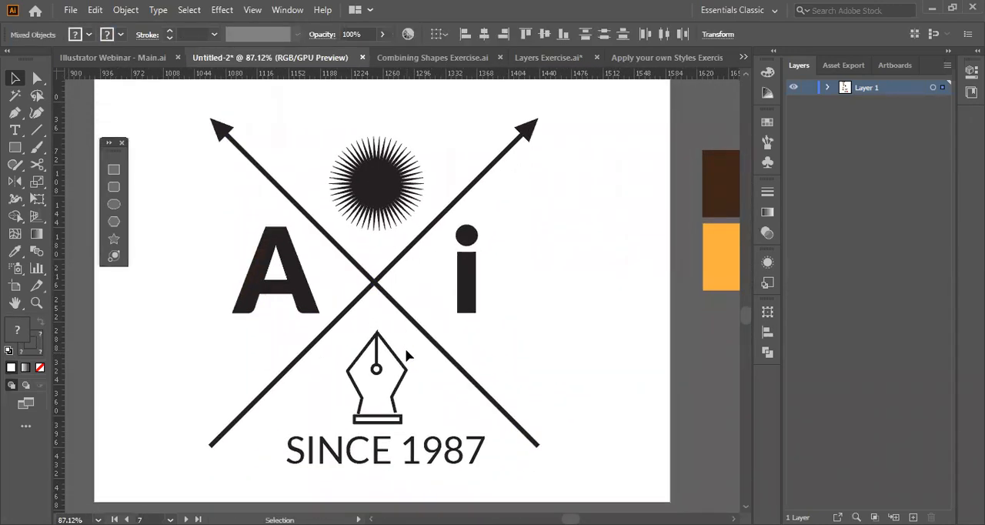
{"action": "scroll", "coordinate": [609, 292], "scroll_direction": "right", "scroll_amount": 6}
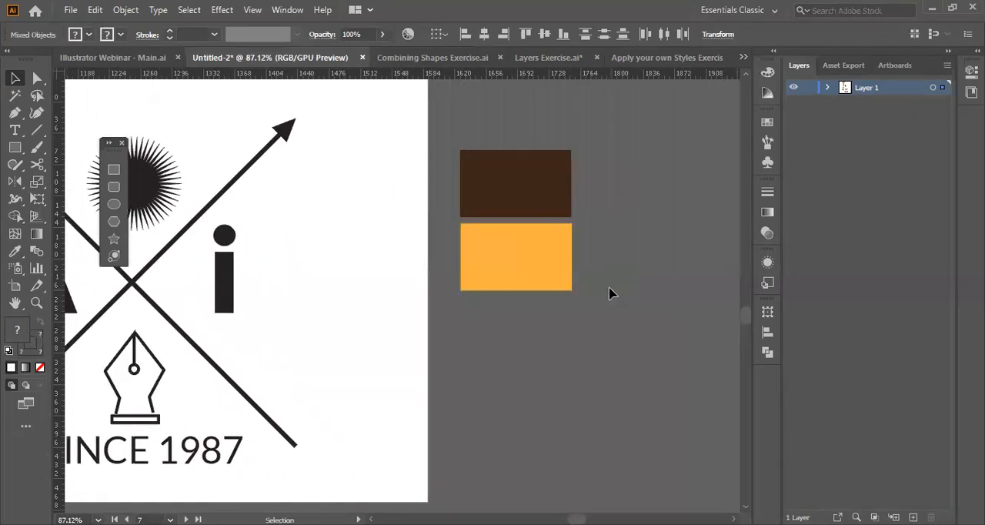
{"action": "scroll", "coordinate": [434, 316], "scroll_direction": "left", "scroll_amount": 6}
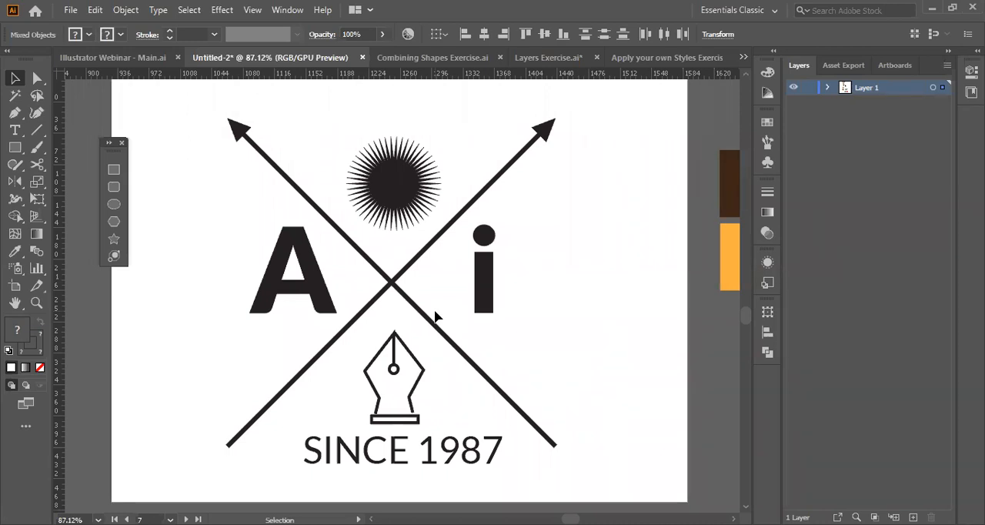
{"action": "left_click", "coordinate": [121, 144]}
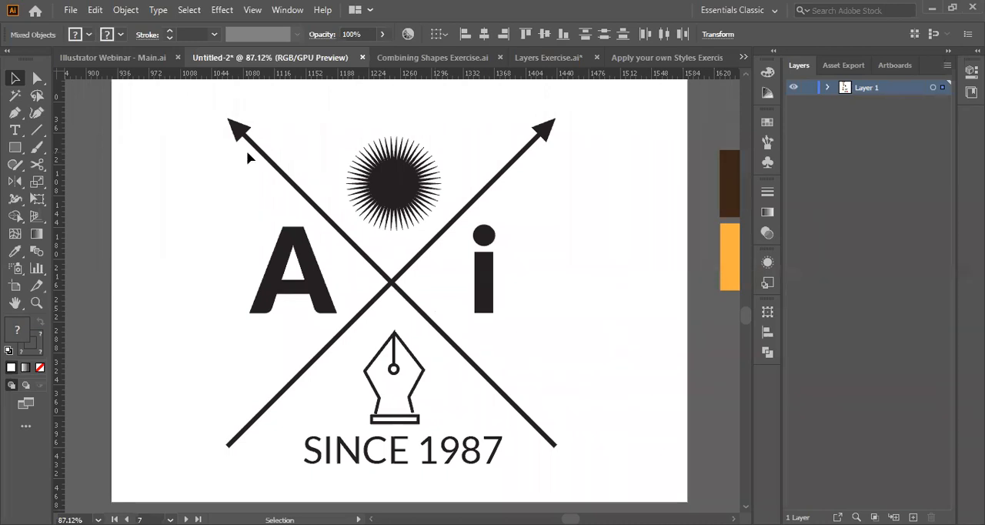
{"action": "left_click", "coordinate": [14, 150]}
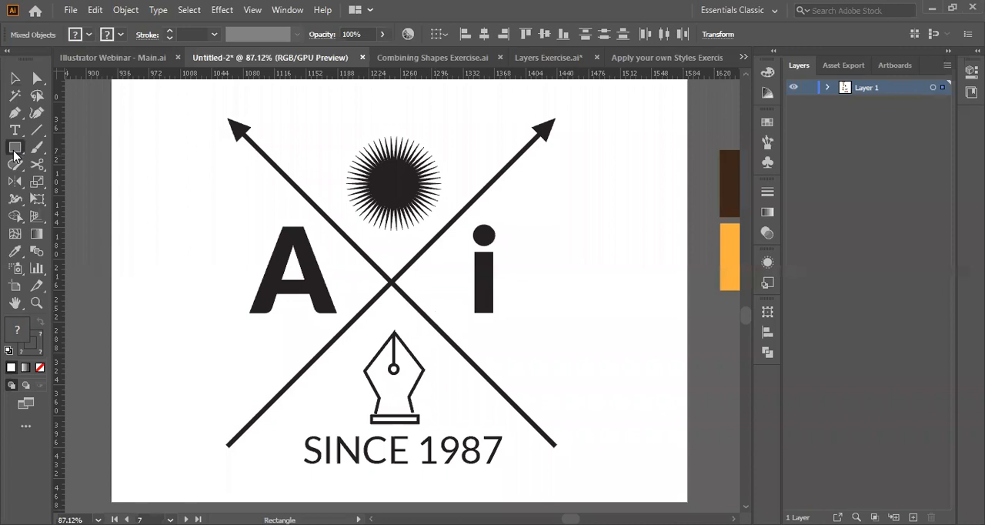
{"action": "left_click_drag", "start_coordinate": [123, 91], "coordinate": [124, 91]}
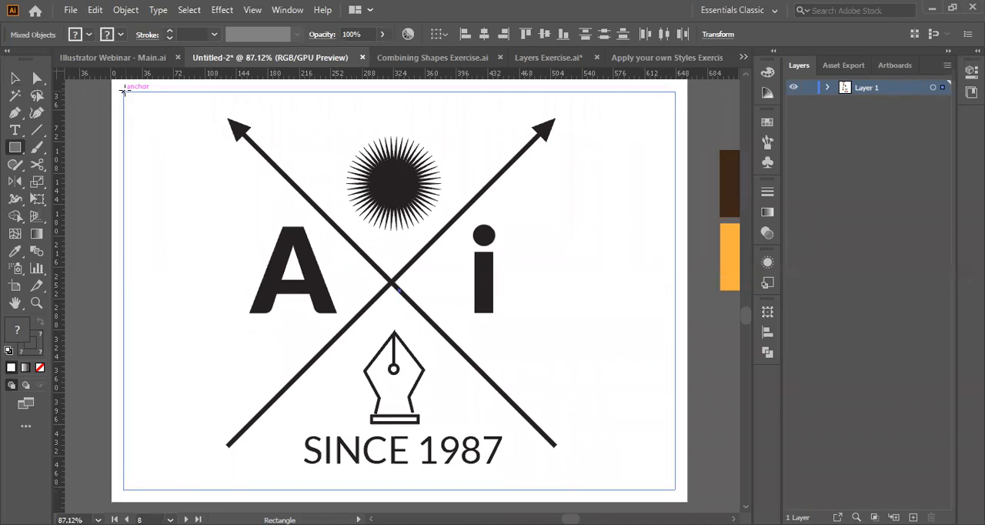
{"action": "left_click_drag", "start_coordinate": [123, 92], "coordinate": [676, 492]}
{"action": "key", "text": "v"}
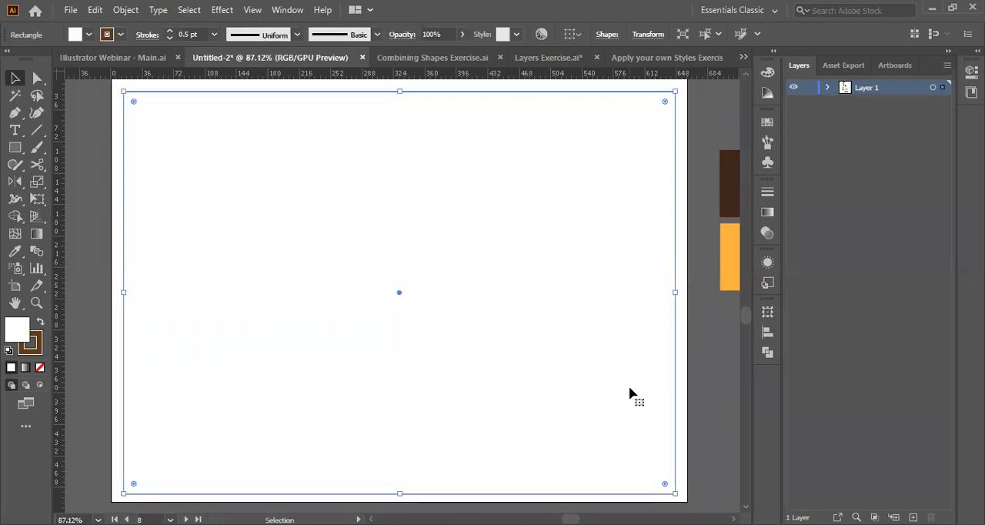
Send the white rectangle on artboard 8 behind the black emblem.
{"action": "right_click", "coordinate": [327, 260]}
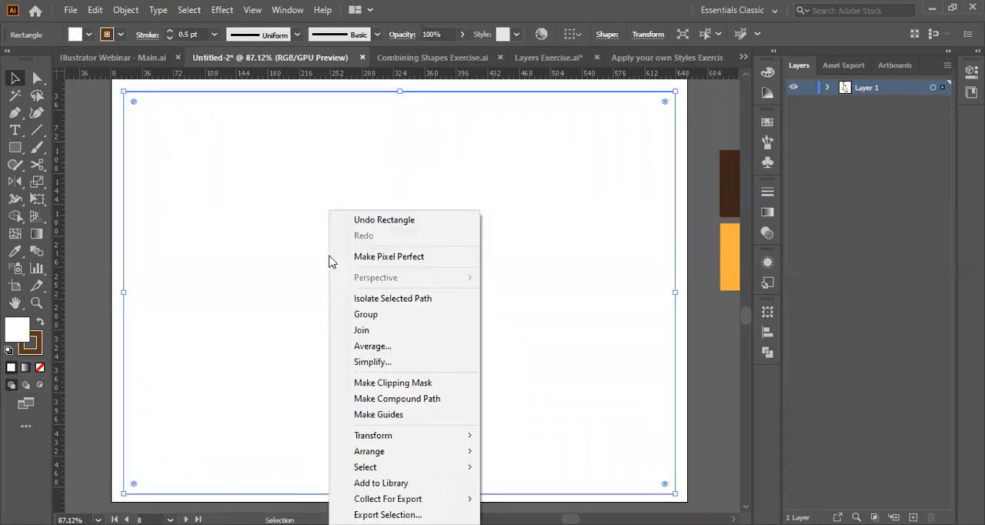
{"action": "left_click", "coordinate": [519, 487]}
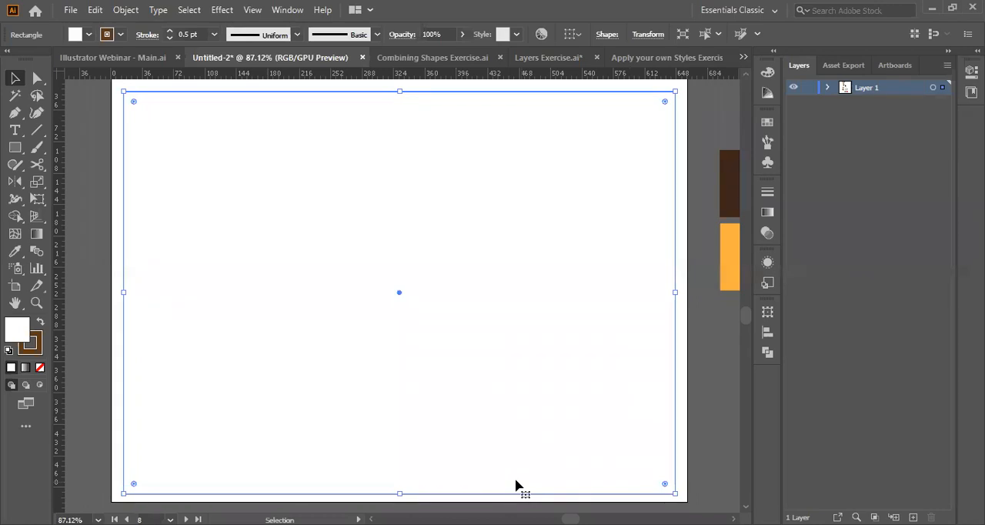
{"action": "left_click", "coordinate": [468, 349]}
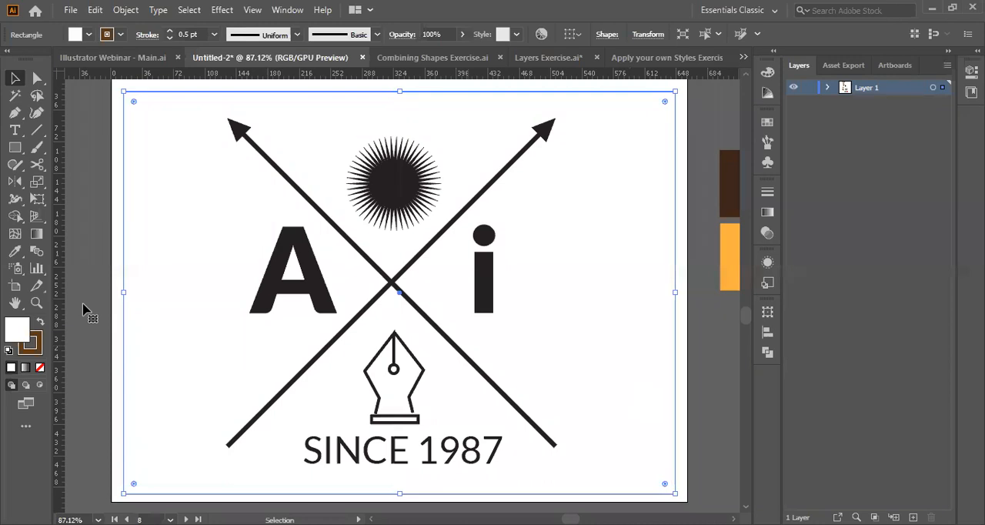
Give the artboard 8 rectangle no fill and a 3 pt dark brown stroke, and swap its fill and stroke.
{"action": "key", "text": "/"}
{"action": "left_click", "coordinate": [170, 32]}
{"action": "left_click", "coordinate": [170, 31]}
{"action": "left_click", "coordinate": [171, 32]}
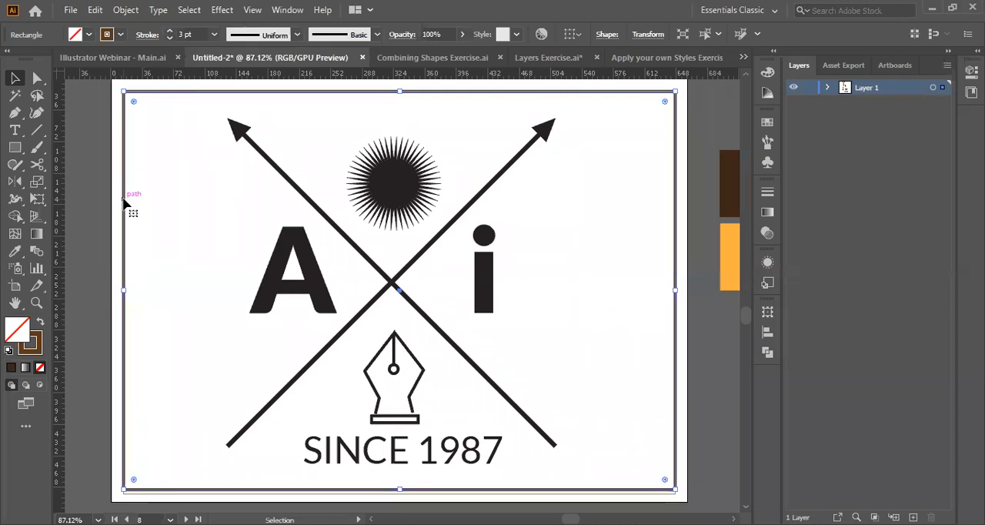
{"action": "key", "text": "shift+x"}
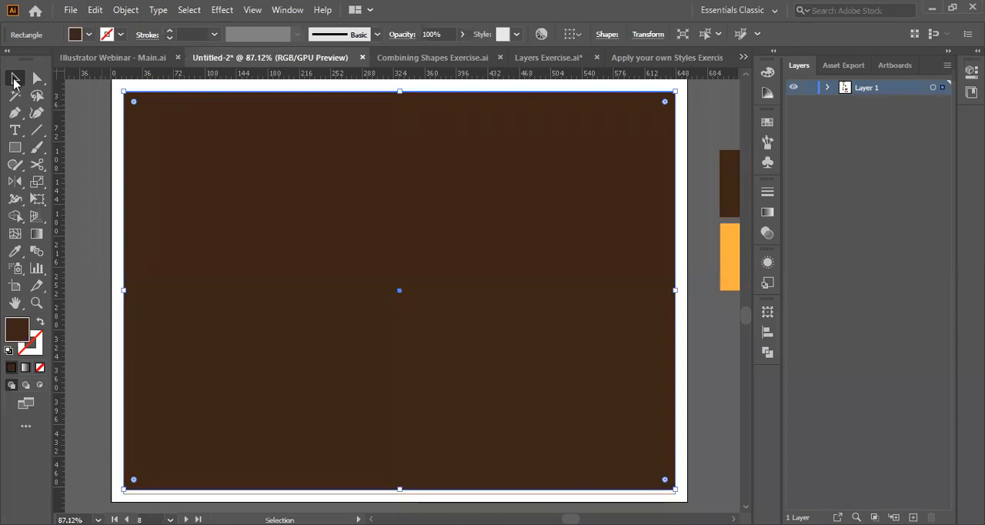
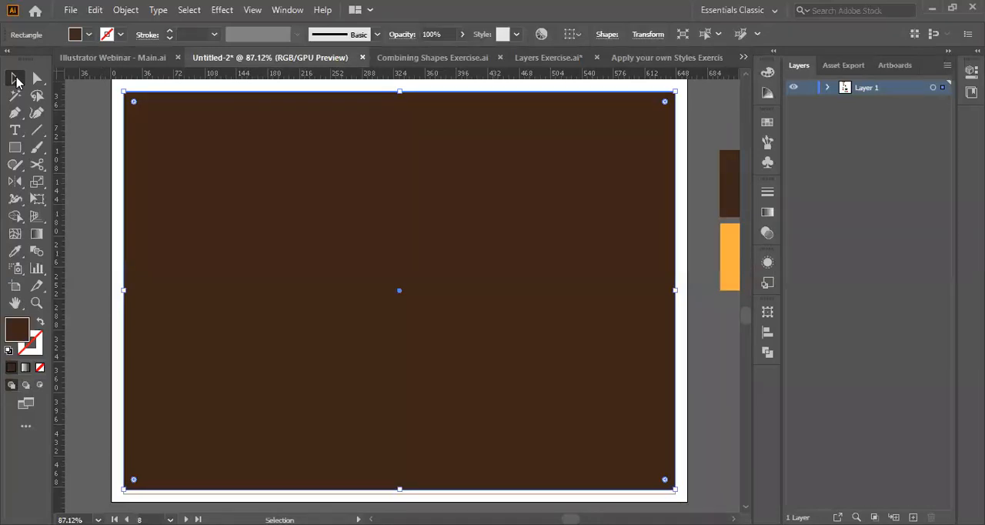
Open the Export As dialog for the current document.
{"action": "left_click", "coordinate": [15, 78]}
{"action": "left_click", "coordinate": [70, 9]}
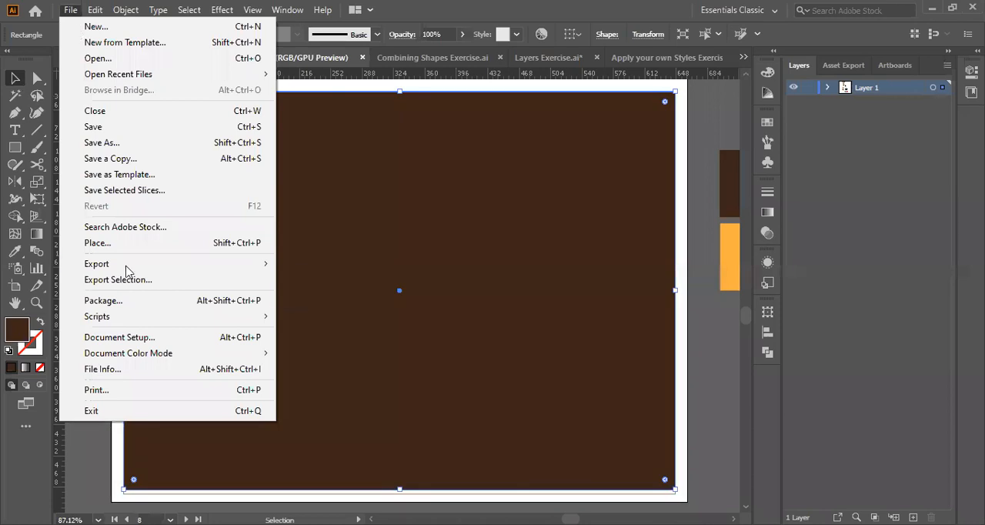
{"action": "mouse_move", "coordinate": [127, 269]}
{"action": "left_click", "coordinate": [315, 281]}
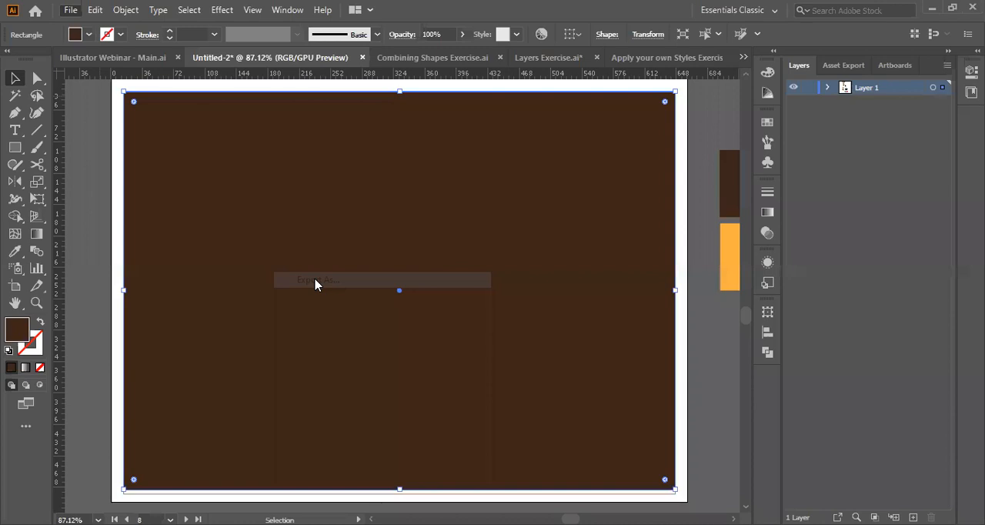
Look over the framed emblem on Artboard 3 and the brown rectangle on the artboard beside it.
{"action": "scroll", "coordinate": [187, 222], "scroll_direction": "up", "scroll_amount": 4}
{"action": "scroll", "coordinate": [187, 222], "scroll_direction": "down", "scroll_amount": 3}
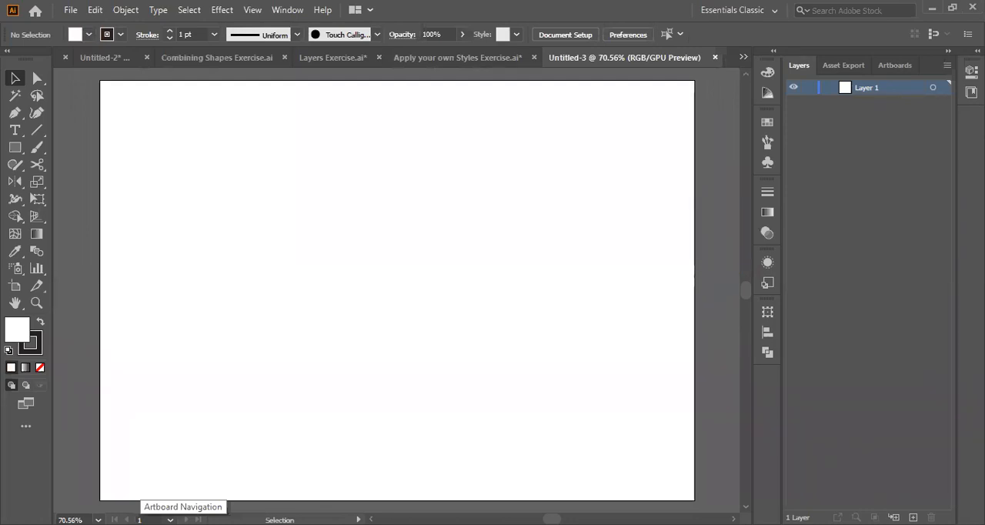
{"action": "scroll", "coordinate": [334, 370], "scroll_direction": "down", "scroll_amount": 2}
{"action": "scroll", "coordinate": [334, 370], "scroll_direction": "up", "scroll_amount": 4}
{"action": "scroll", "coordinate": [334, 369], "scroll_direction": "down", "scroll_amount": 3}
{"action": "scroll", "coordinate": [334, 377], "scroll_direction": "left", "scroll_amount": 3}
{"action": "scroll", "coordinate": [335, 371], "scroll_direction": "up", "scroll_amount": 1}
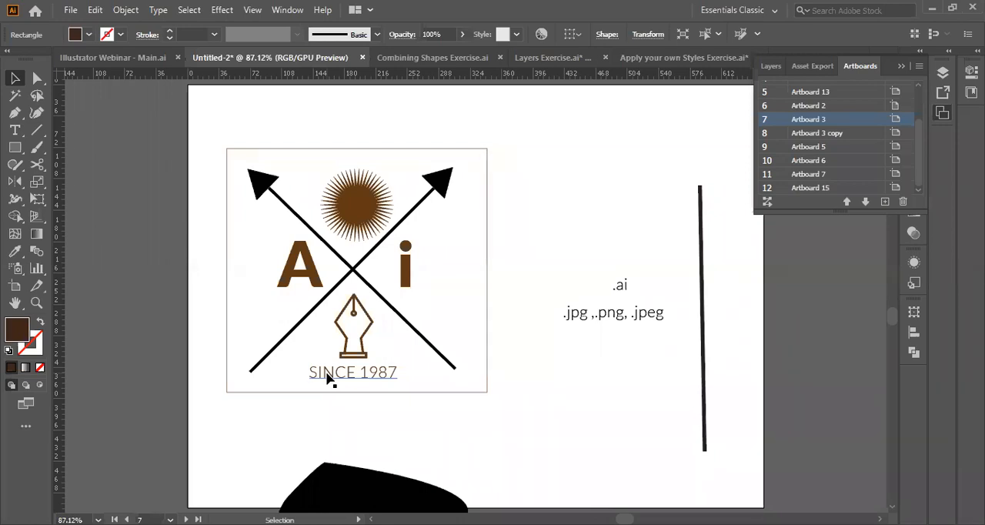
{"action": "scroll", "coordinate": [473, 355], "scroll_direction": "right", "scroll_amount": 15}
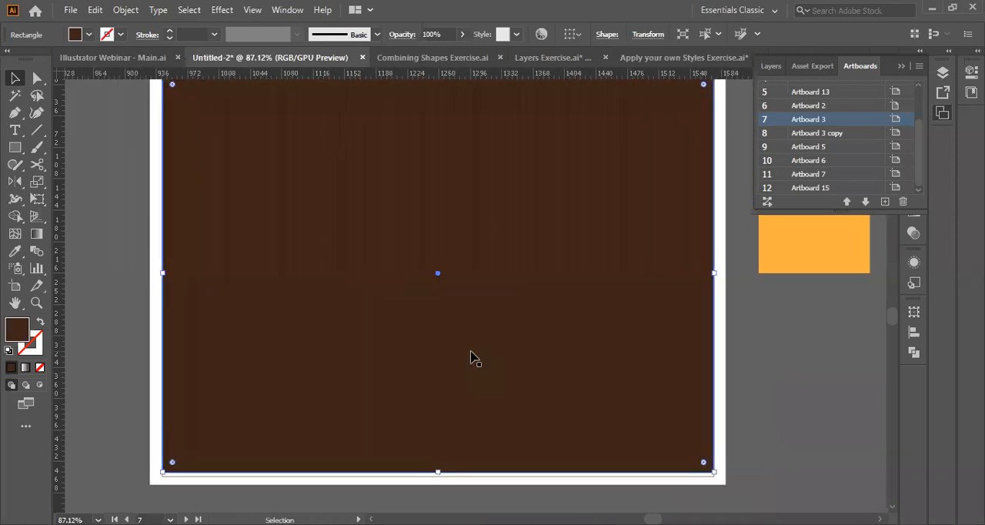
{"action": "scroll", "coordinate": [472, 358], "scroll_direction": "left", "scroll_amount": 2}
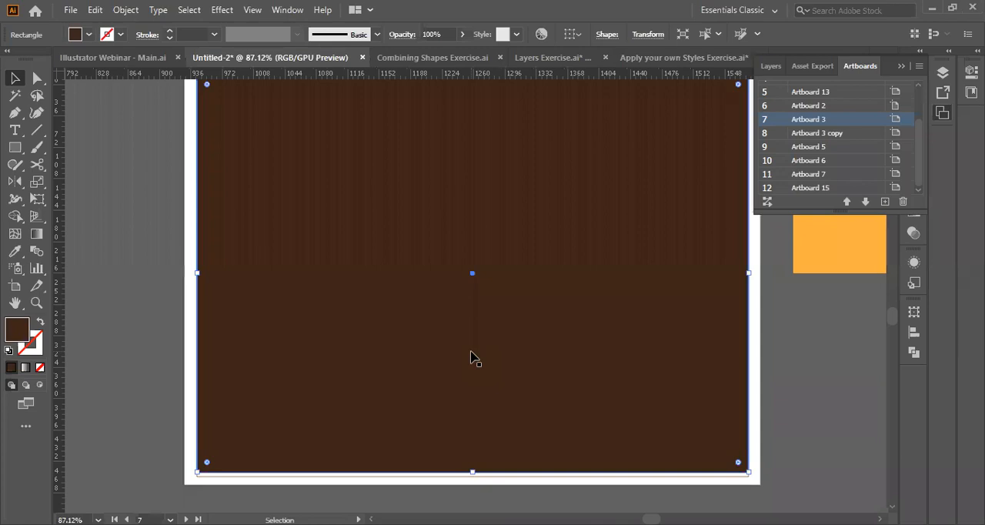
{"action": "scroll", "coordinate": [472, 359], "scroll_direction": "left", "scroll_amount": 1}
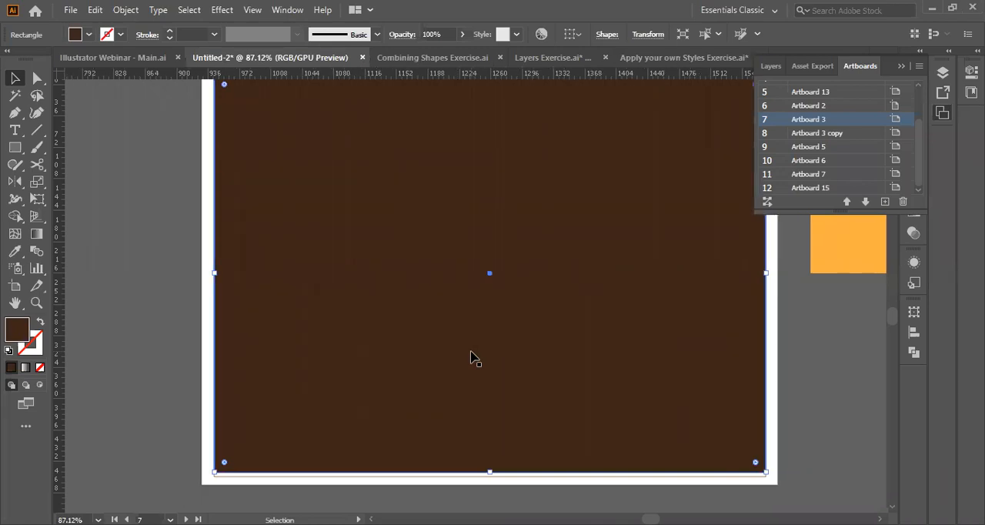
Send the dark brown rectangle on artboard 8 behind the emblem.
{"action": "left_click", "coordinate": [76, 232]}
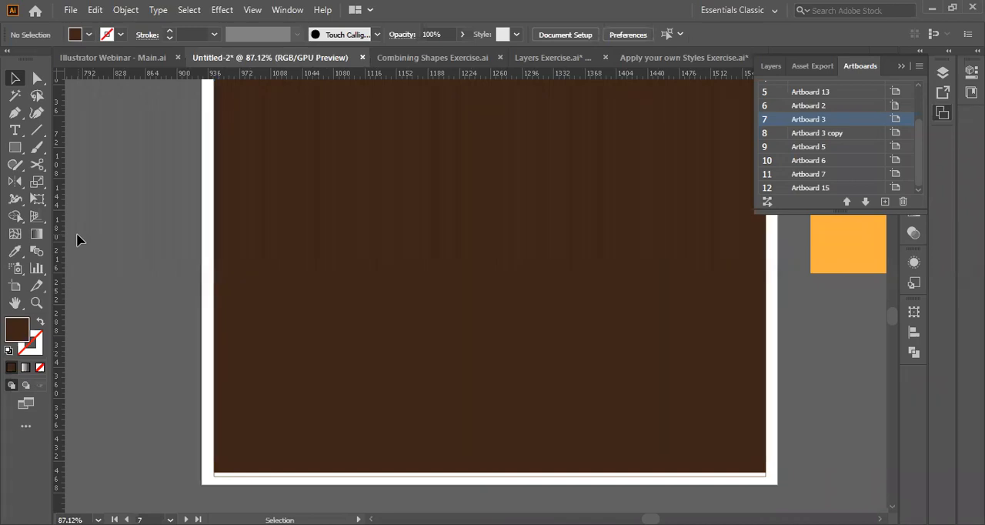
{"action": "left_click", "coordinate": [383, 279]}
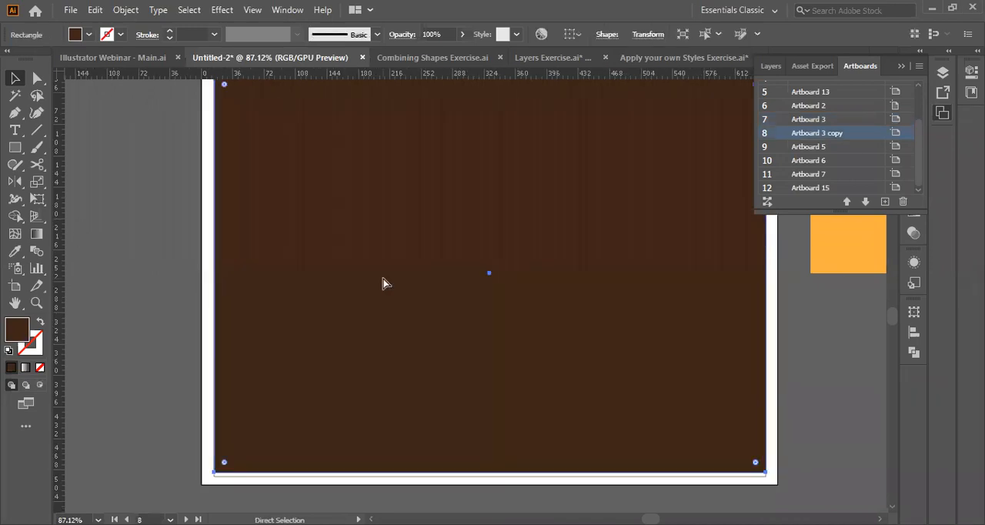
{"action": "key", "text": "ctrl+shift+bracketleft"}
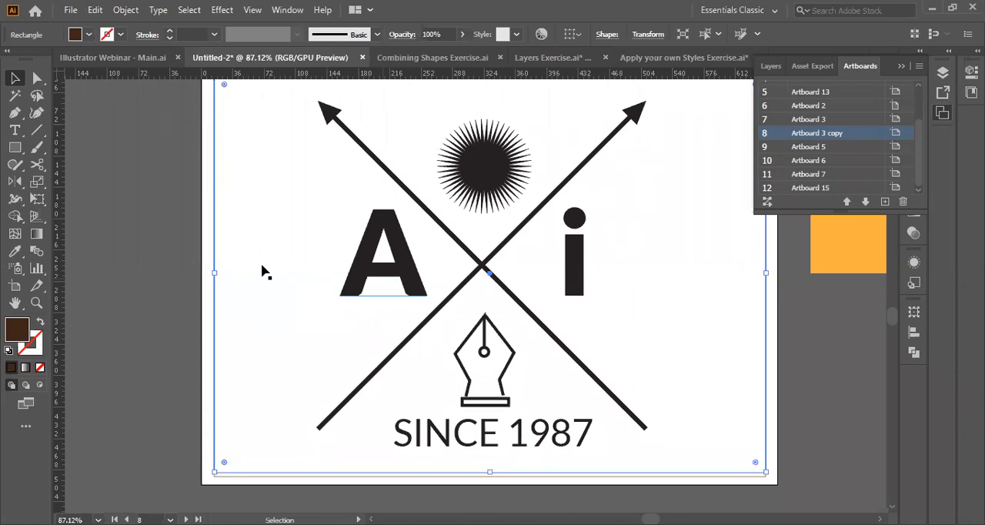
{"action": "key", "text": "ctrl+shift+bracketright"}
{"action": "key", "text": "a"}
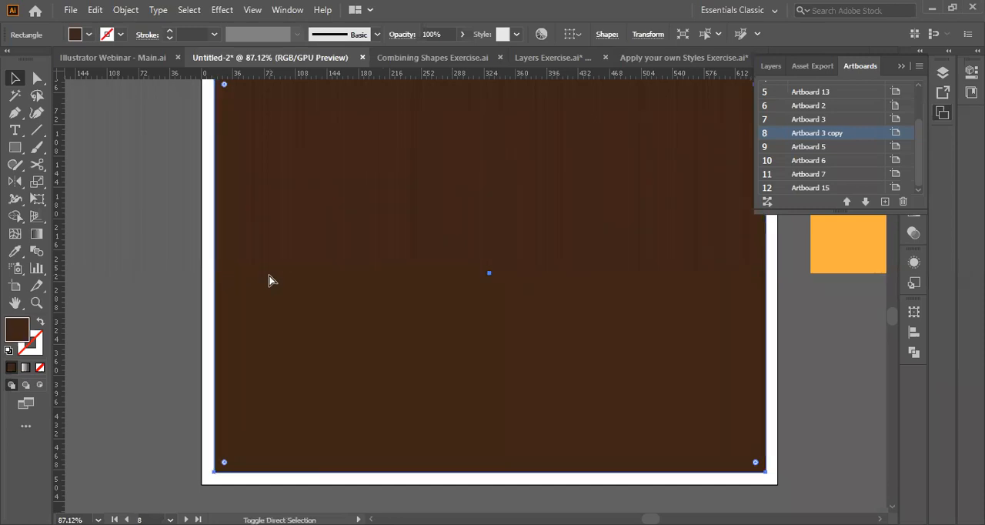
{"action": "key", "text": "ctrl+shift+bracketleft"}
{"action": "key", "text": "ctrl+shift+bracketleft"}
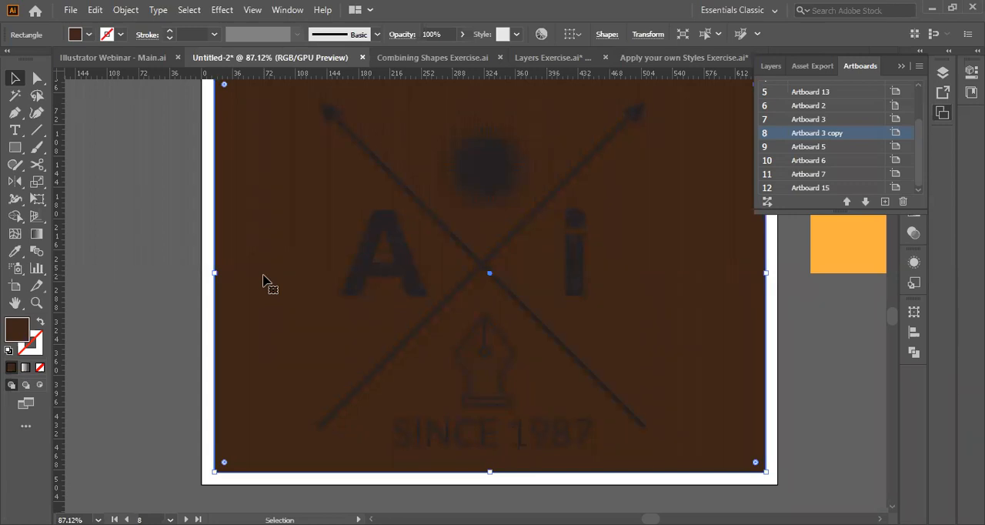
{"action": "key", "text": "ctrl+a"}
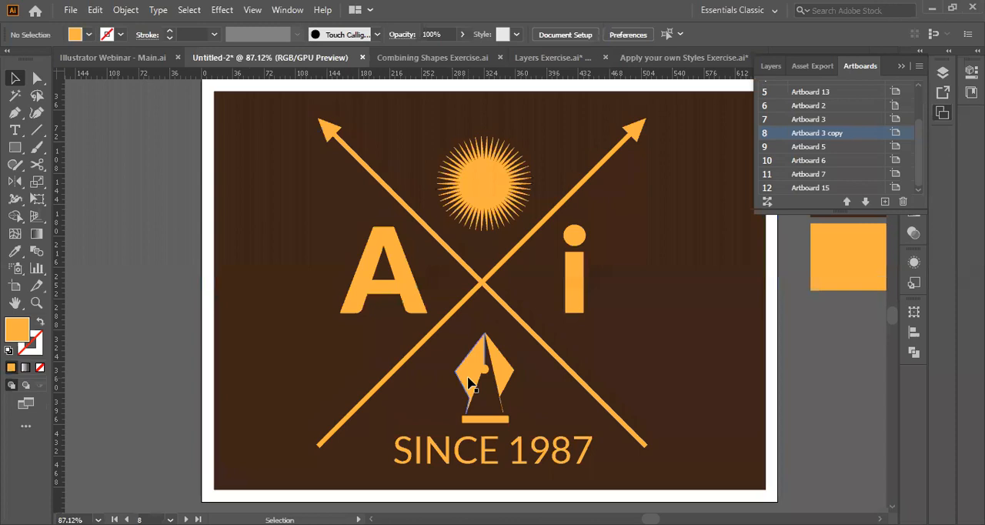
Isolate the left half of the emblem's pen nib and swap its fill and stroke to leave a 3 pt orange outline.
{"action": "double_click", "coordinate": [468, 384]}
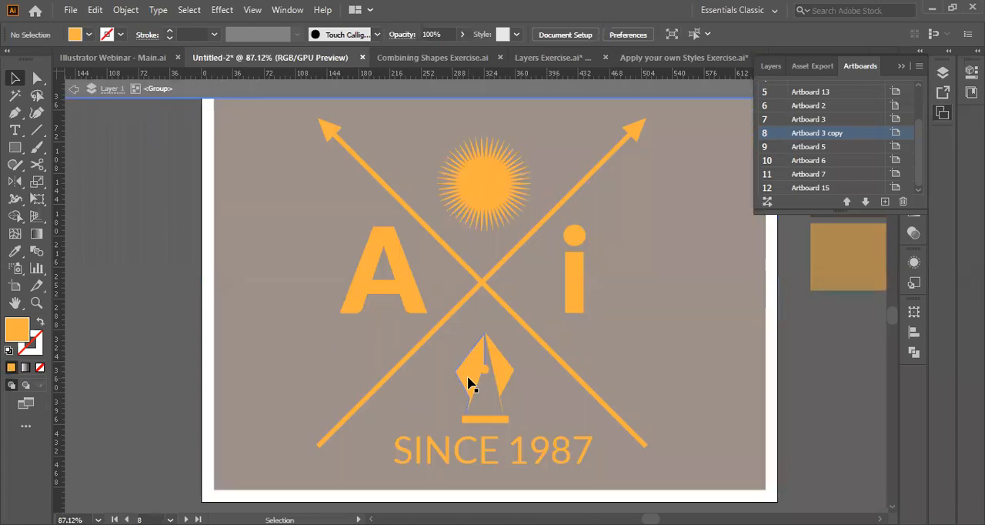
{"action": "double_click", "coordinate": [472, 374]}
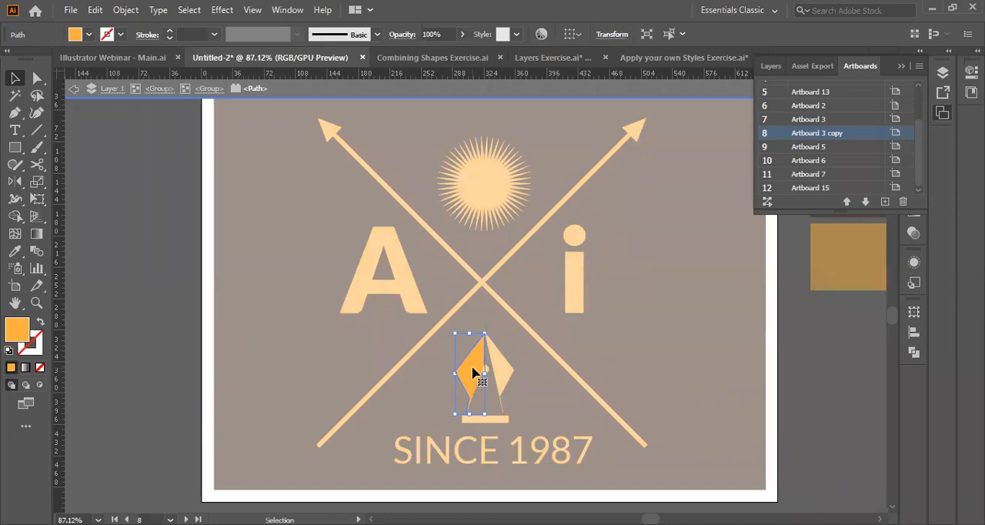
{"action": "key", "text": "shift+x"}
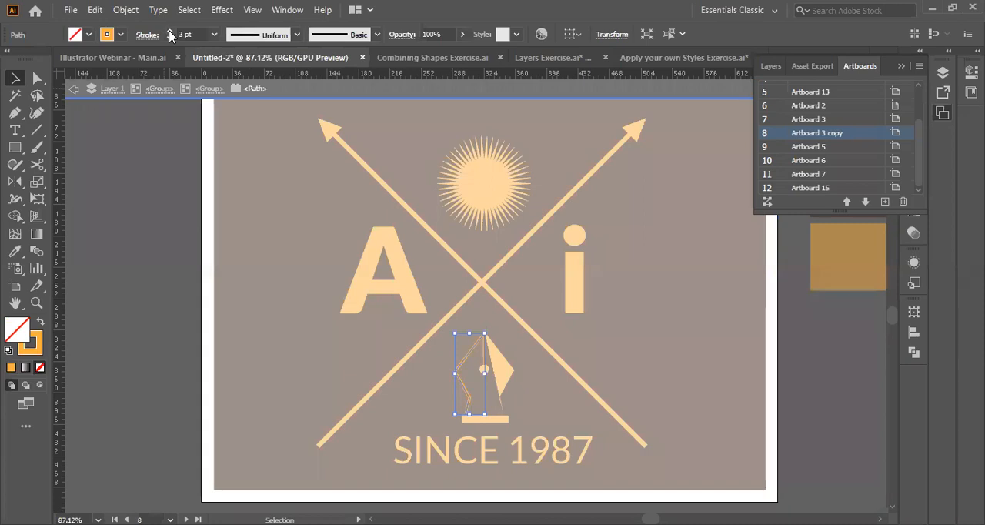
{"action": "left_click", "coordinate": [154, 286]}
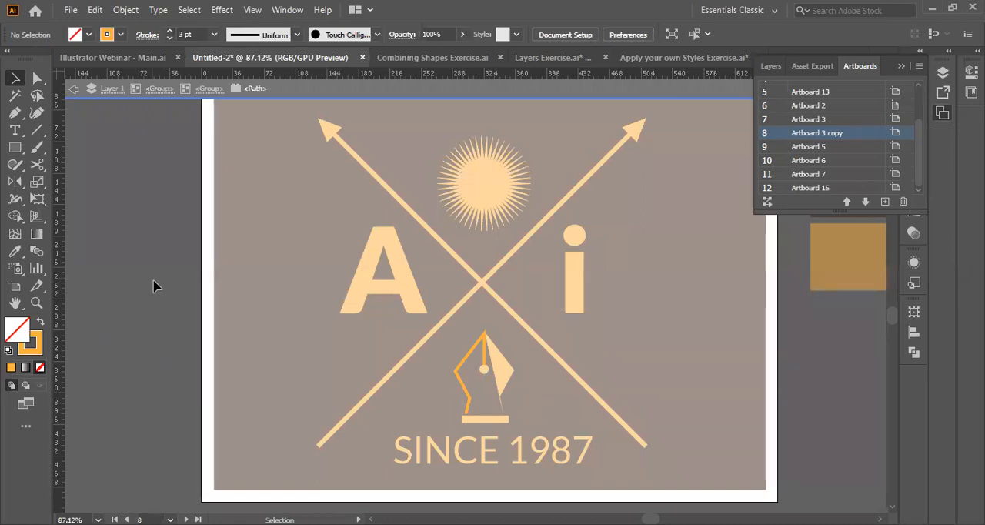
{"action": "left_click", "coordinate": [902, 66]}
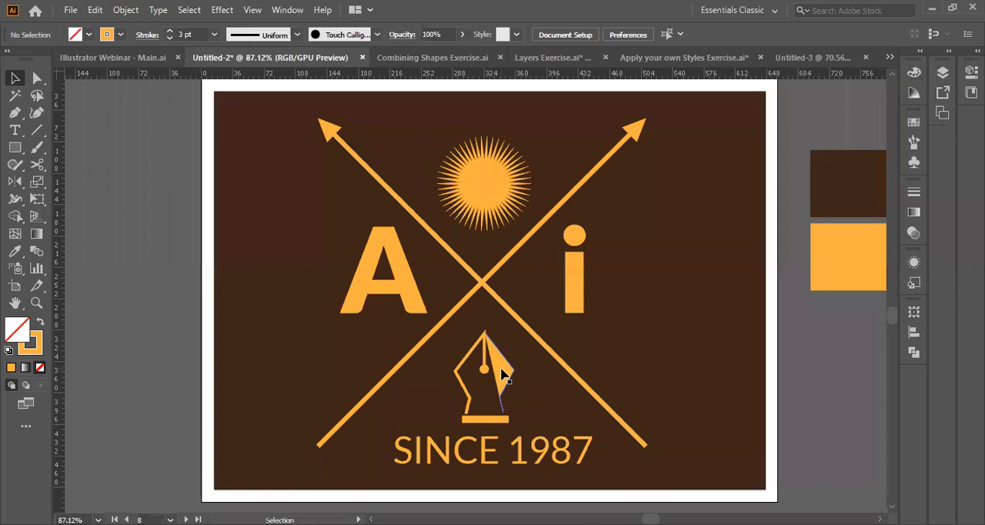
Review the artboard list and compare the emblem versions on the canvas, making Artboard 1 the active artboard.
{"action": "left_click", "coordinate": [942, 113]}
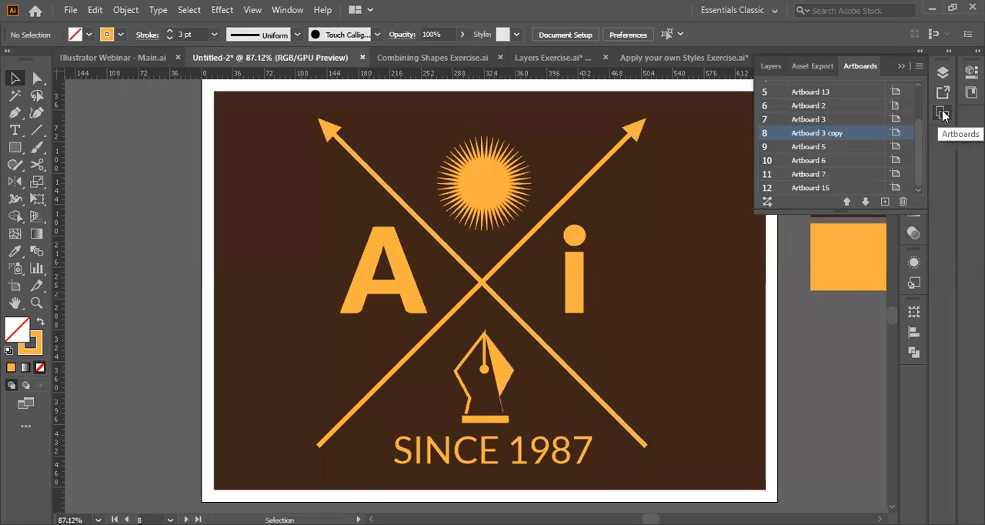
{"action": "scroll", "coordinate": [162, 372], "scroll_direction": "left", "scroll_amount": 15}
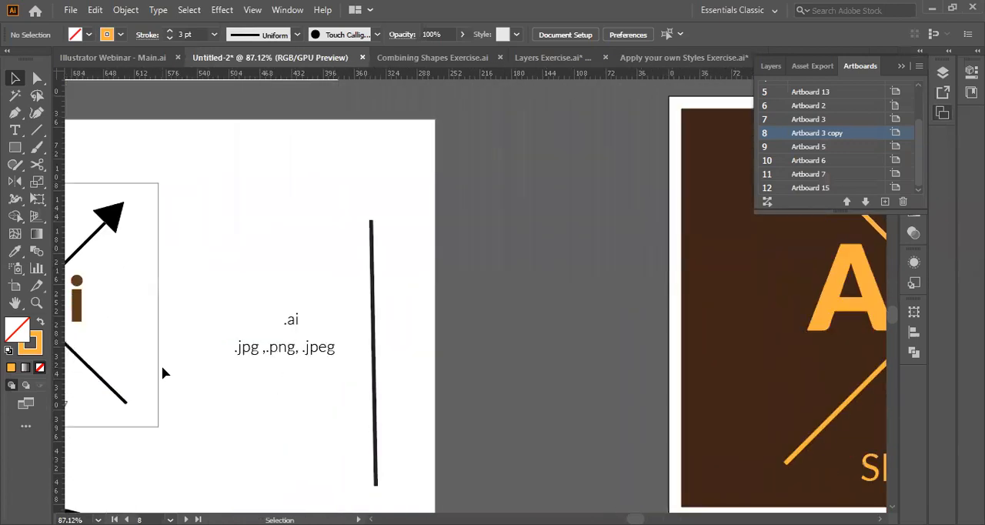
{"action": "scroll", "coordinate": [162, 372], "scroll_direction": "up", "scroll_amount": 5}
{"action": "scroll", "coordinate": [162, 372], "scroll_direction": "right", "scroll_amount": 10}
{"action": "scroll", "coordinate": [162, 371], "scroll_direction": "down", "scroll_amount": 5}
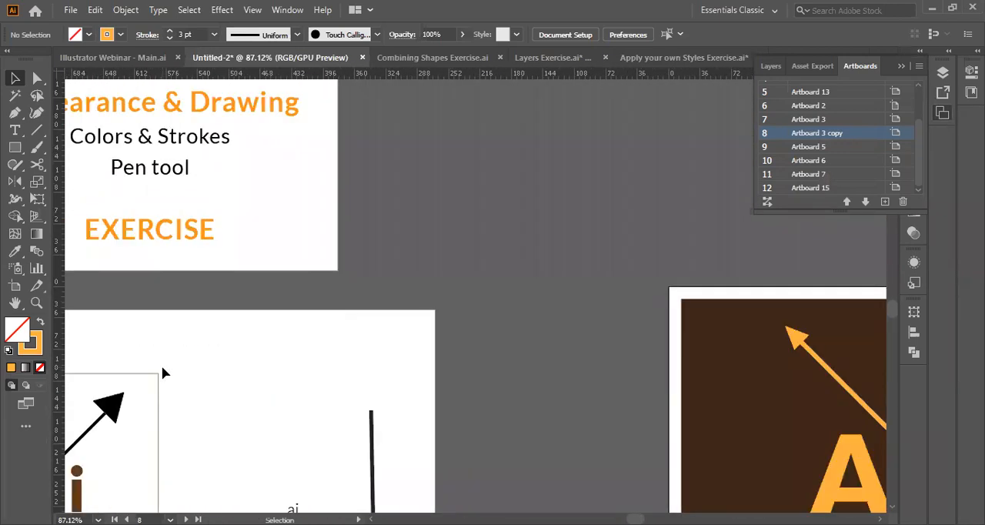
{"action": "scroll", "coordinate": [162, 372], "scroll_direction": "right", "scroll_amount": 10}
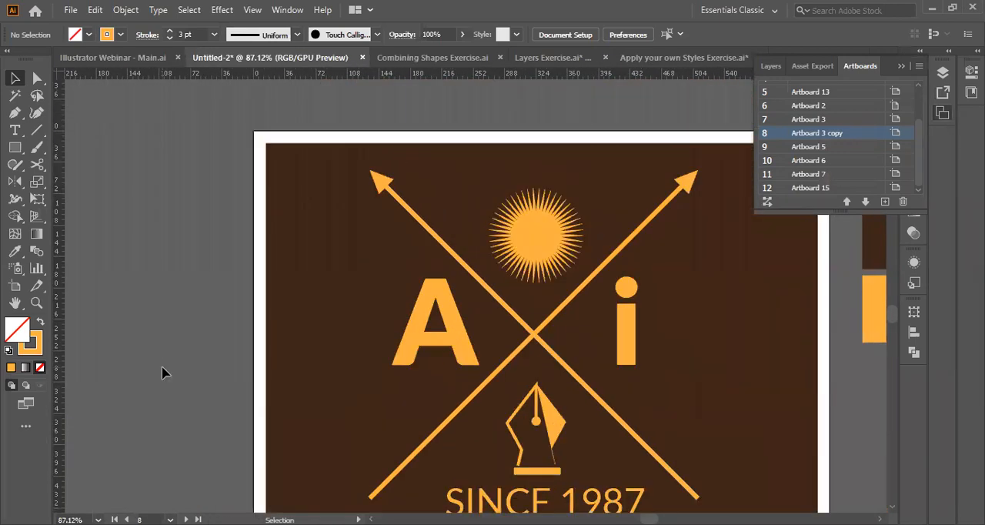
{"action": "scroll", "coordinate": [161, 372], "scroll_direction": "down", "scroll_amount": 1}
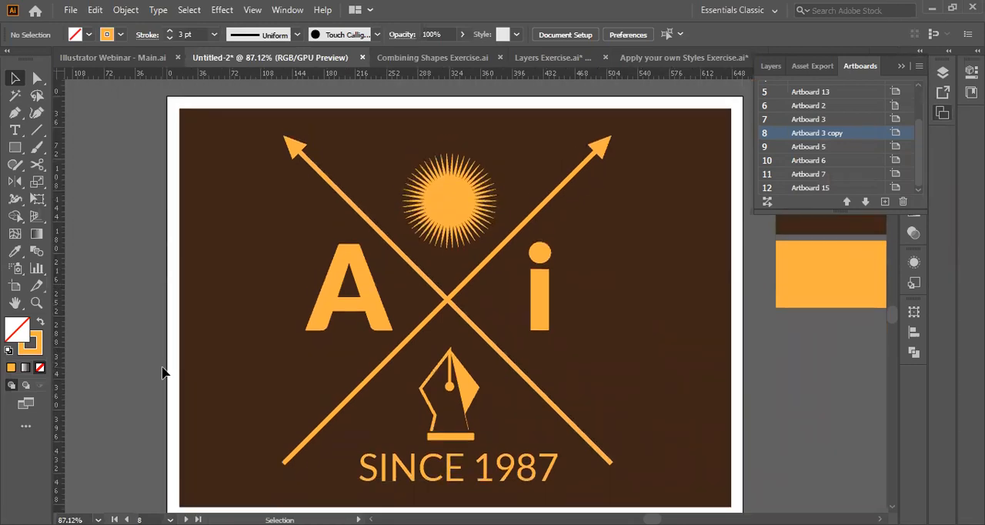
{"action": "scroll", "coordinate": [859, 134], "scroll_direction": "up", "scroll_amount": 2}
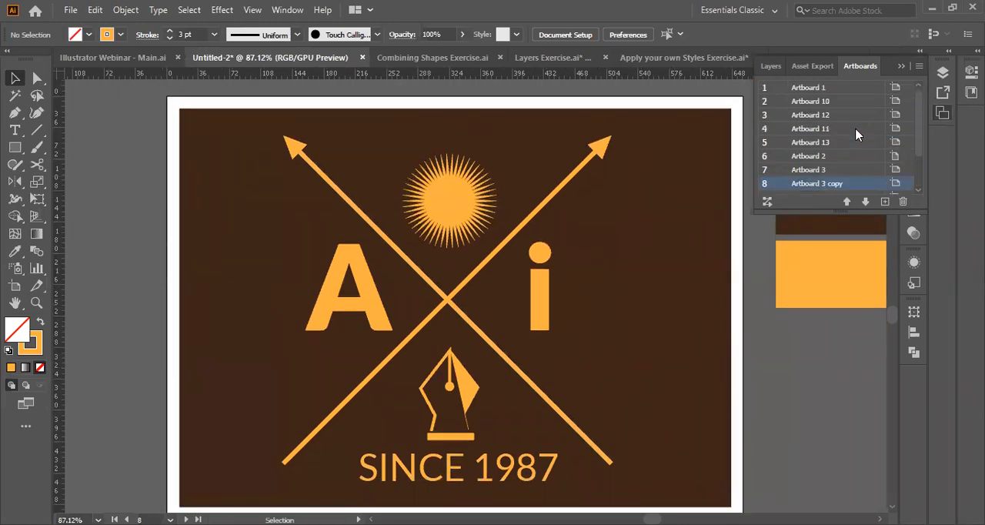
{"action": "left_click", "coordinate": [836, 92]}
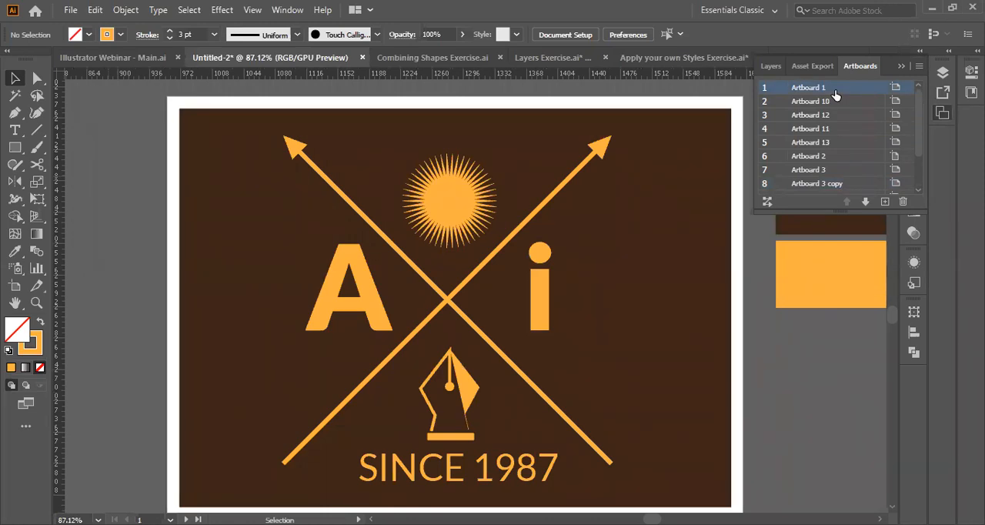
Expand Layer 1 and look up where the brown rectangle and the orange emblem group sit among its objects.
{"action": "left_click", "coordinate": [212, 222]}
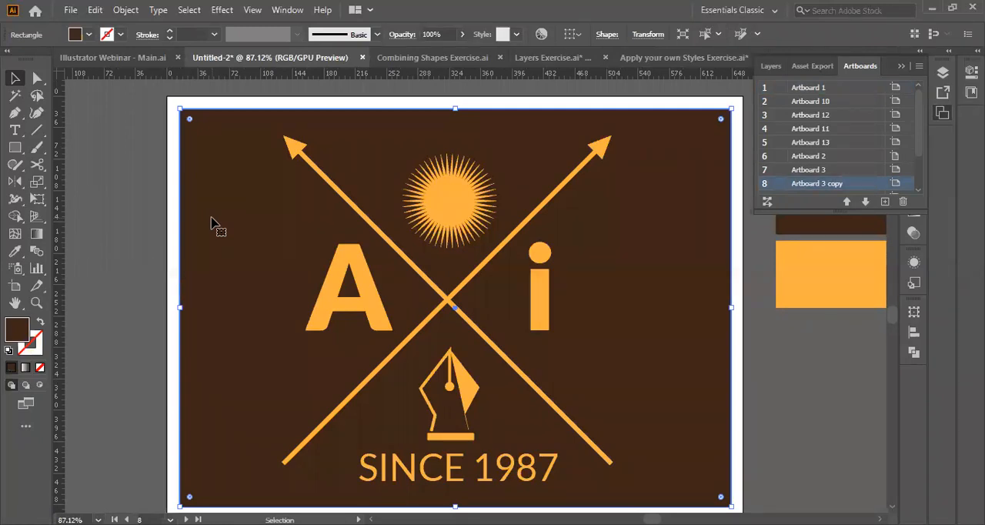
{"action": "left_click", "coordinate": [770, 66]}
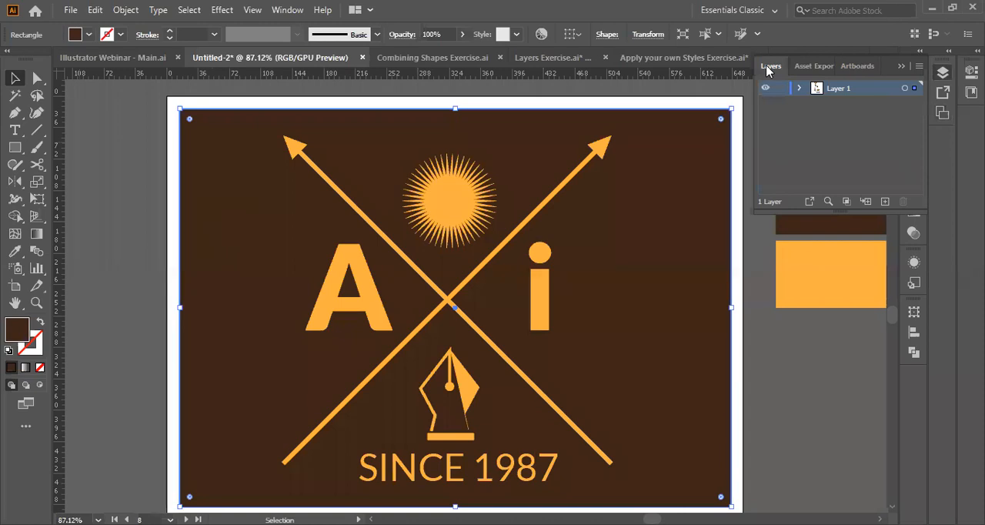
{"action": "left_click", "coordinate": [799, 88]}
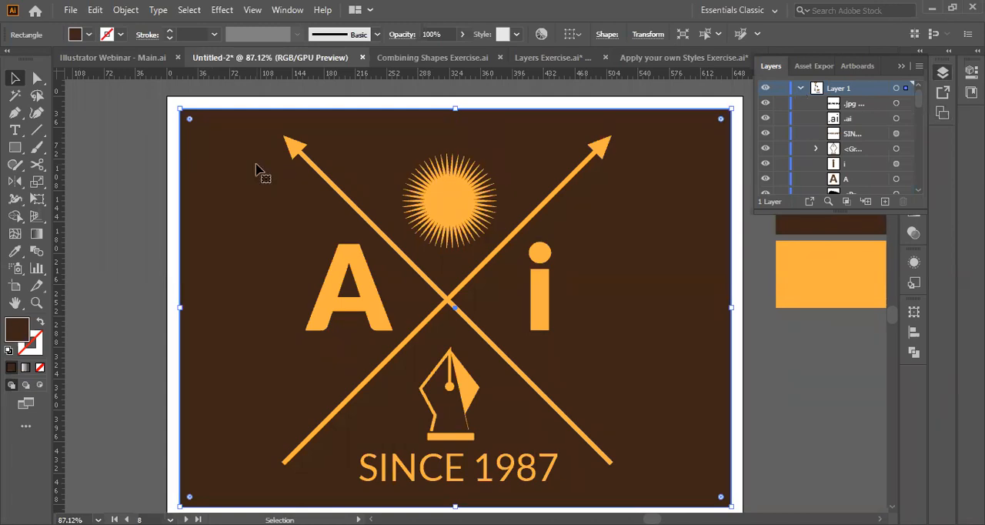
{"action": "left_click", "coordinate": [801, 89]}
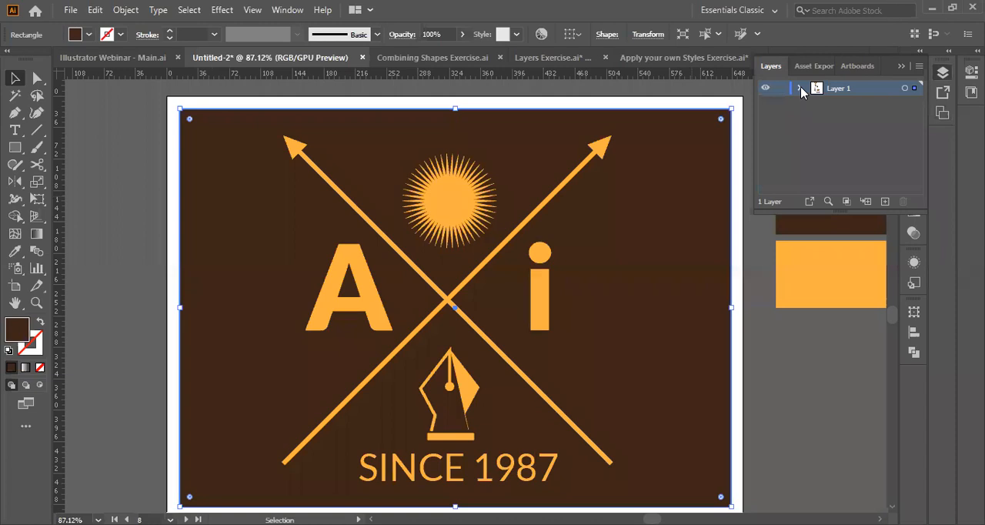
{"action": "left_click", "coordinate": [801, 89]}
{"action": "scroll", "coordinate": [847, 173], "scroll_direction": "down", "scroll_amount": 3}
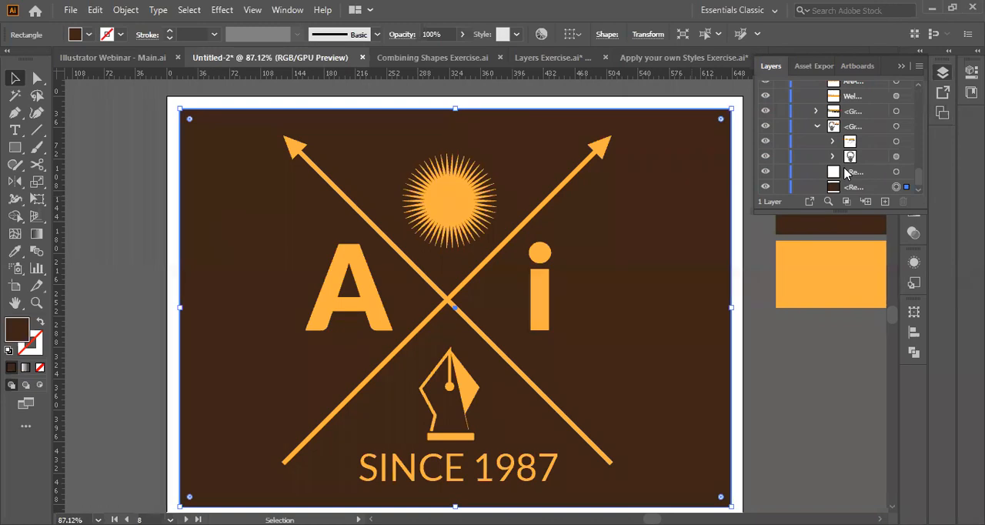
{"action": "left_click", "coordinate": [459, 299]}
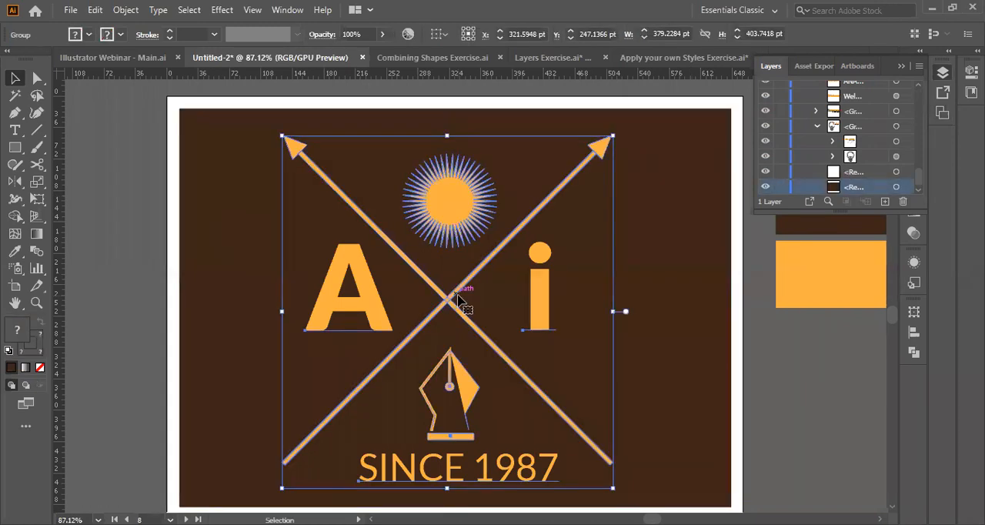
{"action": "scroll", "coordinate": [868, 151], "scroll_direction": "up", "scroll_amount": 4}
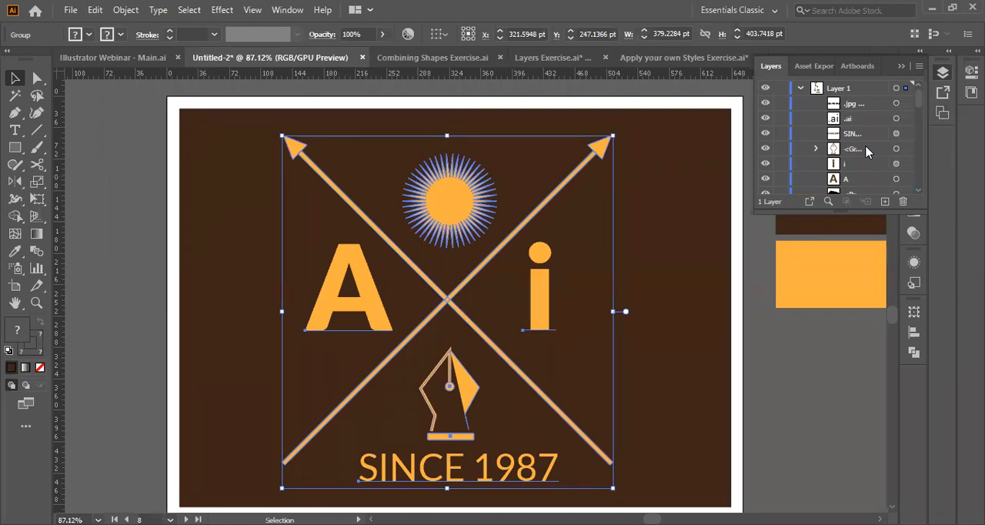
Select the dark brown background rectangle and add a new layer named Brown.
{"action": "left_click", "coordinate": [701, 223]}
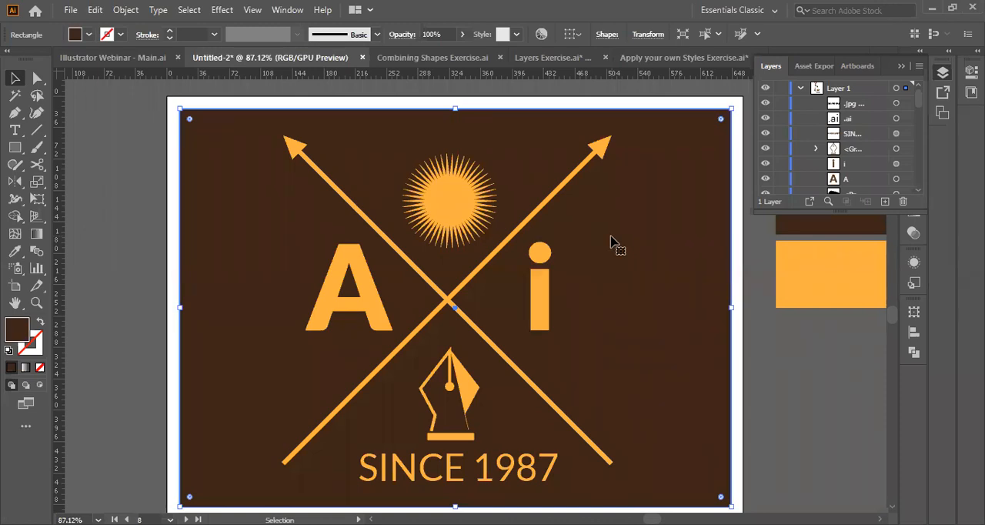
{"action": "left_click", "coordinate": [885, 201]}
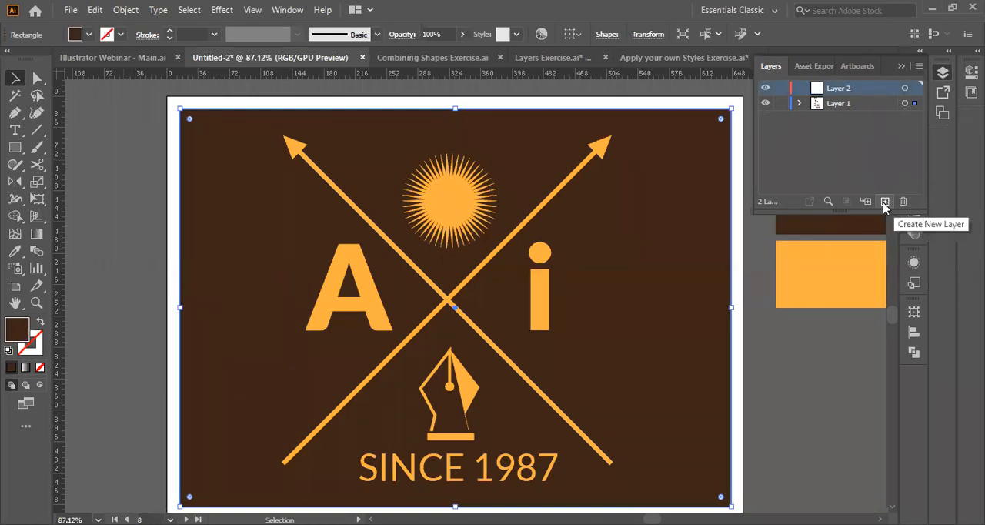
{"action": "double_click", "coordinate": [836, 91]}
{"action": "type", "text": "Brown"}
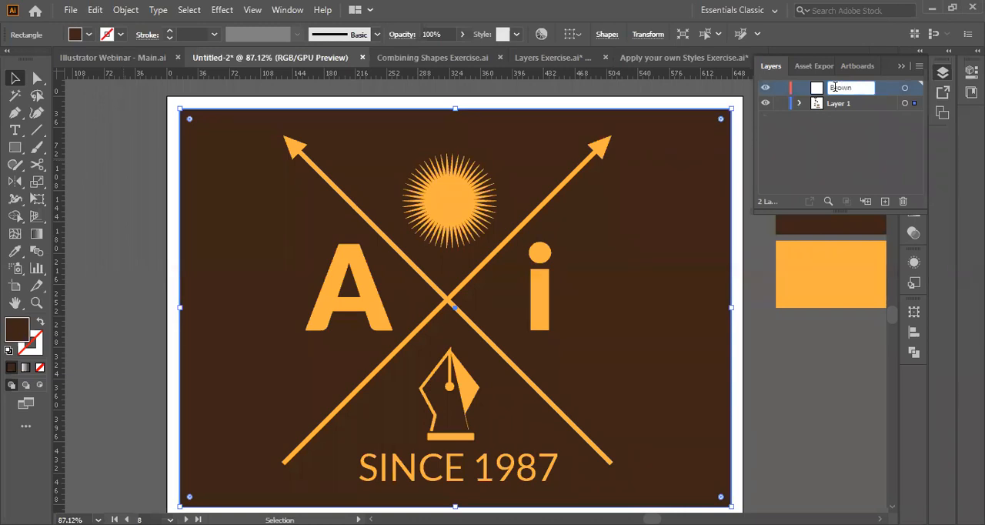
{"action": "type", "text": " background"}
Complete the new layer's name as Brown background.
{"action": "key", "text": "Return"}
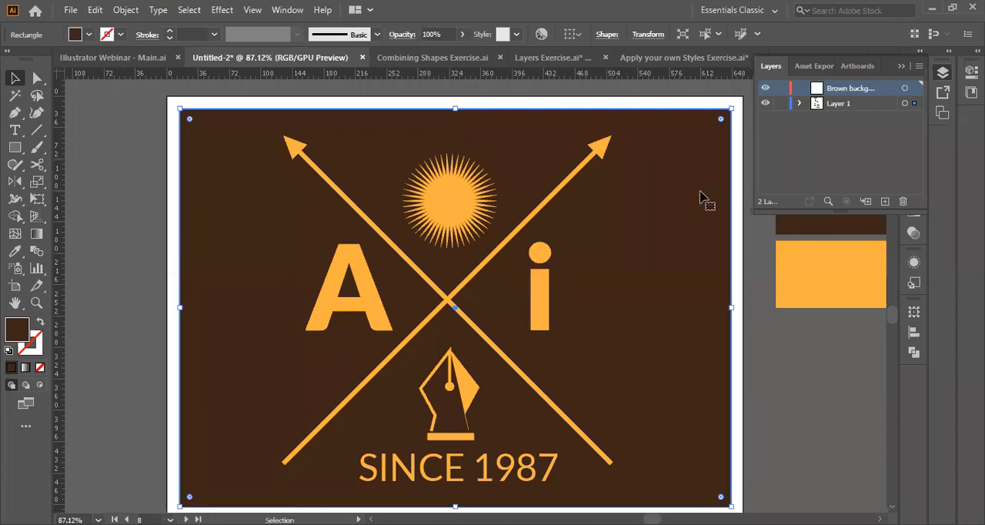
Select the dark brown background rectangle and transfer it from Layer 1 to the Brown background layer.
{"action": "left_click", "coordinate": [799, 103]}
{"action": "left_click", "coordinate": [801, 104]}
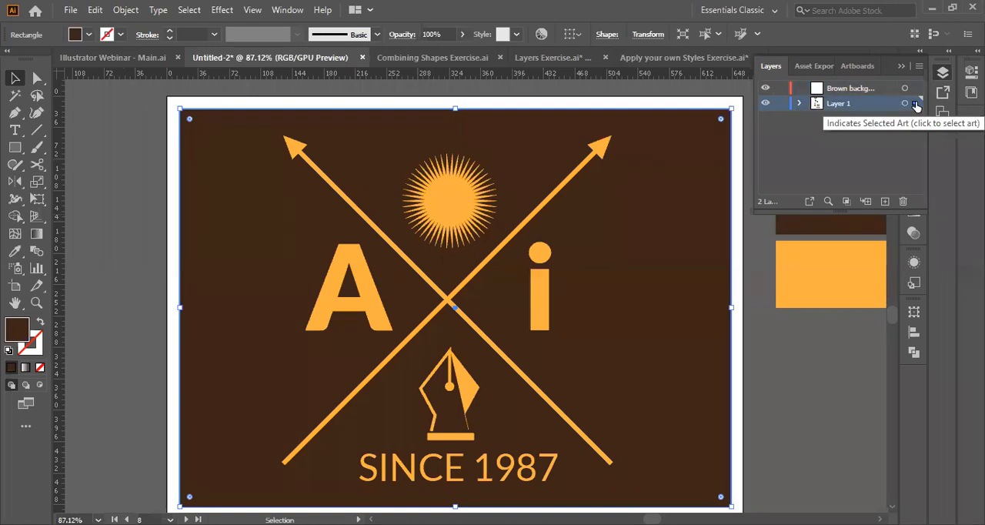
{"action": "key", "text": "ctrl+shift+a"}
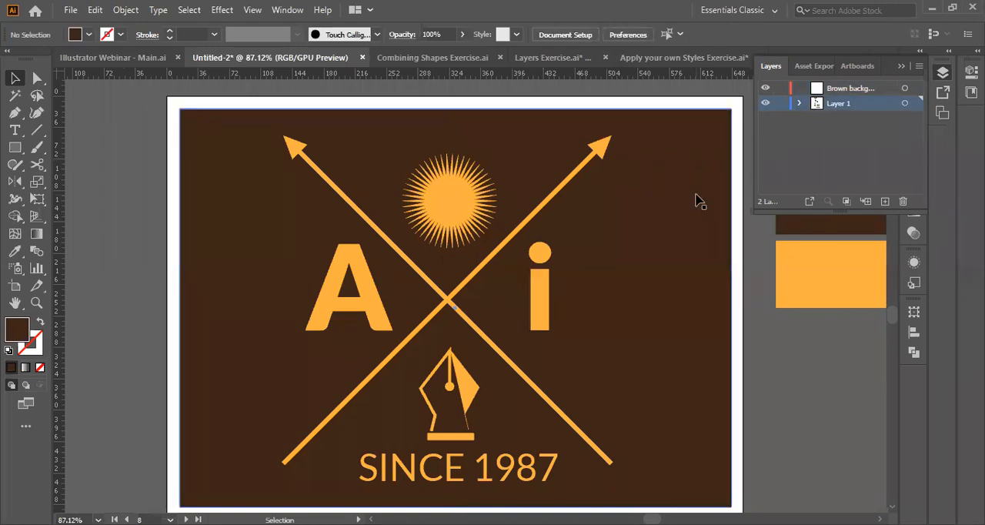
{"action": "left_click", "coordinate": [702, 156]}
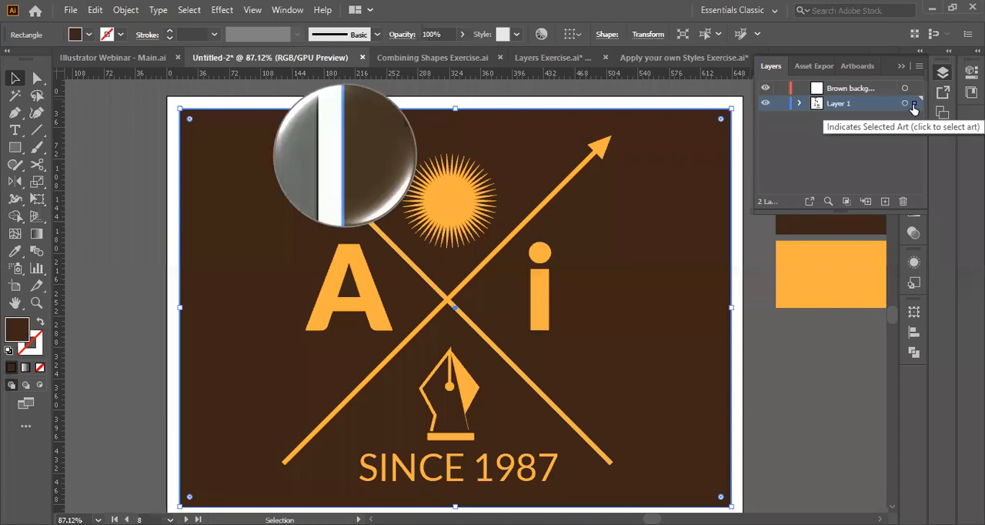
{"action": "left_click", "coordinate": [801, 103]}
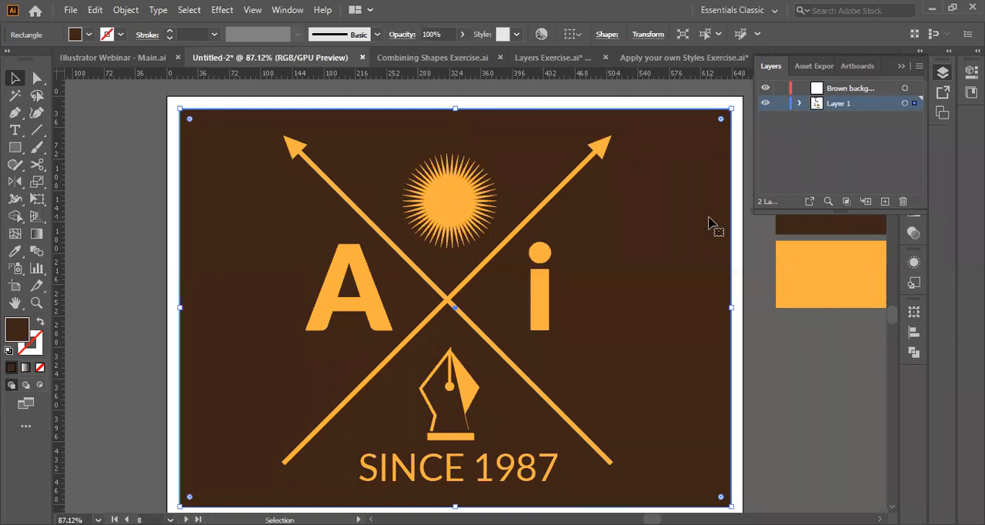
{"action": "left_click", "coordinate": [552, 58]}
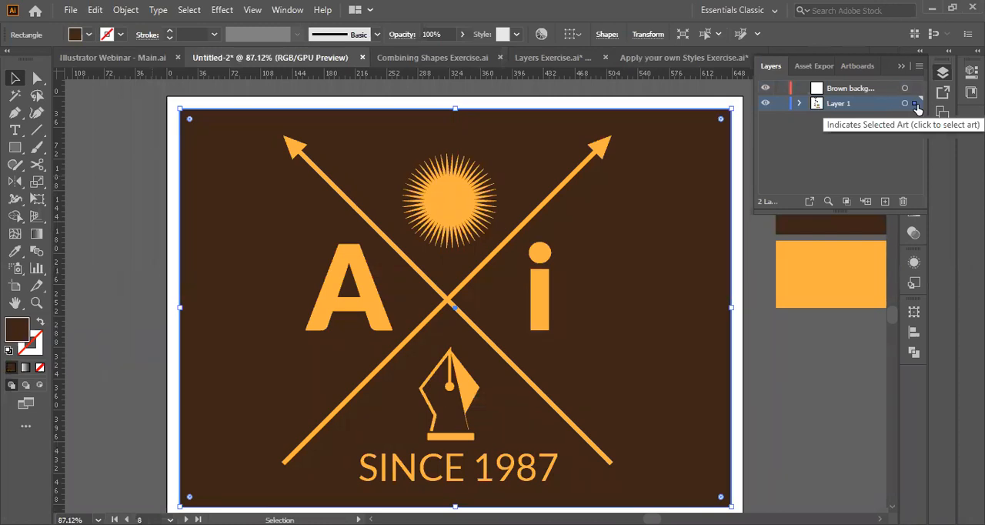
{"action": "left_click_drag", "start_coordinate": [914, 103], "coordinate": [917, 90]}
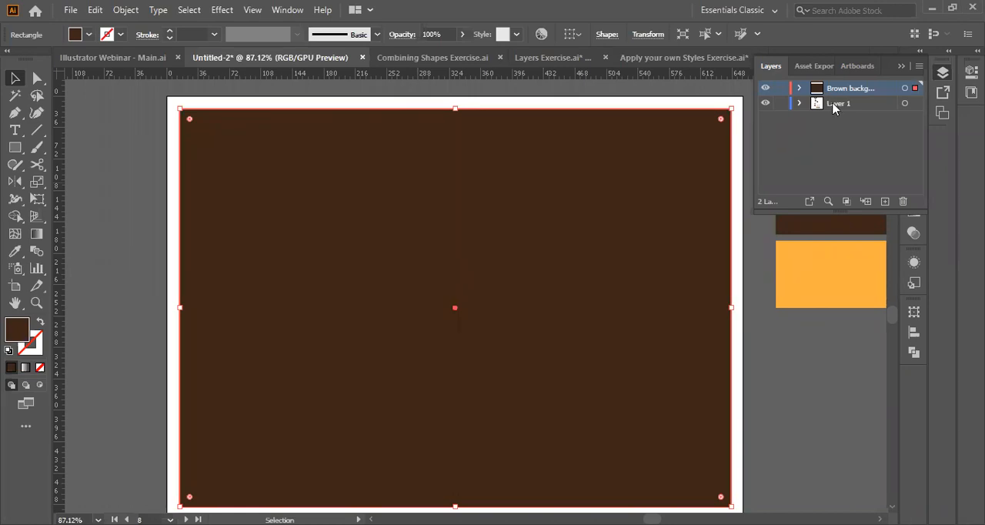
Reorder the layers so that Brown background sits below Layer 1.
{"action": "left_click", "coordinate": [835, 105]}
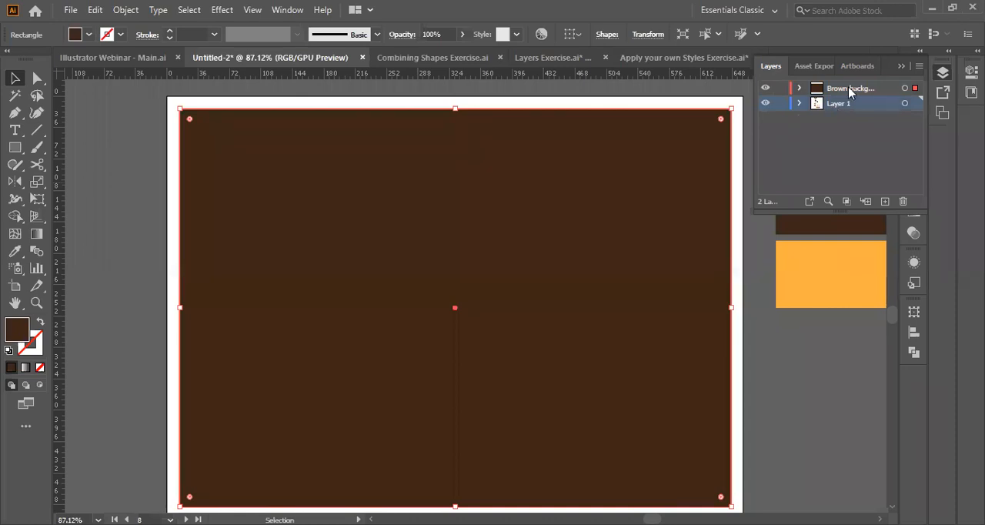
{"action": "left_click", "coordinate": [852, 90]}
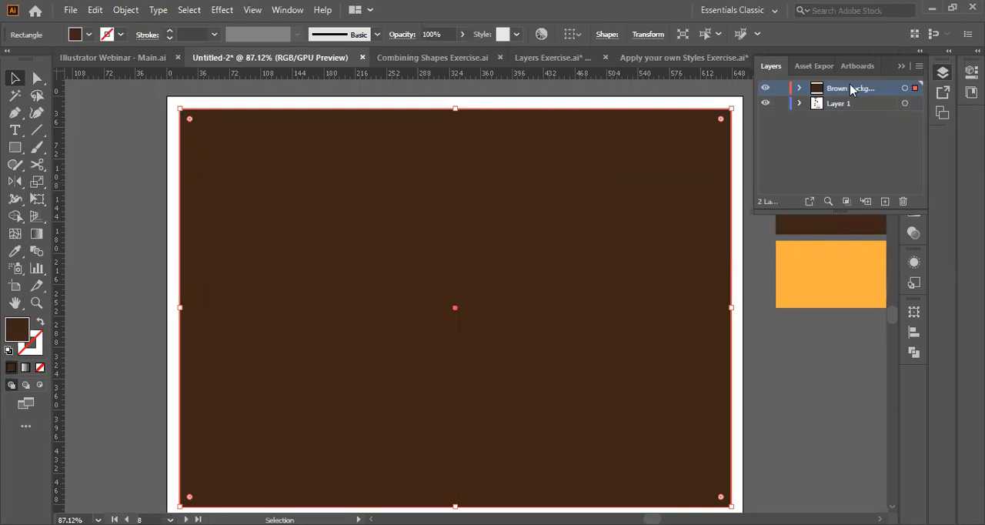
{"action": "left_click_drag", "start_coordinate": [851, 91], "coordinate": [871, 112]}
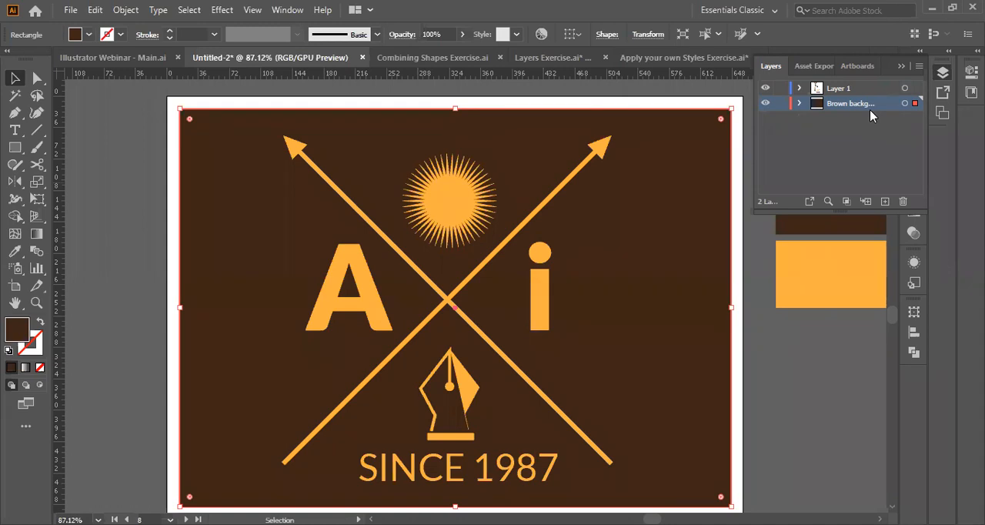
{"action": "left_click", "coordinate": [799, 103]}
{"action": "left_click", "coordinate": [799, 103]}
Switch to the Layers Exercise.ai document and magnify the location pin over Russia to 400%, cancelling the revert to the saved version.
{"action": "left_click", "coordinate": [557, 64]}
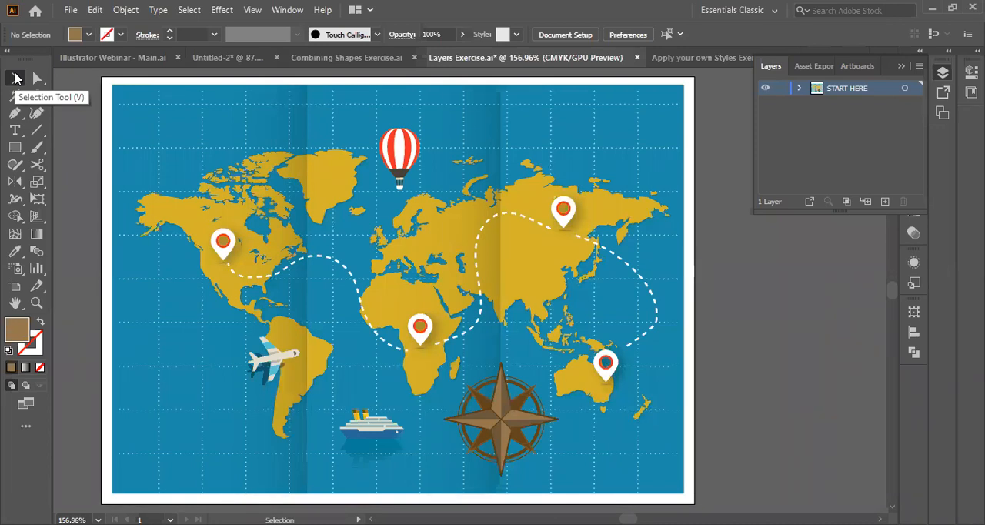
{"action": "left_click", "coordinate": [566, 211]}
{"action": "key", "text": "z"}
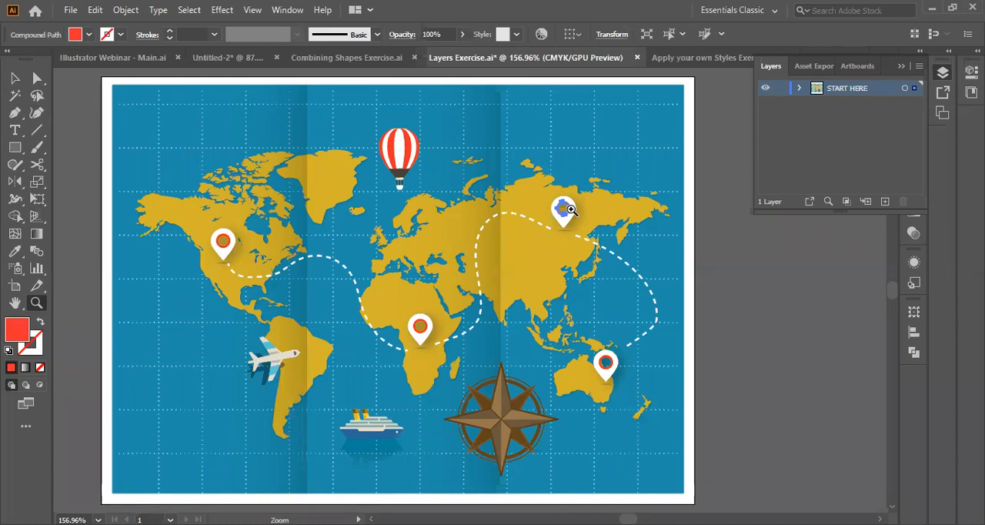
{"action": "key", "text": "ctrl+equal"}
{"action": "key", "text": "ctrl+equal"}
{"action": "key", "text": "ctrl+equal"}
{"action": "key", "text": "F12"}
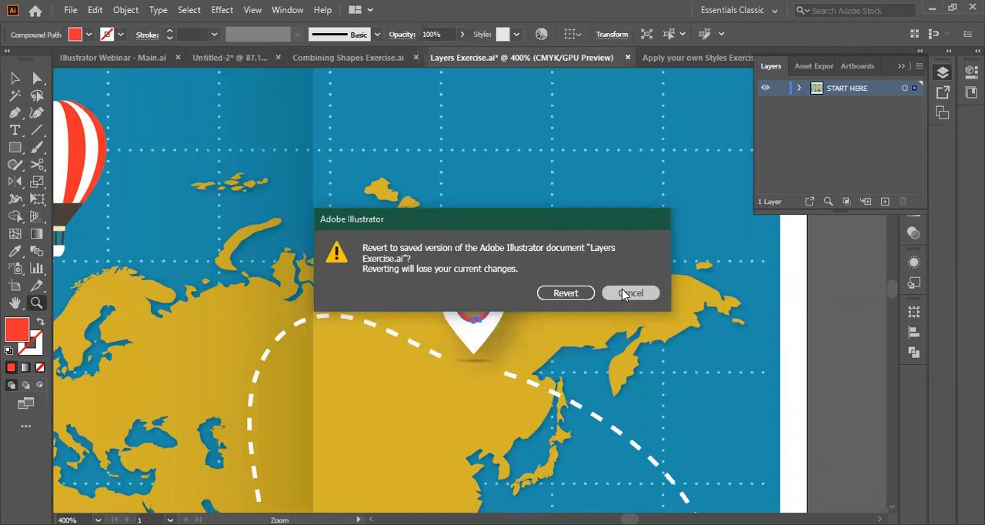
{"action": "left_click", "coordinate": [630, 293]}
{"action": "key", "text": "v"}
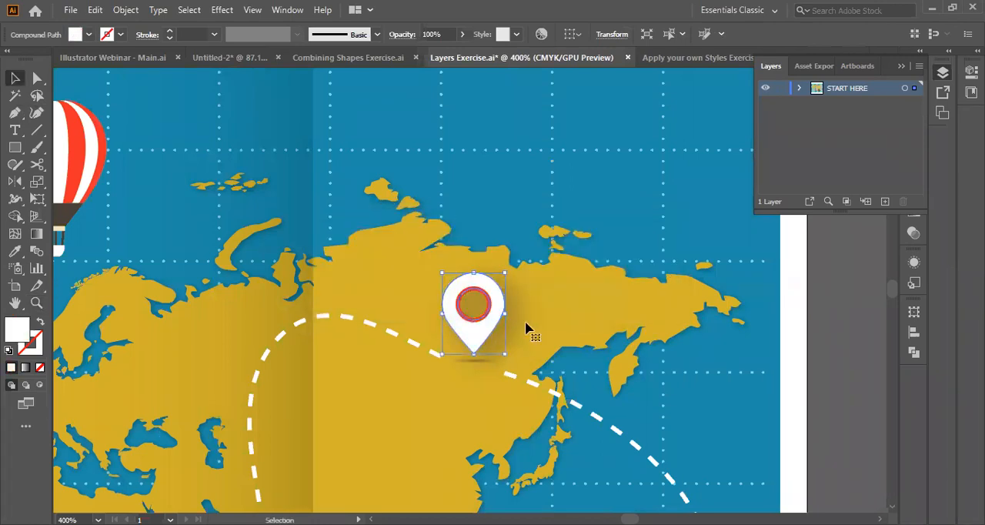
Select the red ring and the white body of the location pin over Russia together.
{"action": "left_click", "coordinate": [472, 320]}
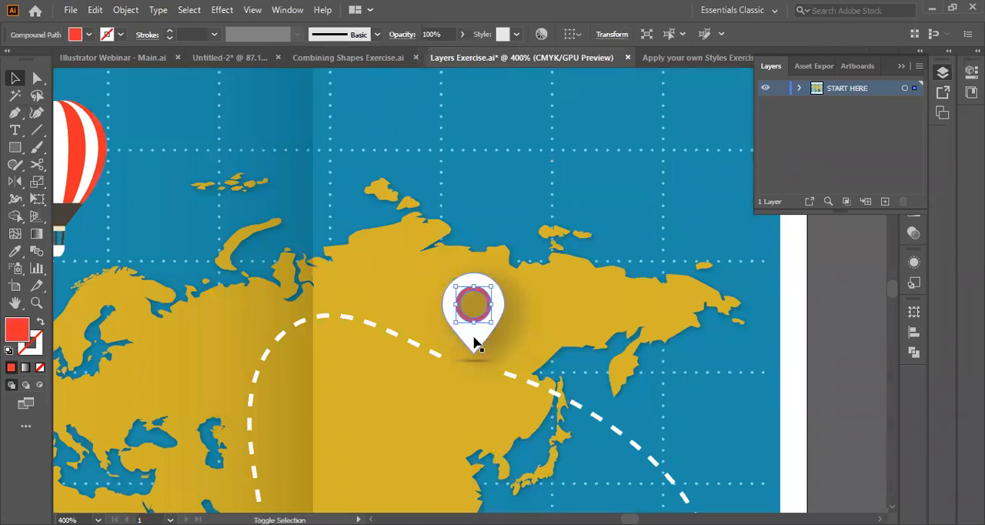
{"action": "left_click", "coordinate": [474, 343], "text": "shift"}
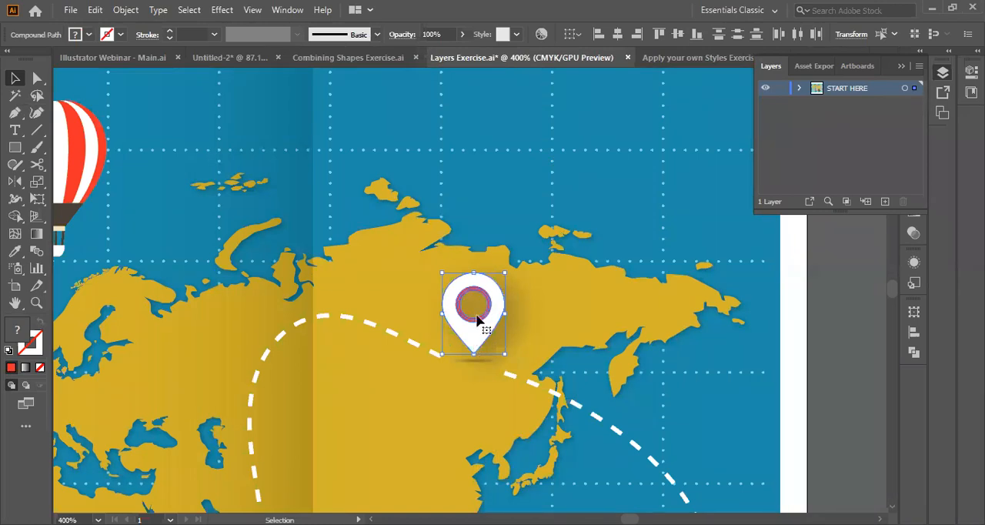
{"action": "left_click", "coordinate": [477, 318], "text": "shift"}
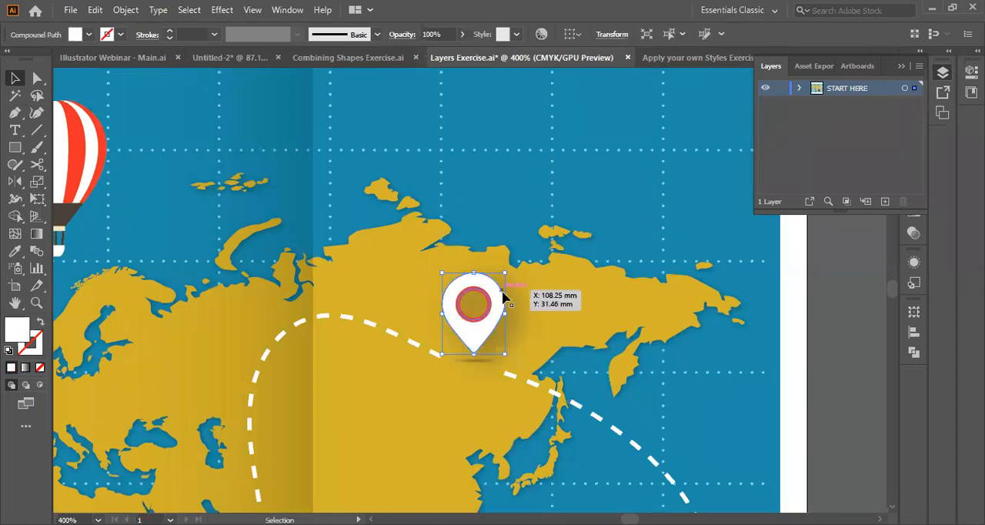
{"action": "left_click", "coordinate": [470, 318], "text": "shift"}
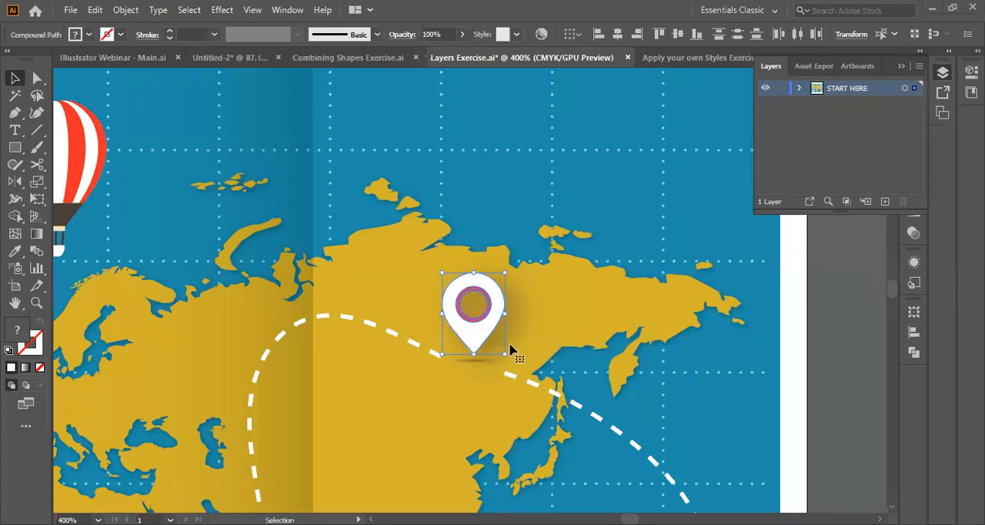
Examine the anchor points and the available object commands for the selected ring and body of the Russia pin.
{"action": "key", "text": "a"}
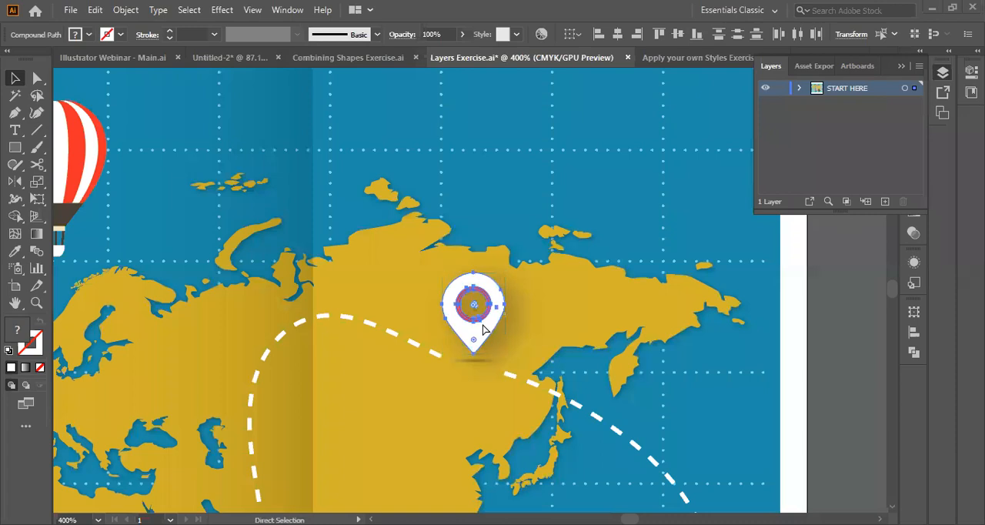
{"action": "key", "text": "v"}
{"action": "right_click", "coordinate": [467, 328]}
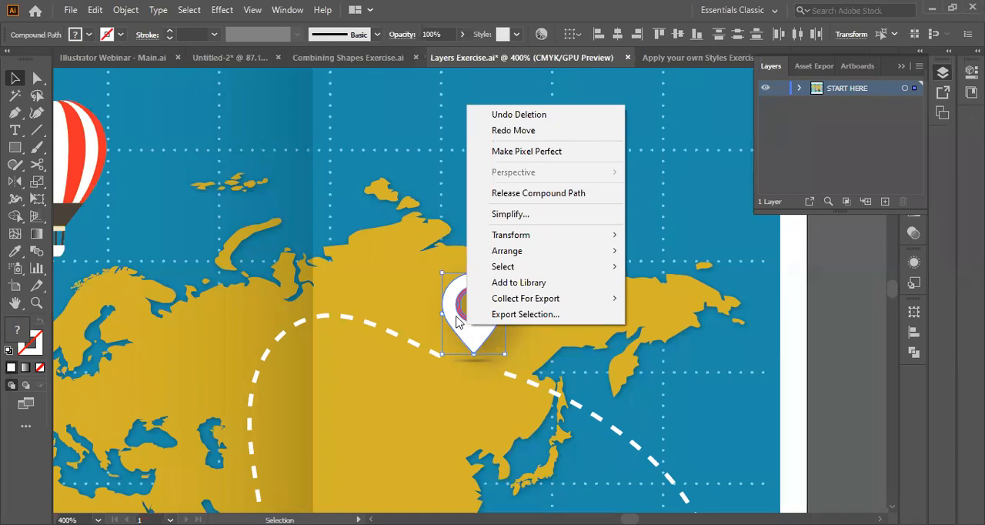
{"action": "left_click", "coordinate": [457, 315]}
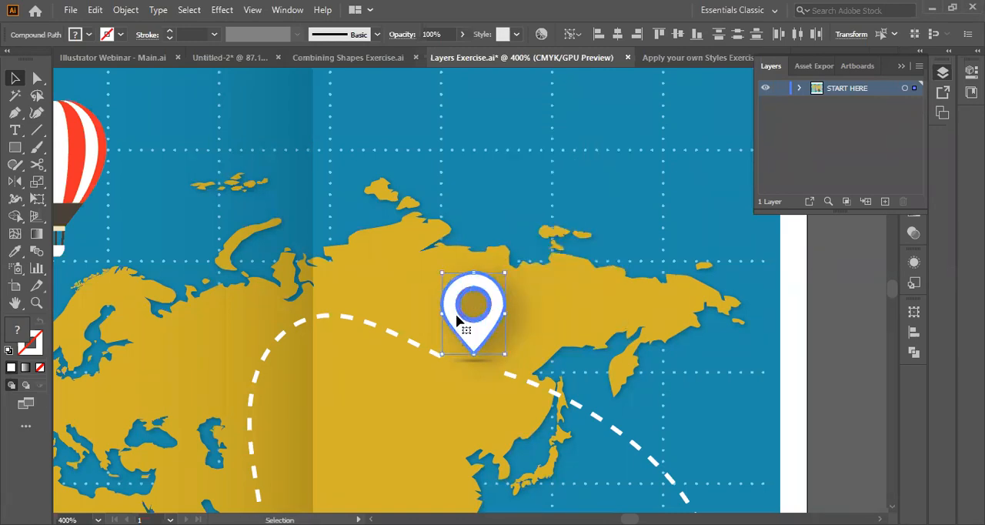
{"action": "right_click", "coordinate": [470, 333]}
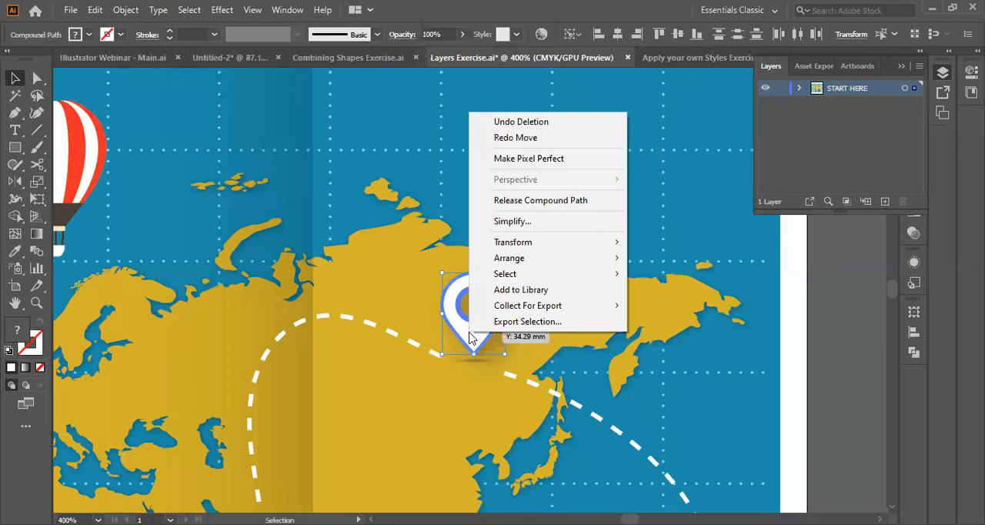
{"action": "left_click", "coordinate": [475, 325]}
{"action": "right_click", "coordinate": [475, 323]}
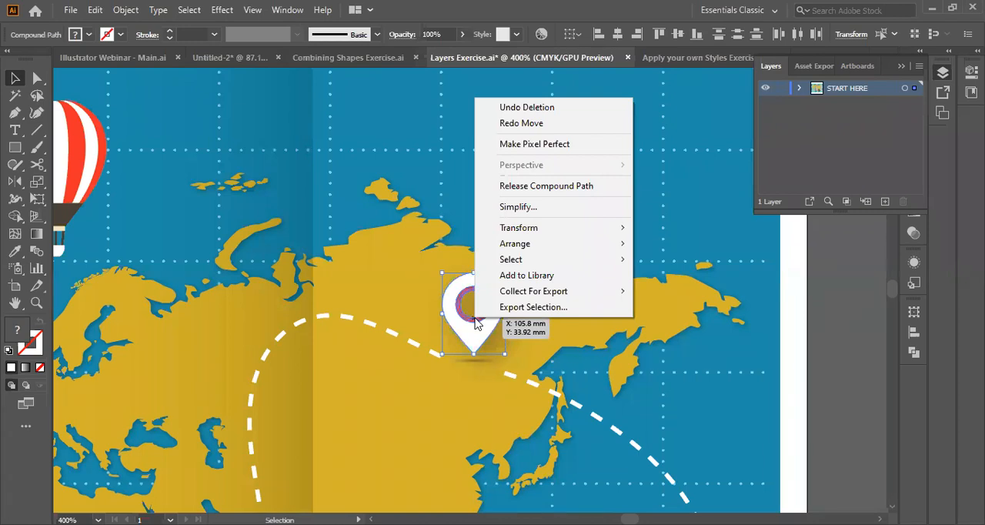
{"action": "left_click_drag", "start_coordinate": [475, 324], "coordinate": [763, 384]}
{"action": "key", "text": "ctrl+z"}
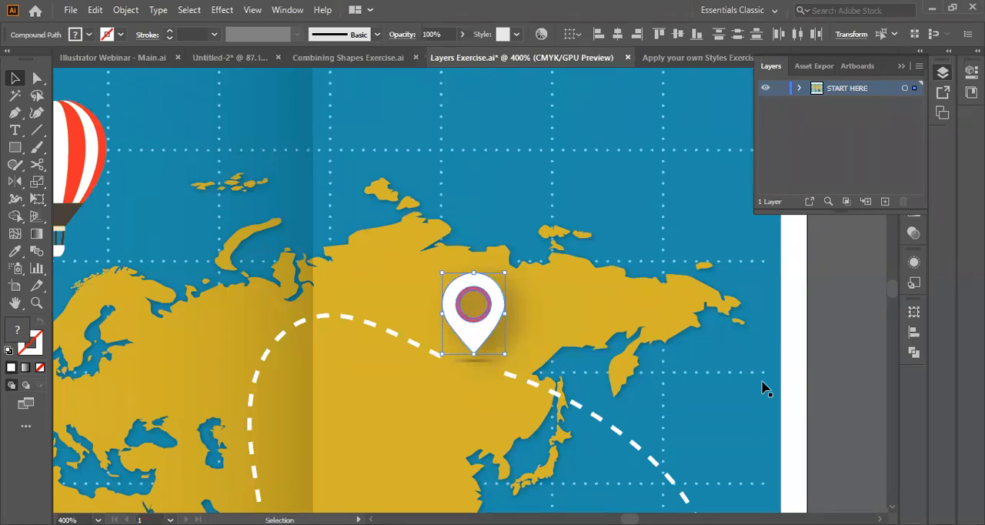
{"action": "left_click", "coordinate": [473, 322]}
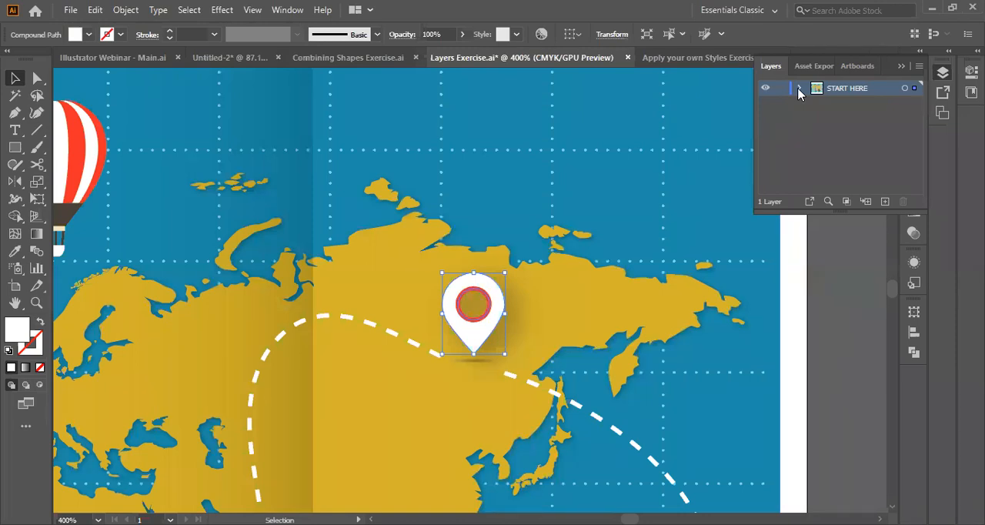
Fit the map artboard in view and check which separate paths make up the compass star, clearing the selection at the end.
{"action": "key", "text": "ctrl+0"}
{"action": "left_click", "coordinate": [586, 419]}
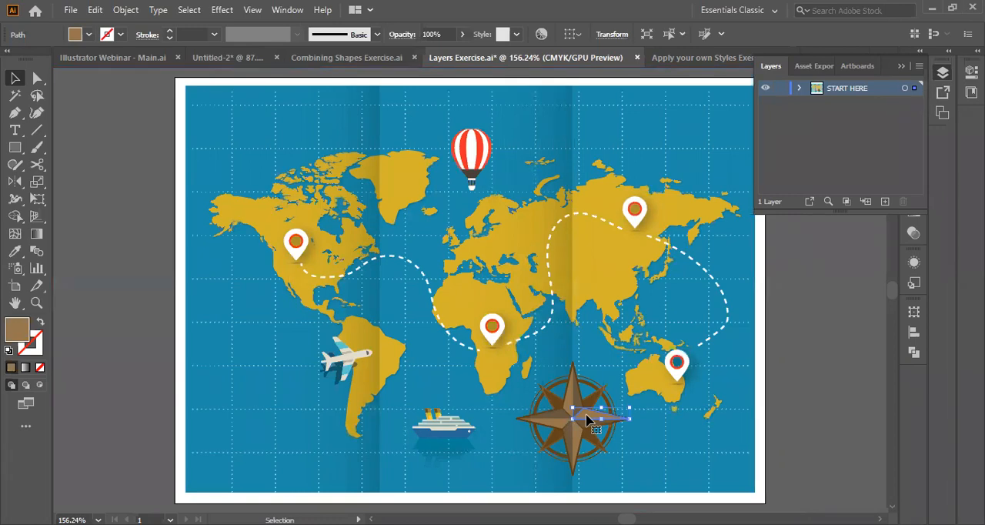
{"action": "left_click", "coordinate": [574, 439]}
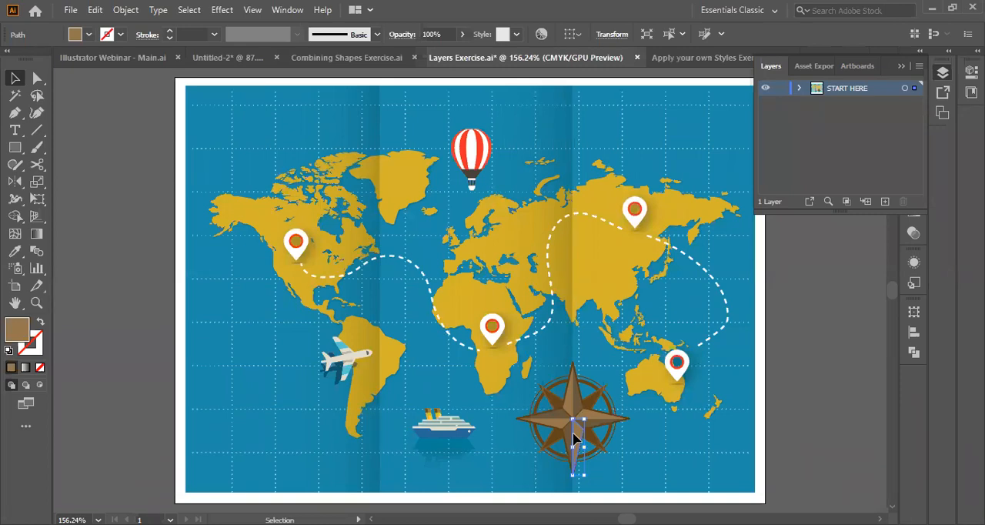
{"action": "left_click", "coordinate": [571, 403], "text": "shift"}
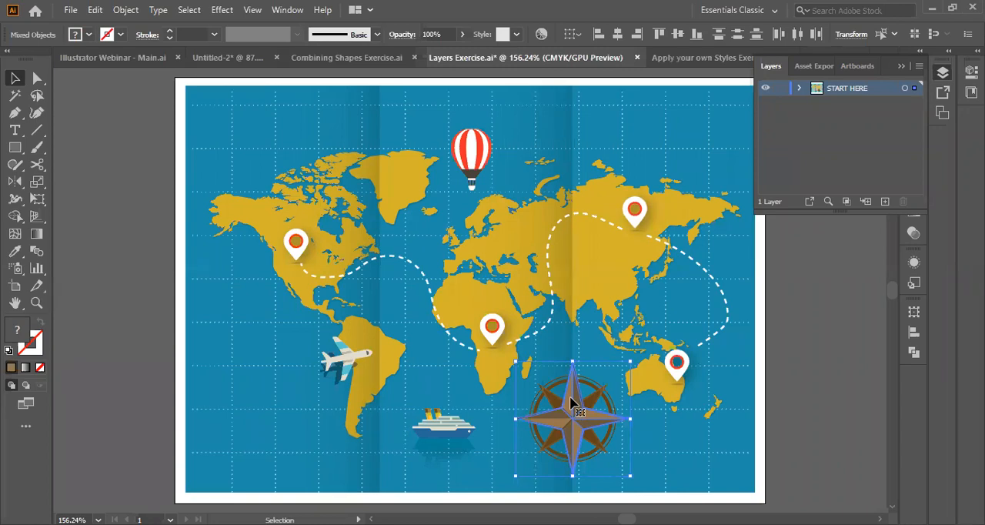
{"action": "key", "text": "ctrl+shift+a"}
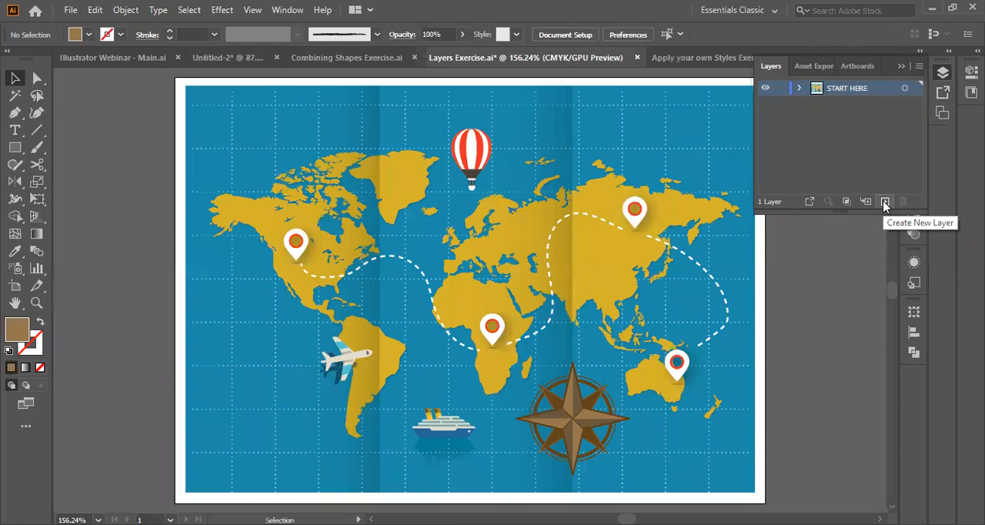
Add a new layer above START HERE and name it background.
{"action": "left_click", "coordinate": [885, 203]}
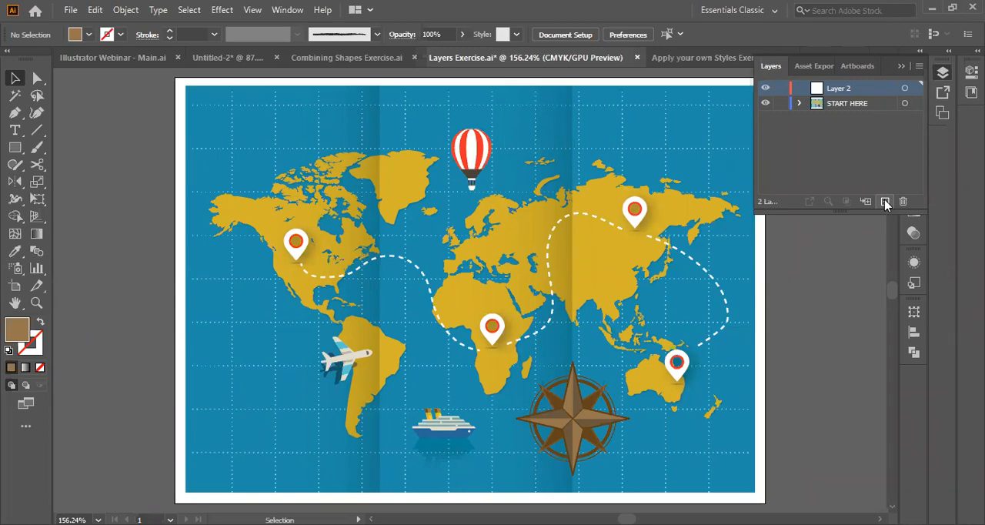
{"action": "double_click", "coordinate": [839, 88]}
{"action": "key", "text": "BackSpace"}
{"action": "type", "text": "Map"}
{"action": "key", "text": "BackSpace"}
{"action": "key", "text": "BackSpace"}
{"action": "key", "text": "BackSpace"}
{"action": "type", "text": "background"}
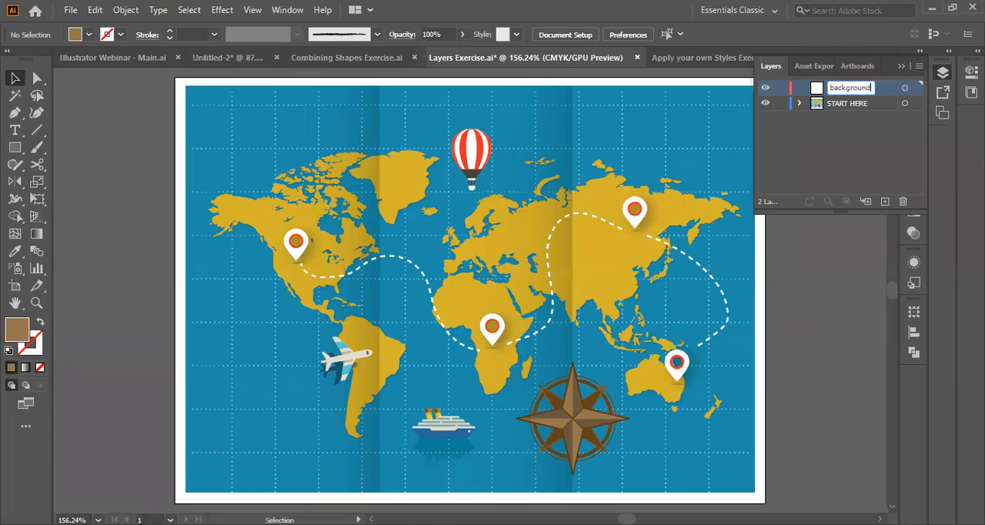
{"action": "left_click", "coordinate": [865, 135]}
Transfer the blue rectangle behind the map to the background layer and place that layer below START HERE.
{"action": "left_click", "coordinate": [729, 127]}
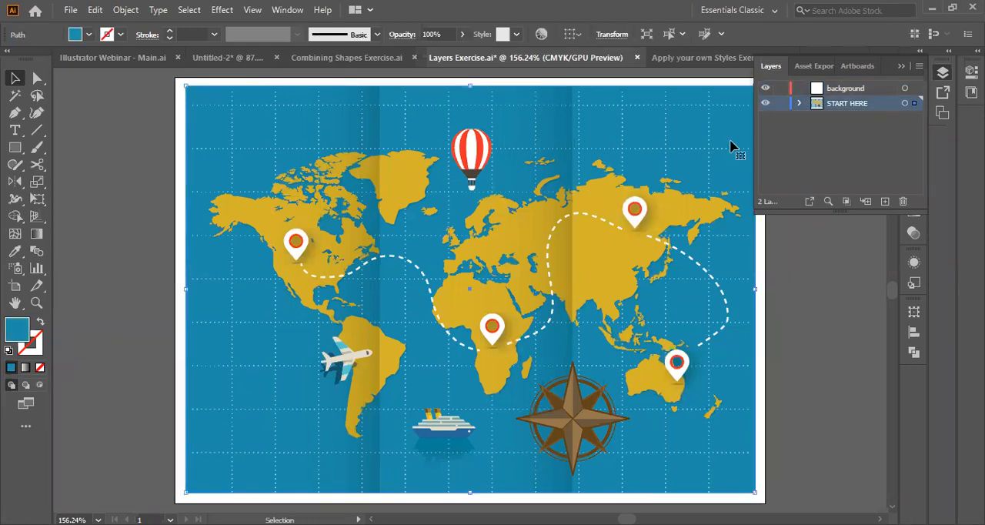
{"action": "scroll", "coordinate": [732, 147], "scroll_direction": "right", "scroll_amount": 3}
{"action": "scroll", "coordinate": [656, 147], "scroll_direction": "up", "scroll_amount": 1}
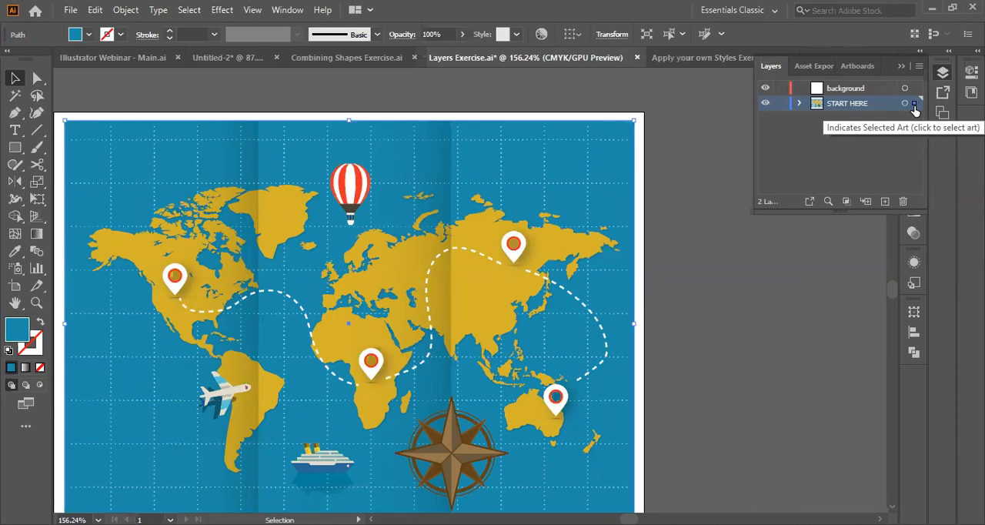
{"action": "left_click_drag", "start_coordinate": [914, 105], "coordinate": [916, 89]}
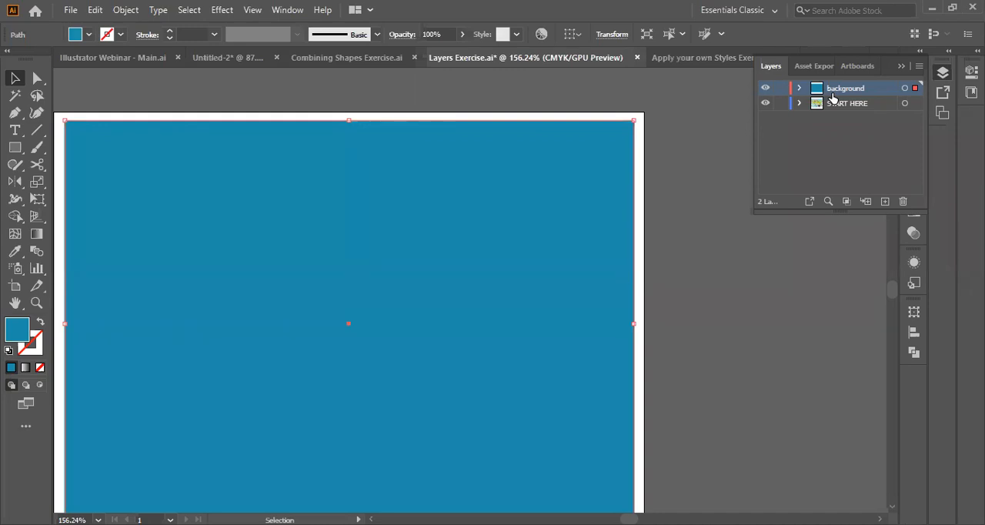
{"action": "left_click_drag", "start_coordinate": [832, 98], "coordinate": [841, 116]}
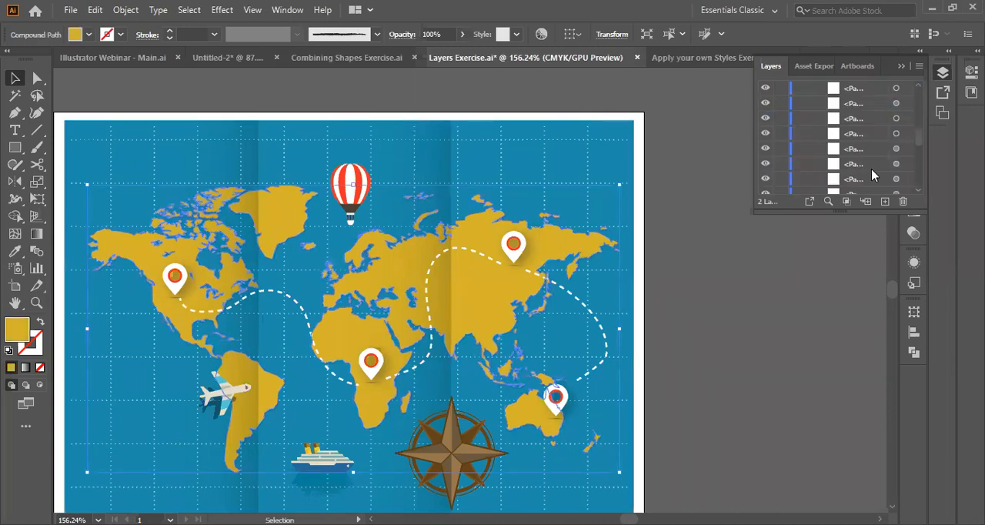
Add a new layer above START HERE and name it continents.
{"action": "scroll", "coordinate": [866, 161], "scroll_direction": "up", "scroll_amount": 3}
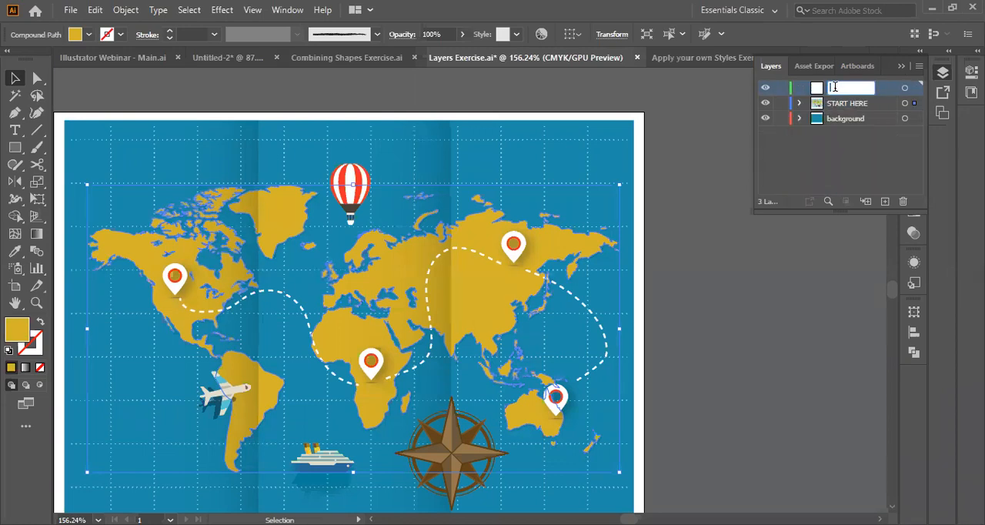
{"action": "type", "text": "continents"}
{"action": "key", "text": "Return"}
Transfer the yellow landmass shape to the continents layer and place that layer between START HERE and background.
{"action": "left_click_drag", "start_coordinate": [847, 88], "coordinate": [847, 124]}
{"action": "left_click_drag", "start_coordinate": [914, 88], "coordinate": [916, 120]}
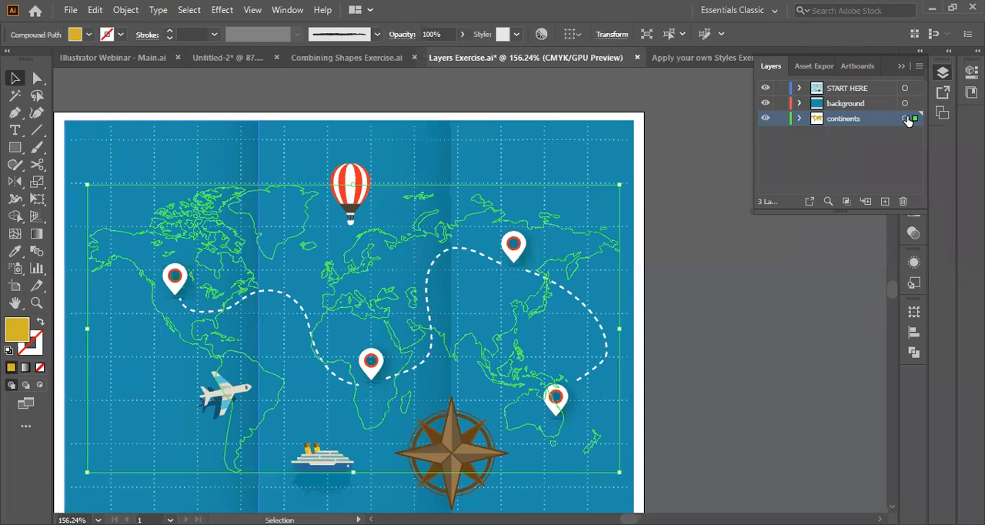
{"action": "left_click", "coordinate": [780, 121]}
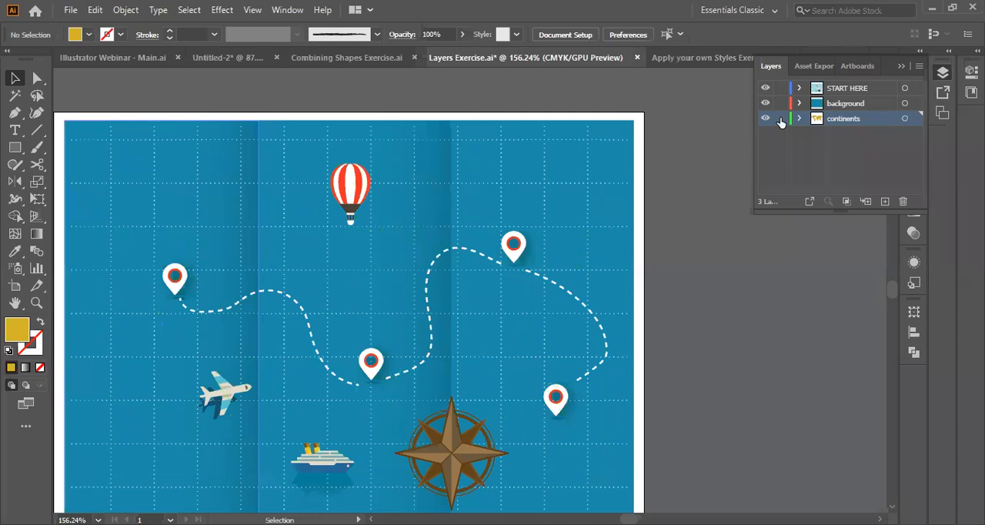
{"action": "key", "text": "ctrl+z"}
Hide and show the background layer repeatedly to check which artwork it holds.
{"action": "left_click", "coordinate": [765, 120]}
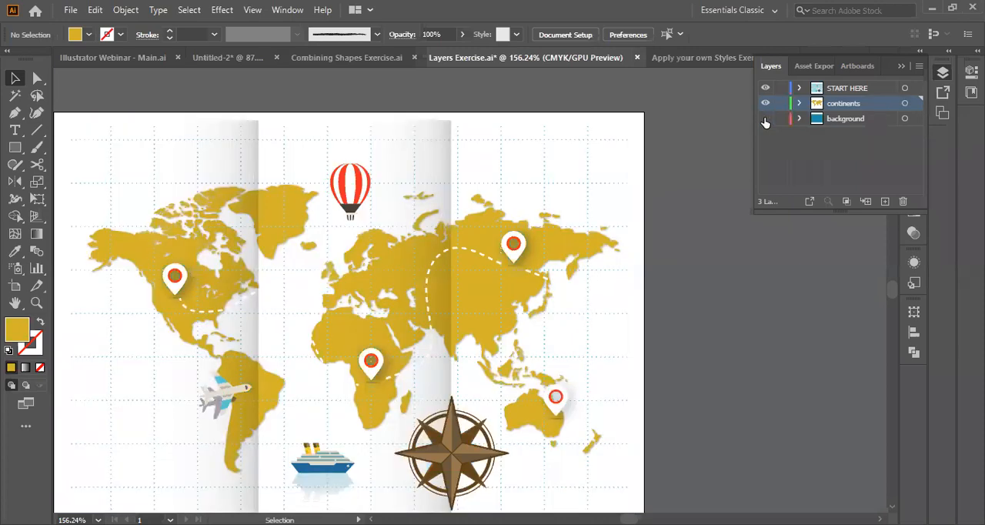
{"action": "left_click", "coordinate": [765, 120]}
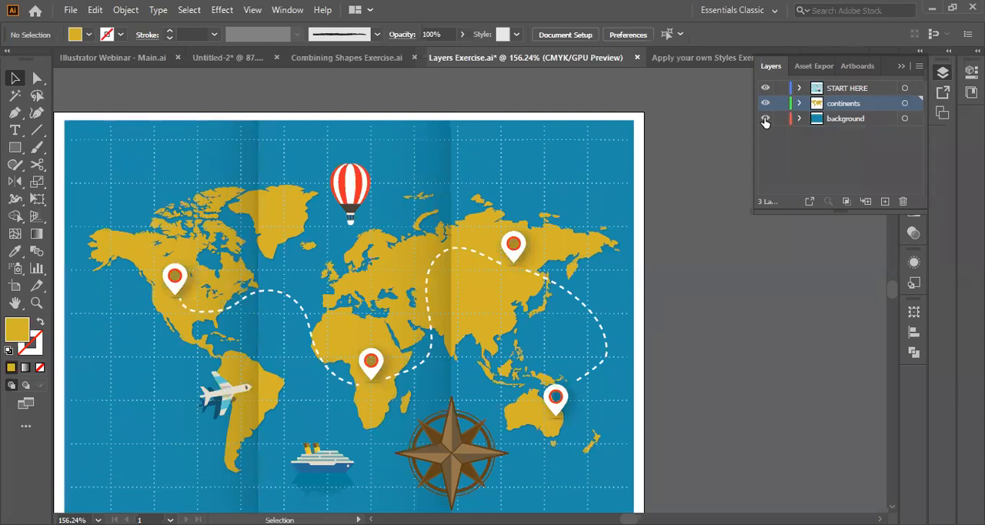
{"action": "left_click", "coordinate": [765, 120]}
{"action": "left_click", "coordinate": [765, 120]}
{"action": "left_click", "coordinate": [765, 120]}
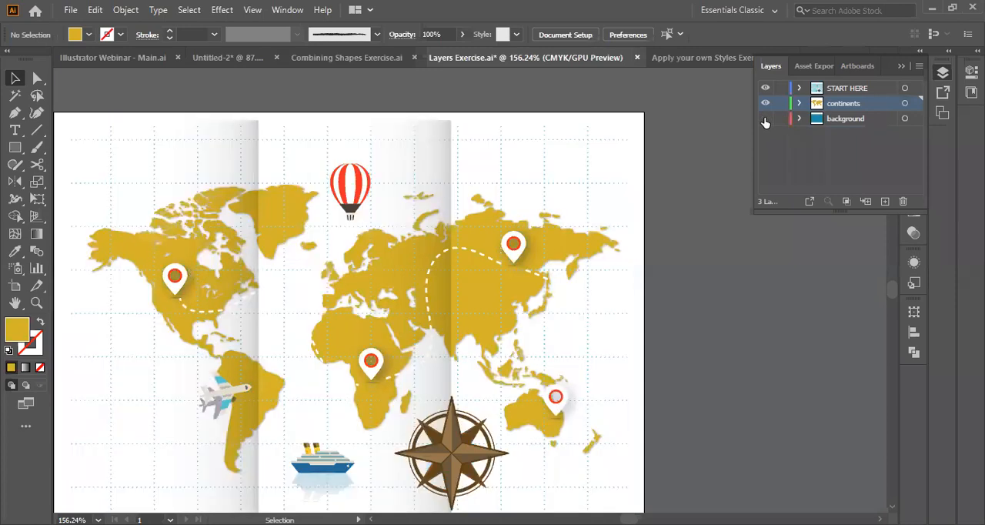
{"action": "left_click", "coordinate": [765, 121]}
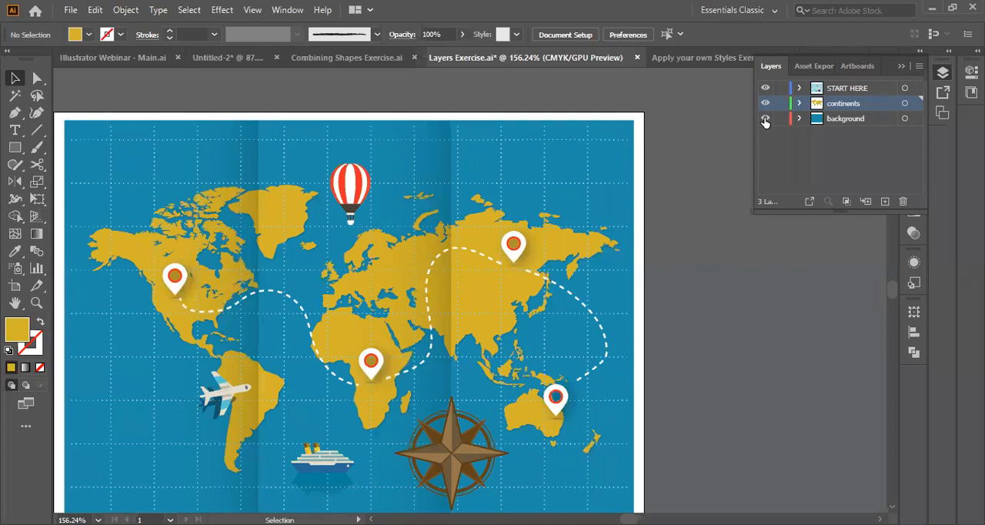
Test locking and unlocking the background layer, and lock both the background and continents layers.
{"action": "left_click", "coordinate": [780, 119]}
{"action": "left_click", "coordinate": [780, 120]}
{"action": "key", "text": "ctrl+alt+2"}
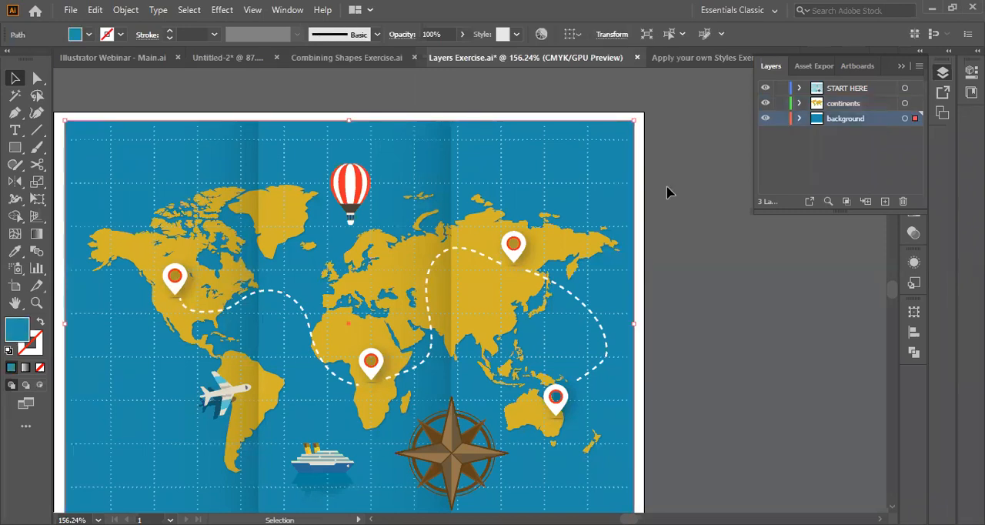
{"action": "left_click", "coordinate": [781, 119]}
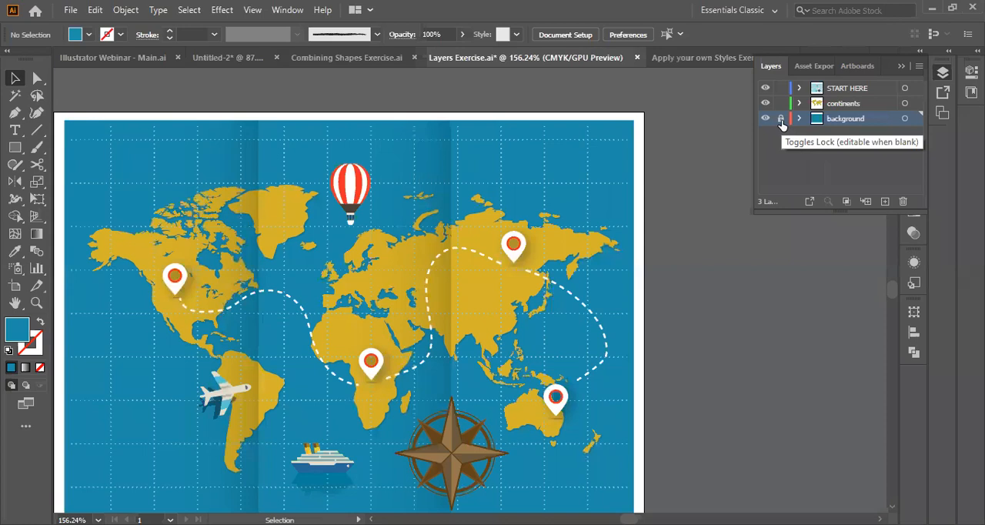
{"action": "left_click", "coordinate": [782, 118]}
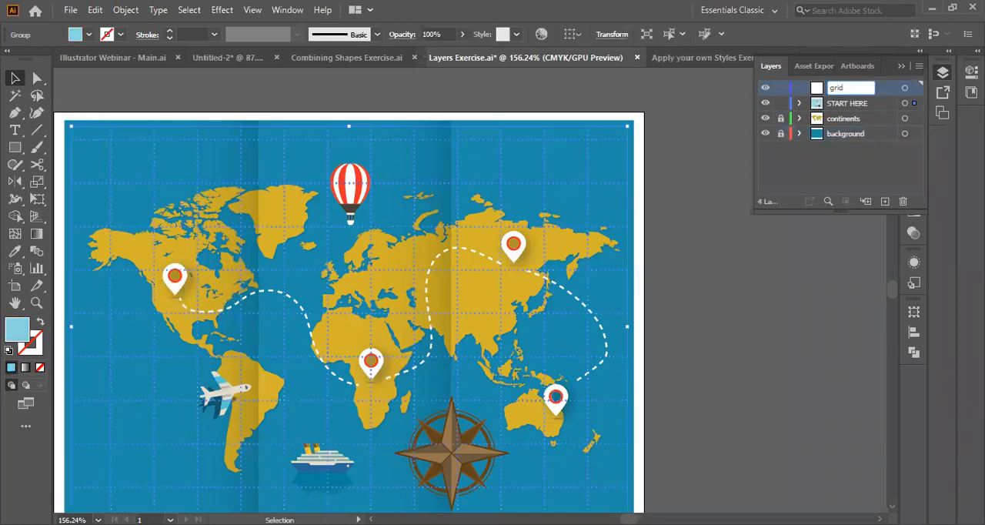
With the dotted grid group selected, add a layer named grid above START HERE and clear the selection.
{"action": "key", "text": "Return"}
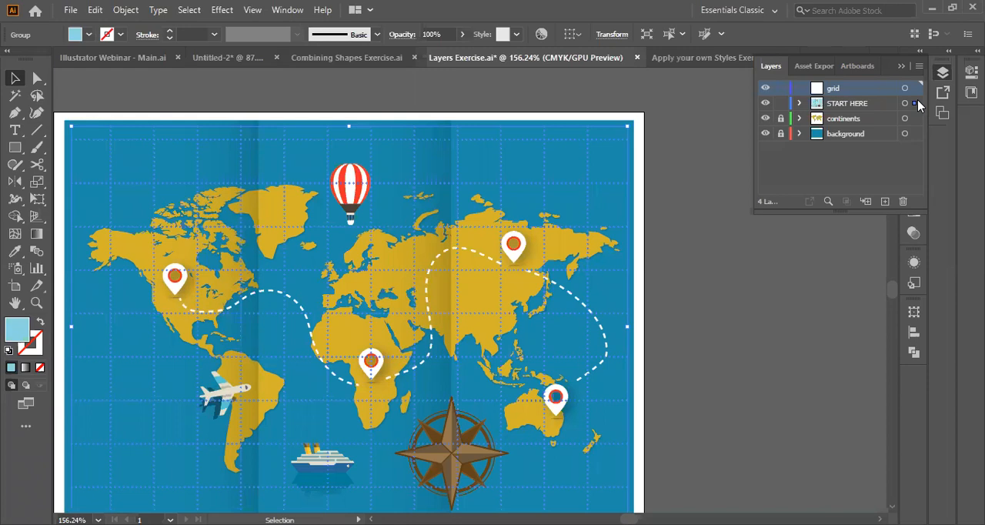
{"action": "left_click", "coordinate": [669, 338]}
{"action": "scroll", "coordinate": [669, 338], "scroll_direction": "up", "scroll_amount": 1}
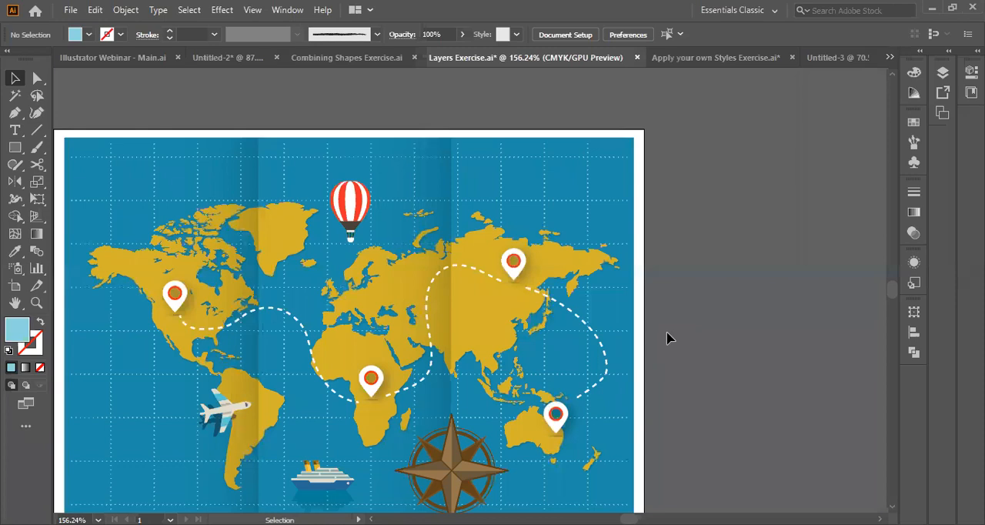
Switch to the Untitled-2 document, clear the selection and go to the artboard with the framed black-arrow emblem.
{"action": "left_click", "coordinate": [234, 63]}
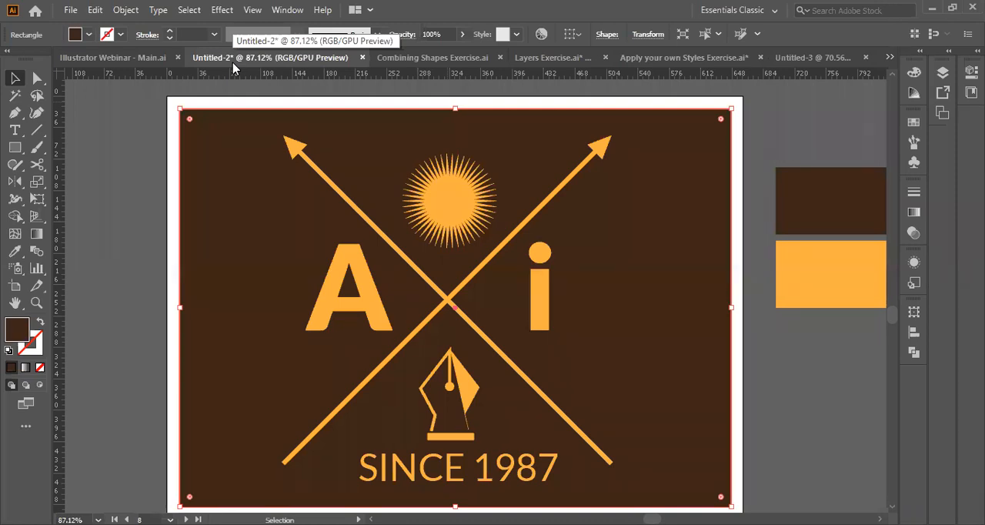
{"action": "left_click", "coordinate": [135, 290]}
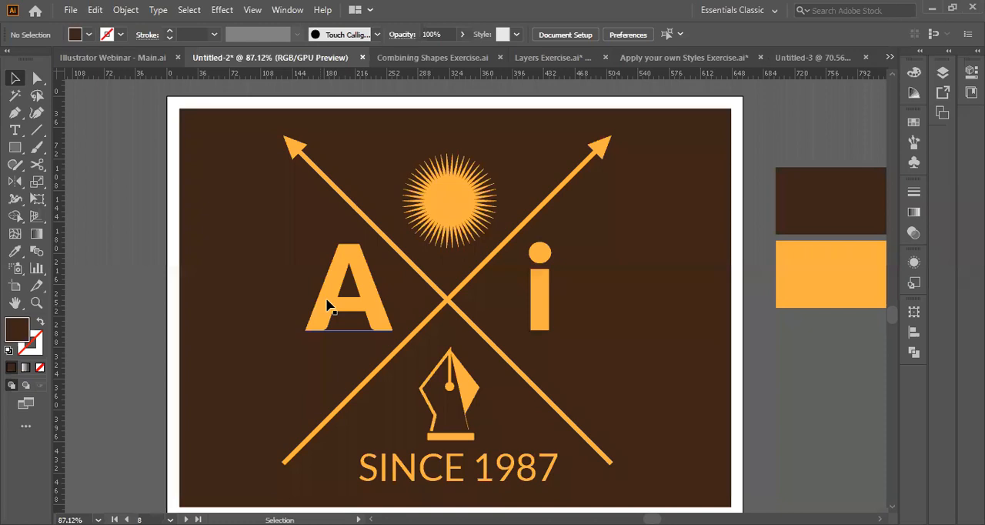
{"action": "scroll", "coordinate": [163, 192], "scroll_direction": "up", "scroll_amount": 3}
{"action": "key", "text": "p"}
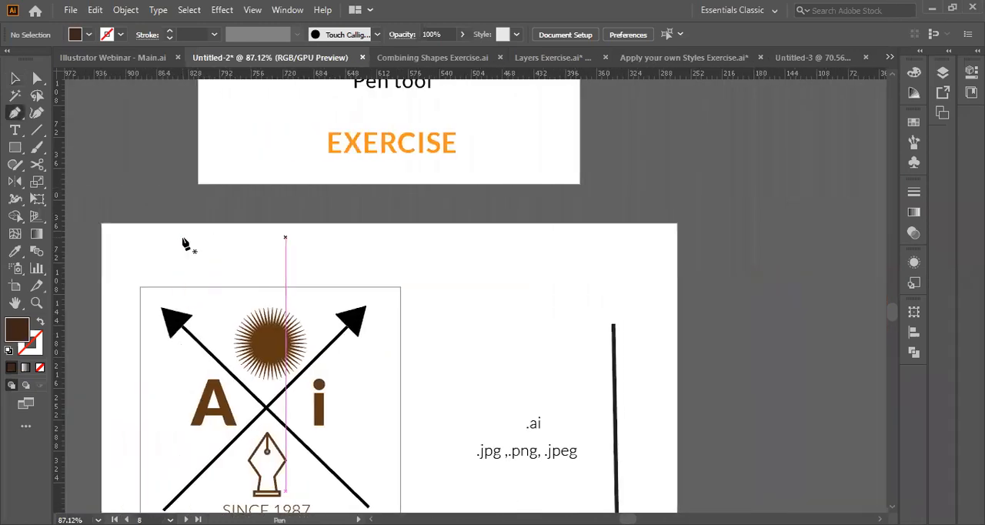
{"action": "scroll", "coordinate": [185, 244], "scroll_direction": "down", "scroll_amount": 3}
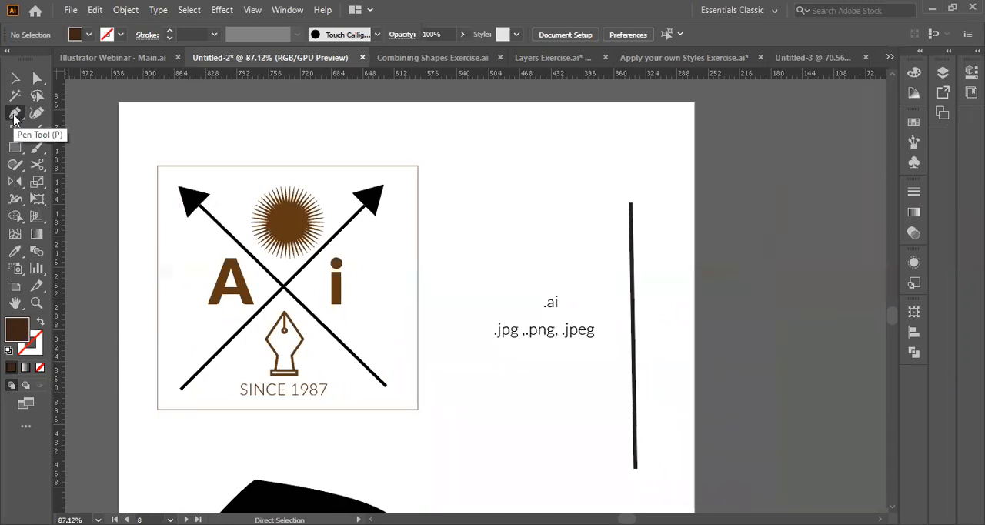
Draw a nearly vertical straight path with the Pen tool beside the framed emblem, ending at about X 395 pt, Y 307 pt.
{"action": "left_click", "coordinate": [14, 114]}
{"action": "left_click", "coordinate": [459, 168]}
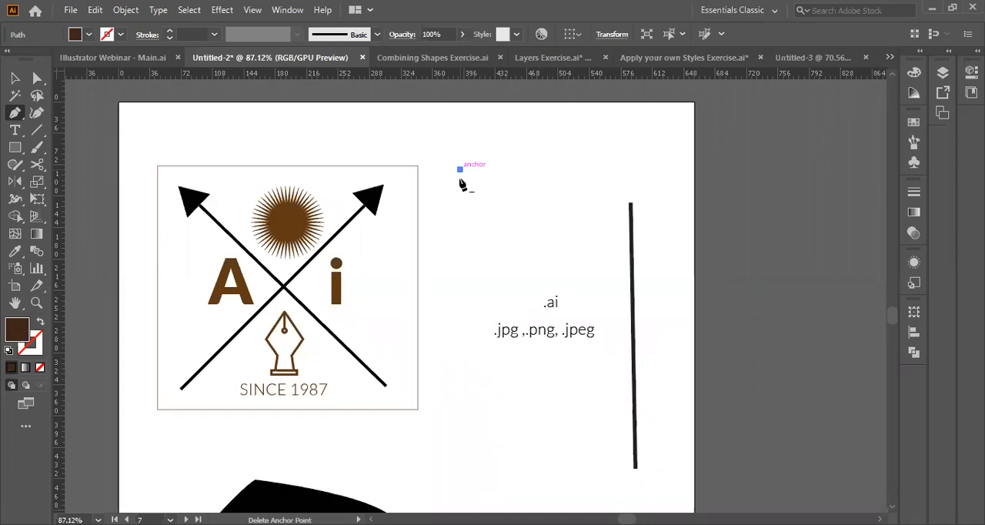
{"action": "left_click", "coordinate": [462, 369]}
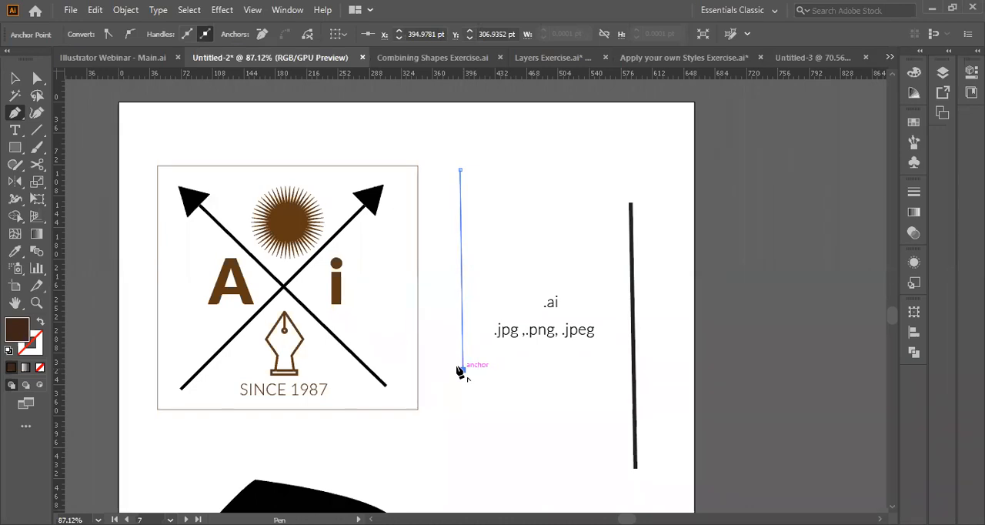
{"action": "key", "text": "v"}
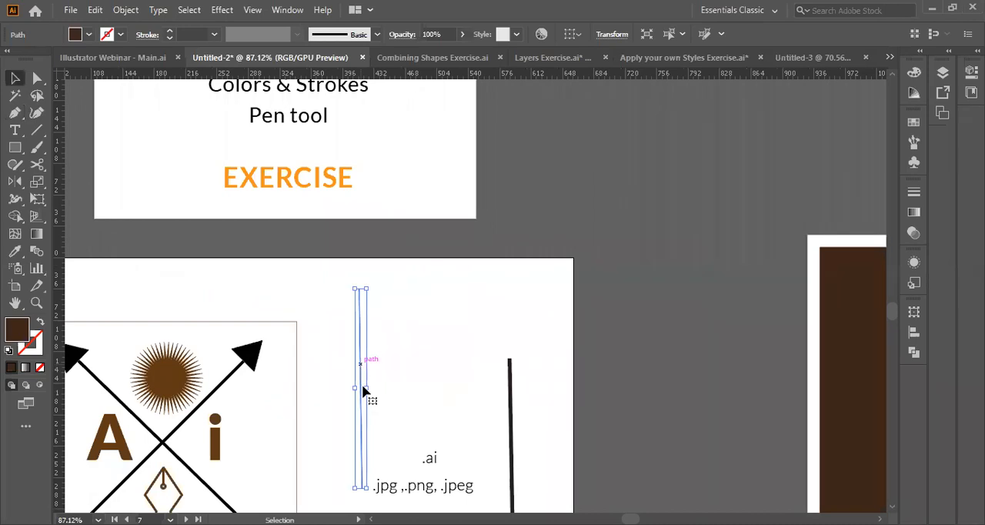
{"action": "left_click", "coordinate": [346, 388]}
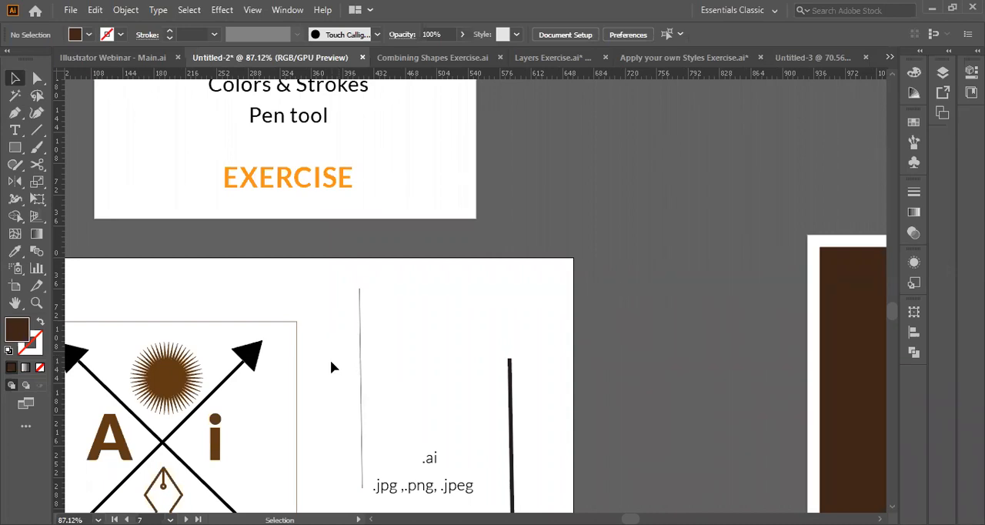
Paste a cyan rectangle at the upper right corner of the emblem artboard and select it.
{"action": "left_click", "coordinate": [360, 366]}
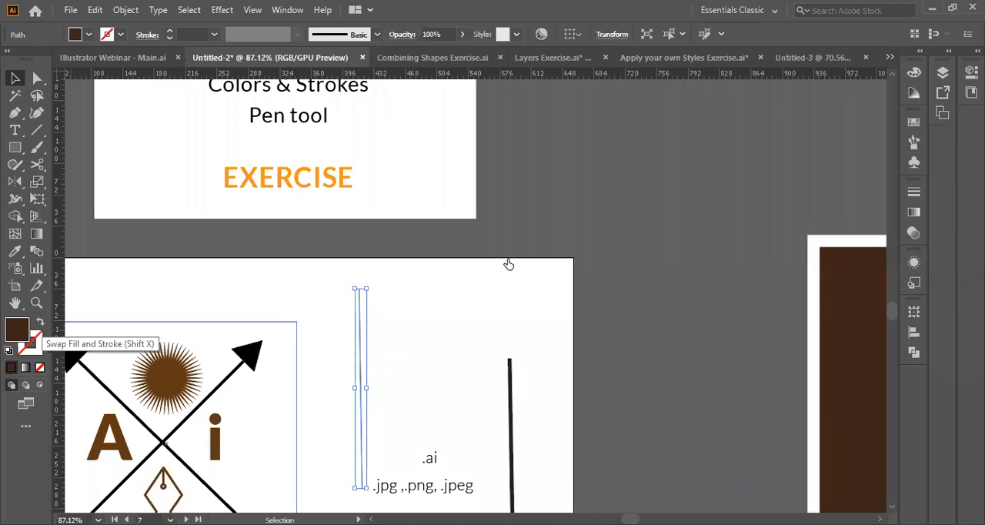
{"action": "key", "text": "ctrl+v"}
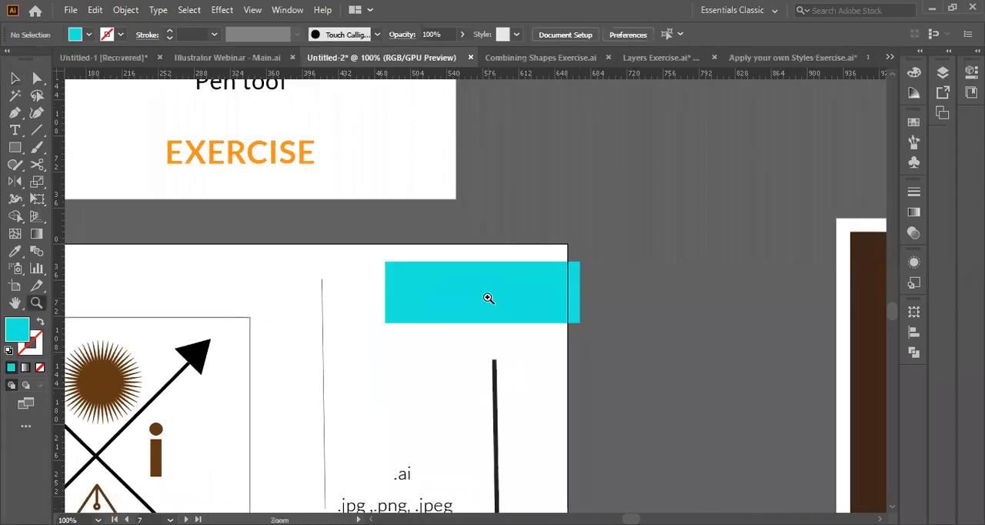
{"action": "left_click", "coordinate": [480, 297]}
{"action": "left_click", "coordinate": [479, 297]}
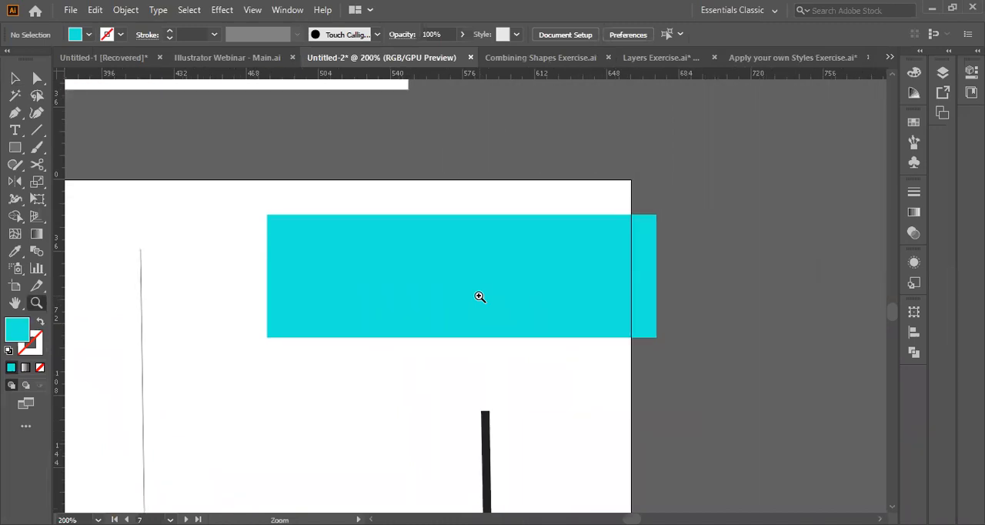
{"action": "key", "text": "v"}
{"action": "left_click", "coordinate": [451, 301]}
{"action": "scroll", "coordinate": [451, 301], "scroll_direction": "up", "scroll_amount": 3}
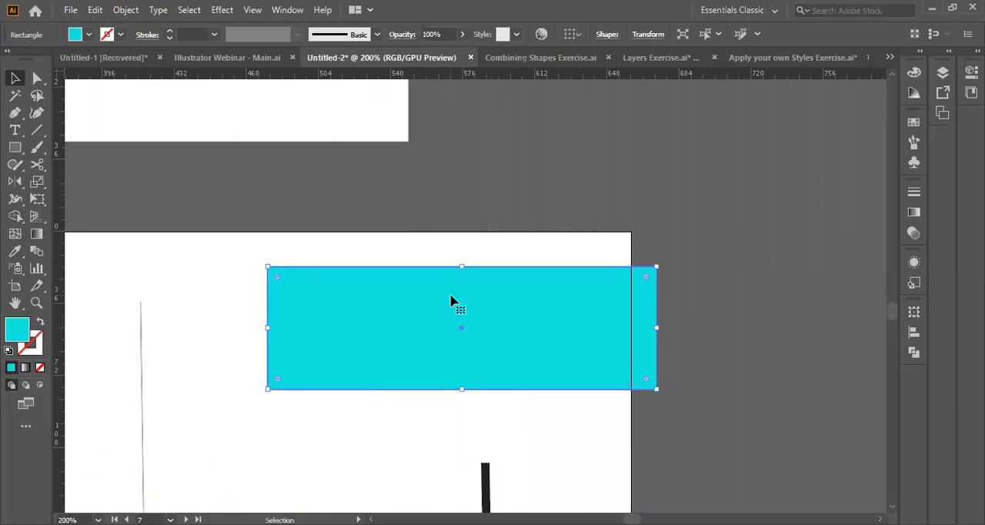
Give the cyan rectangle a magenta stroke with colour FF00E1.
{"action": "left_click", "coordinate": [37, 344]}
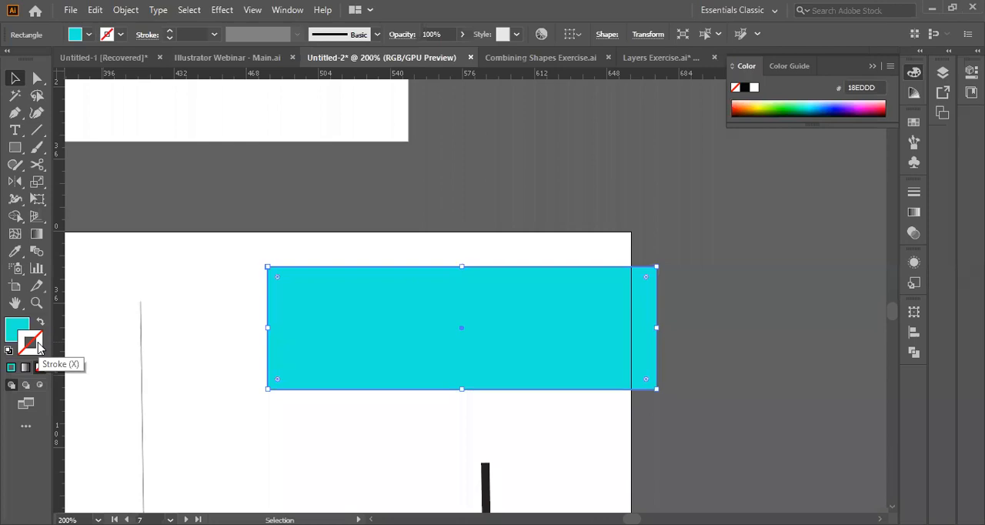
{"action": "double_click", "coordinate": [37, 344]}
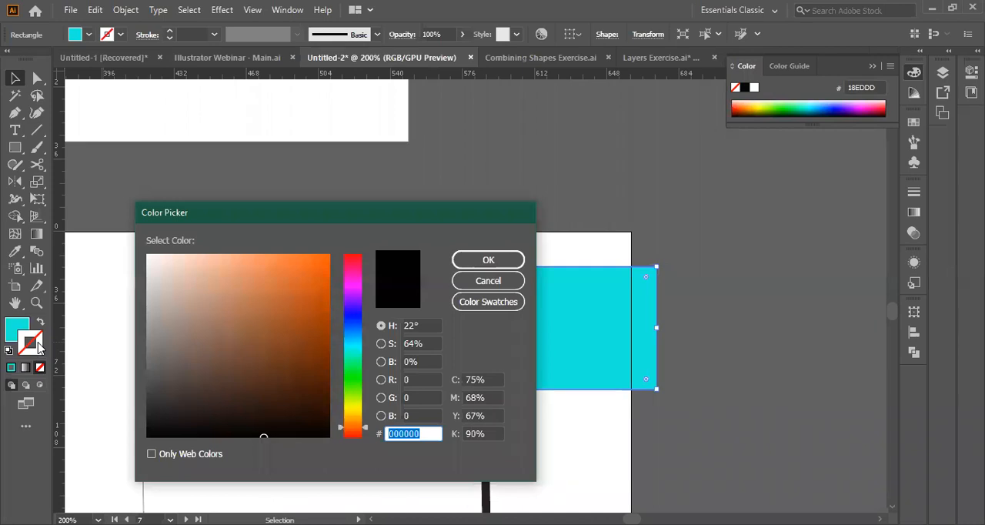
{"action": "left_click", "coordinate": [229, 301]}
{"action": "left_click", "coordinate": [361, 286]}
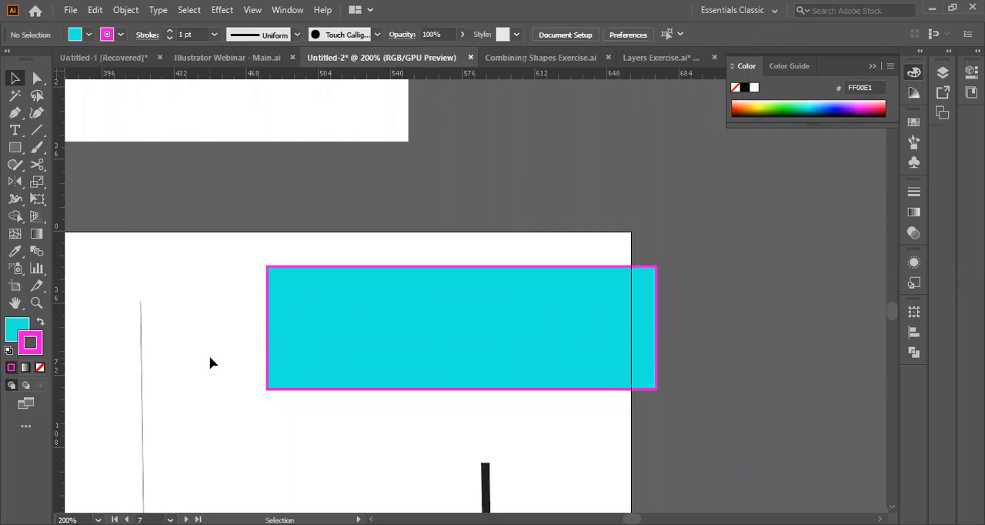
Set the rectangle's stroke weight to 4 pt and move the rectangle fully inside the artboard.
{"action": "left_click", "coordinate": [320, 343]}
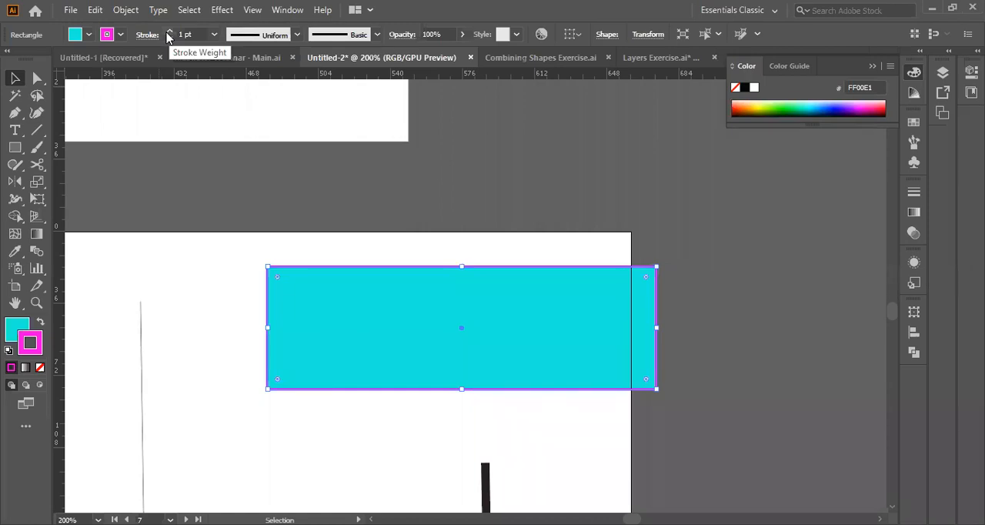
{"action": "left_click", "coordinate": [196, 35]}
{"action": "key", "text": "BackSpace"}
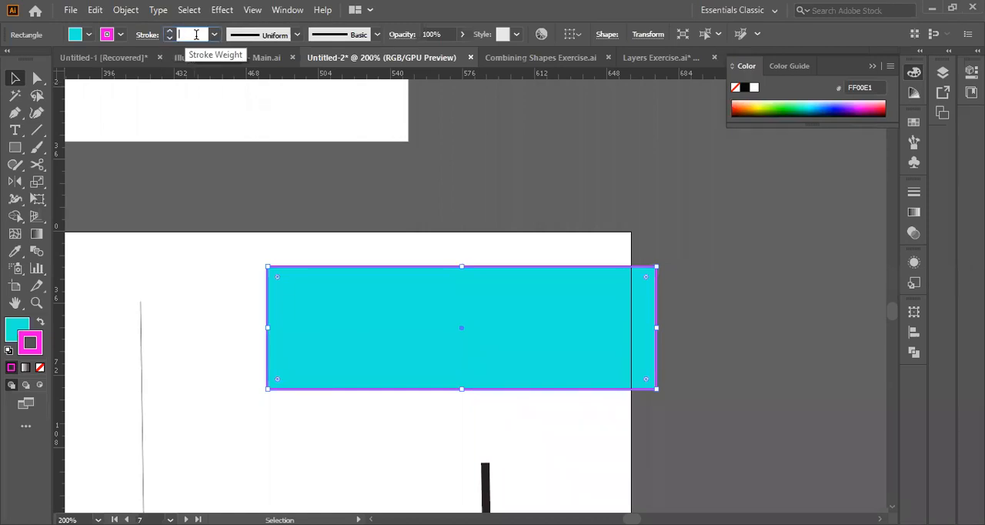
{"action": "type", "text": "4"}
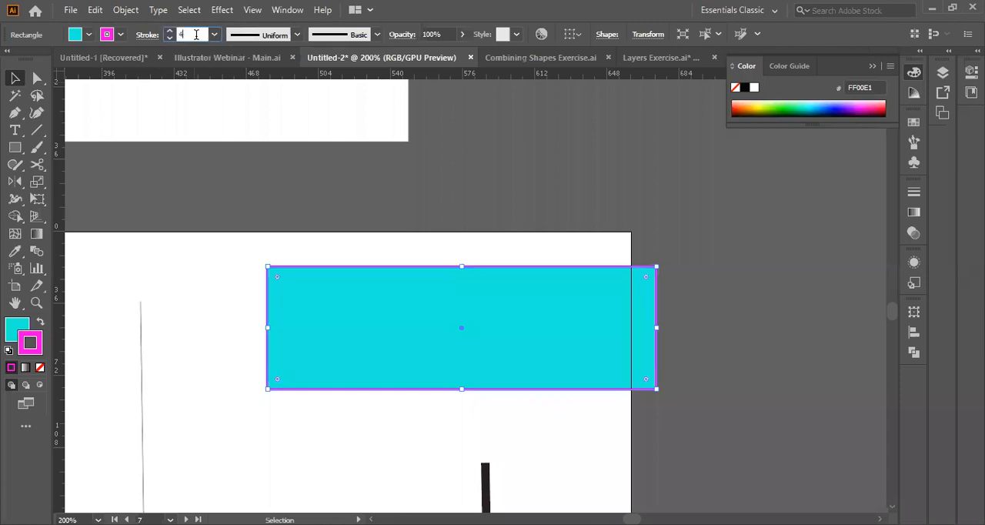
{"action": "key", "text": "Return"}
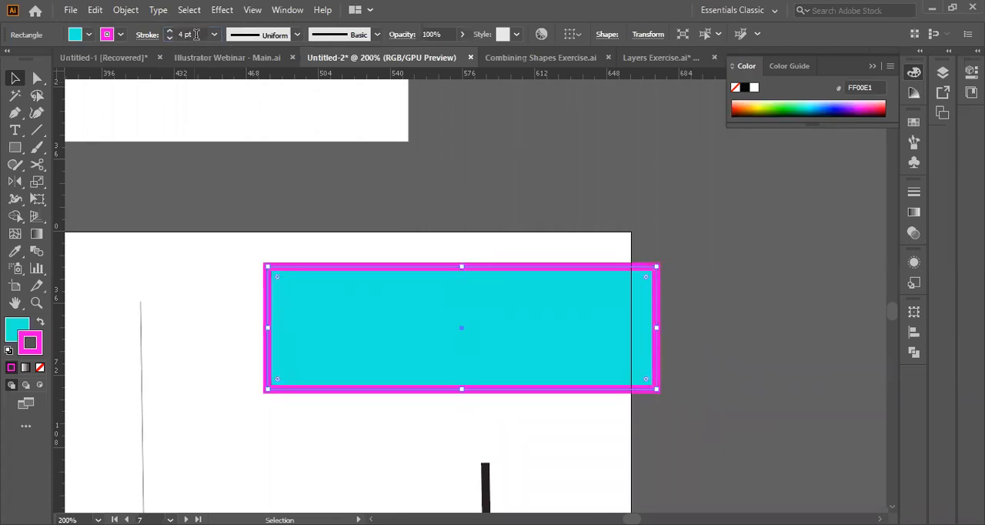
{"action": "left_click_drag", "start_coordinate": [334, 355], "coordinate": [305, 362]}
{"action": "scroll", "coordinate": [305, 362], "scroll_direction": "left", "scroll_amount": 1}
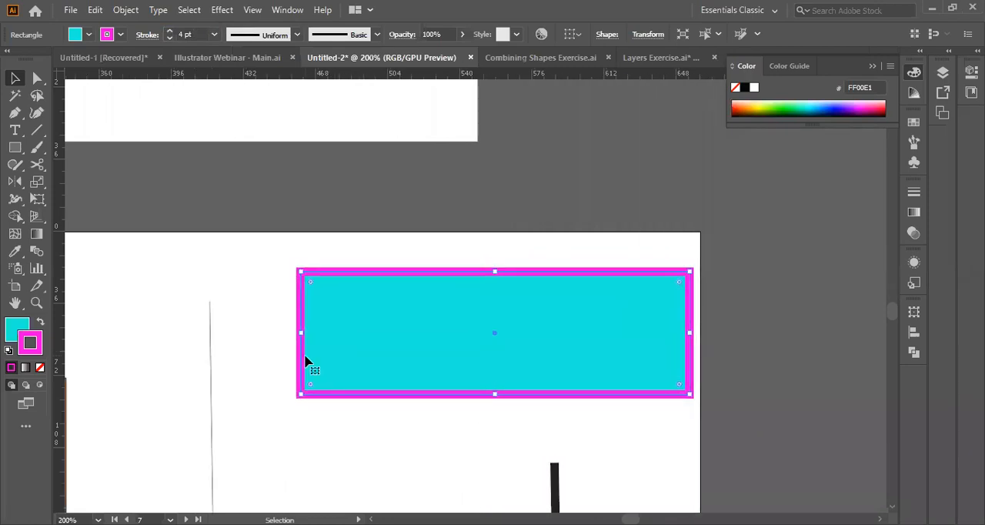
Swap the thin line's fill and stroke so its dark brown applies to the stroke, and select the cyan rectangle.
{"action": "left_click", "coordinate": [213, 391]}
{"action": "scroll", "coordinate": [213, 391], "scroll_direction": "down", "scroll_amount": 3}
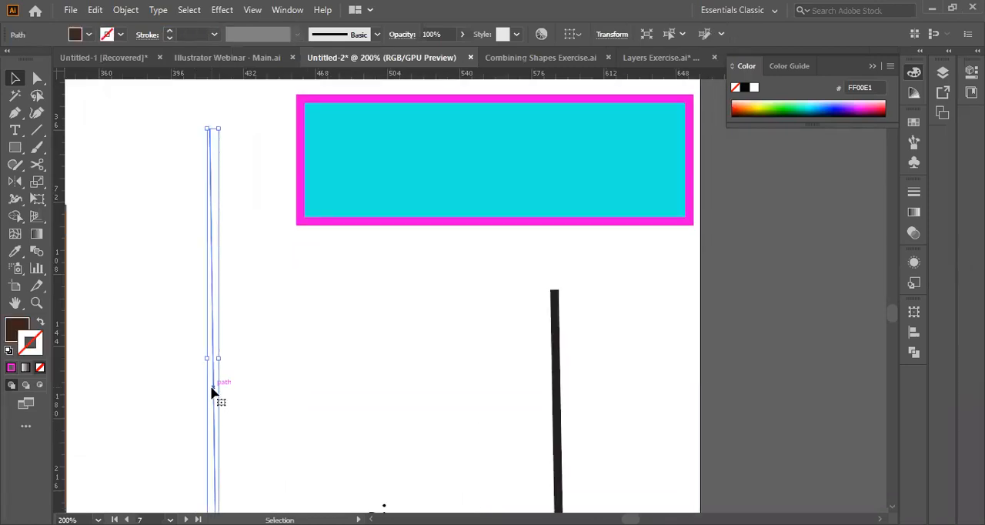
{"action": "left_click", "coordinate": [39, 323]}
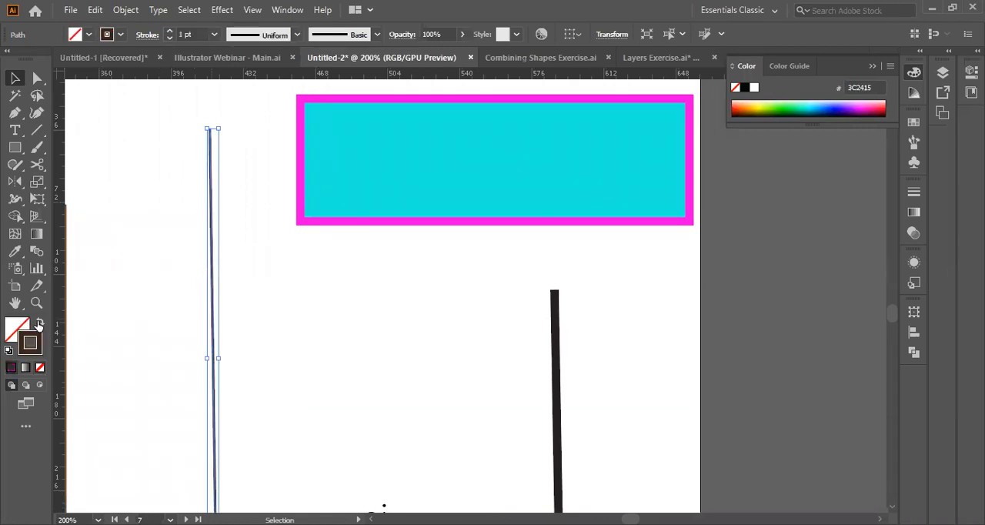
{"action": "left_click", "coordinate": [413, 190]}
{"action": "scroll", "coordinate": [413, 190], "scroll_direction": "up", "scroll_amount": 2}
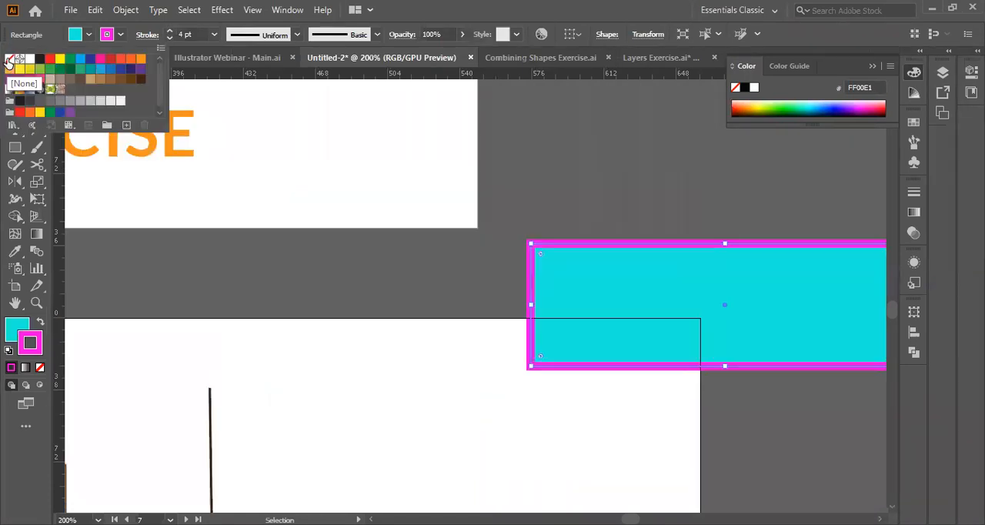
Set the cyan rectangle's fill to None and delete the rectangle.
{"action": "left_click", "coordinate": [8, 60]}
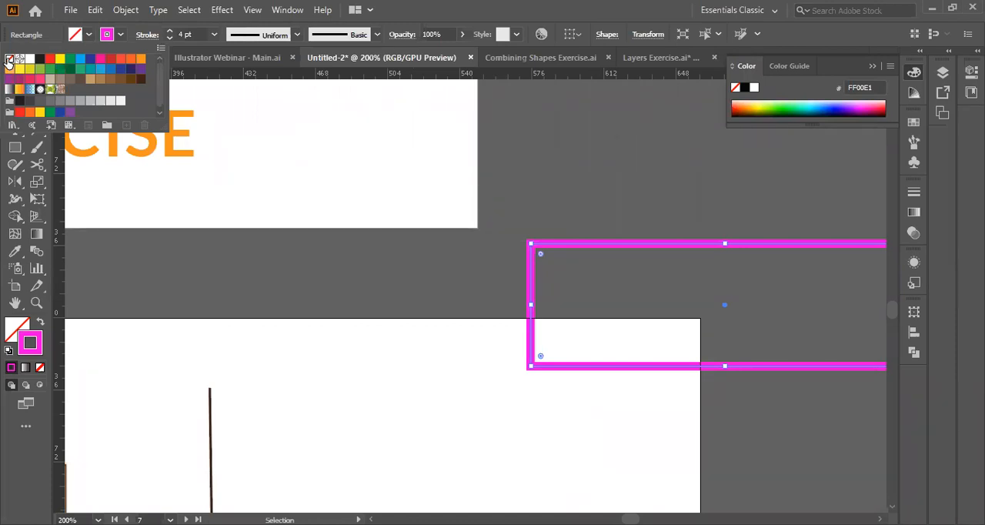
{"action": "left_click", "coordinate": [542, 320]}
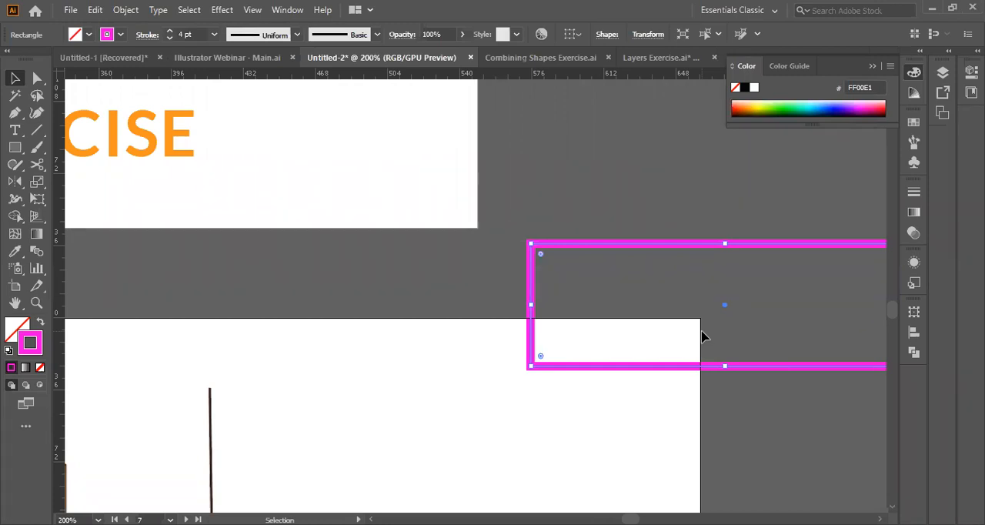
{"action": "scroll", "coordinate": [446, 387], "scroll_direction": "up", "scroll_amount": 4}
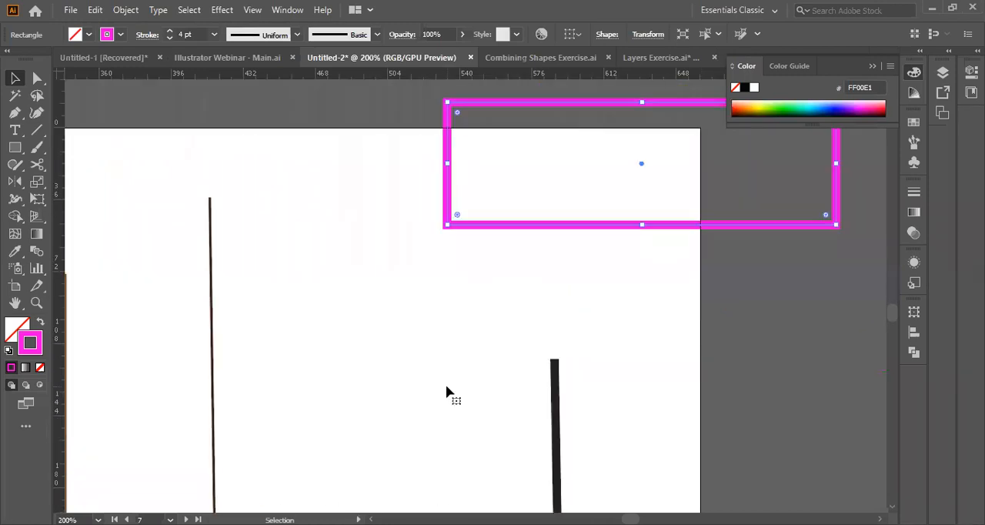
{"action": "scroll", "coordinate": [447, 387], "scroll_direction": "down", "scroll_amount": 5}
{"action": "scroll", "coordinate": [446, 387], "scroll_direction": "up", "scroll_amount": 7}
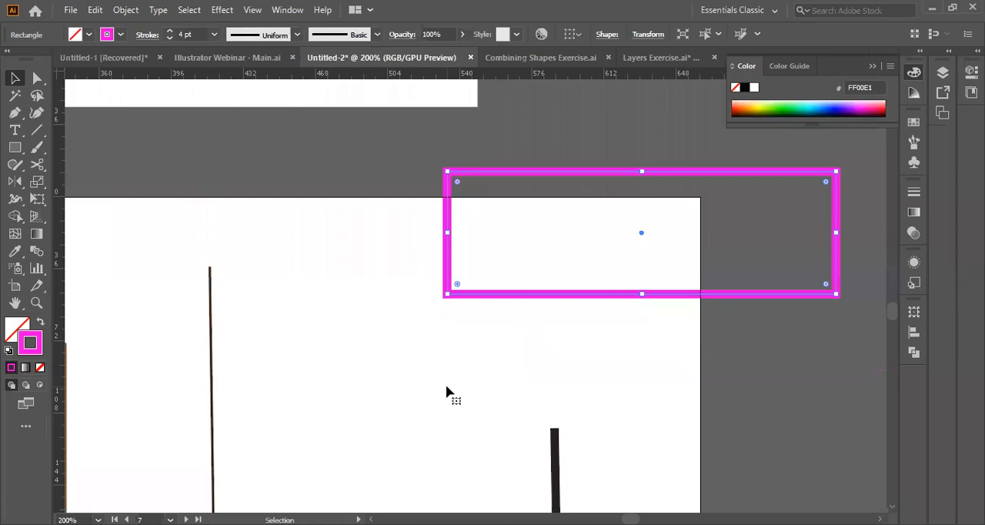
{"action": "scroll", "coordinate": [563, 171], "scroll_direction": "right", "scroll_amount": 1}
{"action": "key", "text": "Delete"}
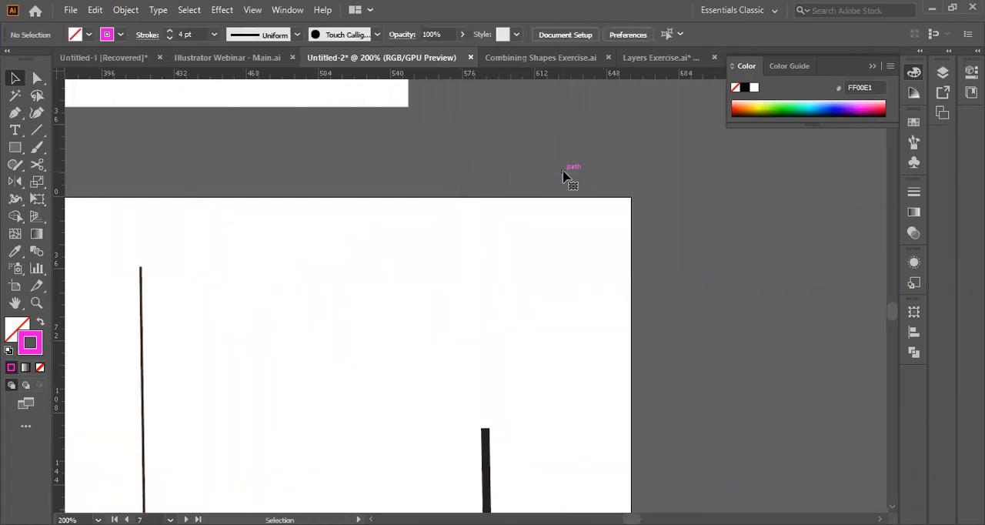
Set the thin dark brown line's stroke weight to 2 pt and rotate the line slightly so it stands vertical.
{"action": "scroll", "coordinate": [143, 378], "scroll_direction": "down", "scroll_amount": 3}
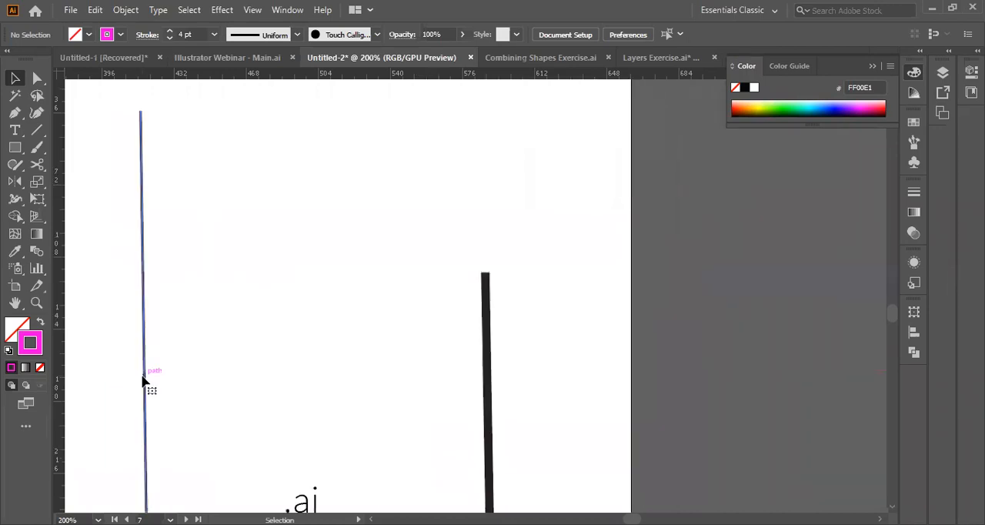
{"action": "left_click", "coordinate": [143, 377]}
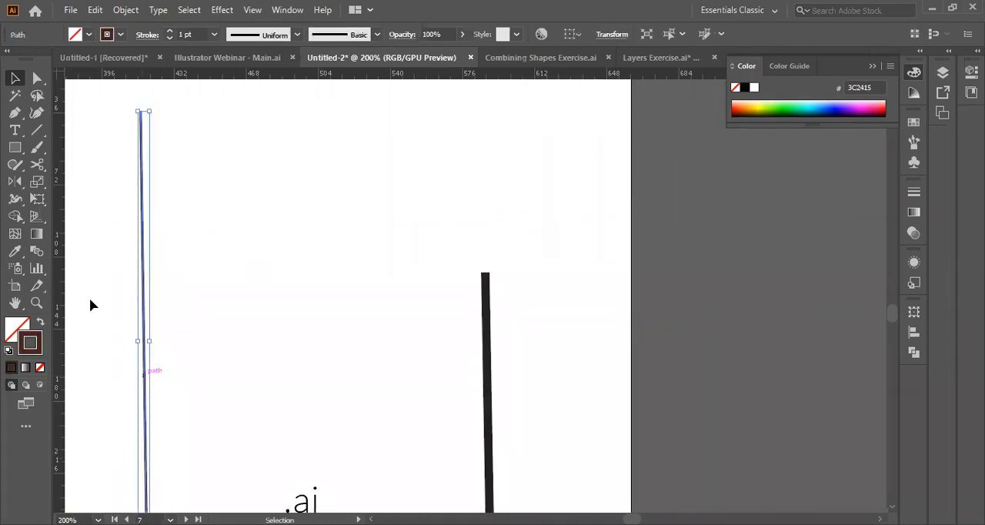
{"action": "left_click", "coordinate": [170, 31]}
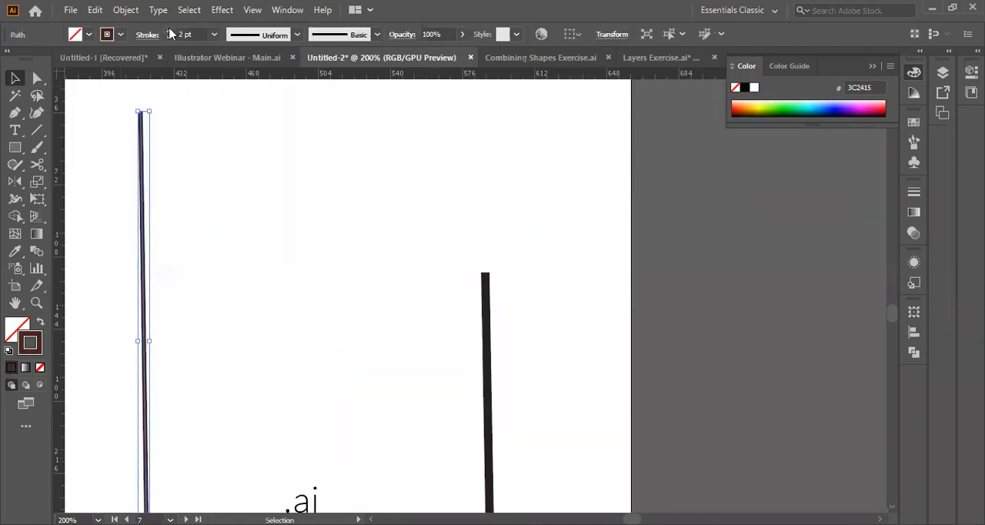
{"action": "left_click", "coordinate": [308, 290]}
{"action": "scroll", "coordinate": [307, 289], "scroll_direction": "left", "scroll_amount": 2}
{"action": "scroll", "coordinate": [307, 289], "scroll_direction": "down", "scroll_amount": 3}
{"action": "scroll", "coordinate": [307, 290], "scroll_direction": "up", "scroll_amount": 4}
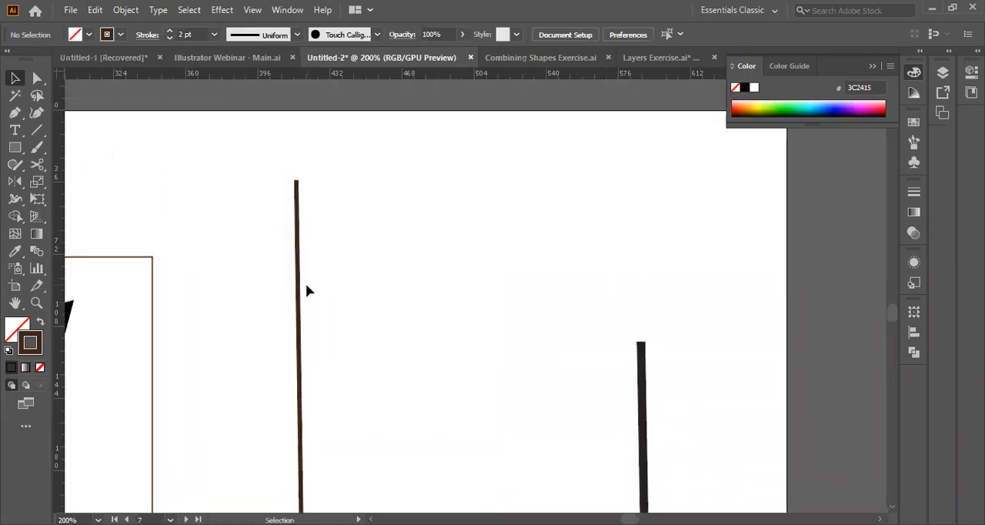
{"action": "left_click", "coordinate": [305, 285]}
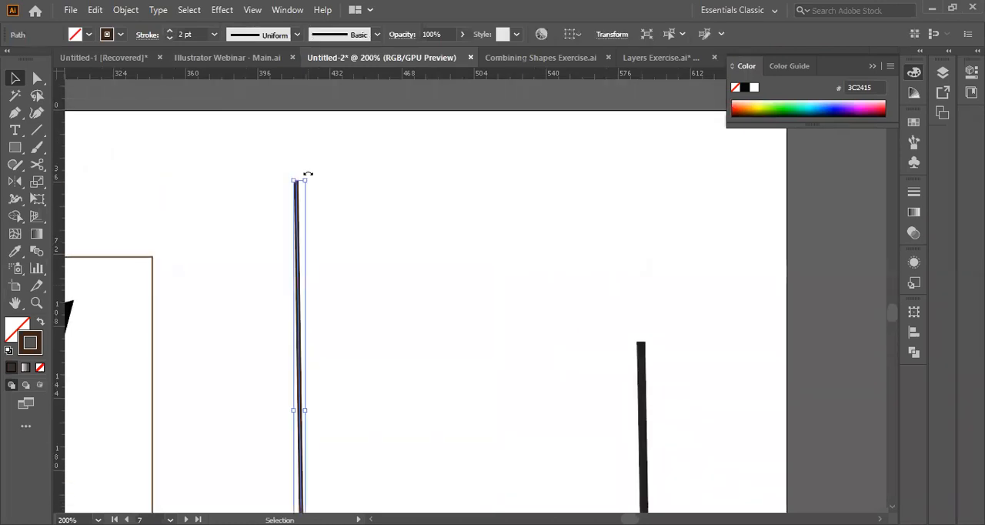
{"action": "left_click_drag", "start_coordinate": [308, 174], "coordinate": [308, 177]}
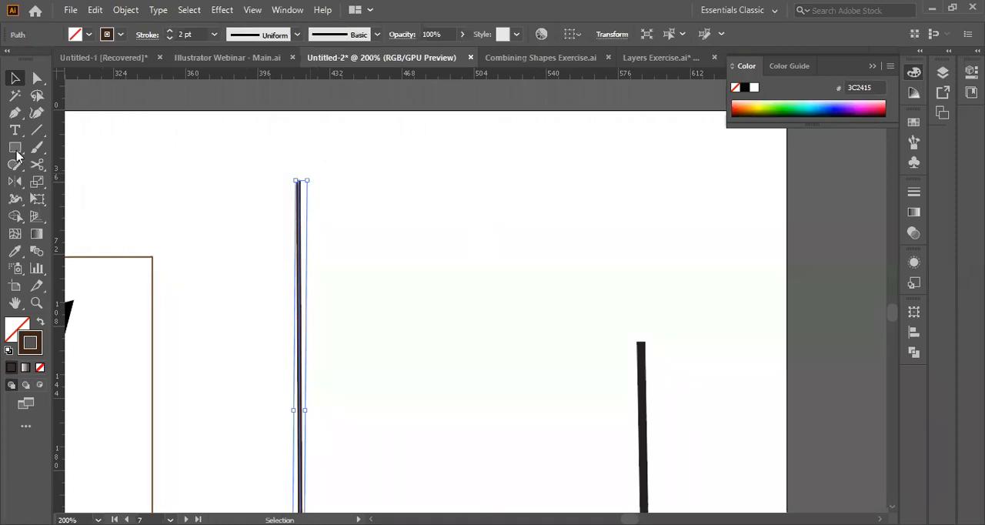
Draw a triangle with the Pen tool and place it pointing upward, with its base centred on the thin line's upper end.
{"action": "key", "text": "ctrl+shift+a"}
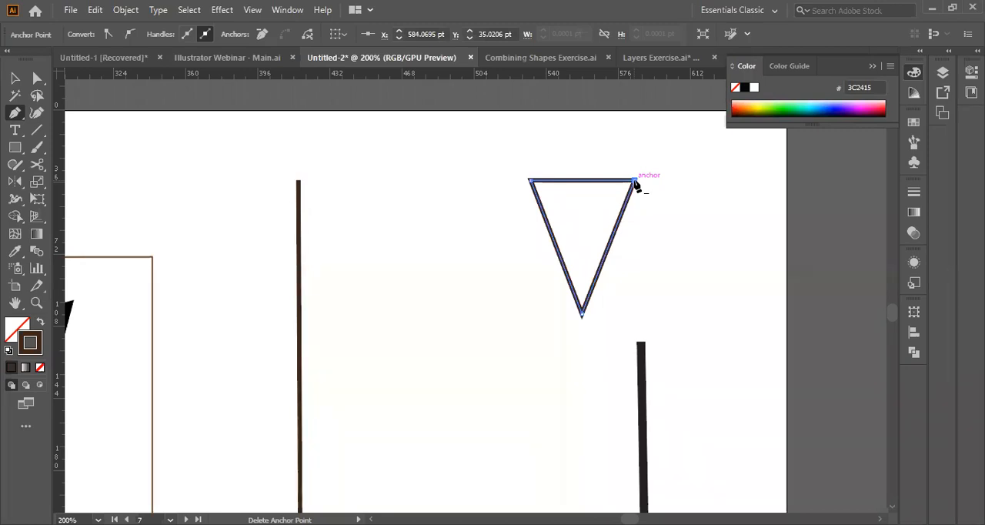
{"action": "key", "text": "v"}
{"action": "left_click_drag", "start_coordinate": [525, 174], "coordinate": [667, 360]}
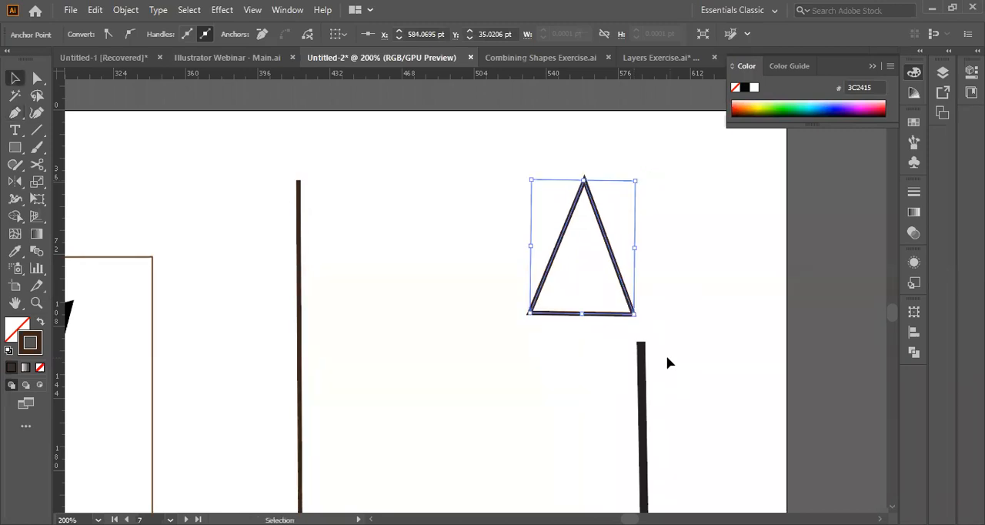
{"action": "left_click_drag", "start_coordinate": [574, 314], "coordinate": [265, 214]}
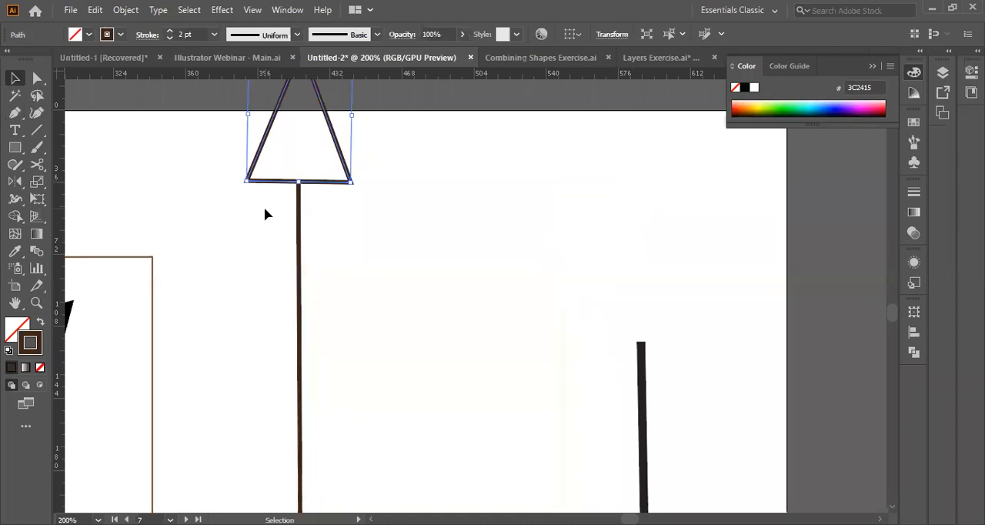
{"action": "left_click", "coordinate": [407, 179]}
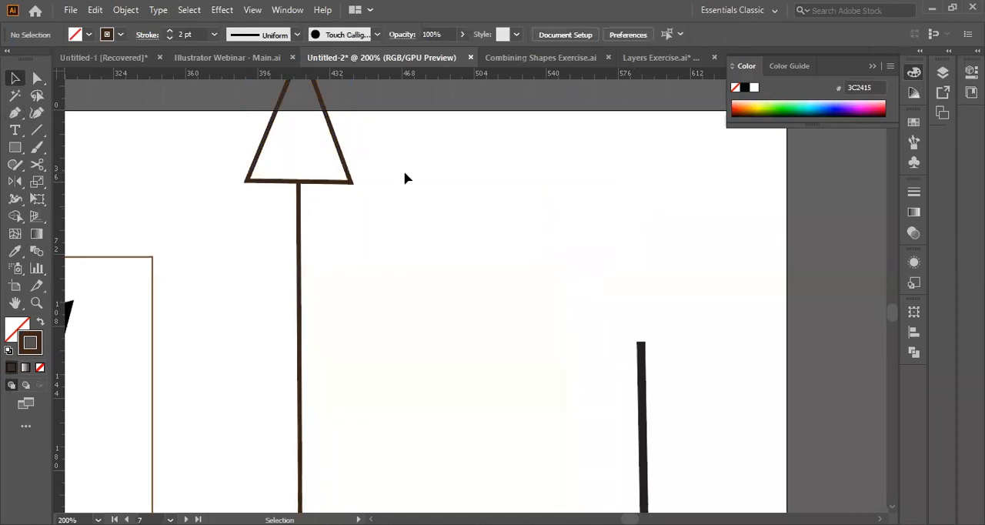
{"action": "left_click", "coordinate": [330, 184]}
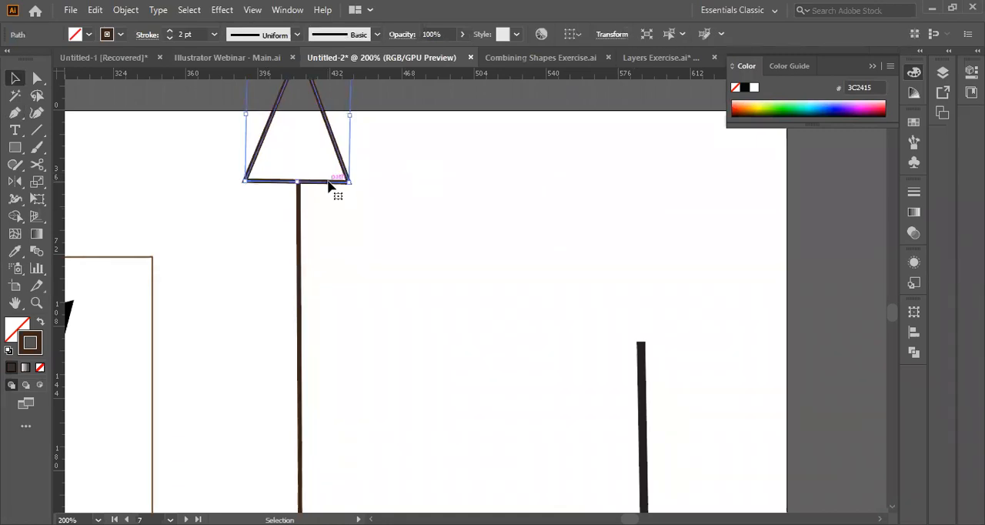
{"action": "left_click", "coordinate": [375, 181]}
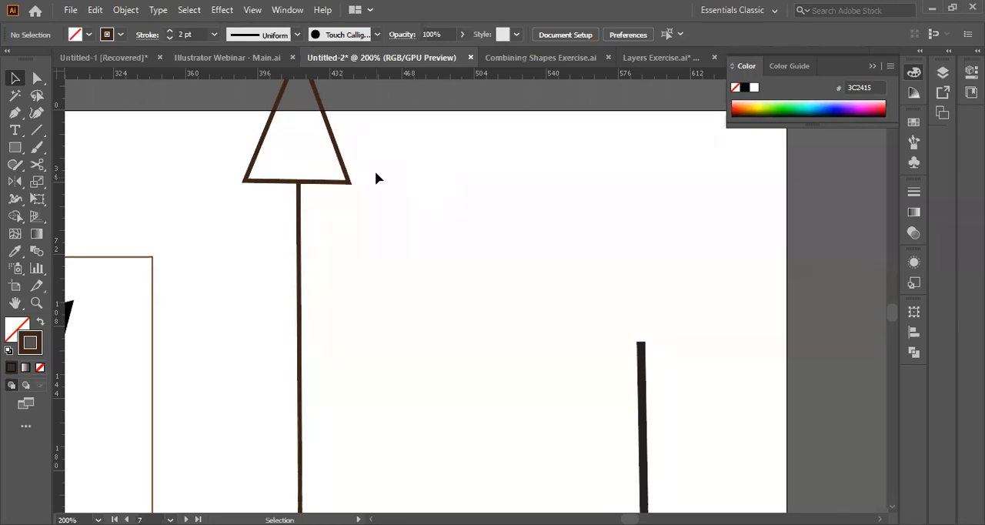
Group the triangle and the thin line into one arrow and tilt the arrow diagonally beside the framed emblem.
{"action": "left_click", "coordinate": [339, 183]}
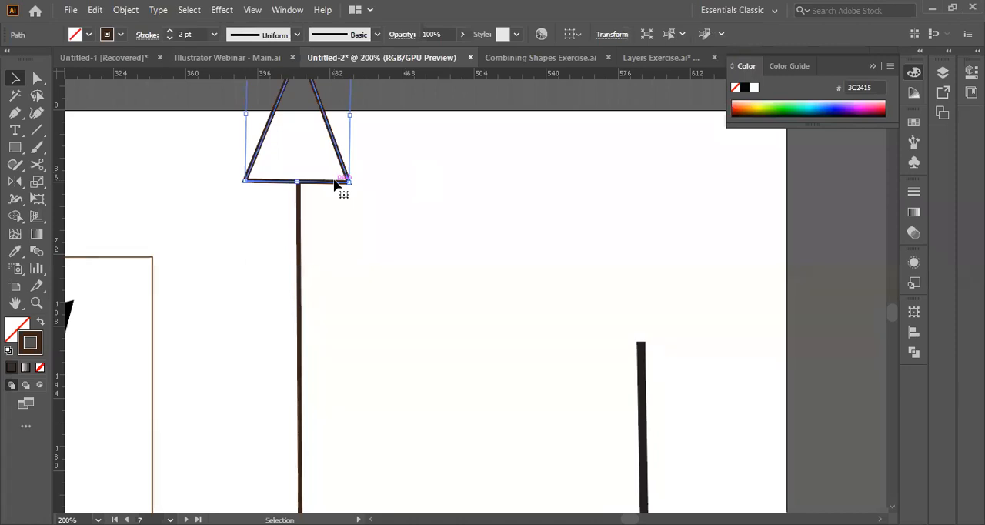
{"action": "left_click", "coordinate": [297, 224], "text": "shift"}
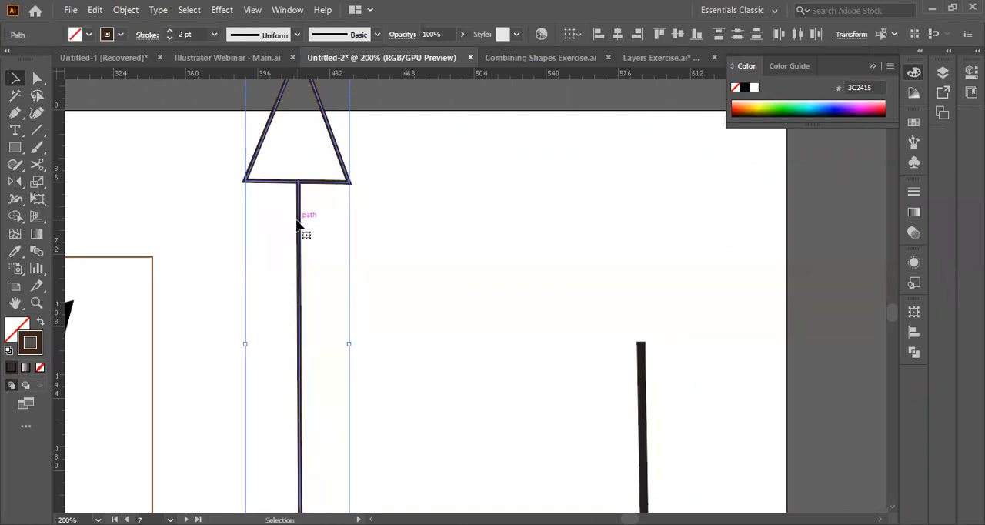
{"action": "right_click", "coordinate": [298, 224]}
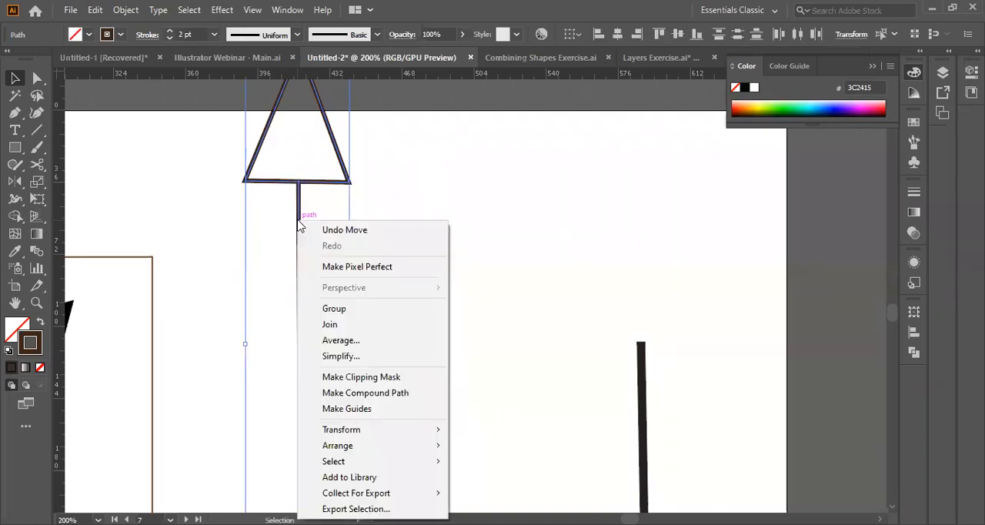
{"action": "left_click", "coordinate": [354, 308]}
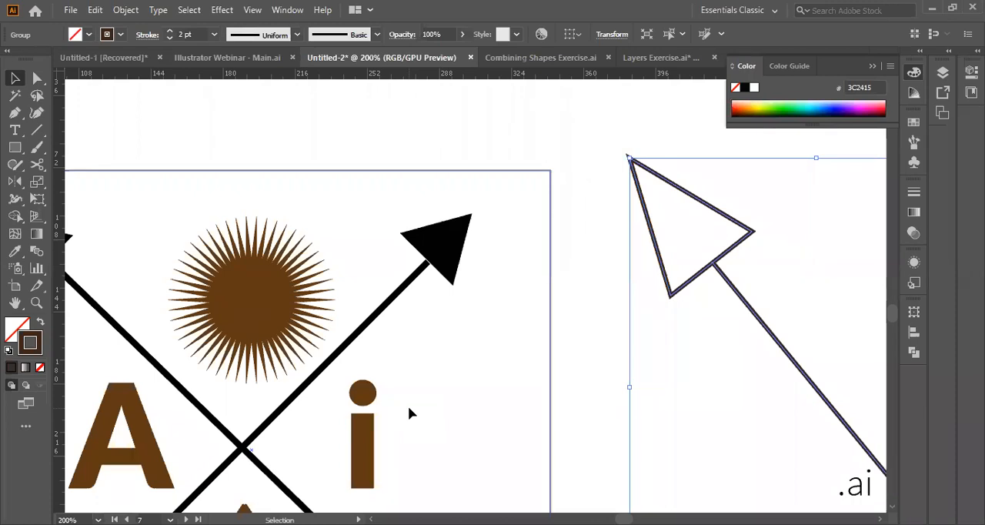
{"action": "scroll", "coordinate": [659, 323], "scroll_direction": "right", "scroll_amount": 7}
{"action": "scroll", "coordinate": [659, 324], "scroll_direction": "left", "scroll_amount": 16}
{"action": "scroll", "coordinate": [659, 323], "scroll_direction": "right", "scroll_amount": 7}
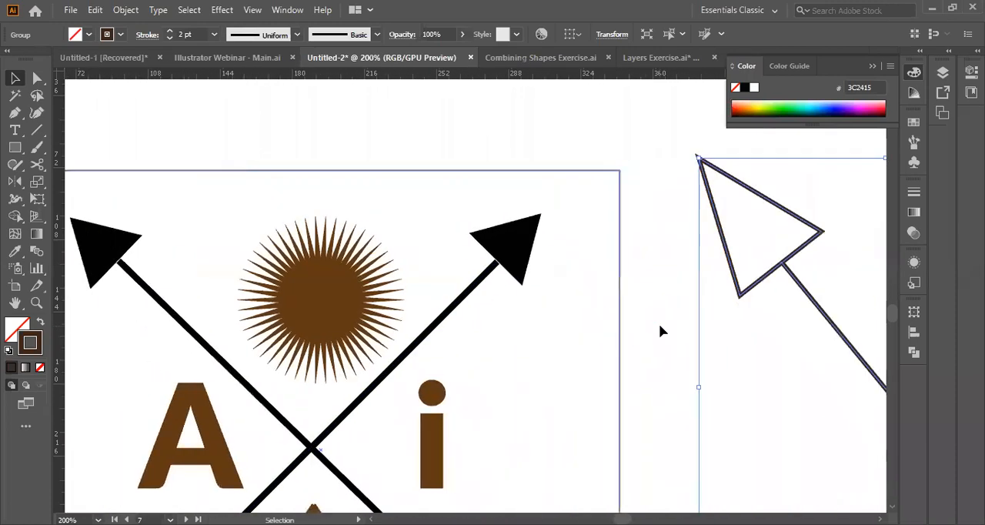
Create a polygon with 3 sides and a 106.9442 pt radius in the empty area between the tilted arrow and the thick line.
{"action": "scroll", "coordinate": [659, 328], "scroll_direction": "right", "scroll_amount": 5}
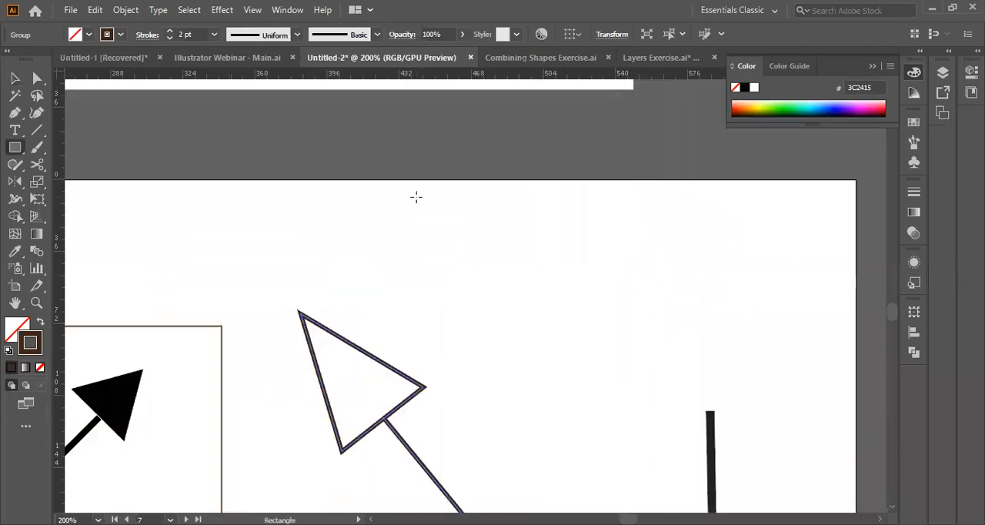
{"action": "left_click", "coordinate": [15, 150]}
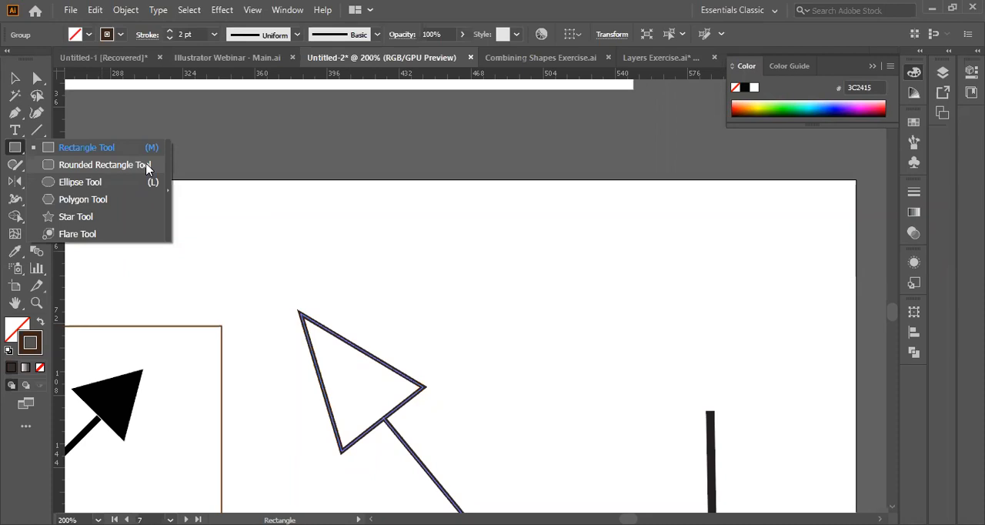
{"action": "left_click", "coordinate": [168, 190]}
{"action": "left_click", "coordinate": [536, 179]}
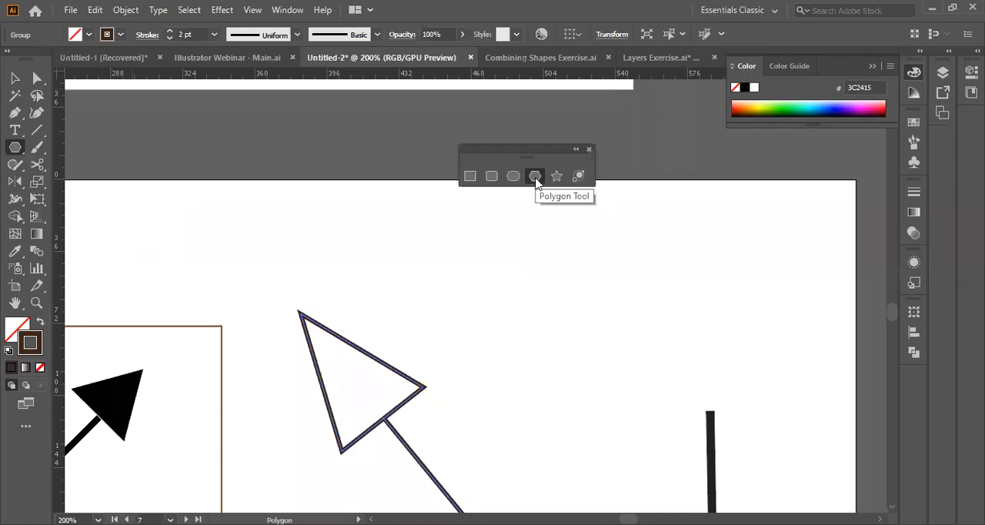
{"action": "left_click", "coordinate": [551, 287]}
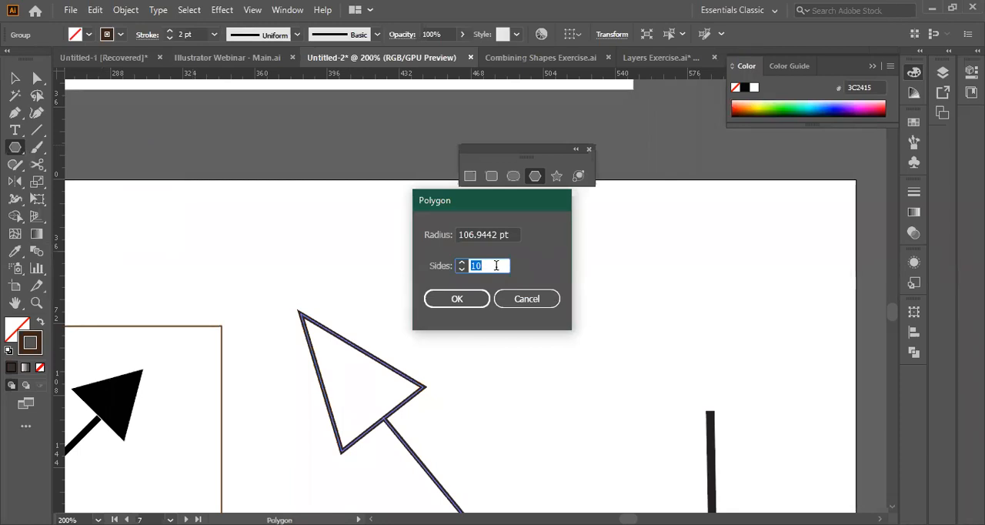
{"action": "key", "text": "BackSpace"}
{"action": "type", "text": "3"}
{"action": "key", "text": "Return"}
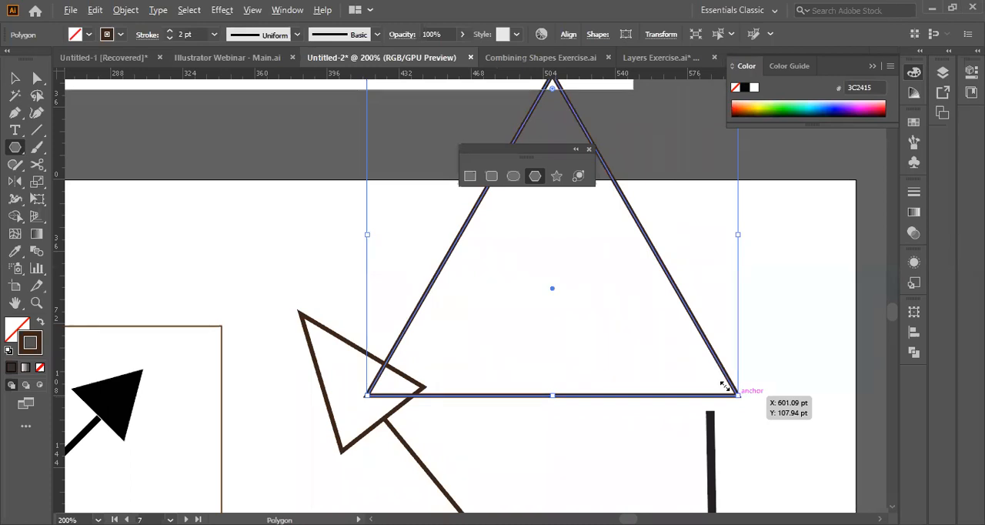
Undo the oversized enlargement of the new polygon triangle and resize it about its centre until its tip reaches the artboard's upper edge.
{"action": "key", "text": "ctrl+z"}
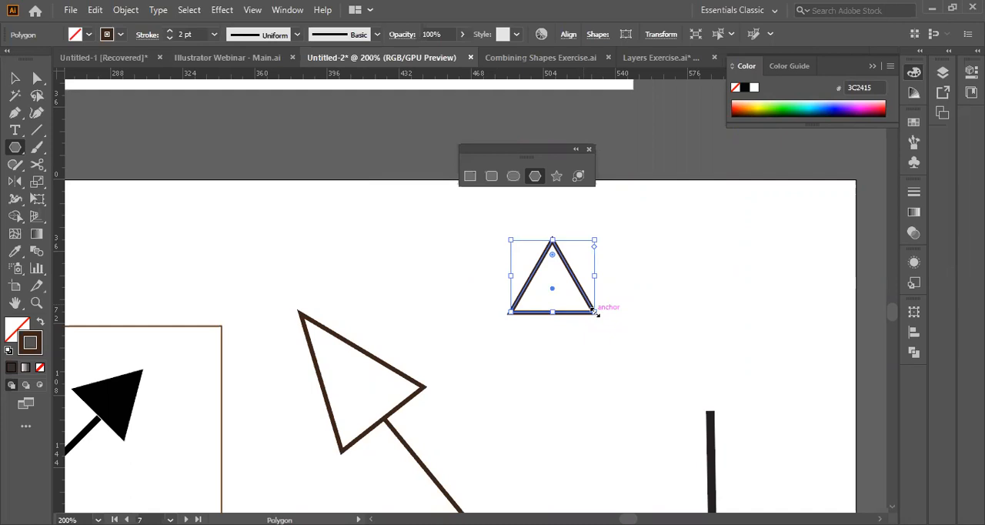
{"action": "left_click_drag", "start_coordinate": [595, 311], "coordinate": [595, 311]}
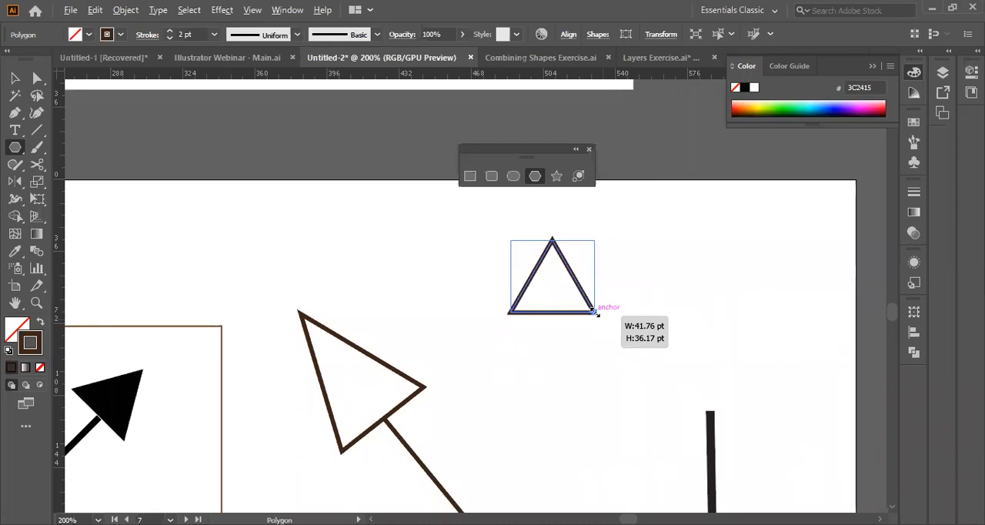
{"action": "left_click_drag", "start_coordinate": [594, 311], "coordinate": [741, 418]}
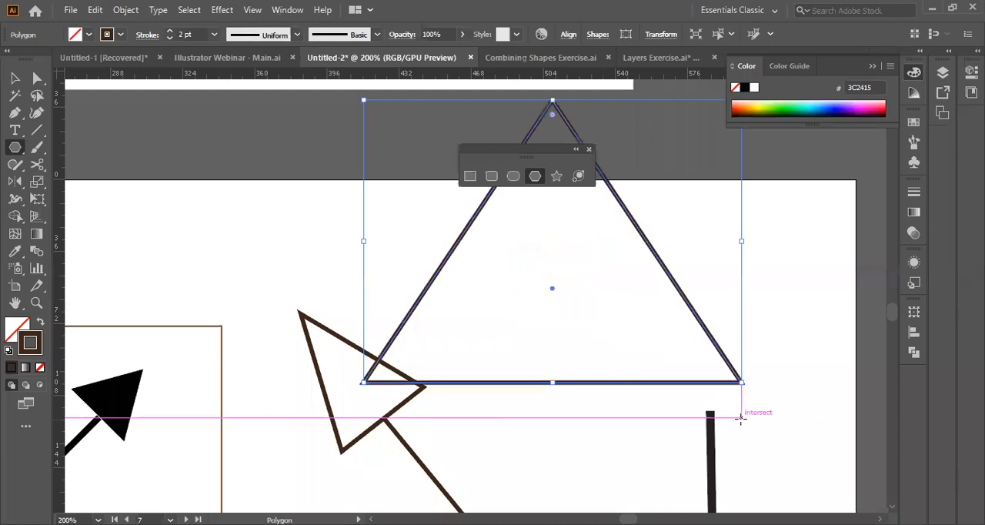
{"action": "key", "text": "ctrl+z"}
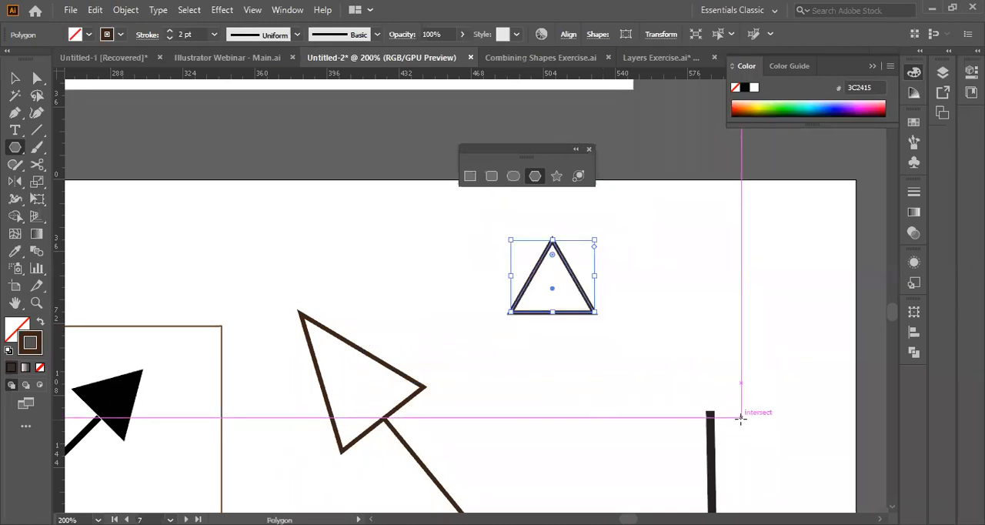
{"action": "left_click_drag", "start_coordinate": [596, 312], "coordinate": [664, 363]}
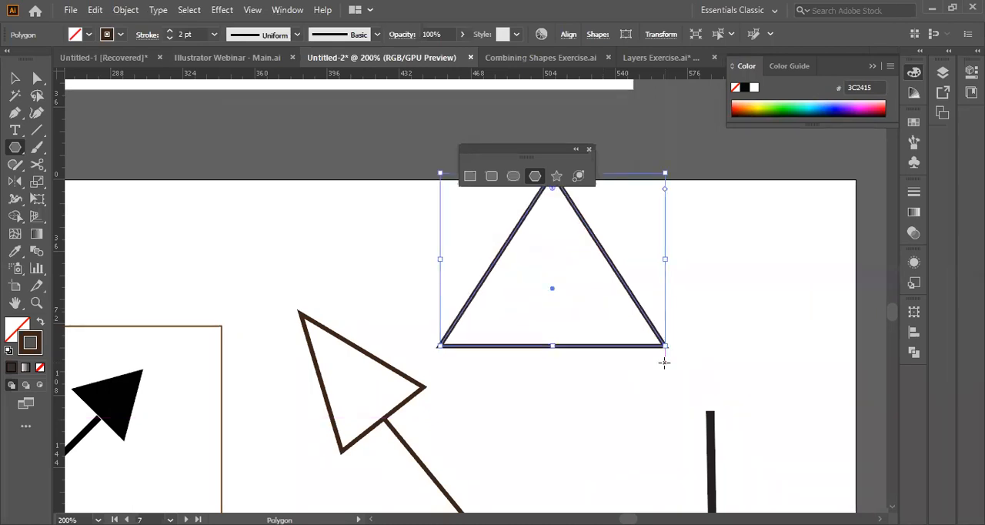
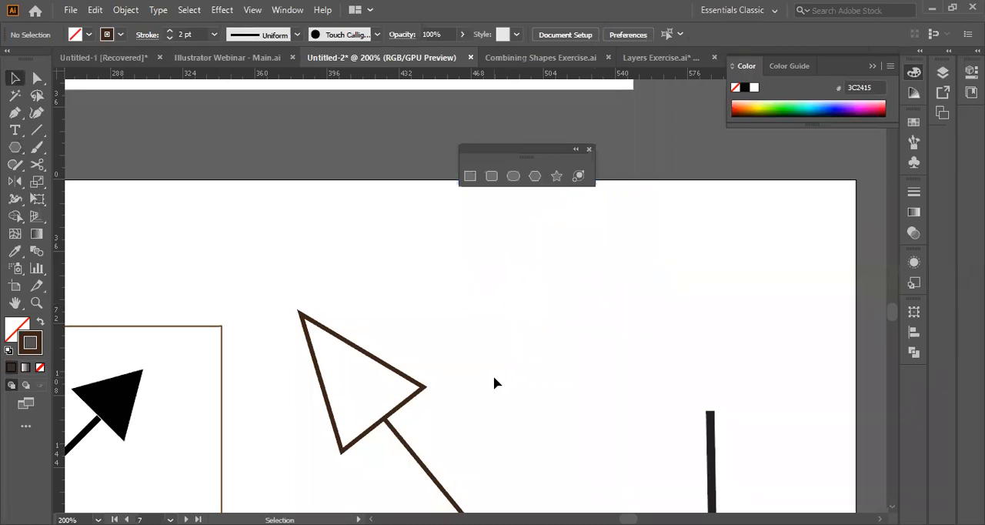
Draw a large perfect circle outward from its centre with the Ellipse tool, using the unfilled 2 pt brown stroke.
{"action": "left_click_drag", "start_coordinate": [343, 211], "coordinate": [449, 318]}
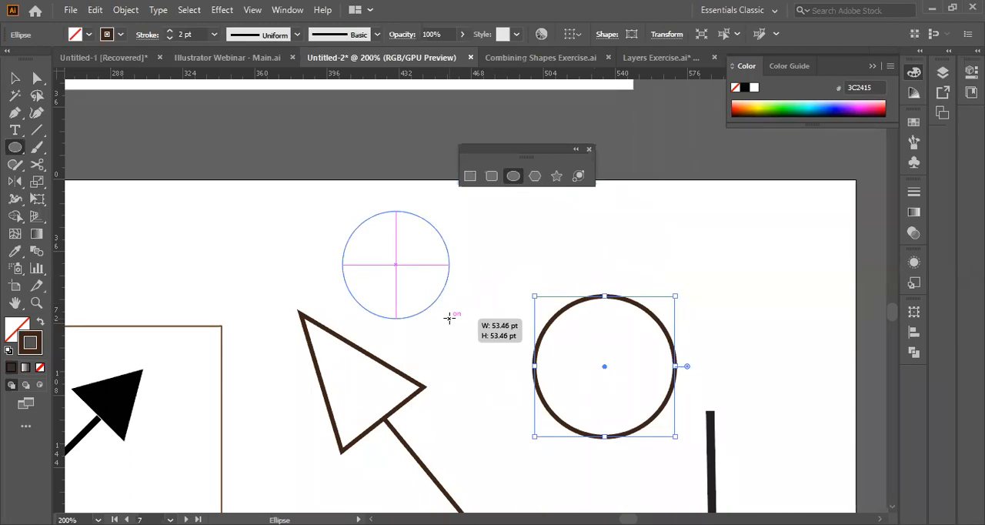
{"action": "left_click_drag", "start_coordinate": [450, 318], "coordinate": [462, 330]}
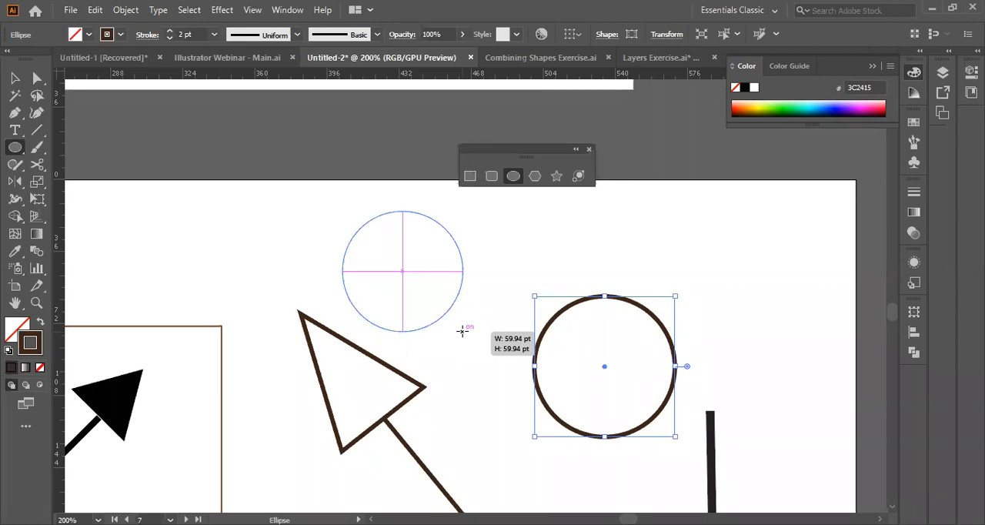
{"action": "left_click_drag", "start_coordinate": [462, 330], "coordinate": [462, 330]}
{"action": "left_click_drag", "start_coordinate": [462, 330], "coordinate": [514, 286]}
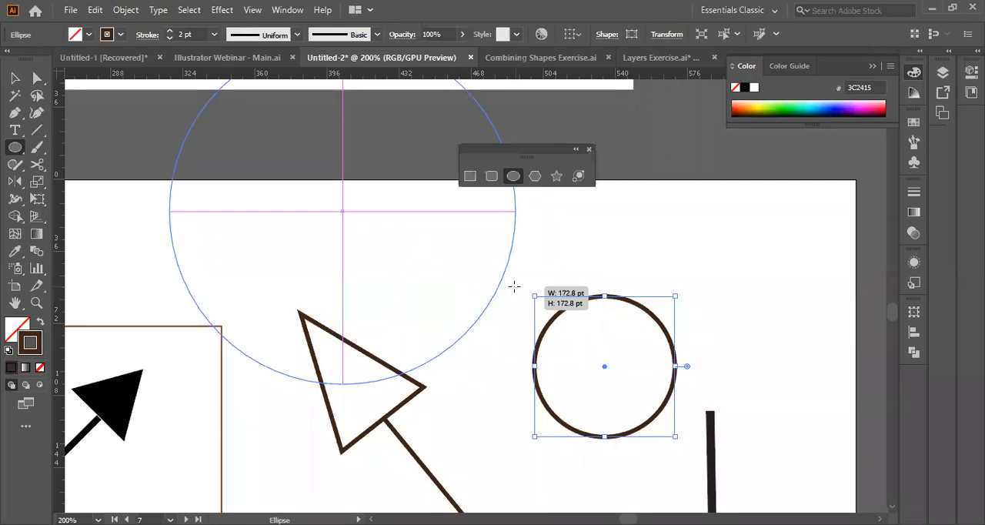
{"action": "left_click_drag", "start_coordinate": [514, 286], "coordinate": [430, 299]}
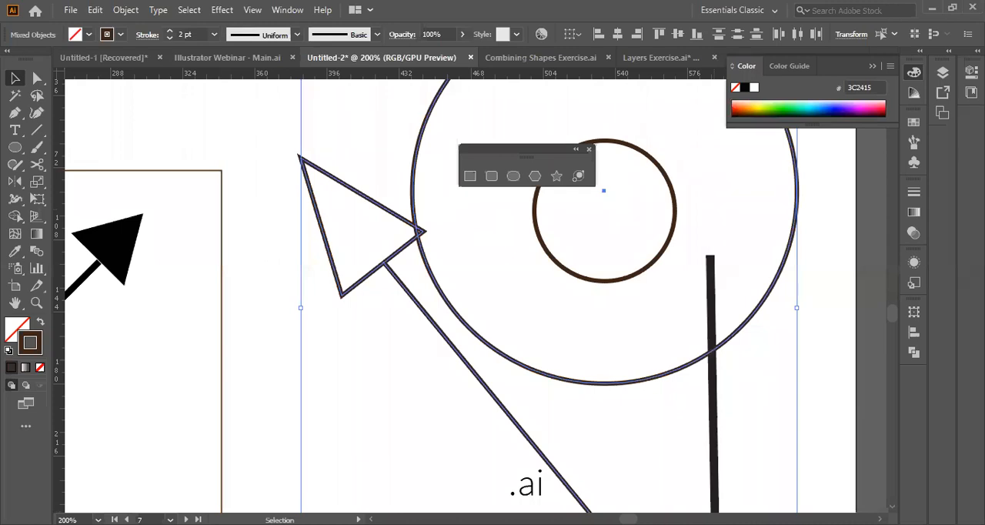
{"action": "left_click", "coordinate": [822, 248]}
Match the right half of the finished emblem's pen nib to its outlined left half with the Eyedropper, inside isolation mode.
{"action": "scroll", "coordinate": [416, 346], "scroll_direction": "down", "scroll_amount": 3}
{"action": "scroll", "coordinate": [416, 346], "scroll_direction": "left", "scroll_amount": 2}
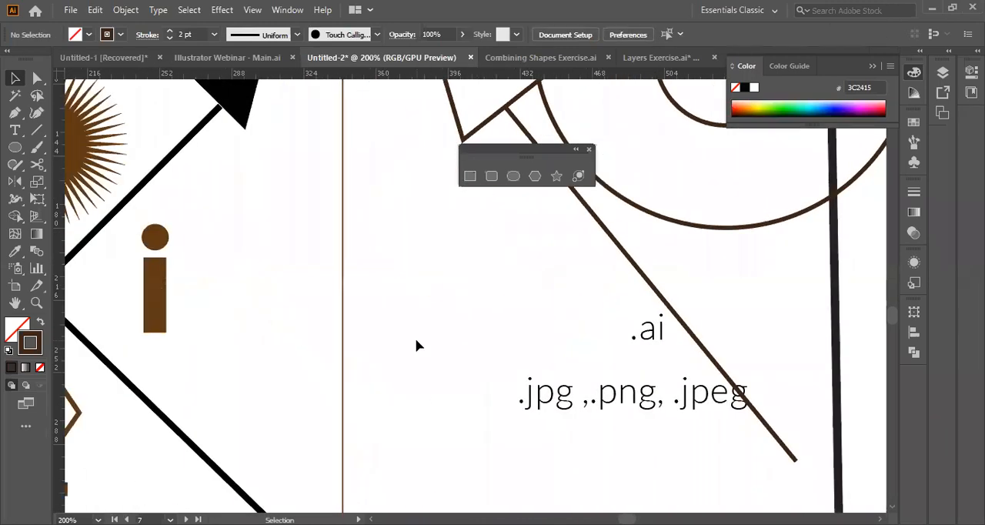
{"action": "scroll", "coordinate": [415, 346], "scroll_direction": "right", "scroll_amount": 10}
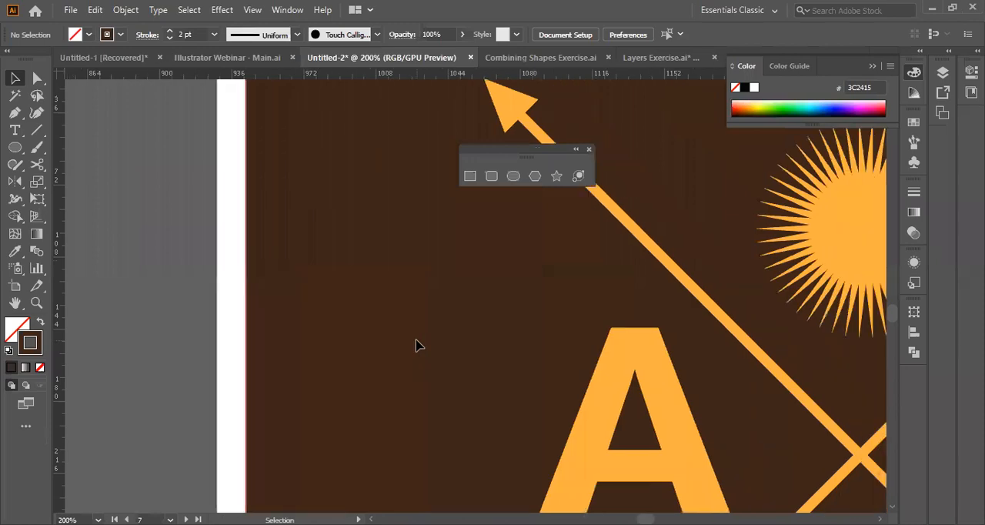
{"action": "scroll", "coordinate": [415, 345], "scroll_direction": "down", "scroll_amount": 2}
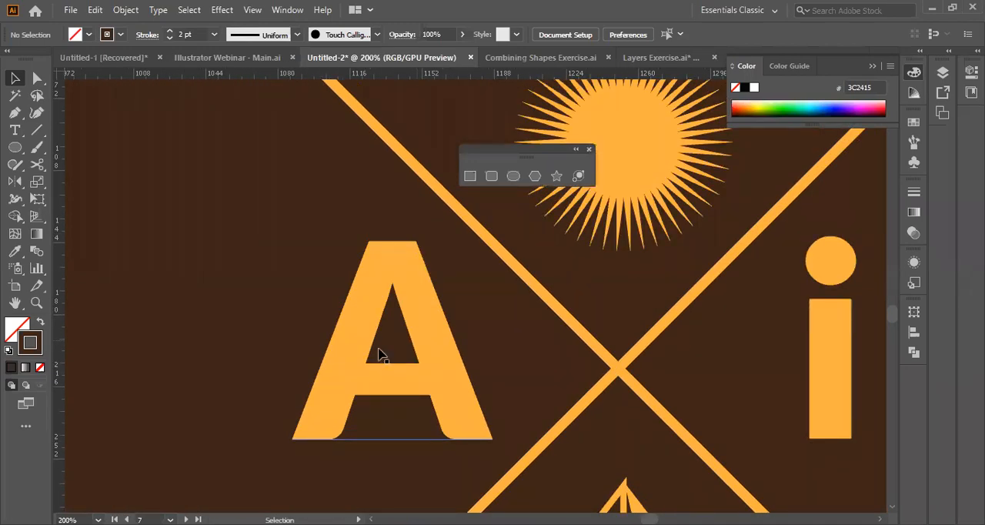
{"action": "left_click", "coordinate": [379, 348]}
{"action": "key", "text": "ctrl+0"}
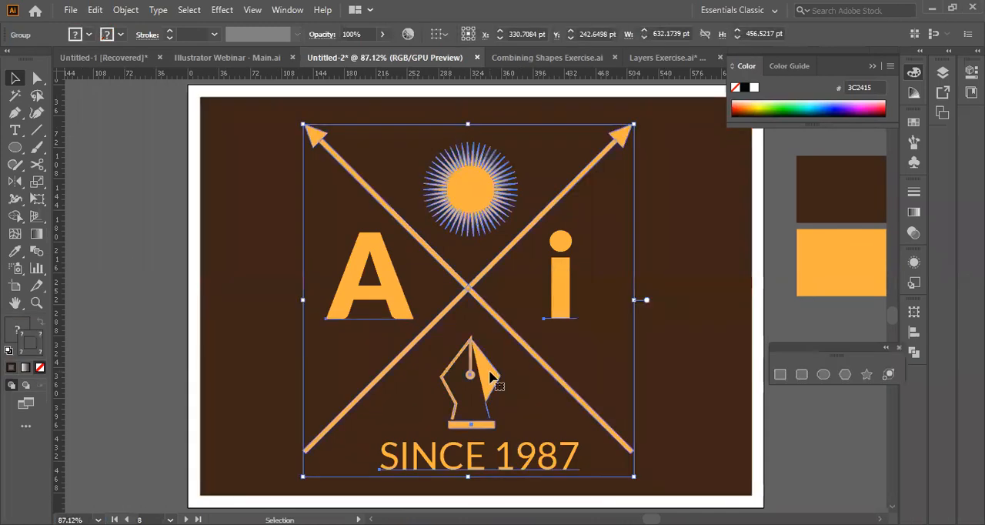
{"action": "double_click", "coordinate": [490, 374]}
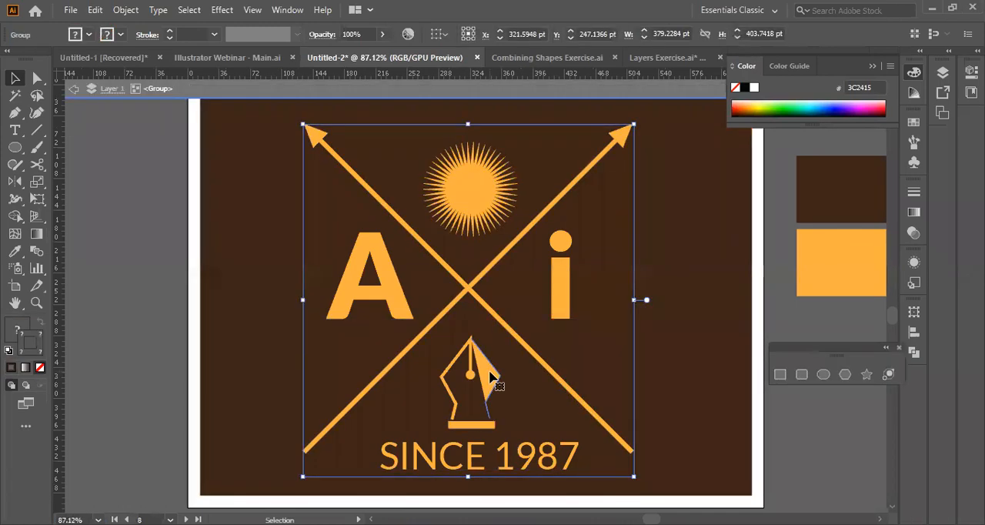
{"action": "left_click", "coordinate": [490, 374]}
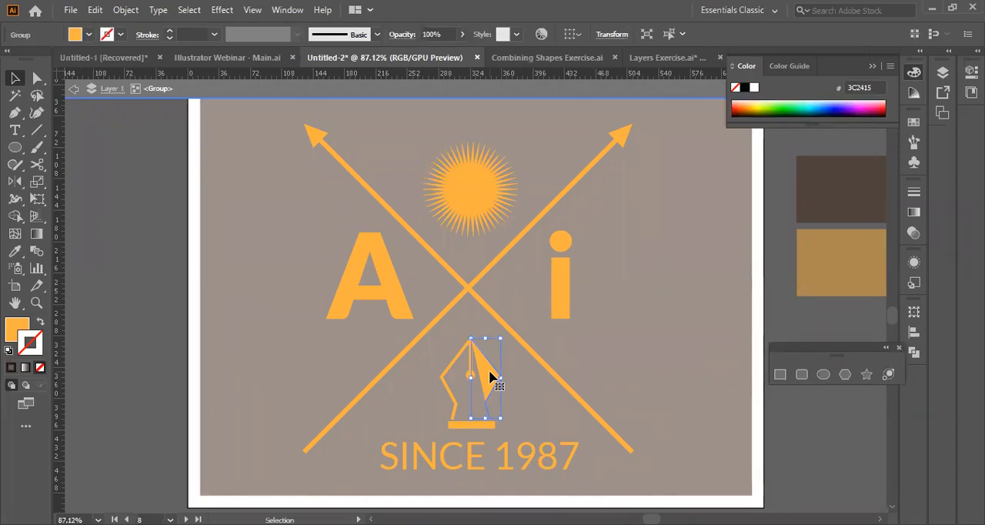
{"action": "key", "text": "i"}
{"action": "left_click", "coordinate": [456, 356]}
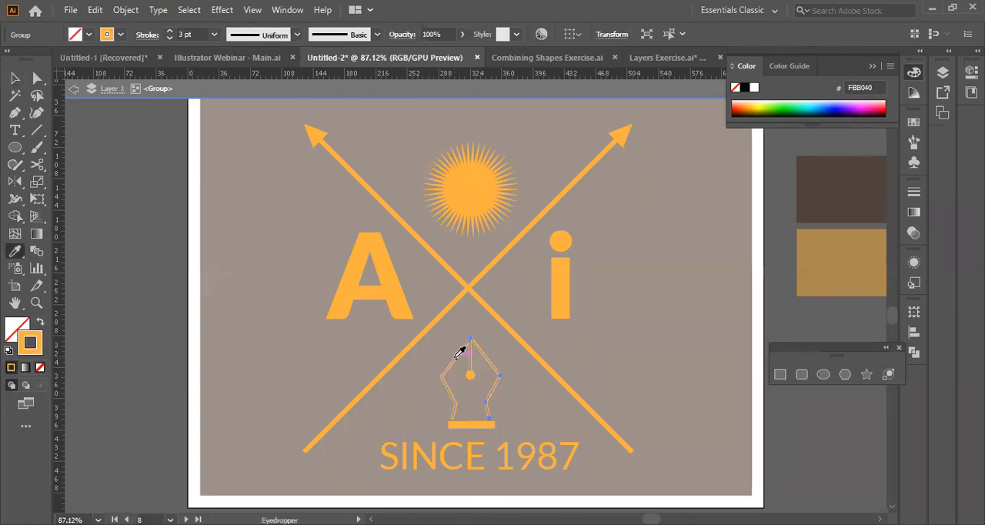
{"action": "key", "text": "v"}
{"action": "double_click", "coordinate": [176, 334]}
Examine the finished brown emblem and the orange Ai, blue Ps and pink Id logo artboards.
{"action": "scroll", "coordinate": [176, 333], "scroll_direction": "left", "scroll_amount": 6}
{"action": "scroll", "coordinate": [176, 334], "scroll_direction": "right", "scroll_amount": 1}
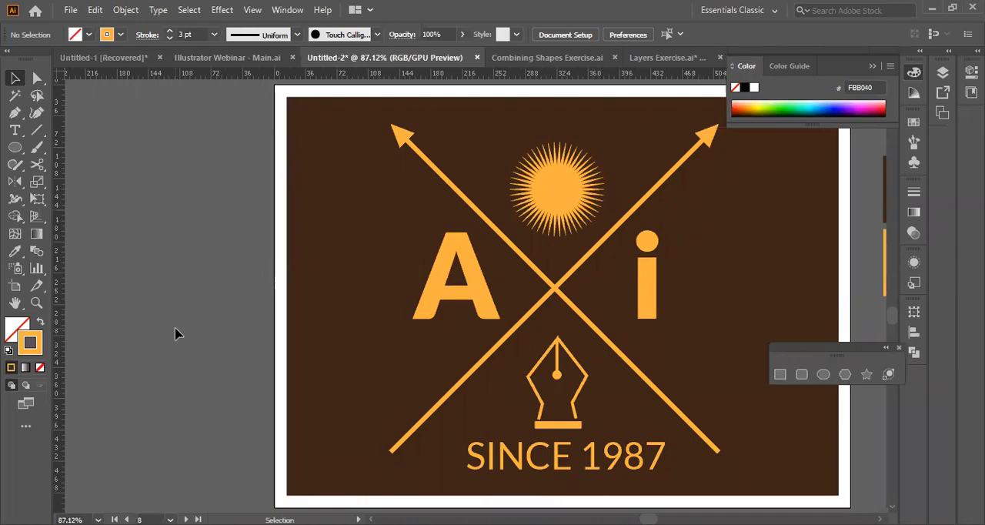
{"action": "left_click", "coordinate": [572, 356]}
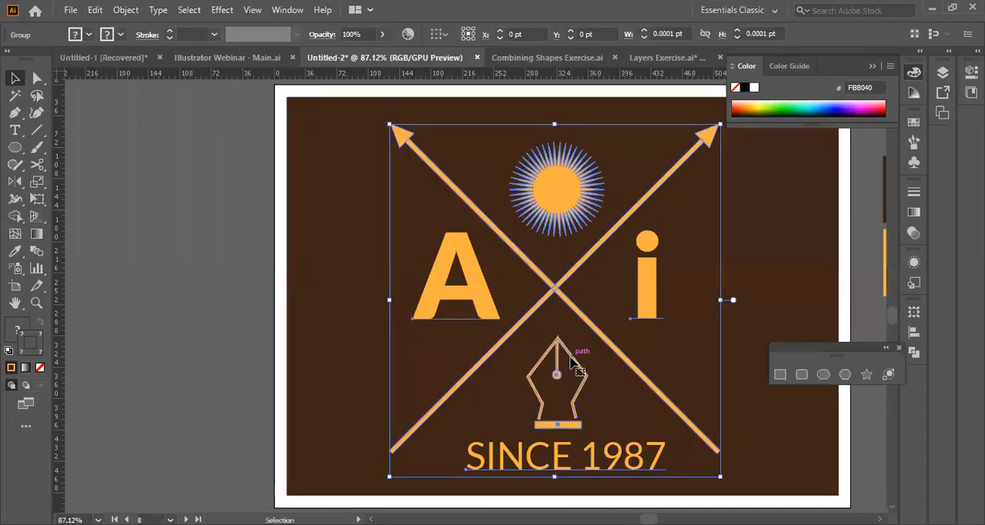
{"action": "left_click", "coordinate": [190, 344]}
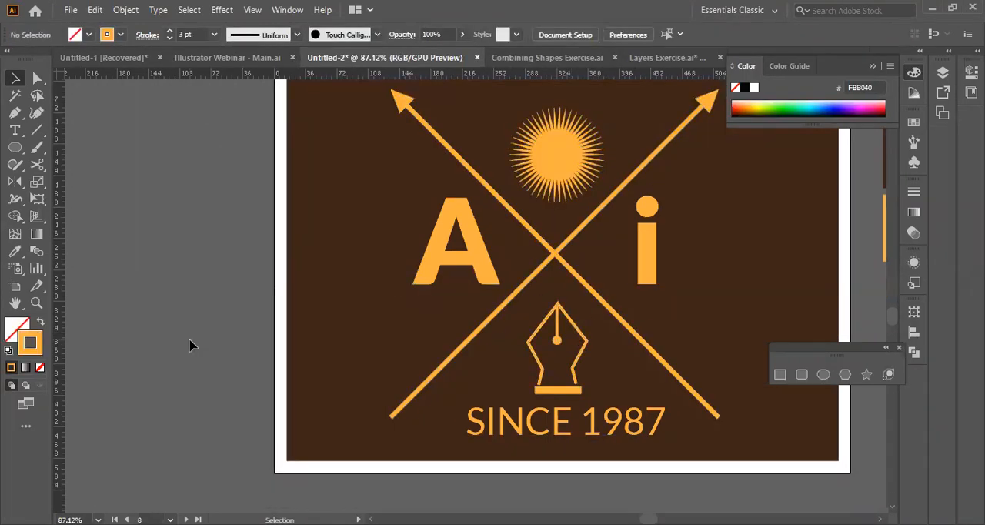
{"action": "scroll", "coordinate": [191, 345], "scroll_direction": "down", "scroll_amount": 4}
{"action": "scroll", "coordinate": [192, 345], "scroll_direction": "down", "scroll_amount": 11}
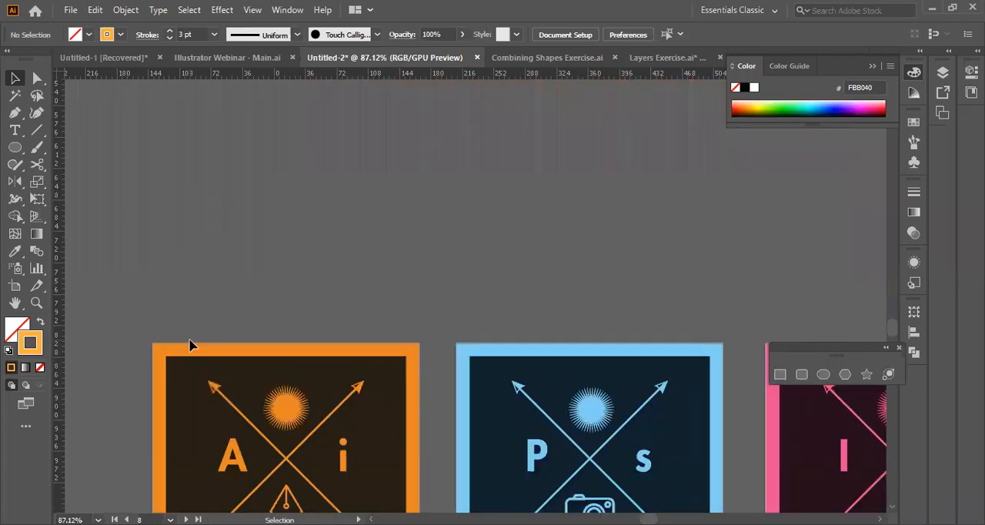
{"action": "scroll", "coordinate": [192, 345], "scroll_direction": "left", "scroll_amount": 2}
{"action": "scroll", "coordinate": [192, 343], "scroll_direction": "left", "scroll_amount": 1}
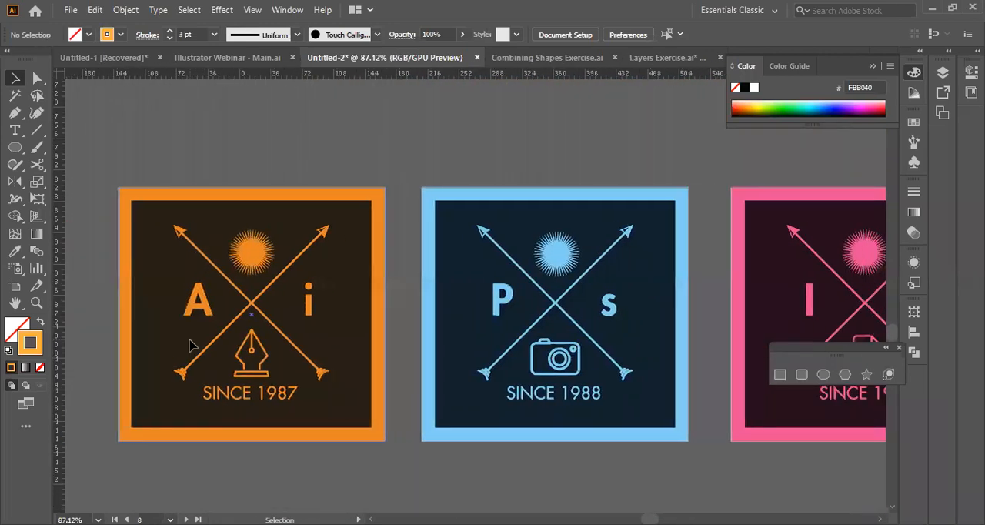
{"action": "scroll", "coordinate": [753, 373], "scroll_direction": "right", "scroll_amount": 1}
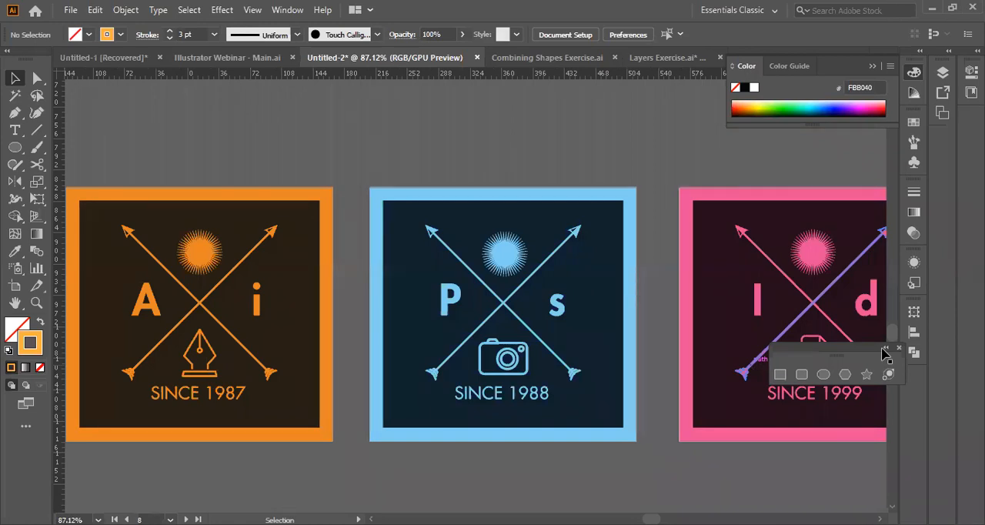
Duplicate the pink Id artboard together with its artwork and place the copy beside the original.
{"action": "left_click", "coordinate": [312, 310]}
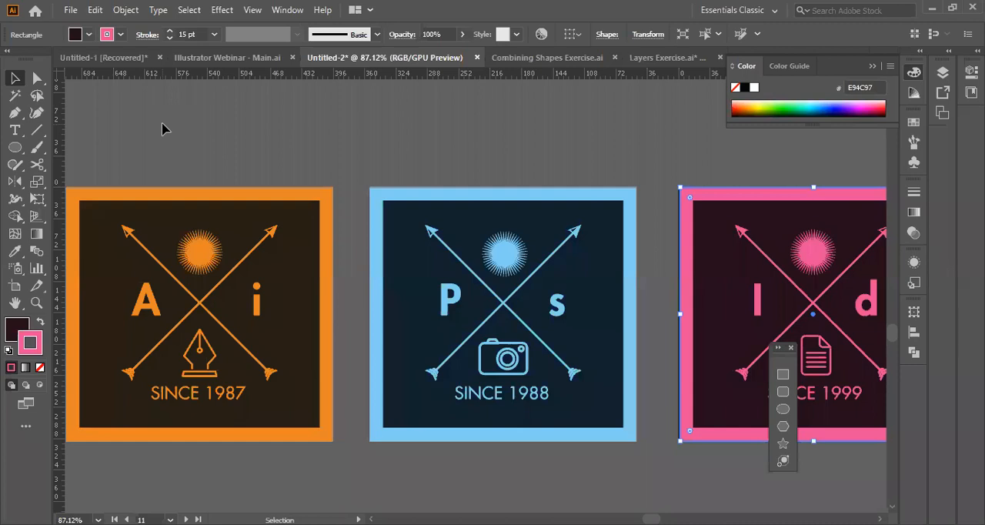
{"action": "left_click", "coordinate": [16, 288]}
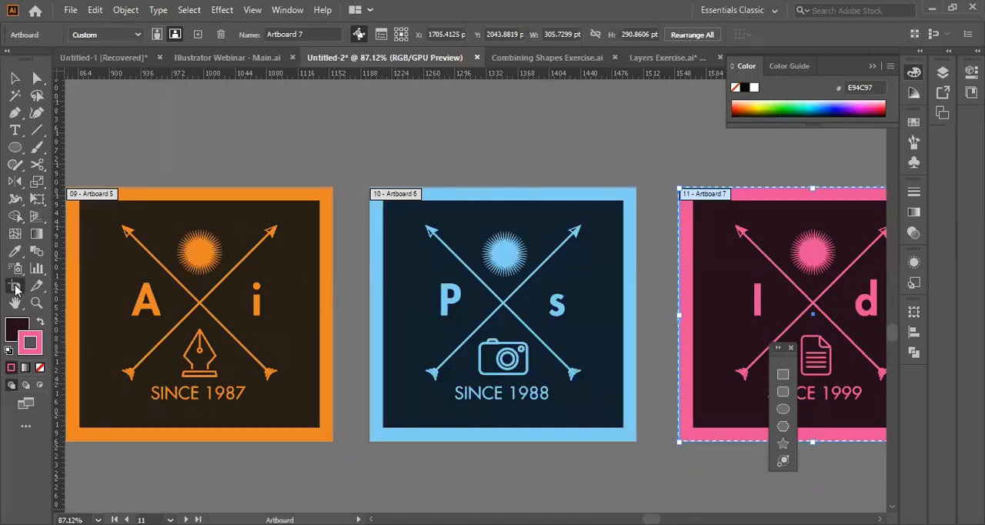
{"action": "left_click_drag", "start_coordinate": [298, 291], "coordinate": [286, 302]}
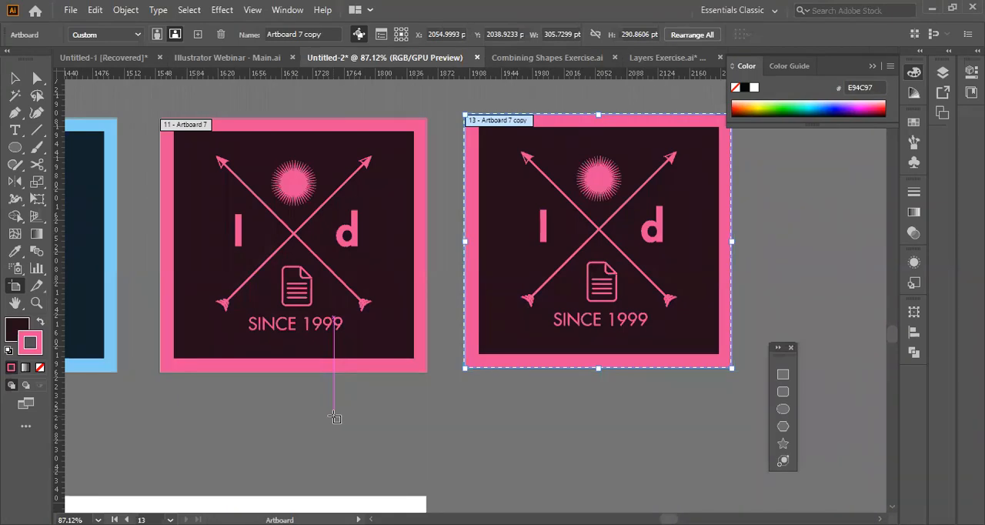
Rename the orange Ai logo's artboard as illustrator.
{"action": "type", "text": "illust"}
{"action": "type", "text": "rator"}
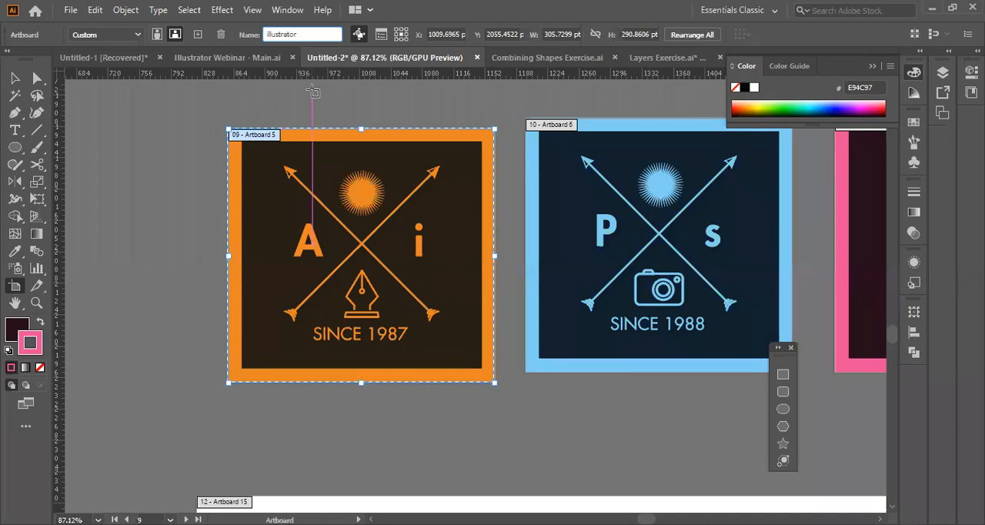
{"action": "left_click", "coordinate": [522, 152]}
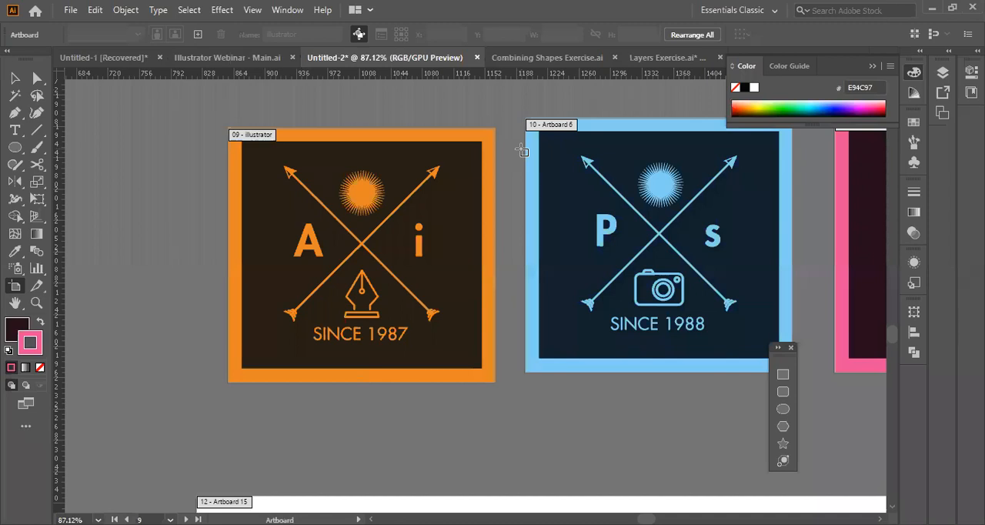
Rename the blue Ps logo's artboard as photoshop.
{"action": "left_click", "coordinate": [554, 166]}
{"action": "left_click_drag", "start_coordinate": [305, 34], "coordinate": [219, 35]}
{"action": "type", "text": "photoshop"}
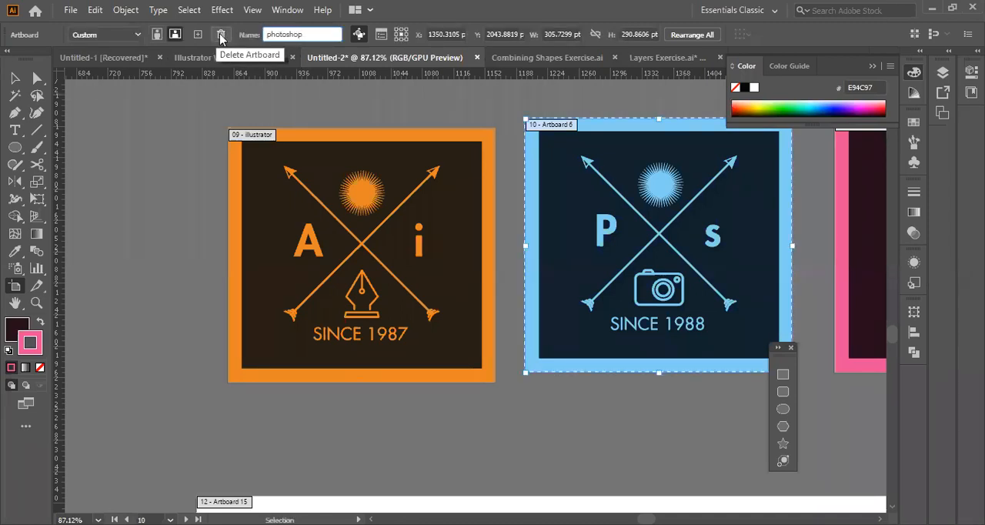
{"action": "key", "text": "Return"}
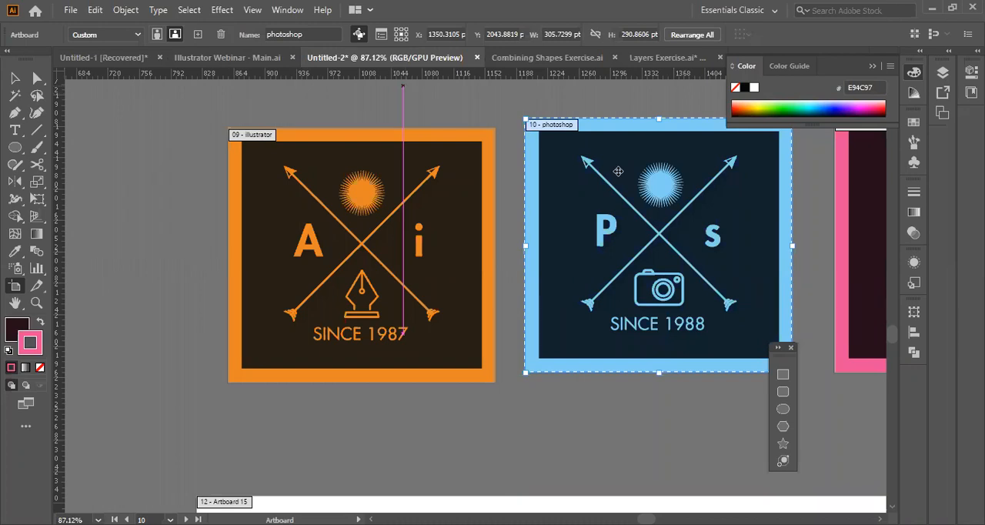
Rename the original pink Id logo's artboard as indesign.
{"action": "left_click", "coordinate": [302, 34]}
{"action": "type", "text": "indesign"}
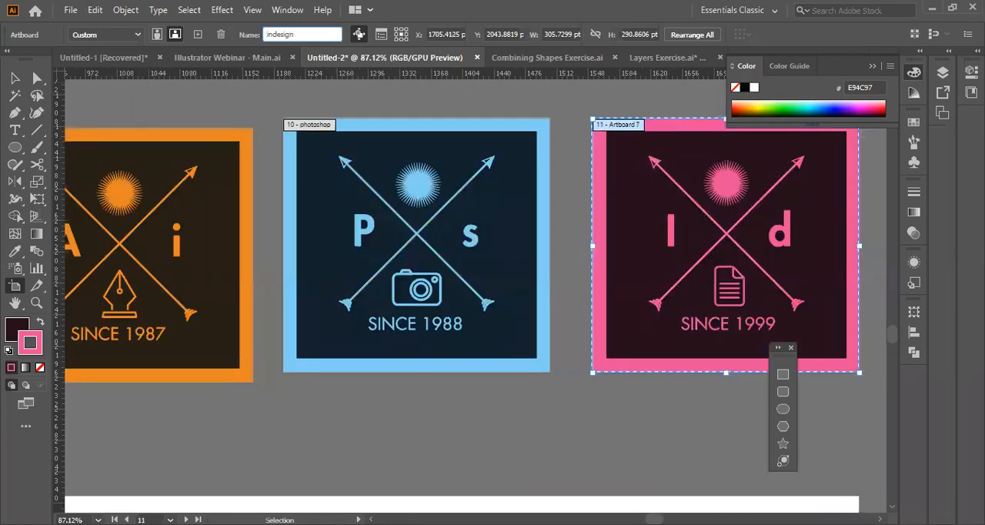
{"action": "key", "text": "Return"}
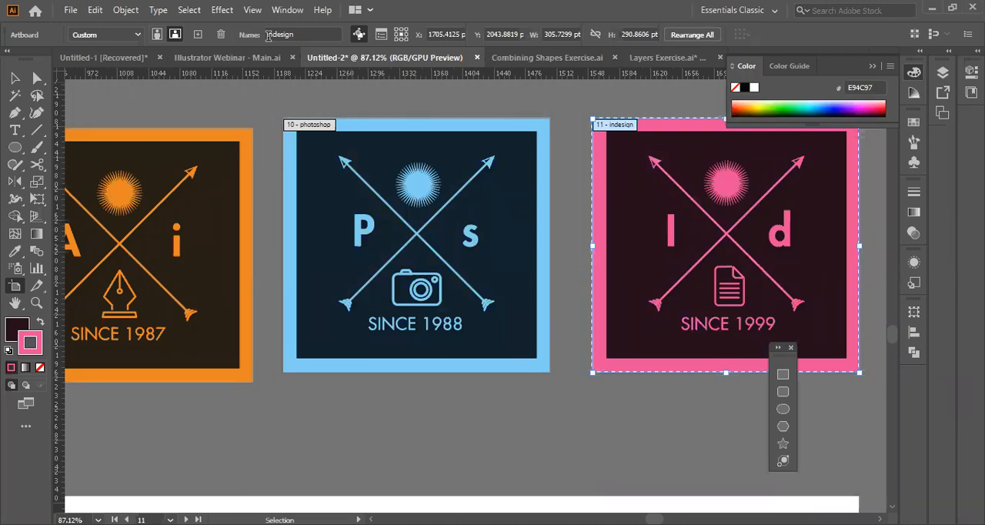
{"action": "left_click", "coordinate": [235, 400]}
Look through the document's artboard list and jump to the illustrator artboard from it.
{"action": "scroll", "coordinate": [235, 400], "scroll_direction": "left", "scroll_amount": 3}
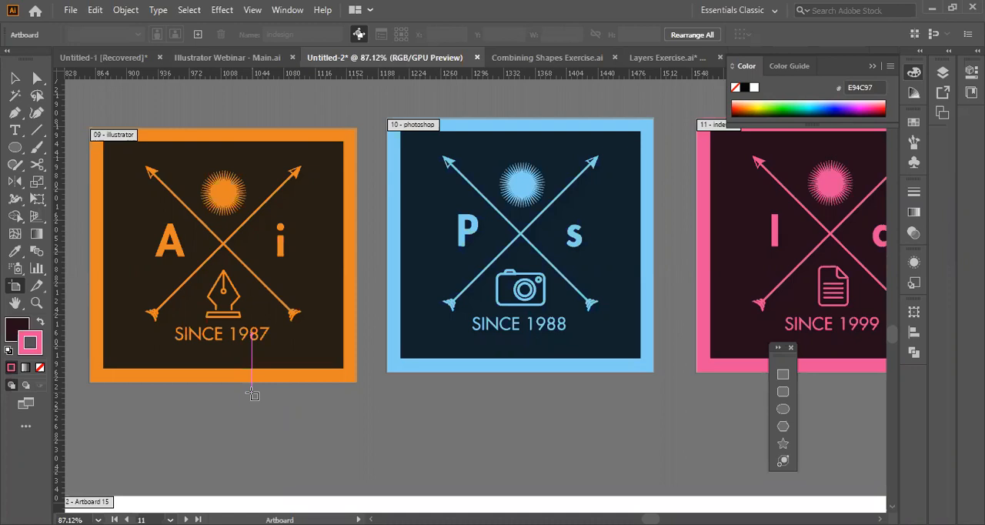
{"action": "left_click", "coordinate": [943, 113]}
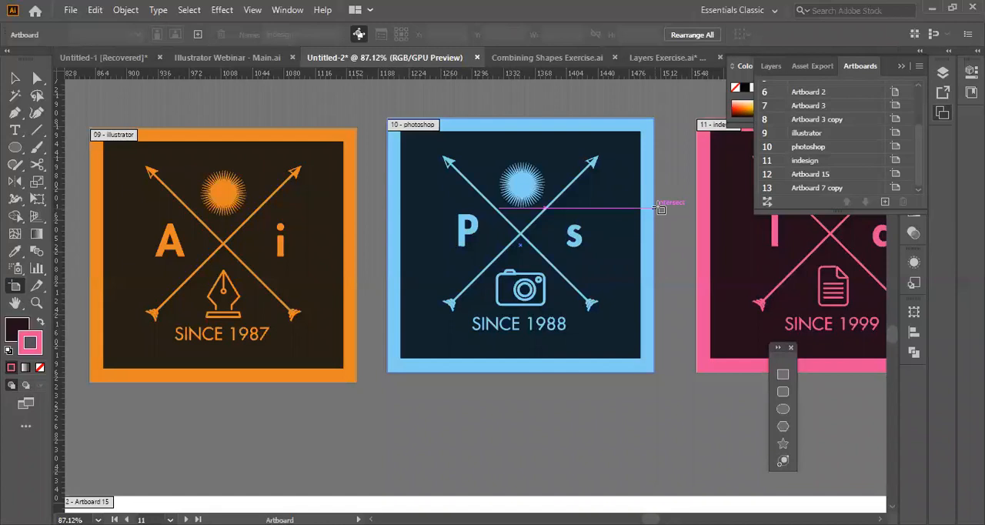
{"action": "double_click", "coordinate": [852, 135]}
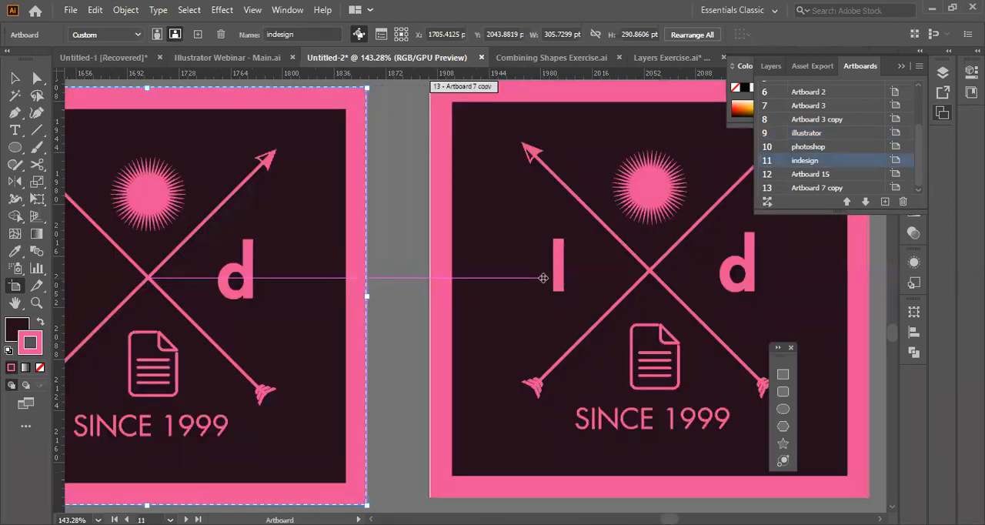
Delete the duplicated pink artboard, Artboard 7 copy.
{"action": "left_click", "coordinate": [544, 278]}
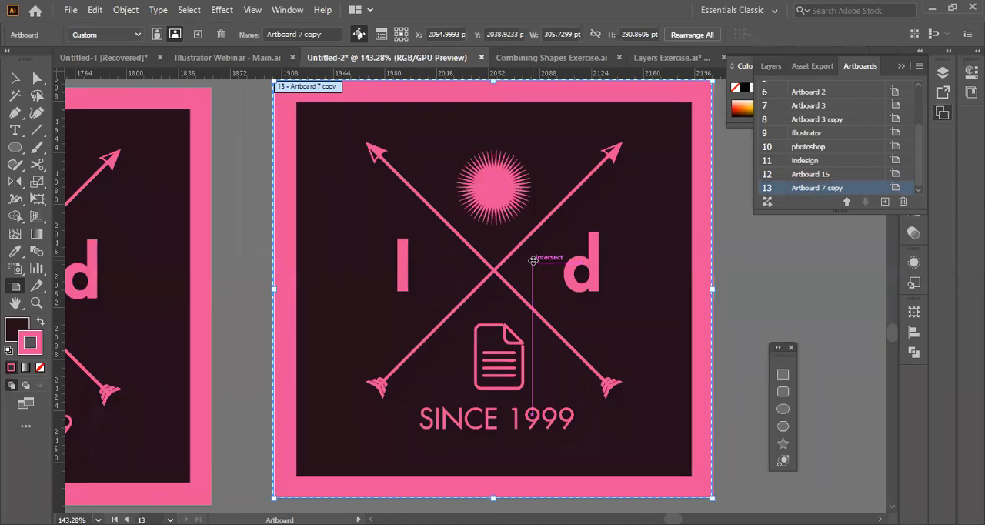
{"action": "key", "text": "Delete"}
{"action": "scroll", "coordinate": [666, 283], "scroll_direction": "up", "scroll_amount": 2}
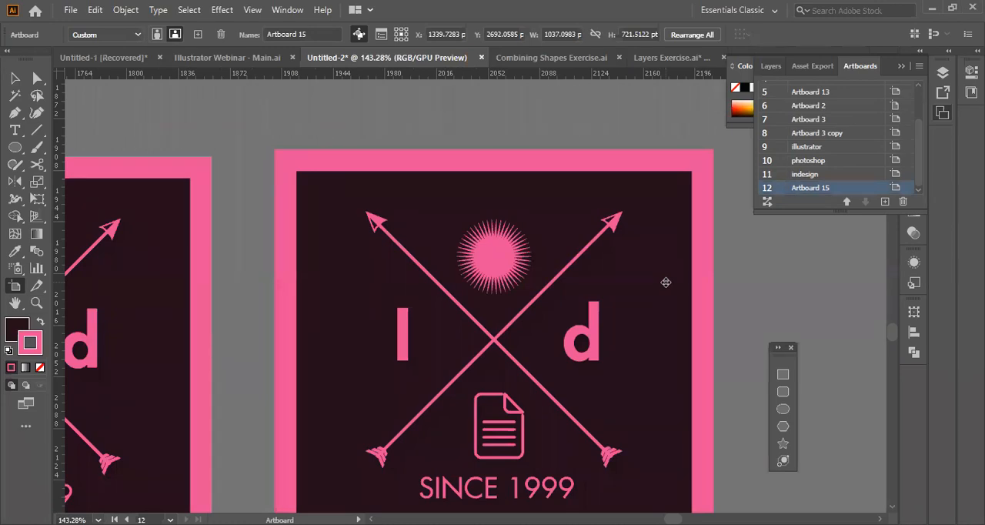
Start a JPEG export of the document with Export As and turn on Use Artboards.
{"action": "key", "text": "v"}
{"action": "scroll", "coordinate": [437, 312], "scroll_direction": "left", "scroll_amount": 10}
{"action": "scroll", "coordinate": [437, 312], "scroll_direction": "up", "scroll_amount": 3}
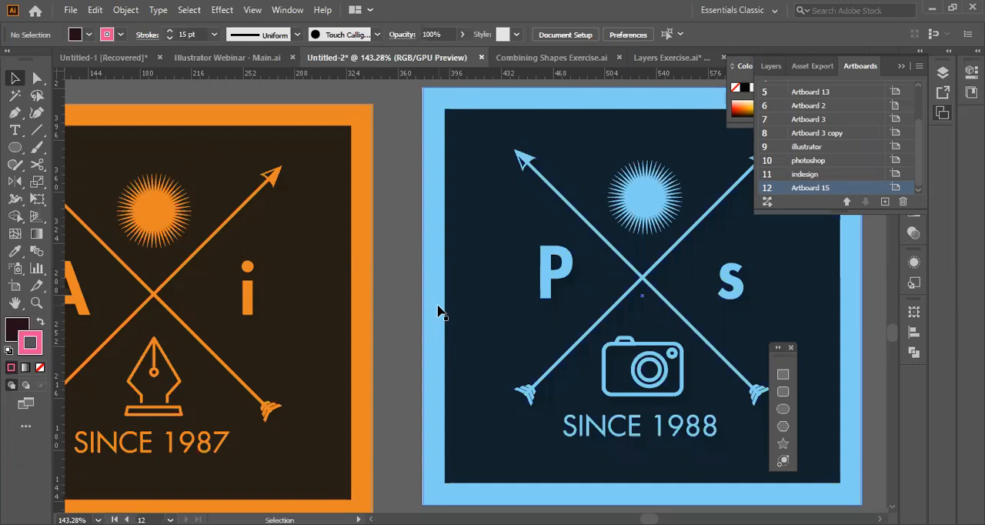
{"action": "left_click", "coordinate": [70, 10]}
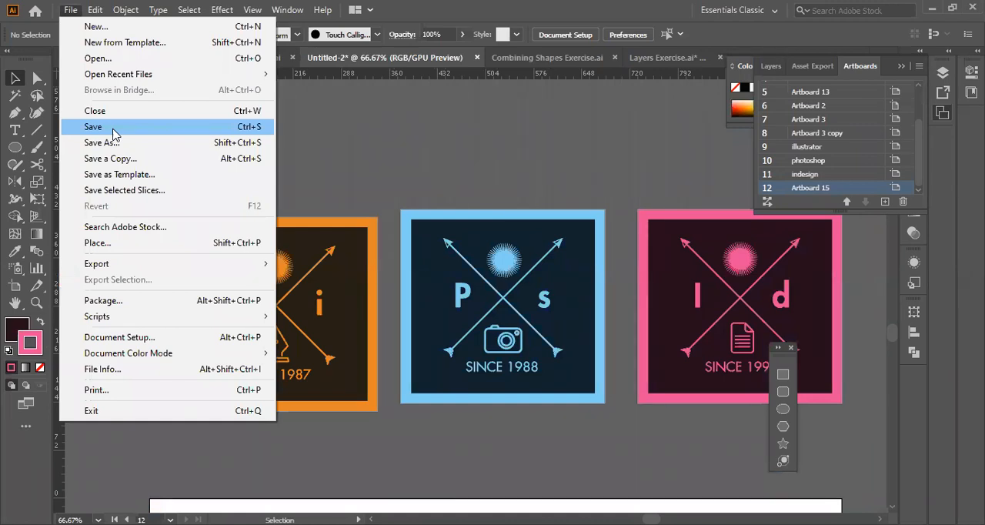
{"action": "left_click", "coordinate": [112, 128]}
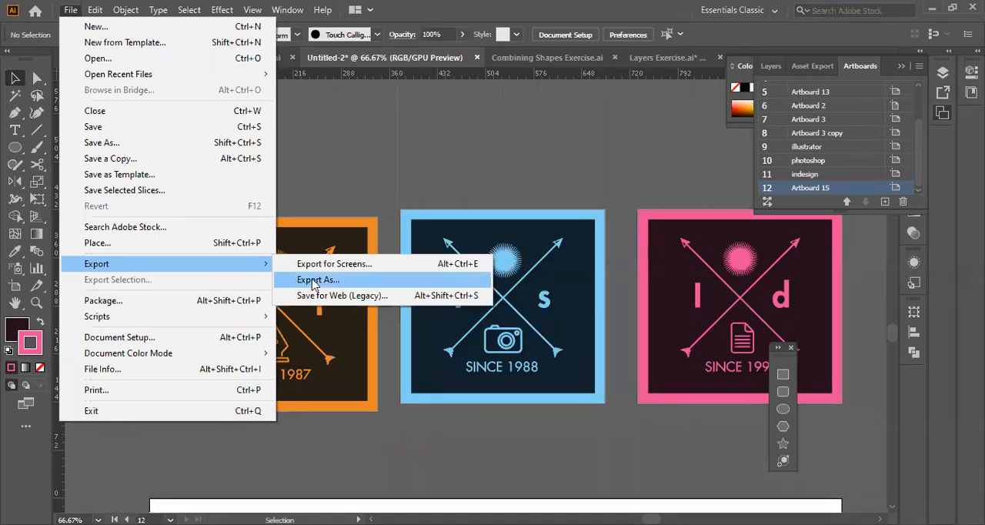
{"action": "left_click", "coordinate": [317, 280]}
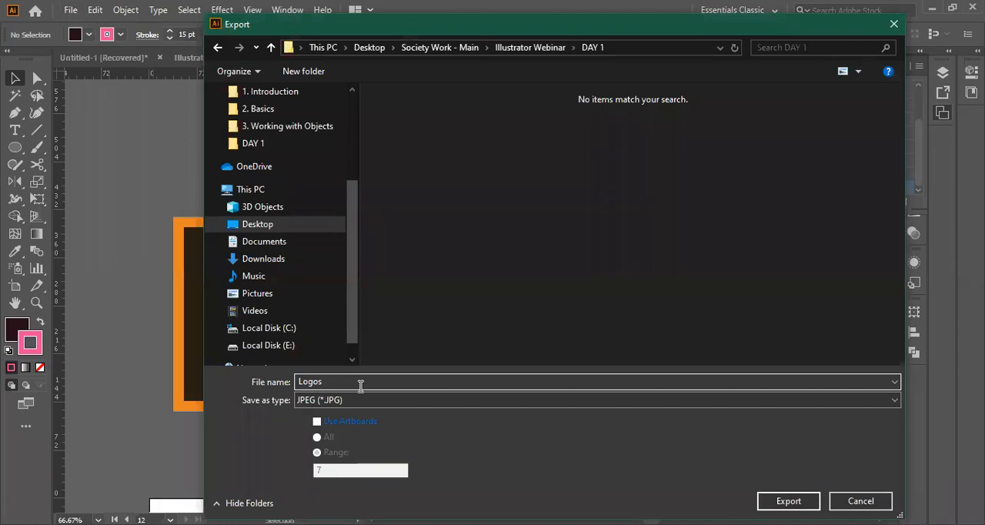
{"action": "left_click", "coordinate": [316, 422]}
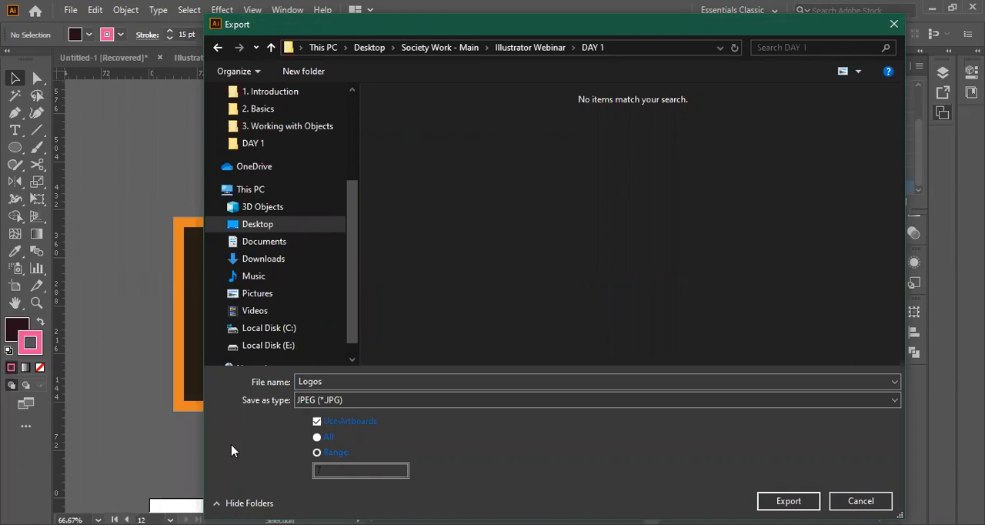
Name the export logo, limit it to artboards 9-11, and continue to the JPEG options.
{"action": "left_click_drag", "start_coordinate": [431, 24], "coordinate": [424, 364]}
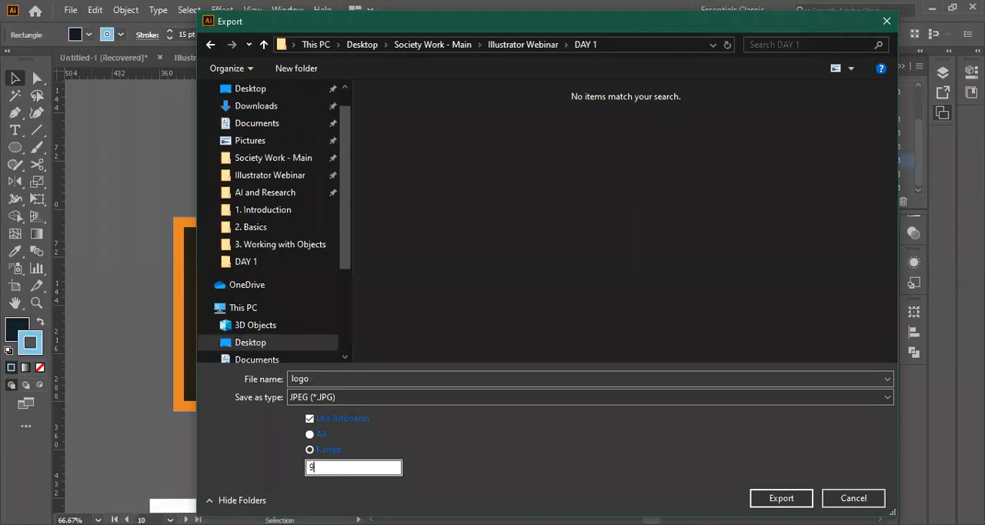
{"action": "type", "text": "-11"}
{"action": "type", "text": ",11"}
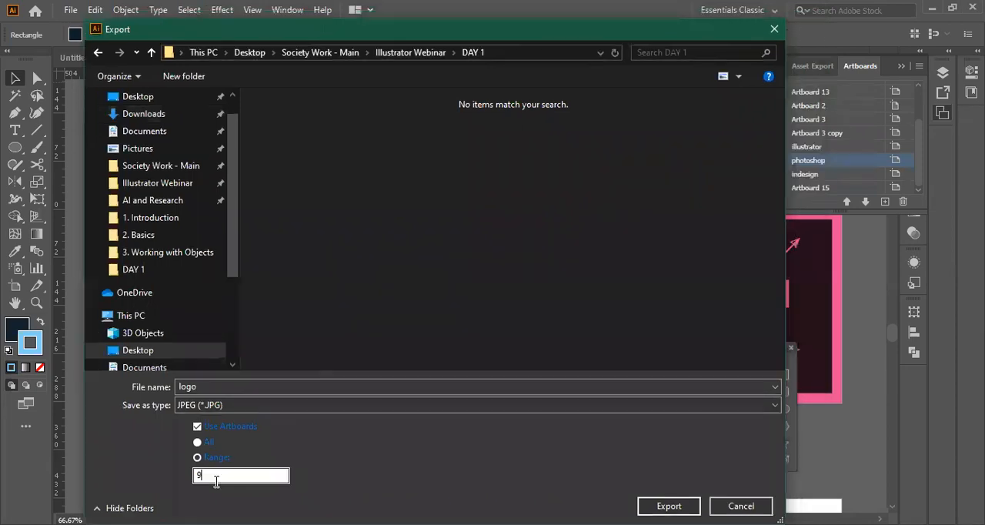
{"action": "type", "text": "-11"}
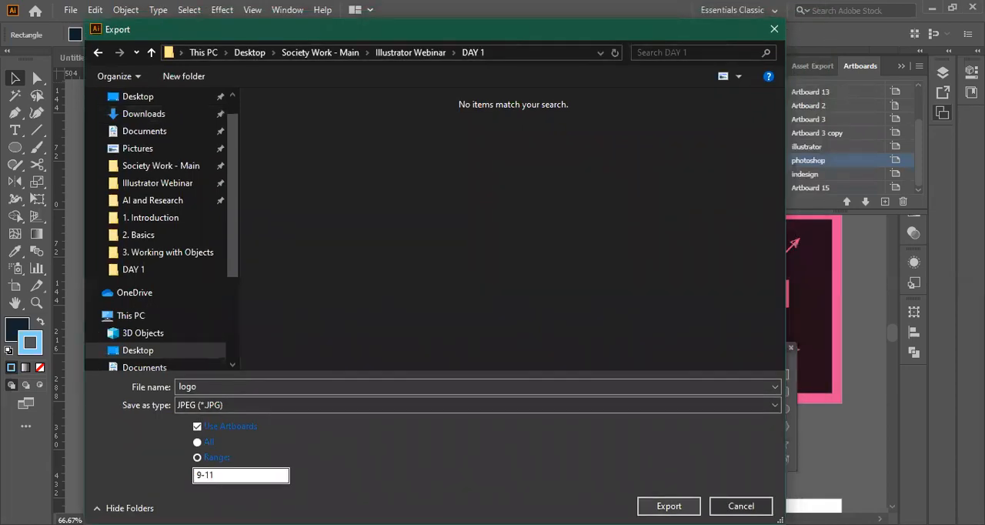
{"action": "key", "text": "Return"}
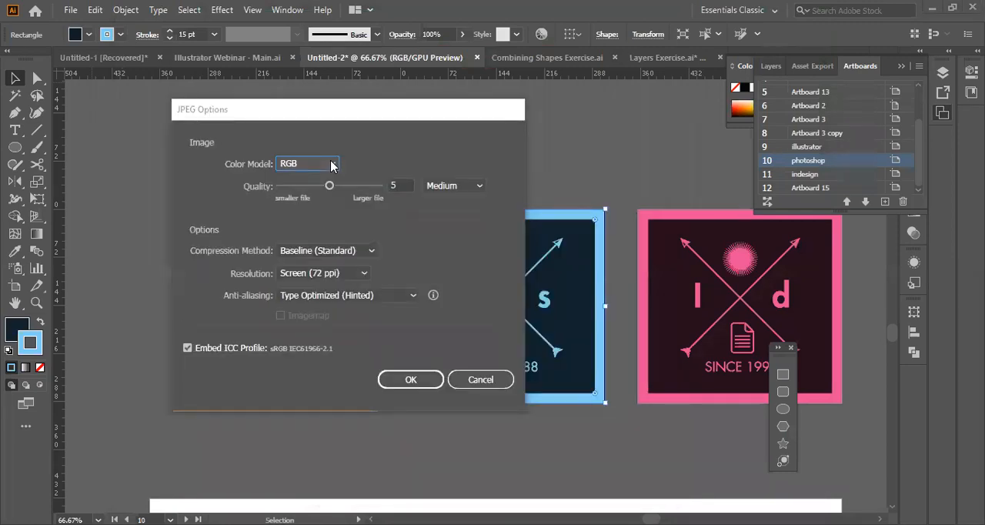
Try the Grayscale color model in the JPEG options, return to RGB, and review the available color models.
{"action": "left_click", "coordinate": [331, 165]}
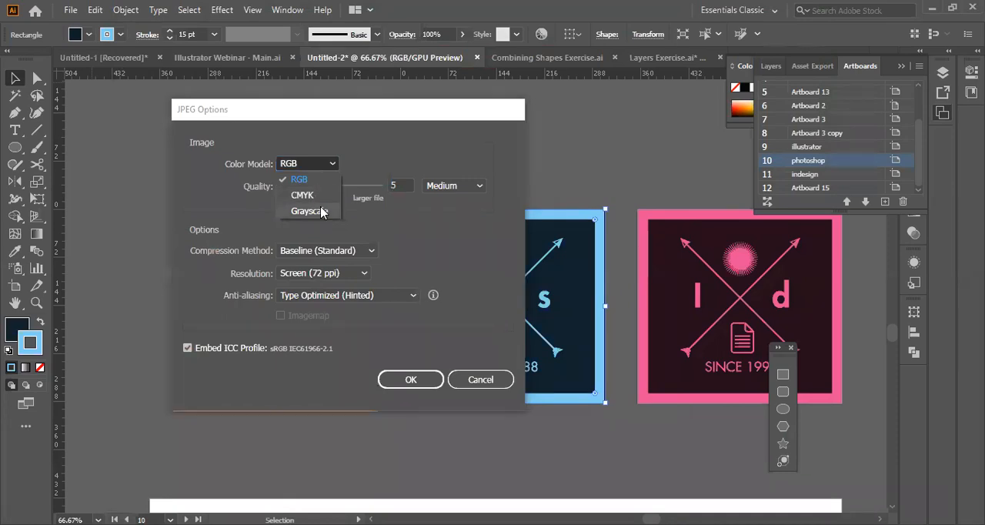
{"action": "left_click", "coordinate": [322, 213]}
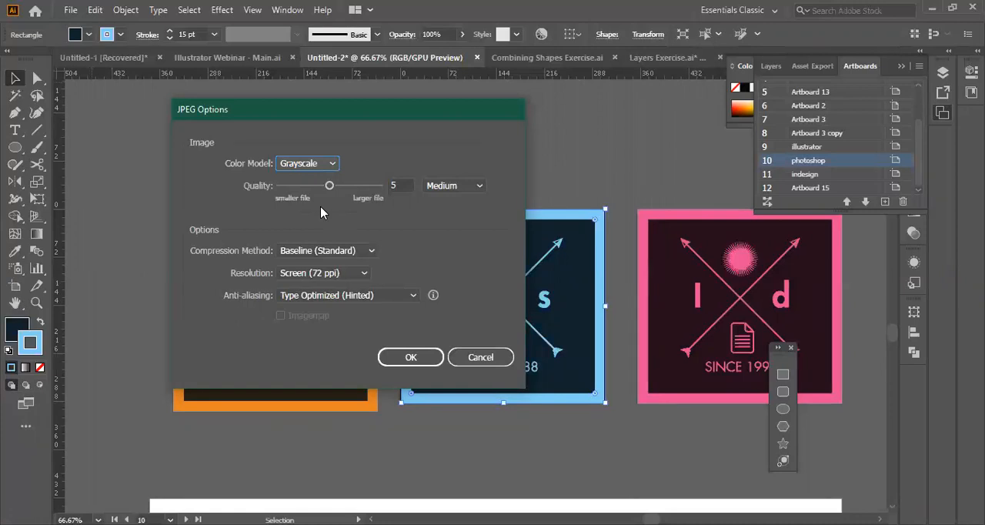
{"action": "left_click", "coordinate": [334, 164]}
{"action": "left_click", "coordinate": [331, 178]}
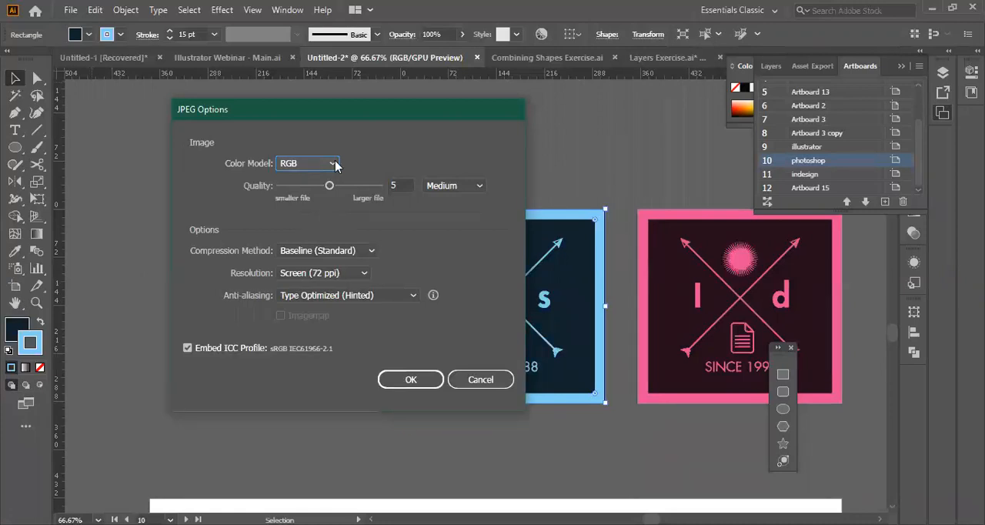
{"action": "left_click", "coordinate": [335, 163]}
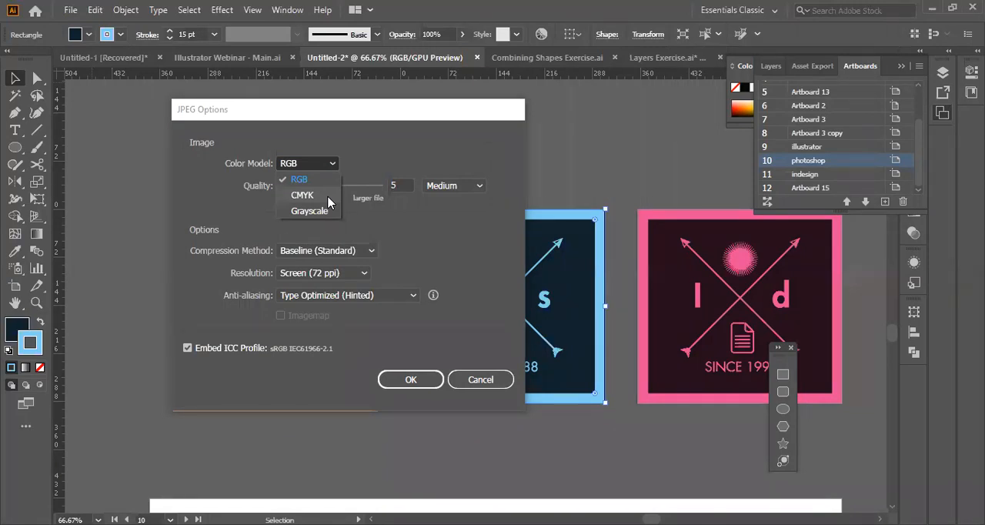
{"action": "key", "text": "Escape"}
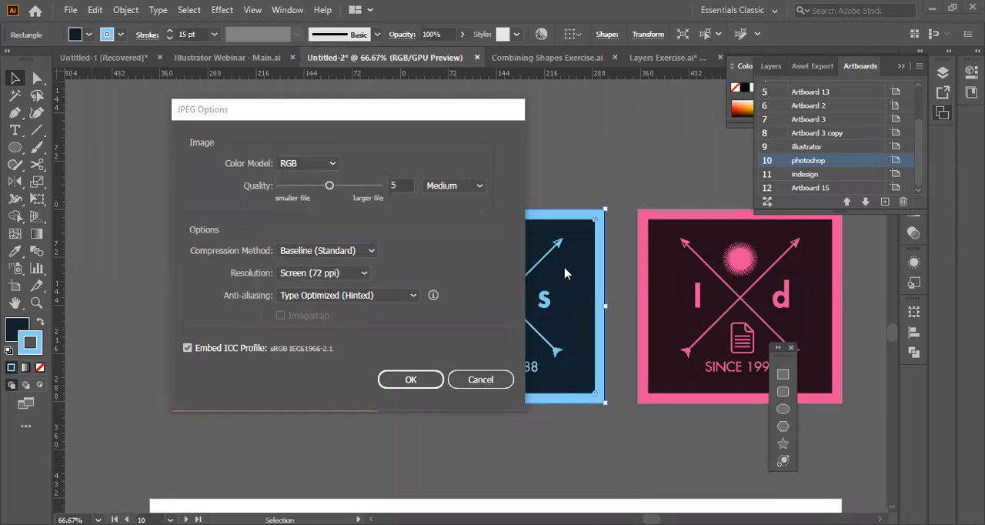
{"action": "left_click", "coordinate": [396, 110]}
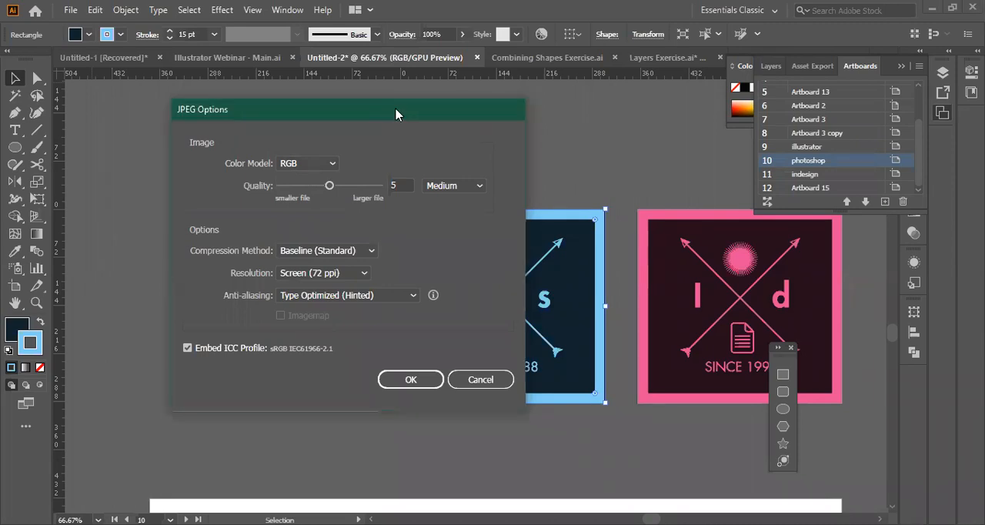
{"action": "left_click", "coordinate": [321, 168]}
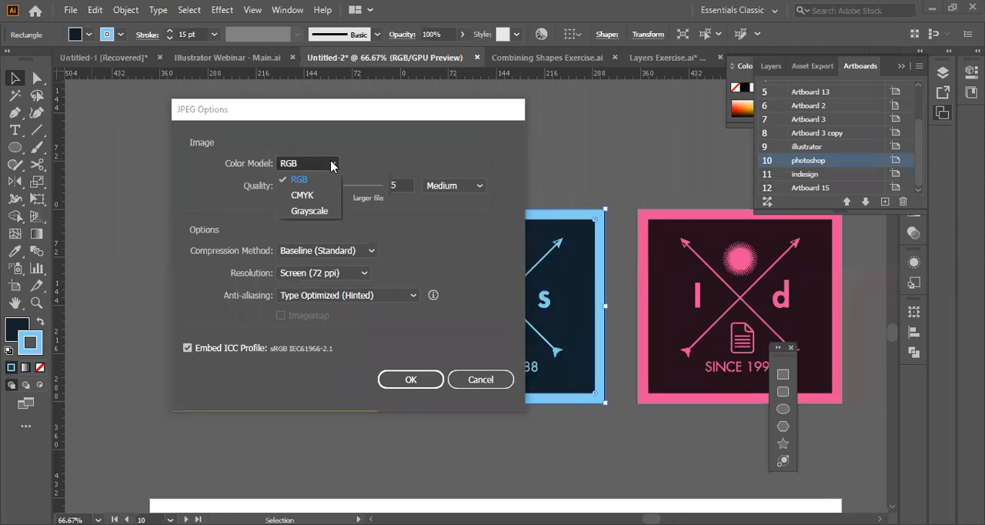
Set the JPEG quality to 6 (High) and the resolution to High (300 ppi), and complete the export.
{"action": "left_click", "coordinate": [478, 189]}
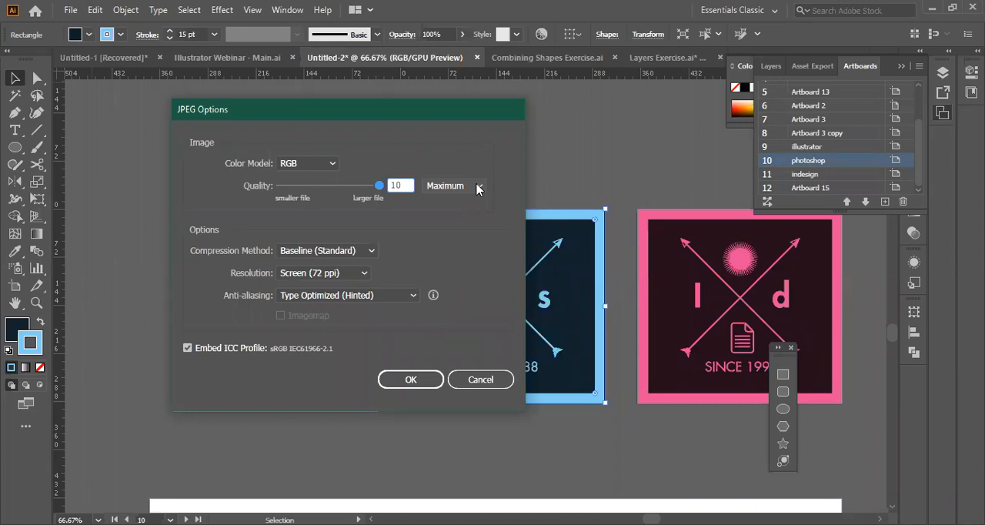
{"action": "left_click", "coordinate": [363, 277]}
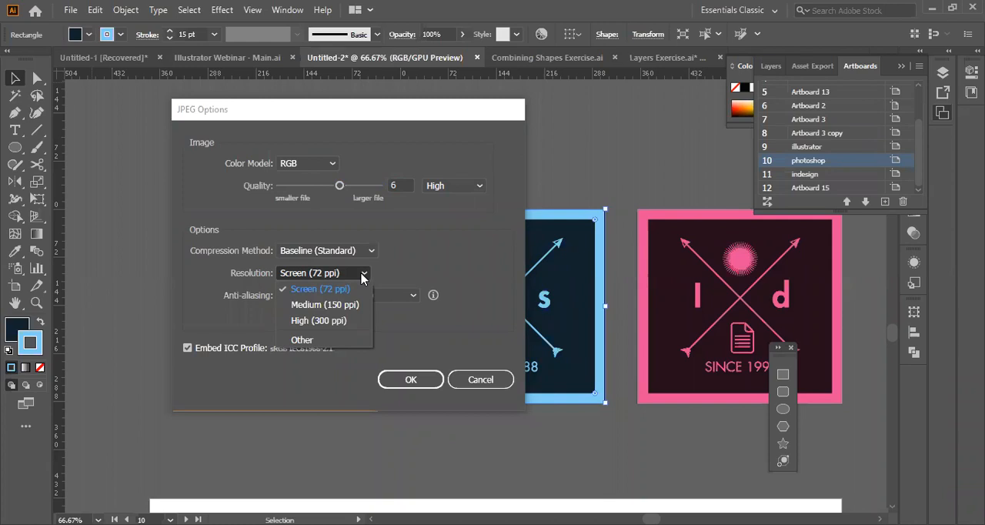
{"action": "key", "text": "Down"}
{"action": "key", "text": "Down"}
{"action": "key", "text": "Return"}
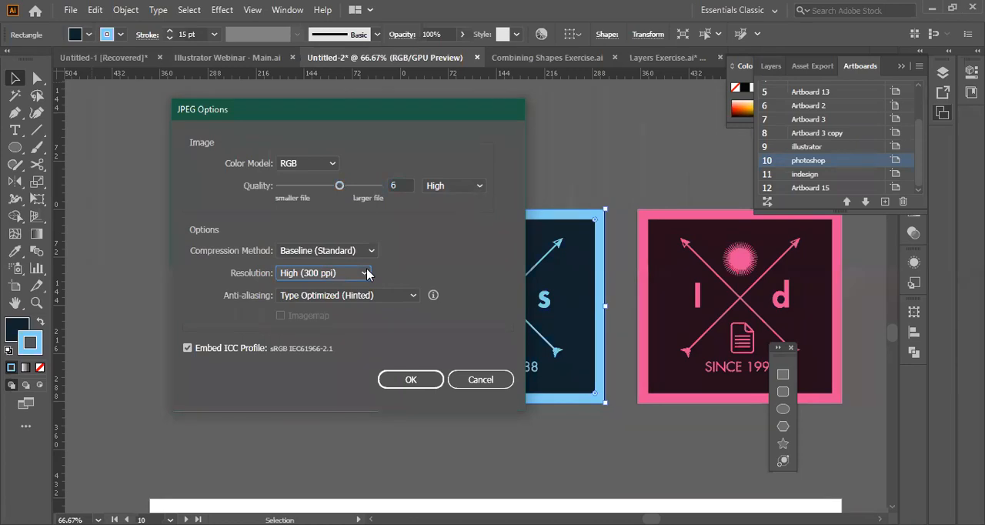
{"action": "left_click", "coordinate": [365, 273]}
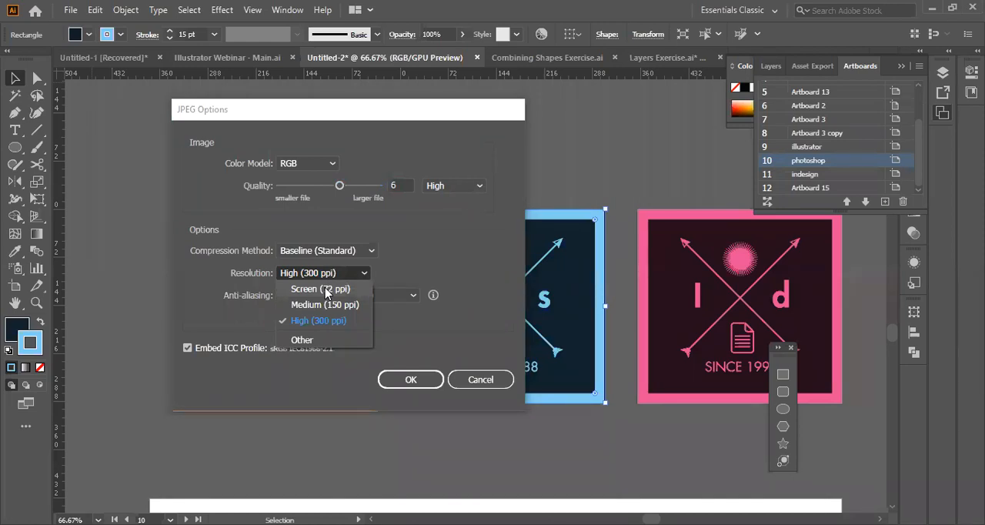
{"action": "left_click", "coordinate": [413, 381]}
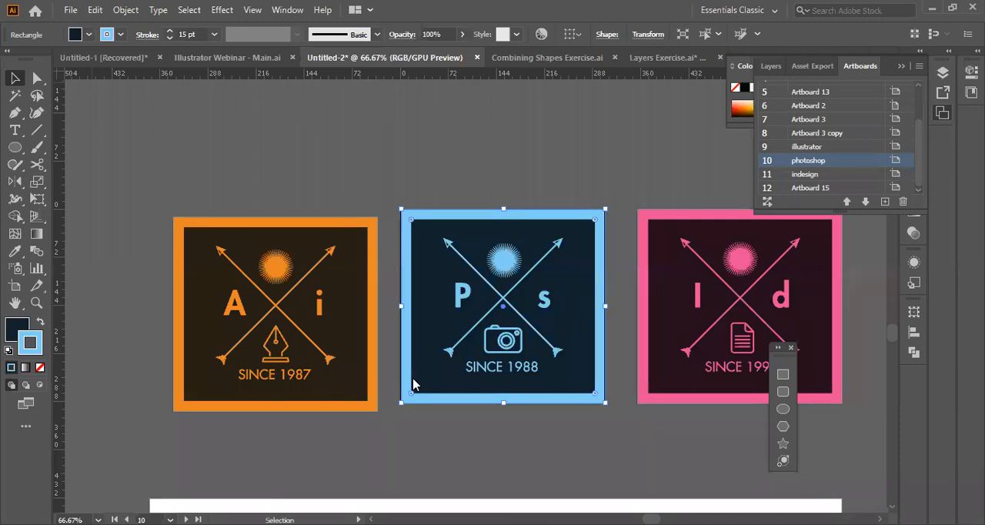
Open the exported logo_illustrator.jpg, try moving its logo image, and undo the move.
{"action": "key", "text": "ctrl+o"}
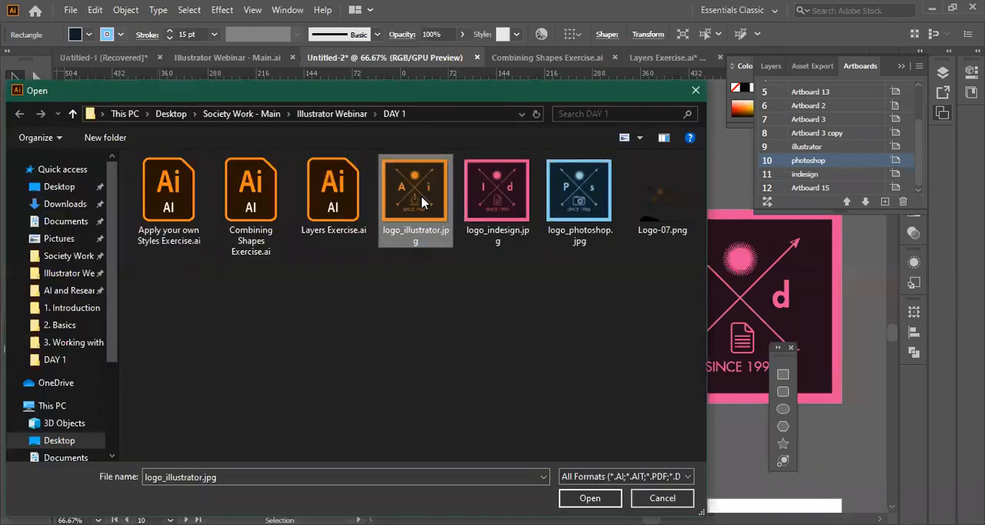
{"action": "left_click", "coordinate": [589, 498]}
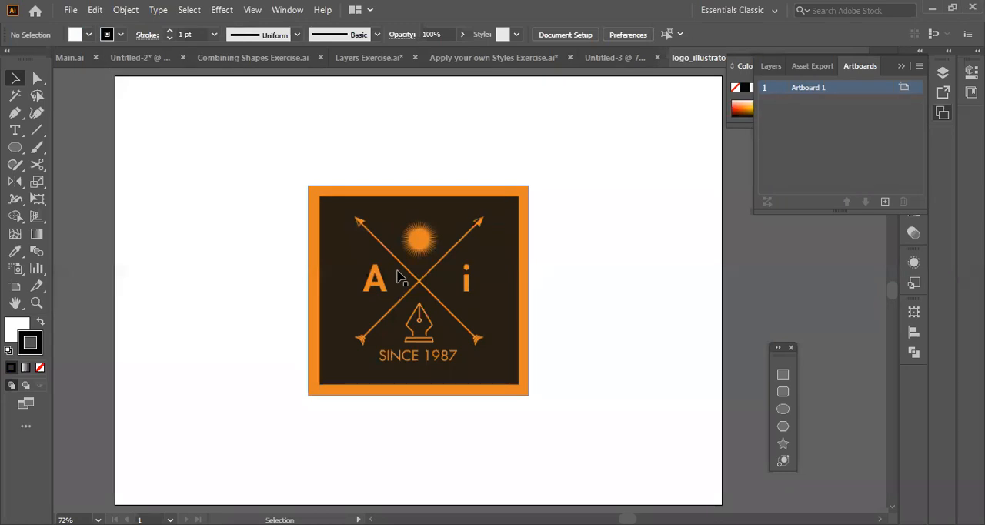
{"action": "left_click", "coordinate": [398, 277]}
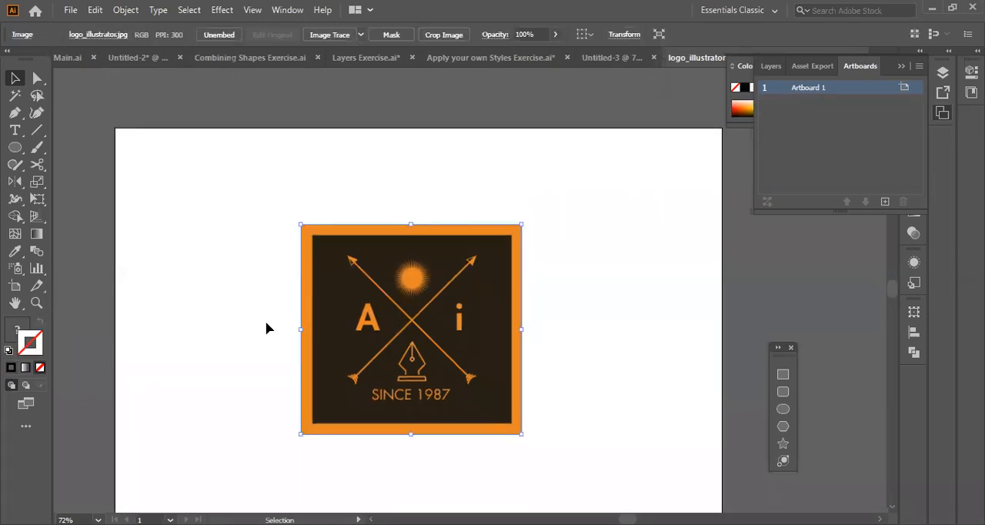
{"action": "left_click_drag", "start_coordinate": [340, 360], "coordinate": [366, 379]}
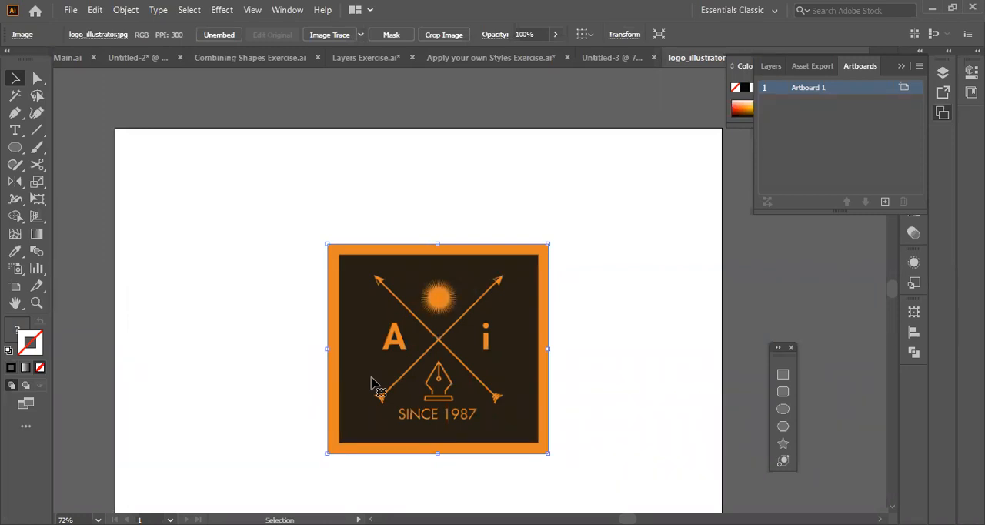
{"action": "key", "text": "ctrl+z"}
Examine the edges of the lower-left arrow's tail in the exported JPEG logo at high magnification.
{"action": "key", "text": "z"}
{"action": "left_click", "coordinate": [363, 374]}
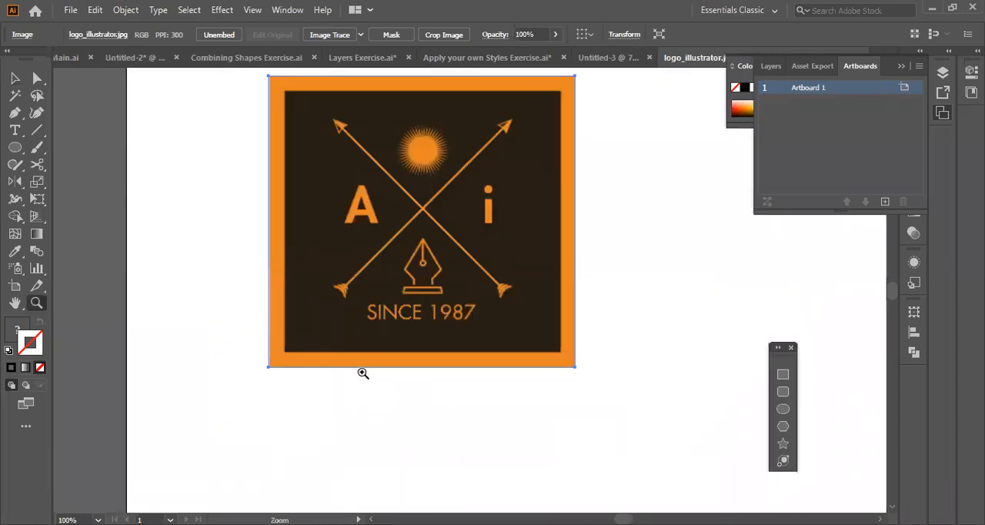
{"action": "left_click_drag", "start_coordinate": [362, 373], "coordinate": [683, 481]}
{"action": "left_click", "coordinate": [442, 290]}
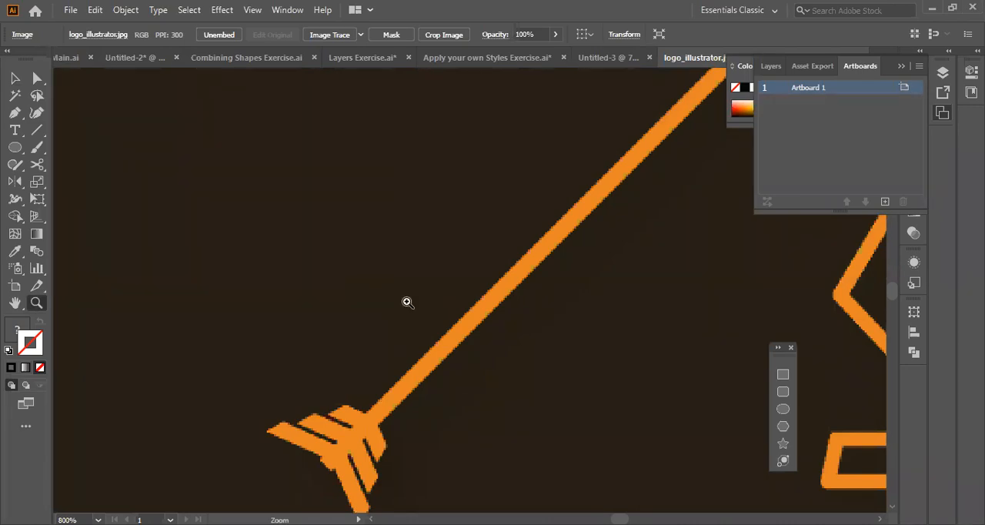
{"action": "left_click", "coordinate": [466, 284]}
{"action": "left_click", "coordinate": [416, 279]}
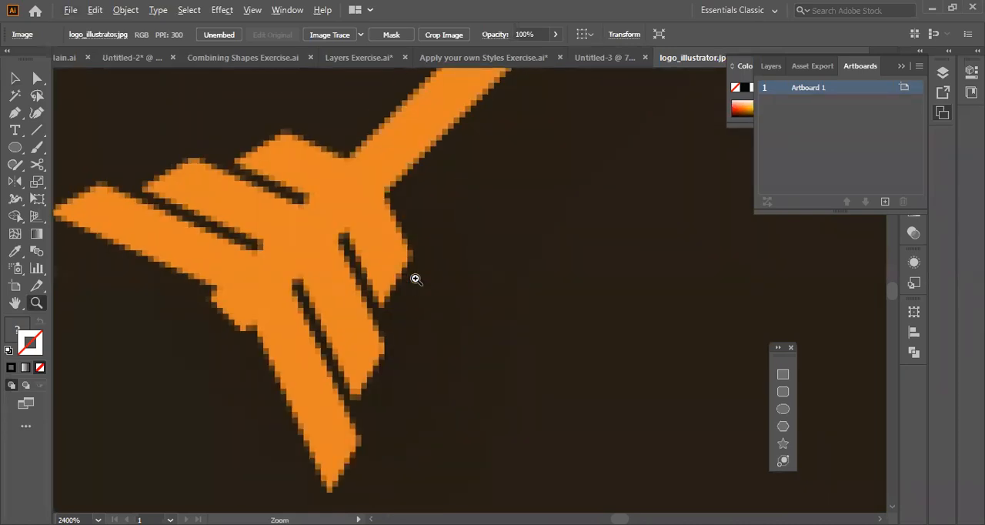
{"action": "left_click", "coordinate": [416, 279], "text": "alt"}
{"action": "left_click", "coordinate": [416, 279], "text": "alt"}
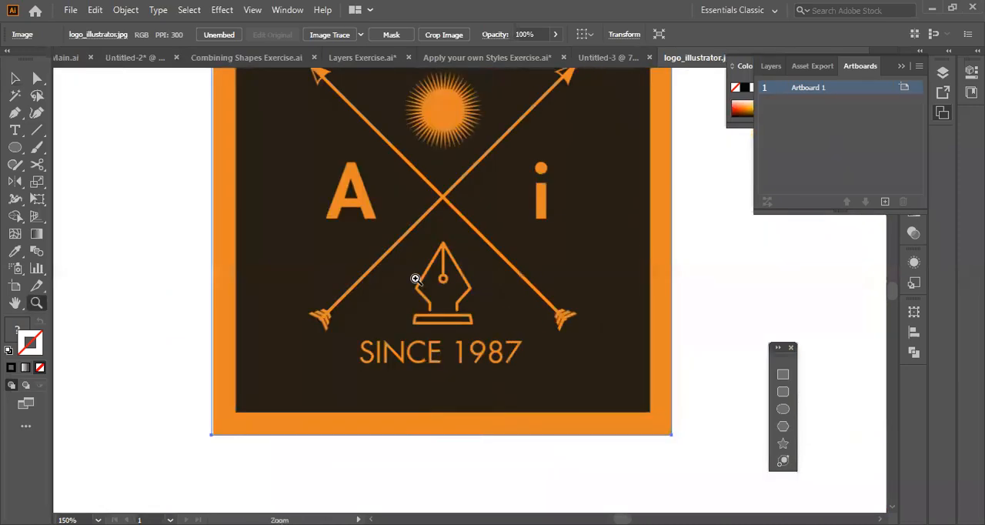
Return to the Untitled-2 document and examine the same arrow tail of the orange vector logo at high magnification.
{"action": "scroll", "coordinate": [416, 279], "scroll_direction": "up", "scroll_amount": 3}
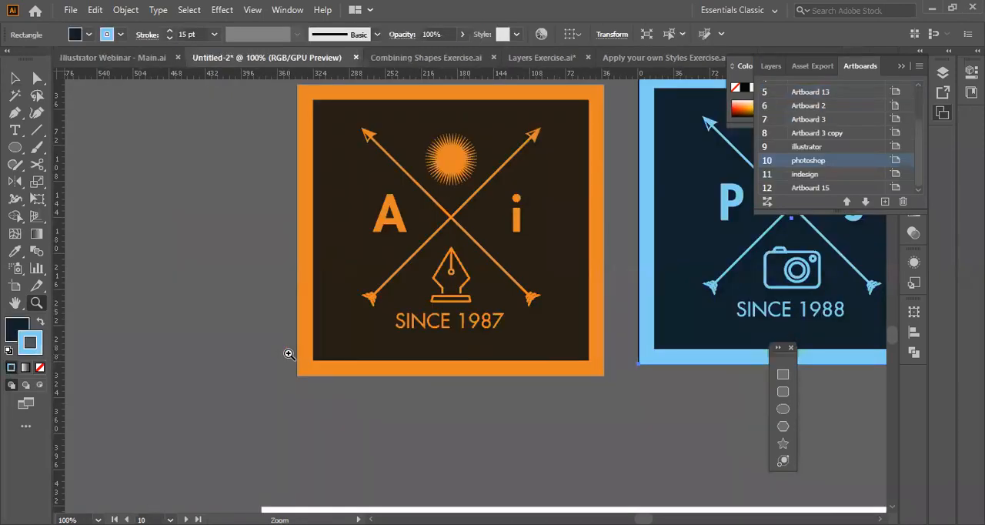
{"action": "left_click", "coordinate": [426, 291]}
{"action": "left_click_drag", "start_coordinate": [426, 292], "coordinate": [441, 306]}
{"action": "scroll", "coordinate": [439, 306], "scroll_direction": "right", "scroll_amount": 1}
{"action": "scroll", "coordinate": [440, 306], "scroll_direction": "down", "scroll_amount": 1}
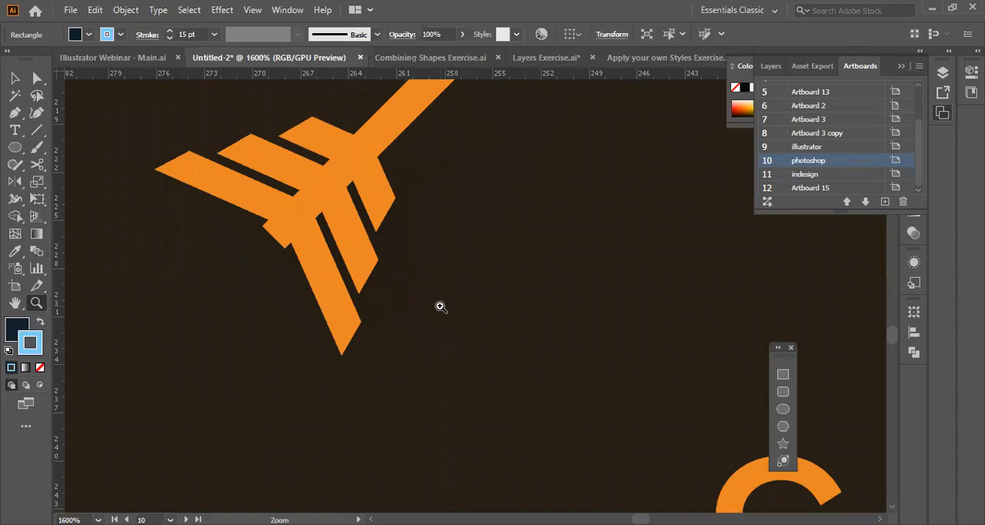
{"action": "scroll", "coordinate": [439, 306], "scroll_direction": "up", "scroll_amount": 3}
{"action": "left_click_drag", "start_coordinate": [441, 307], "coordinate": [488, 309]}
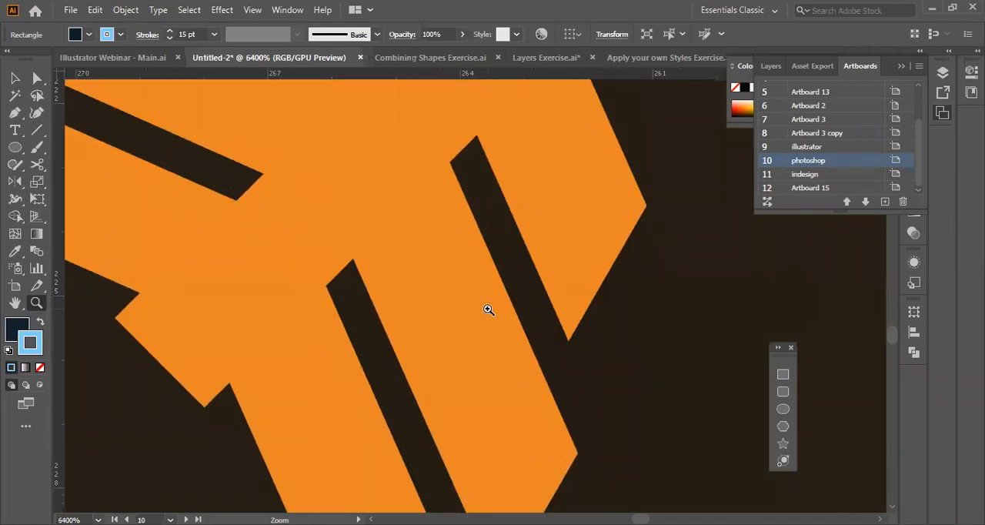
{"action": "scroll", "coordinate": [521, 346], "scroll_direction": "down", "scroll_amount": 5}
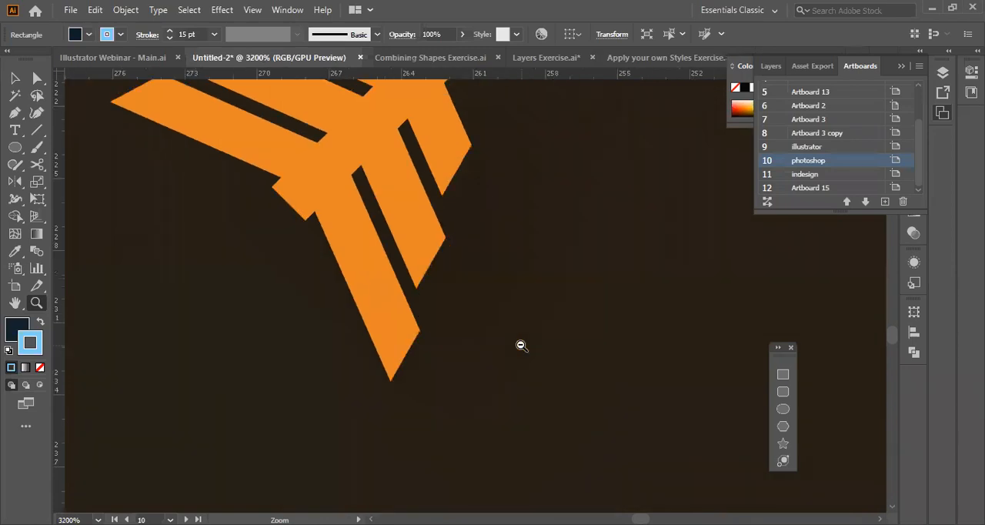
{"action": "scroll", "coordinate": [515, 218], "scroll_direction": "down", "scroll_amount": 8}
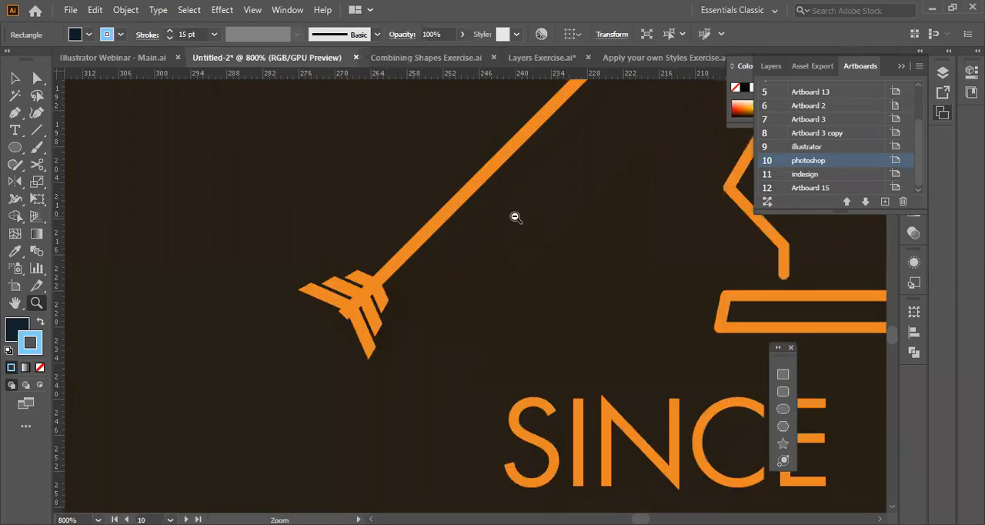
Review the full orange, blue and pink logo artboards after the close-up comparison.
{"action": "scroll", "coordinate": [515, 218], "scroll_direction": "up", "scroll_amount": 1}
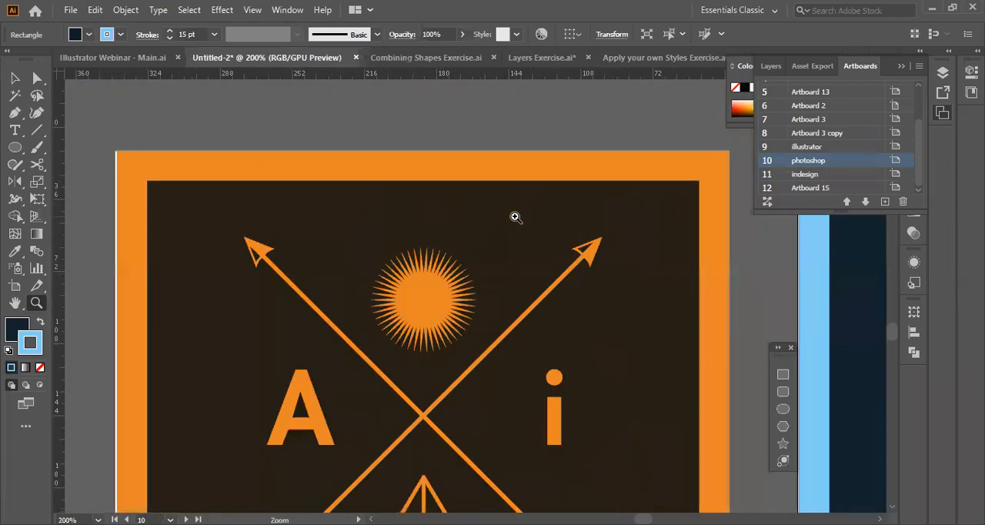
{"action": "scroll", "coordinate": [484, 304], "scroll_direction": "down", "scroll_amount": 1}
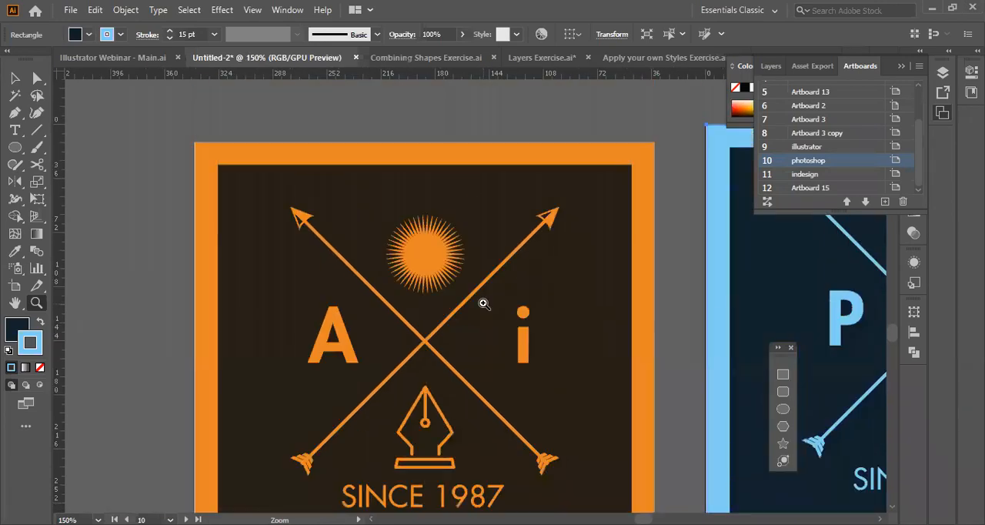
{"action": "scroll", "coordinate": [484, 303], "scroll_direction": "right", "scroll_amount": 3}
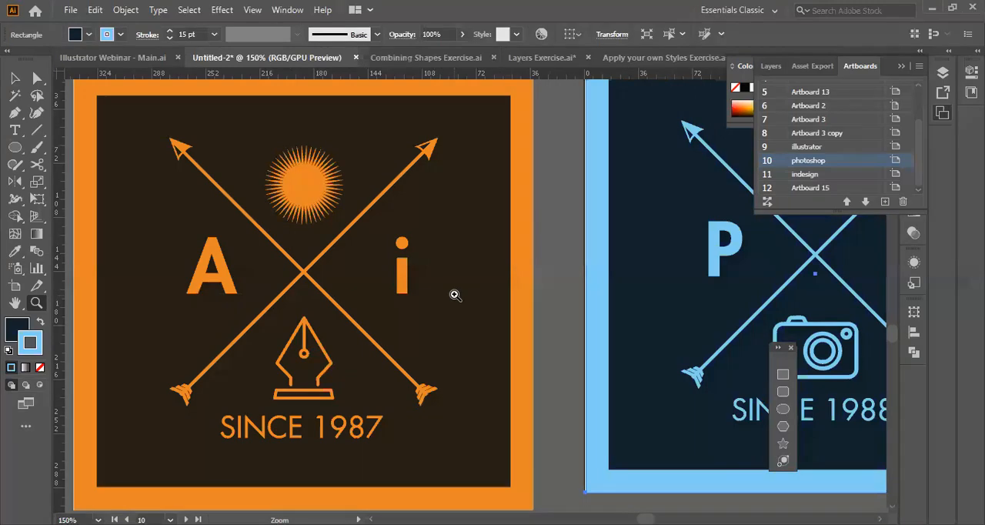
{"action": "scroll", "coordinate": [455, 295], "scroll_direction": "left", "scroll_amount": 2}
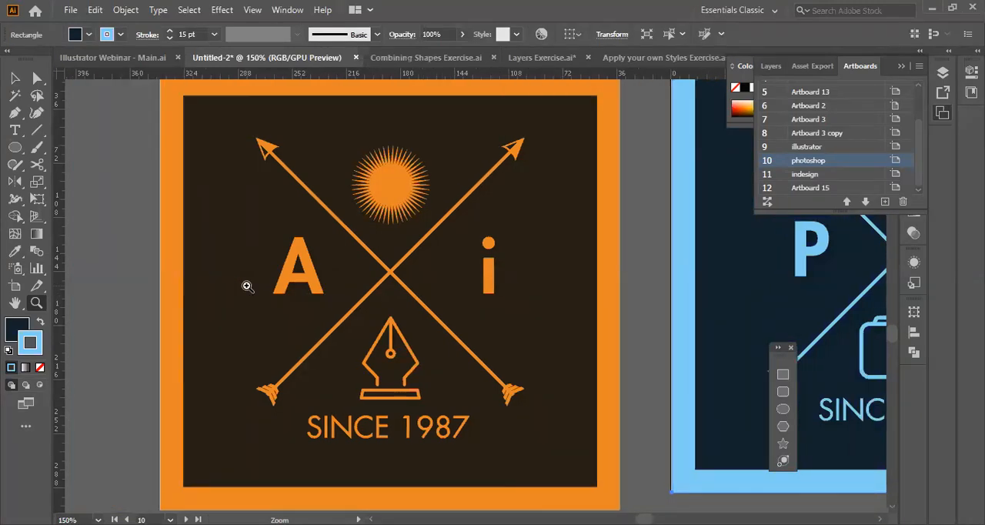
{"action": "key", "text": "v"}
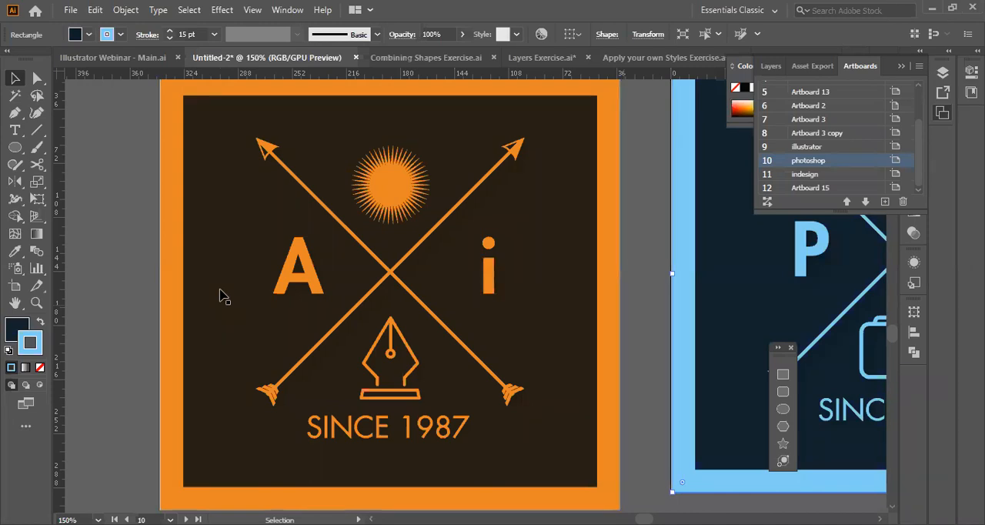
{"action": "scroll", "coordinate": [401, 410], "scroll_direction": "right", "scroll_amount": 10}
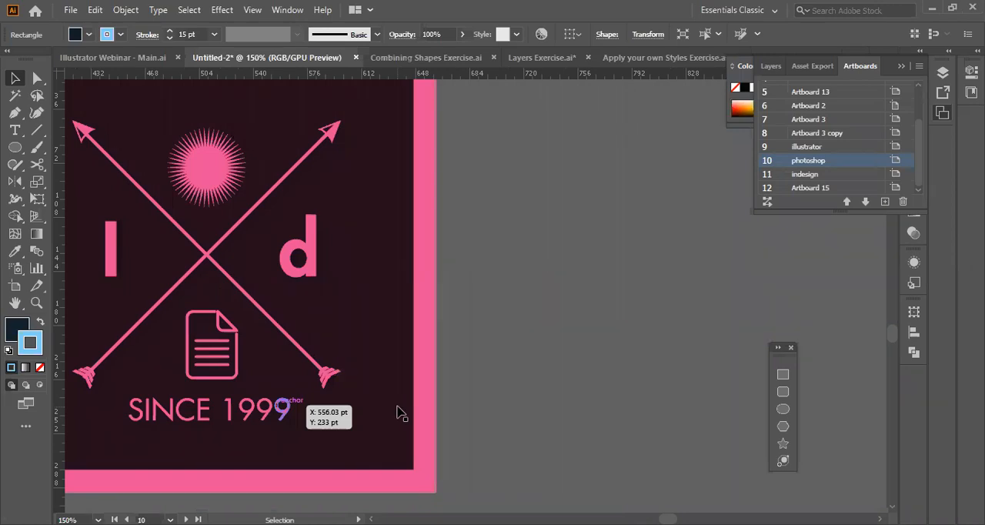
{"action": "key", "text": "ctrl+0"}
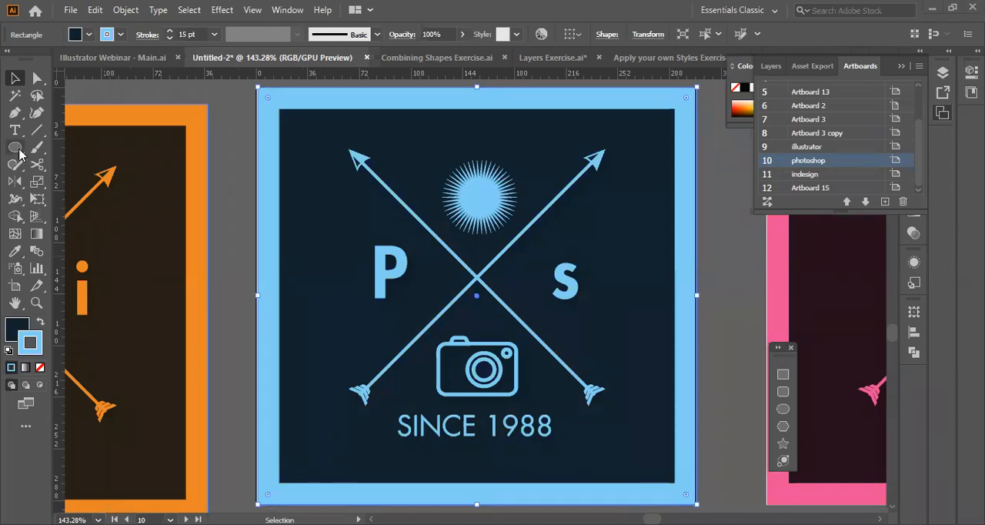
{"action": "scroll", "coordinate": [418, 340], "scroll_direction": "up", "scroll_amount": 5}
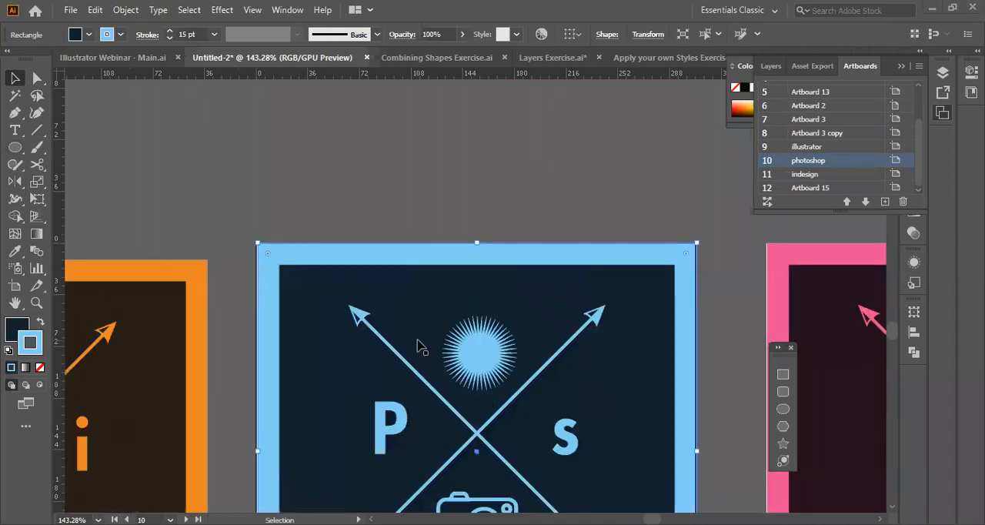
{"action": "scroll", "coordinate": [417, 339], "scroll_direction": "up", "scroll_amount": 3}
{"action": "scroll", "coordinate": [417, 340], "scroll_direction": "left", "scroll_amount": 8}
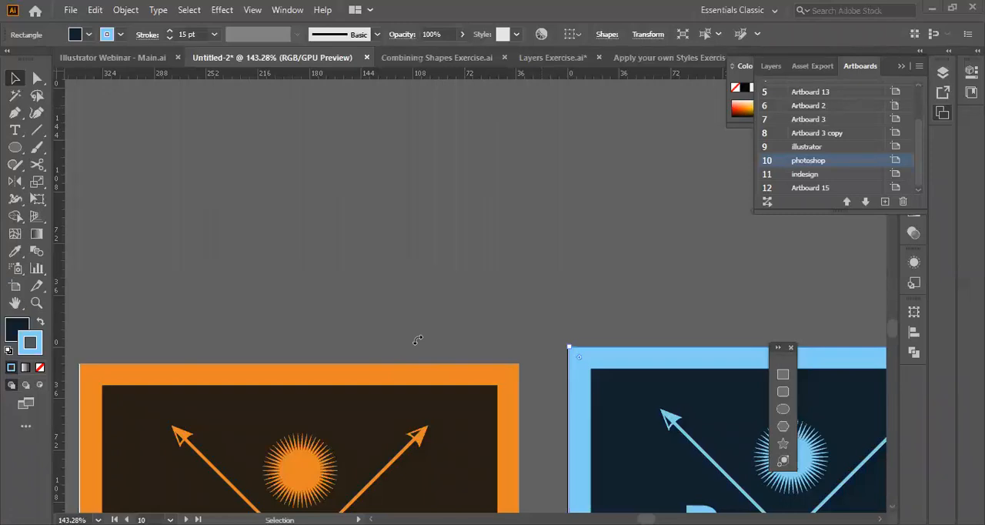
Set up a new Print document with the A4 preset in landscape orientation and name it "new".
{"action": "left_click", "coordinate": [70, 10]}
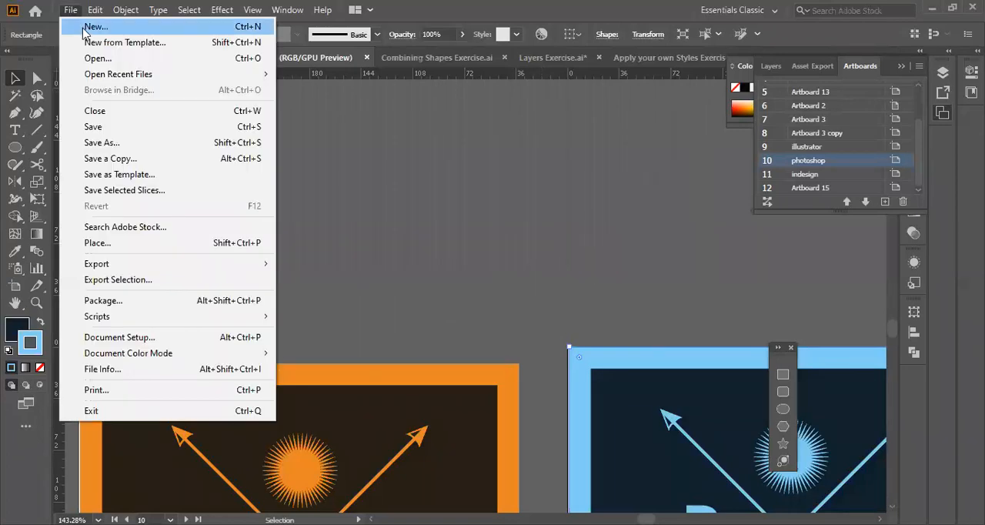
{"action": "left_click", "coordinate": [84, 28]}
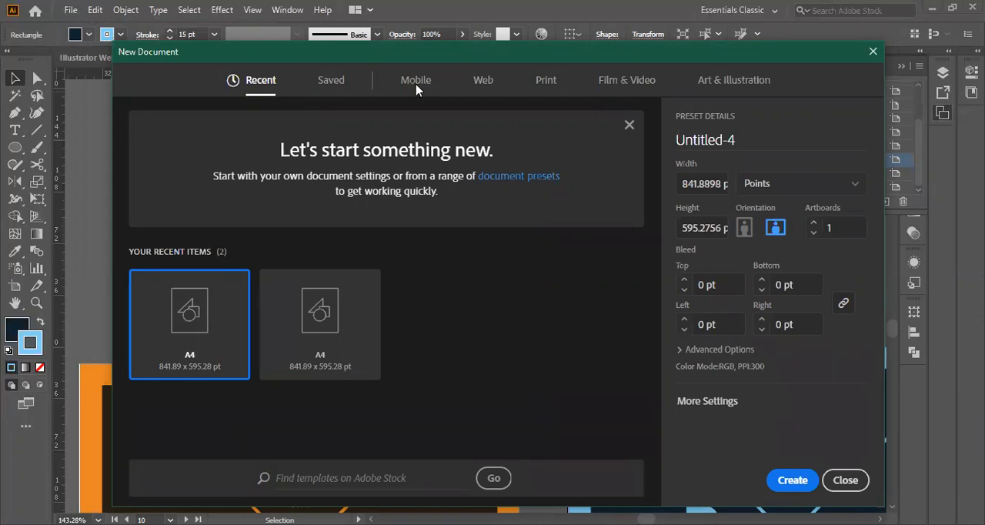
{"action": "left_click", "coordinate": [546, 79]}
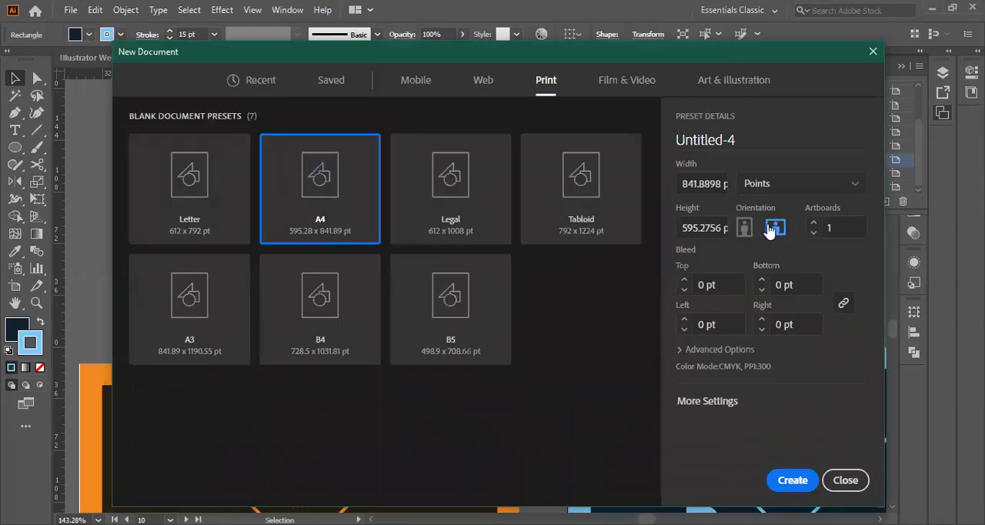
{"action": "key", "text": "ctrl+a"}
{"action": "key", "text": "BackSpace"}
{"action": "type", "text": "new"}
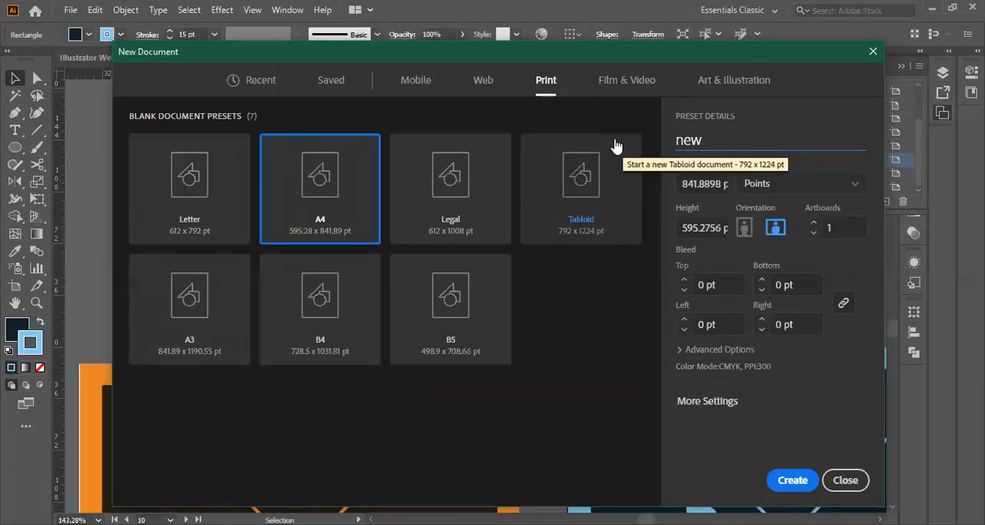
Try out the artboard count, set it back to 1, and create the document.
{"action": "left_click", "coordinate": [837, 228]}
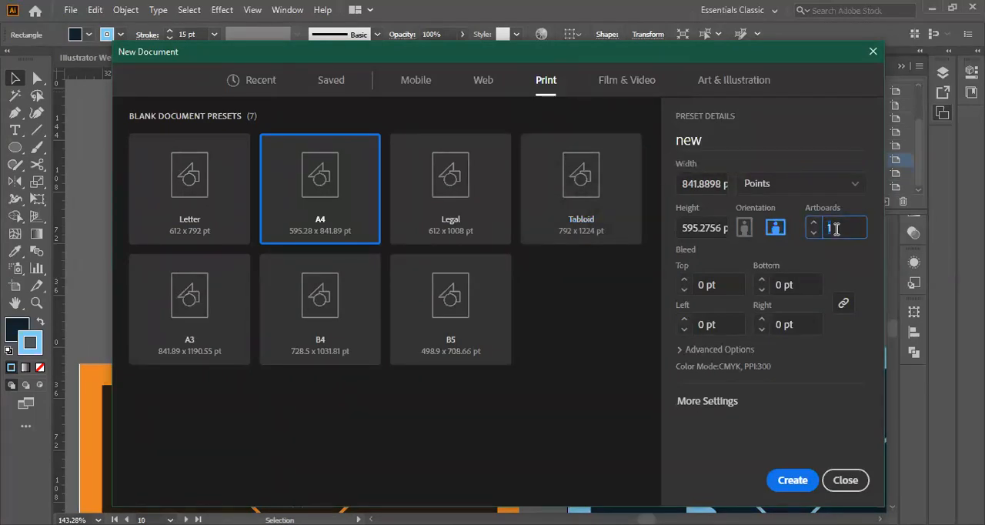
{"action": "left_click", "coordinate": [813, 223]}
{"action": "left_click", "coordinate": [813, 223]}
{"action": "left_click", "coordinate": [813, 223]}
{"action": "left_click", "coordinate": [814, 233]}
{"action": "left_click", "coordinate": [814, 234]}
{"action": "left_click", "coordinate": [814, 233]}
{"action": "left_click", "coordinate": [787, 488]}
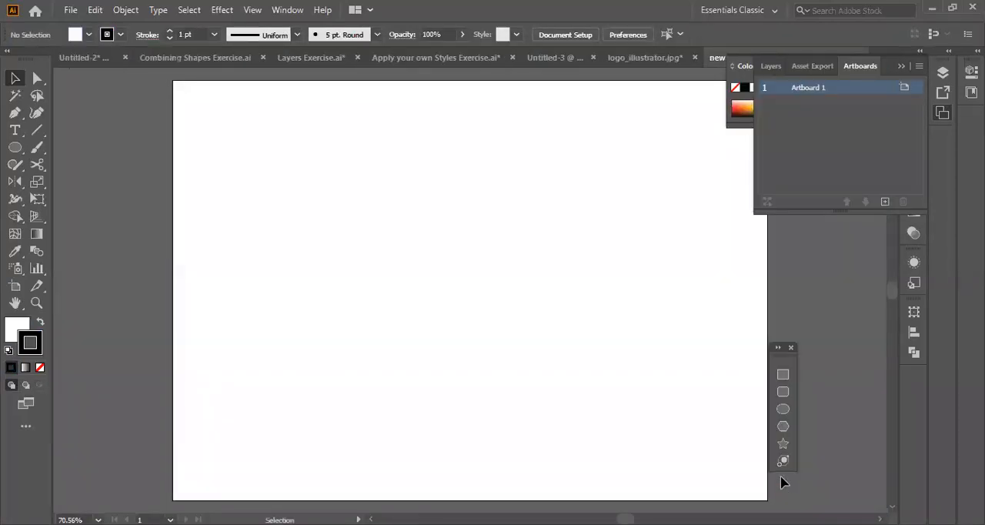
Examine the new document's blank artboard and the surrounding empty canvas.
{"action": "scroll", "coordinate": [491, 351], "scroll_direction": "right", "scroll_amount": 1}
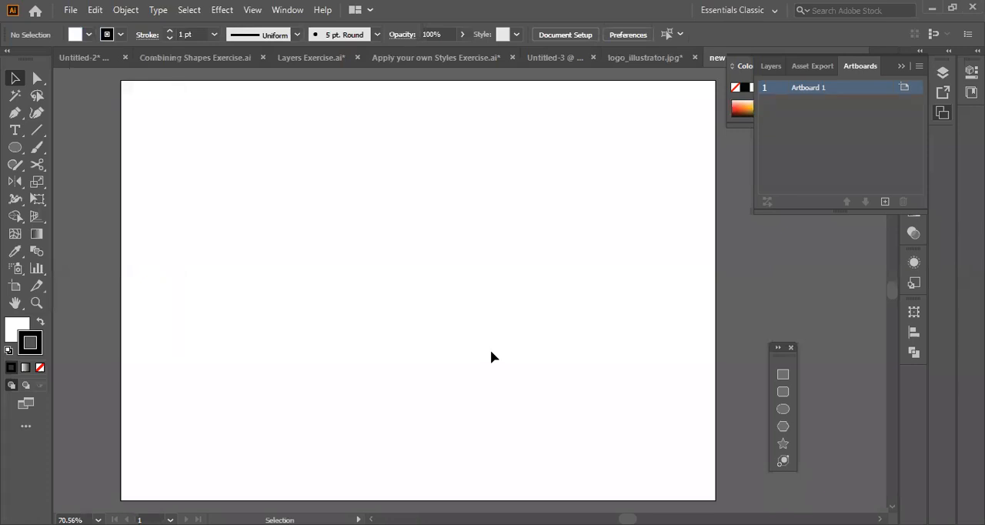
{"action": "scroll", "coordinate": [327, 297], "scroll_direction": "down", "scroll_amount": 7}
{"action": "scroll", "coordinate": [328, 297], "scroll_direction": "down", "scroll_amount": 3}
{"action": "scroll", "coordinate": [328, 303], "scroll_direction": "down", "scroll_amount": 3}
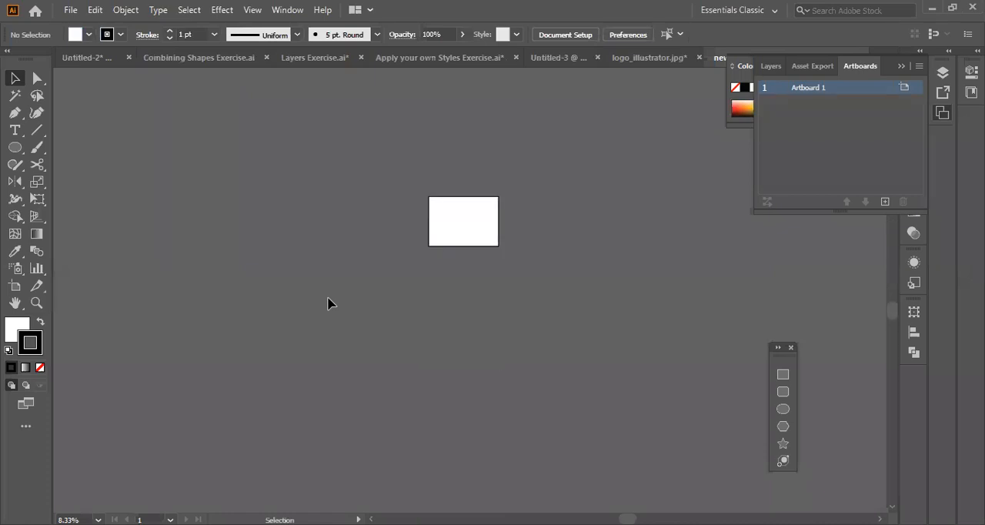
{"action": "scroll", "coordinate": [328, 303], "scroll_direction": "right", "scroll_amount": 1}
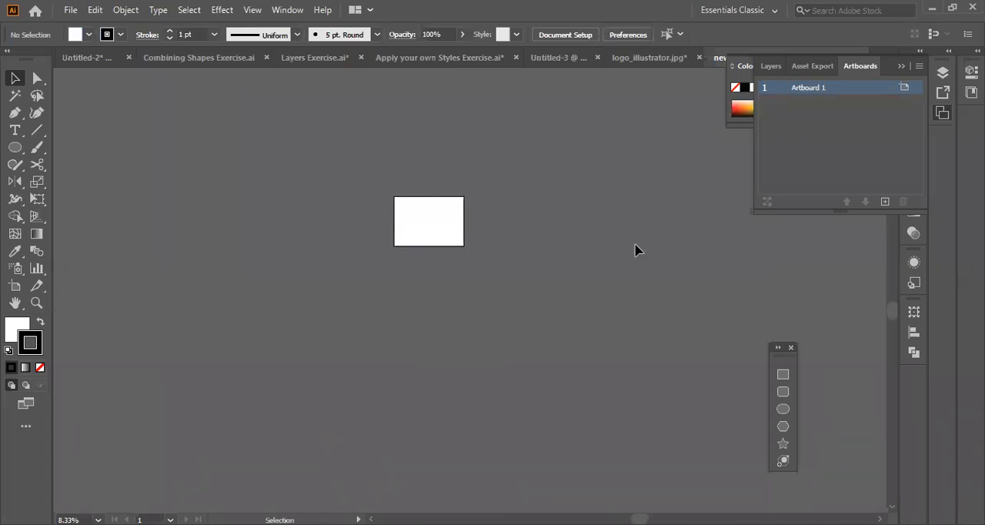
{"action": "scroll", "coordinate": [464, 271], "scroll_direction": "up", "scroll_amount": 5}
{"action": "scroll", "coordinate": [464, 270], "scroll_direction": "down", "scroll_amount": 2}
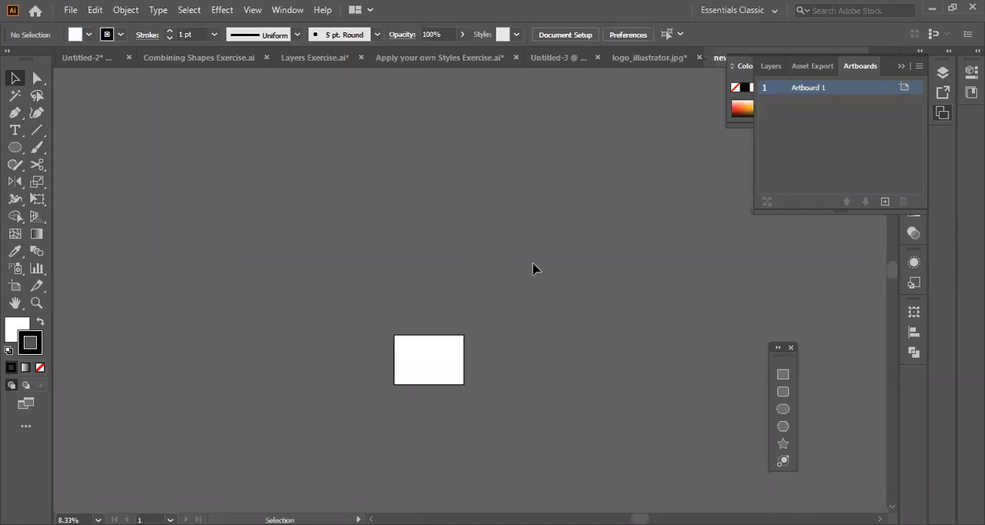
{"action": "scroll", "coordinate": [464, 270], "scroll_direction": "down", "scroll_amount": 2}
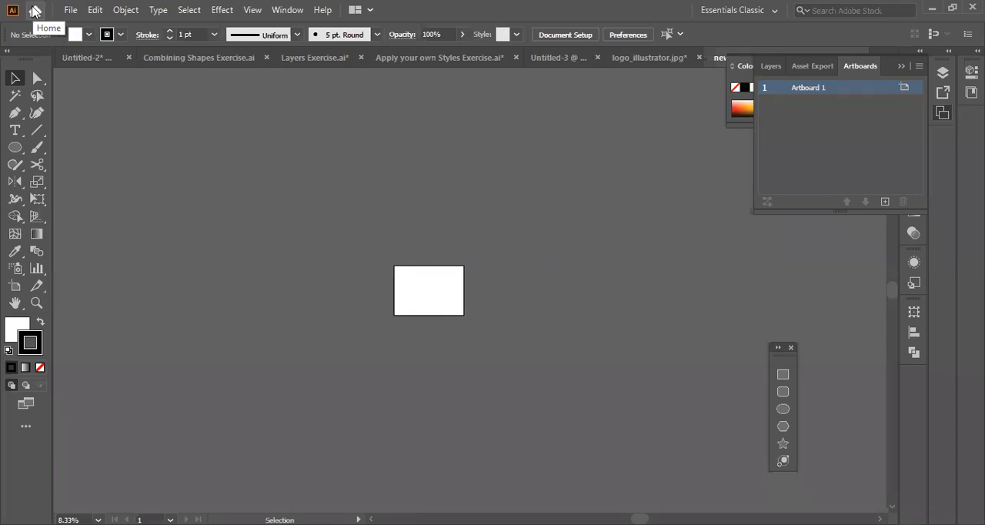
Show document creation and recent files on the Home screen, open Illustrator Webinar - Main.ai, and dismiss the New Document dialog.
{"action": "left_click", "coordinate": [33, 10]}
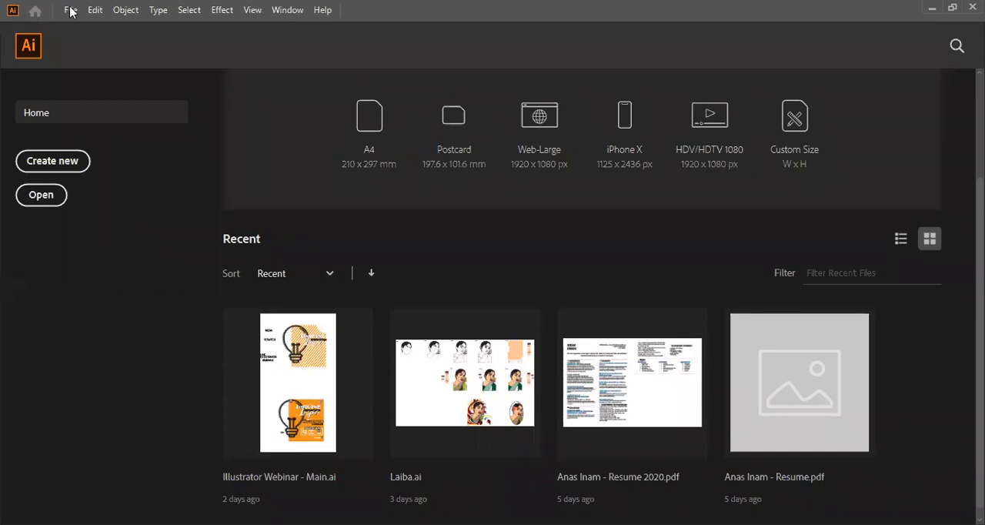
{"action": "left_click", "coordinate": [70, 10]}
{"action": "left_click", "coordinate": [40, 166]}
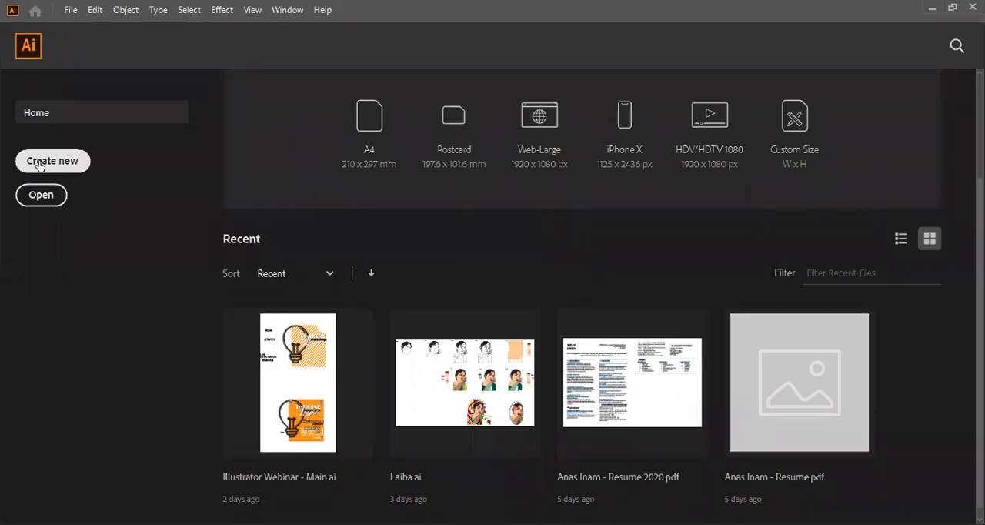
{"action": "left_click", "coordinate": [306, 385]}
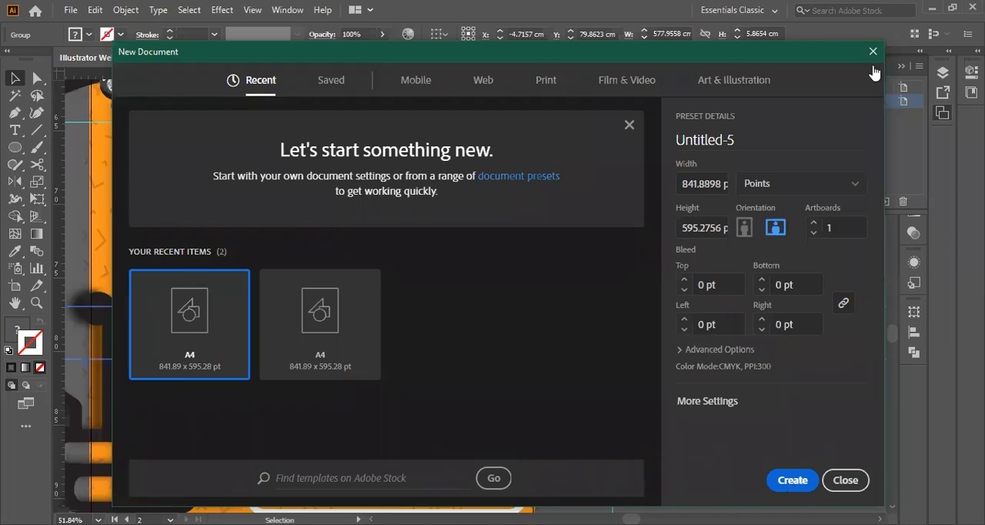
{"action": "left_click", "coordinate": [872, 51]}
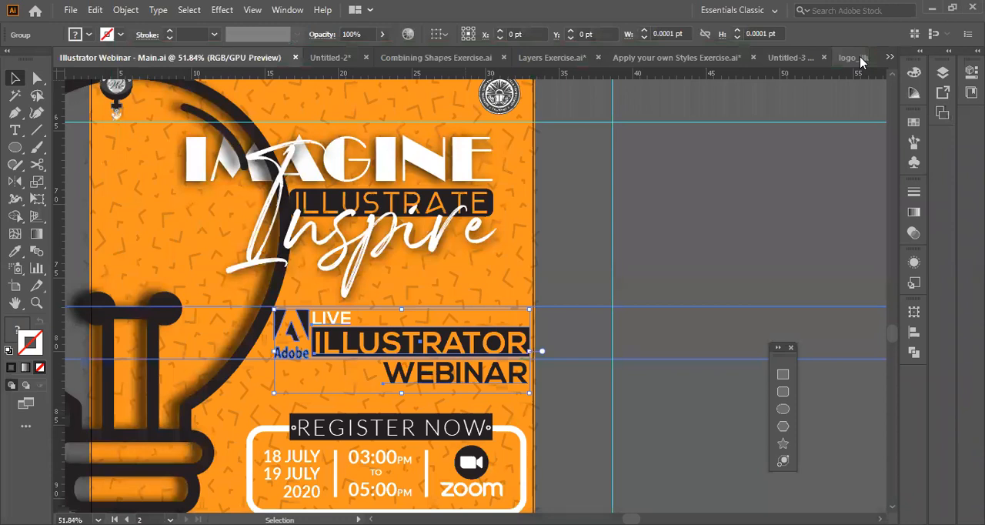
{"action": "scroll", "coordinate": [430, 214], "scroll_direction": "up", "scroll_amount": 2}
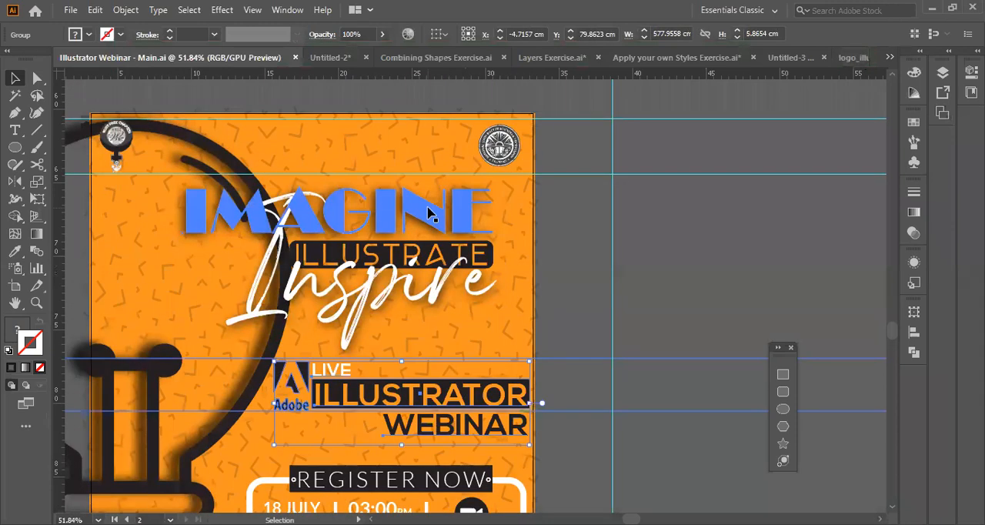
Return to the Untitled-2 document and view the blue Ps and pink Id logos.
{"action": "left_click", "coordinate": [335, 57]}
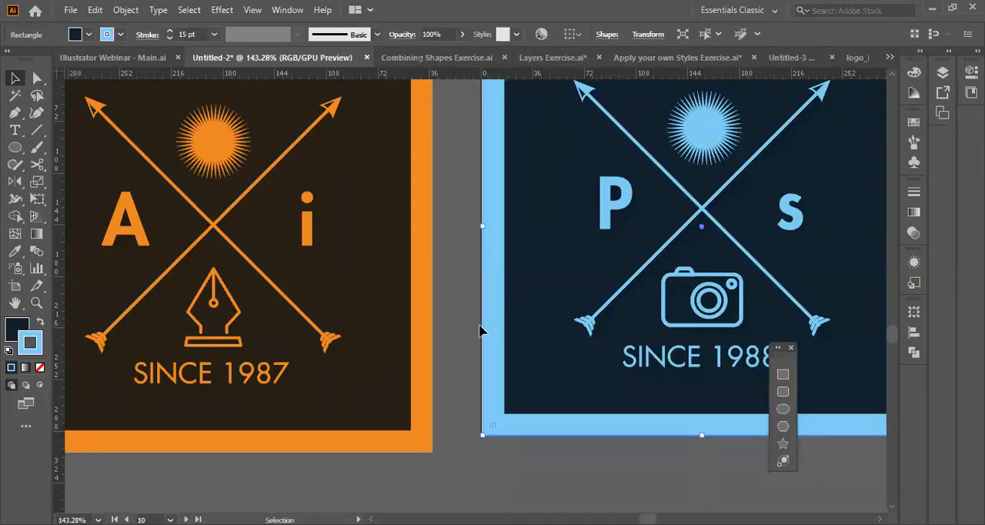
{"action": "scroll", "coordinate": [523, 323], "scroll_direction": "right", "scroll_amount": 6}
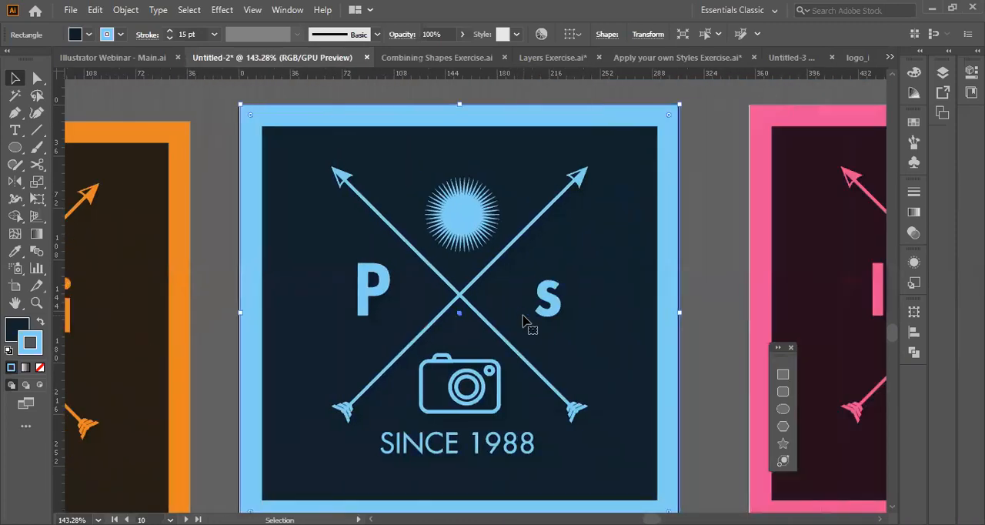
{"action": "scroll", "coordinate": [527, 322], "scroll_direction": "right", "scroll_amount": 4}
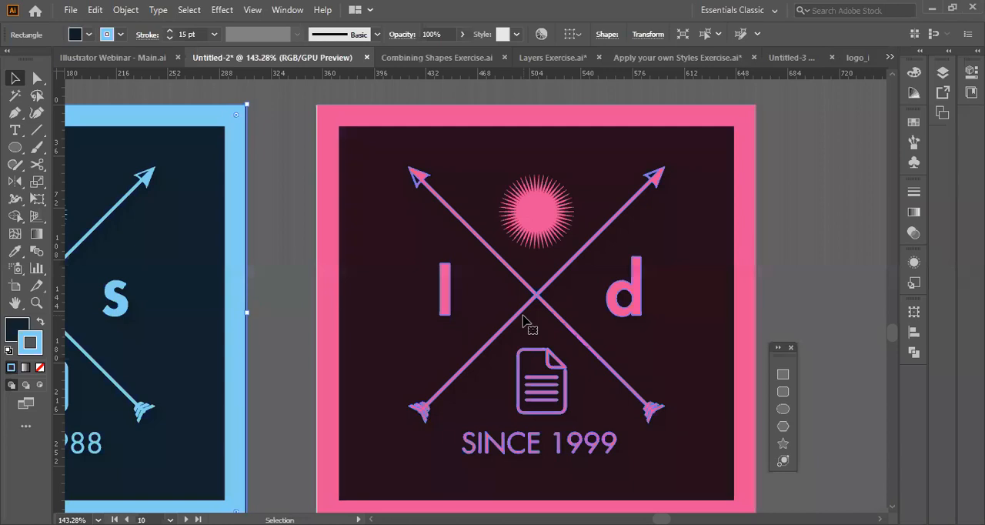
Demonstrate the Zoom tool by magnifying the pink Id logo to 300% and zooming out to 50%.
{"action": "left_click", "coordinate": [36, 303]}
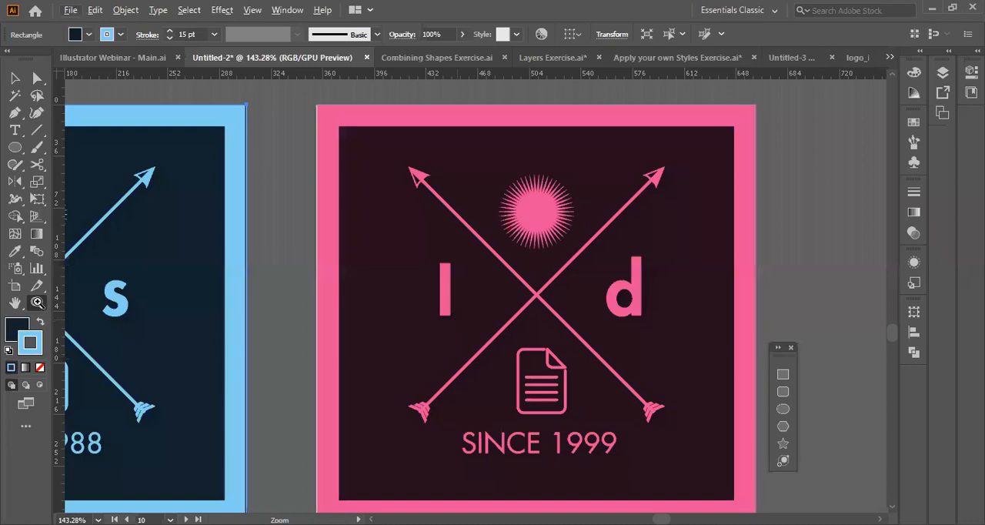
{"action": "key", "text": "ctrl"}
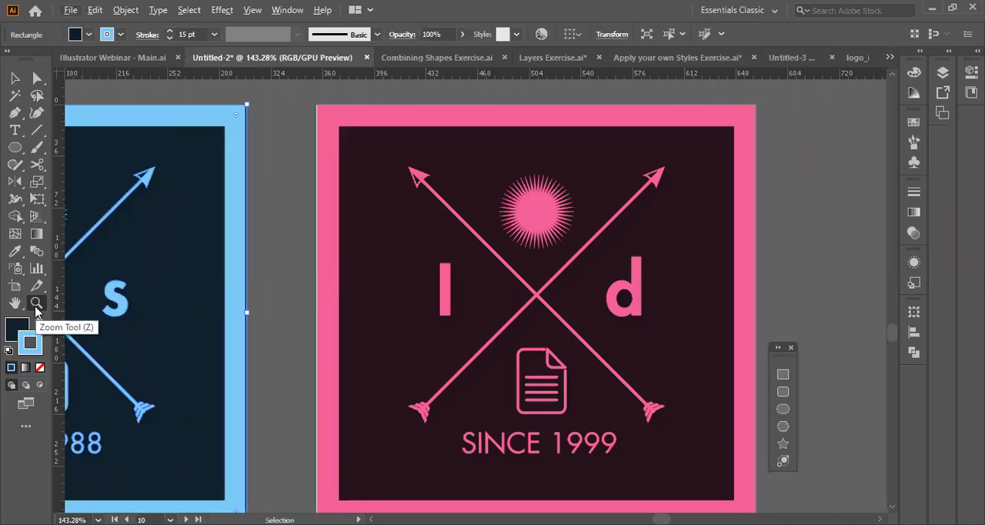
{"action": "left_click", "coordinate": [398, 311]}
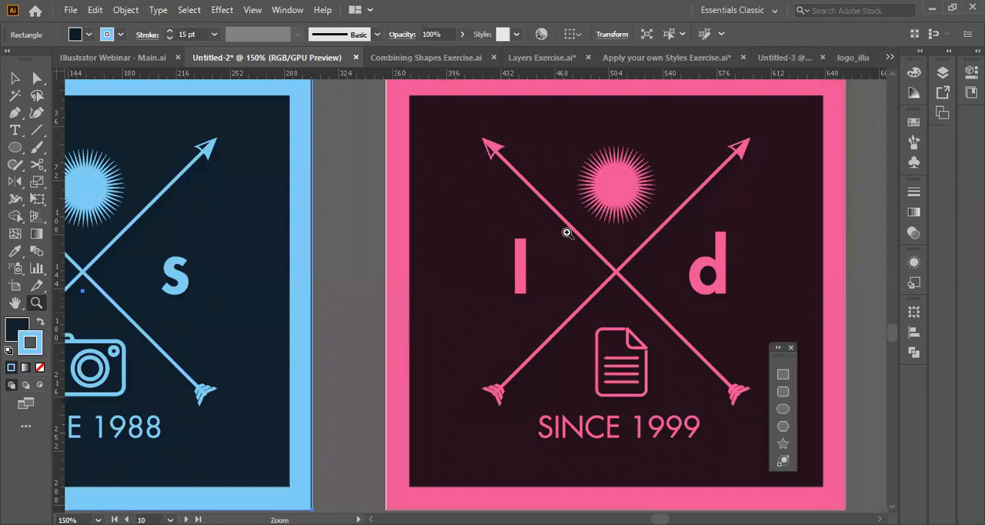
{"action": "left_click", "coordinate": [567, 232]}
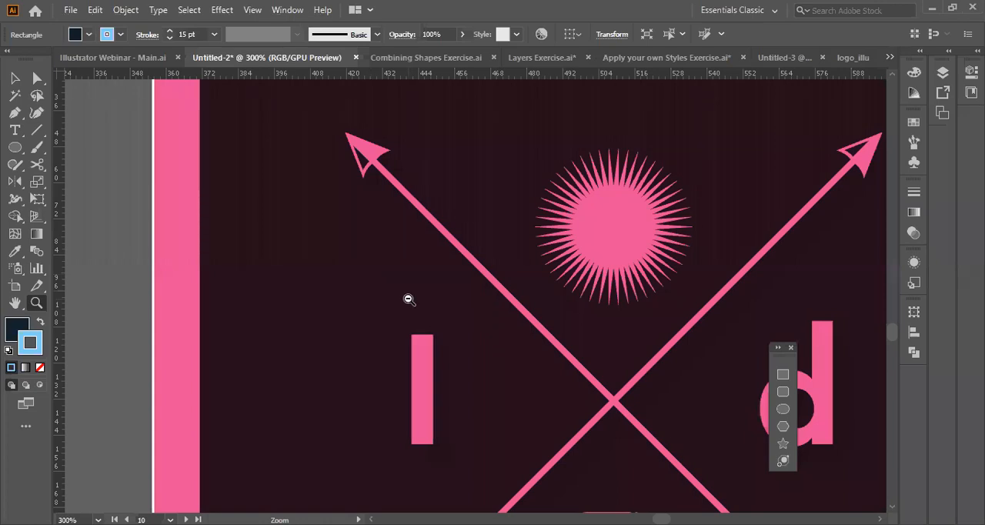
{"action": "left_click", "coordinate": [409, 300], "text": "alt"}
{"action": "left_click", "coordinate": [409, 299], "text": "alt"}
{"action": "left_click", "coordinate": [409, 300], "text": "alt"}
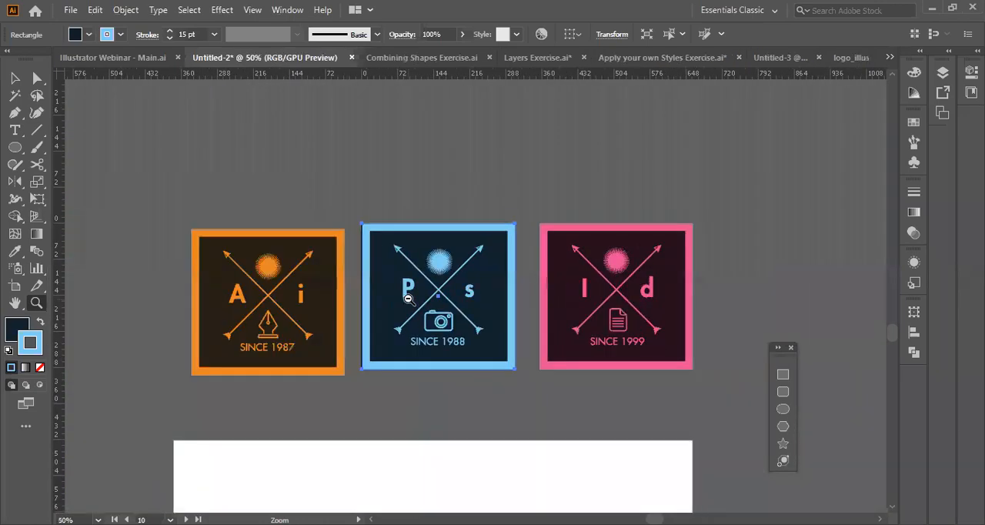
Find the DAY 1 outline artboard and review its list of topics.
{"action": "scroll", "coordinate": [408, 299], "scroll_direction": "up", "scroll_amount": 10}
{"action": "scroll", "coordinate": [409, 299], "scroll_direction": "left", "scroll_amount": 3}
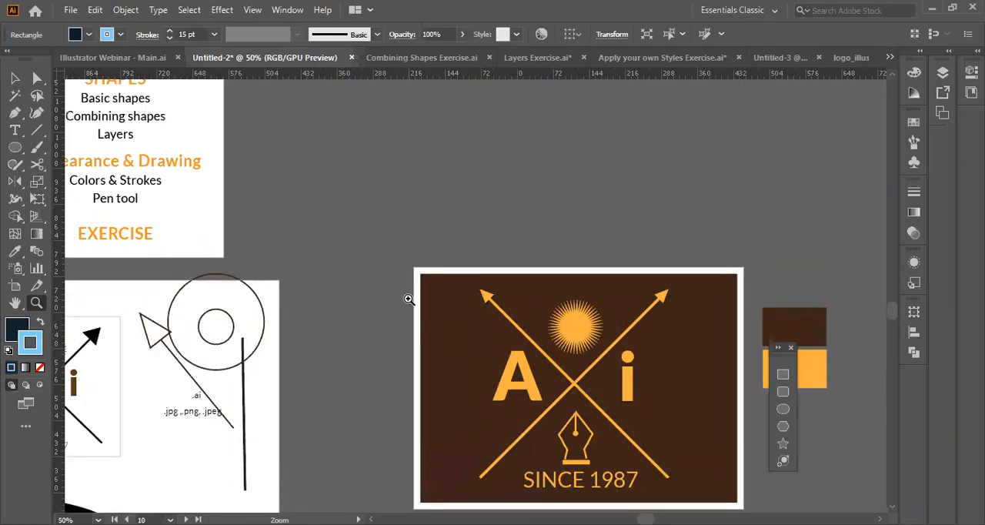
{"action": "scroll", "coordinate": [409, 299], "scroll_direction": "up", "scroll_amount": 8}
{"action": "scroll", "coordinate": [409, 300], "scroll_direction": "left", "scroll_amount": 3}
{"action": "scroll", "coordinate": [409, 300], "scroll_direction": "down", "scroll_amount": 1}
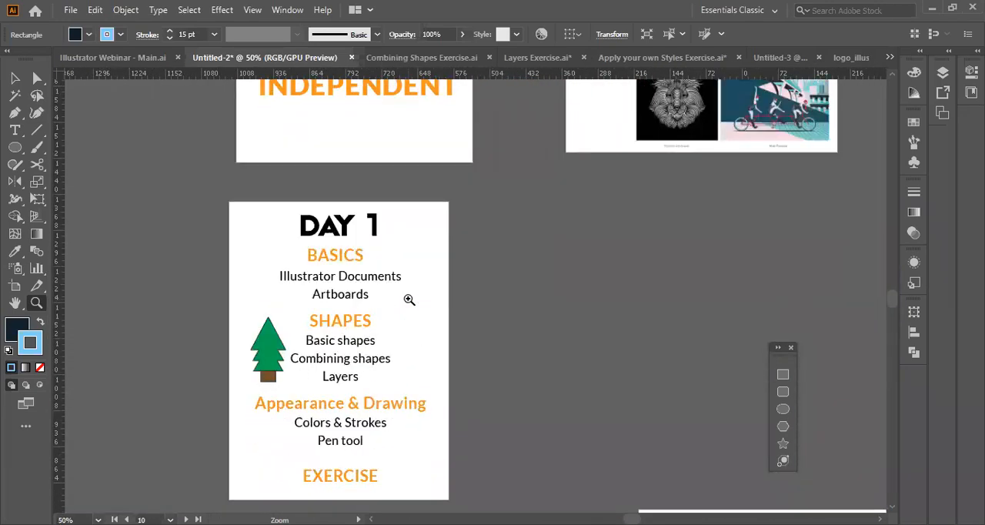
Review the emblem artboards below the DAY 1 outline, comparing the black-and-brown draft with the orange-on-brown version.
{"action": "scroll", "coordinate": [409, 300], "scroll_direction": "down", "scroll_amount": 6}
{"action": "scroll", "coordinate": [409, 300], "scroll_direction": "up", "scroll_amount": 4}
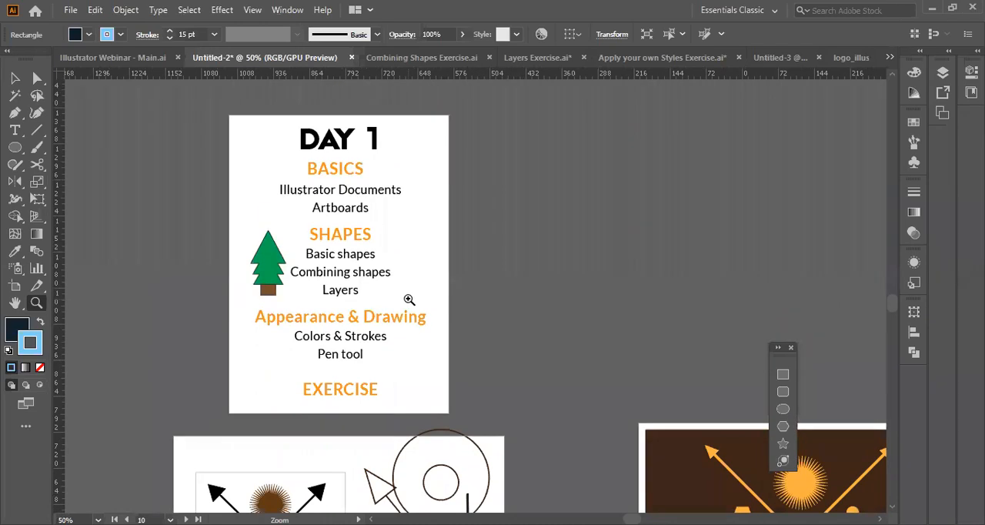
{"action": "key", "text": "v"}
{"action": "scroll", "coordinate": [577, 369], "scroll_direction": "down", "scroll_amount": 8}
{"action": "scroll", "coordinate": [579, 373], "scroll_direction": "right", "scroll_amount": 4}
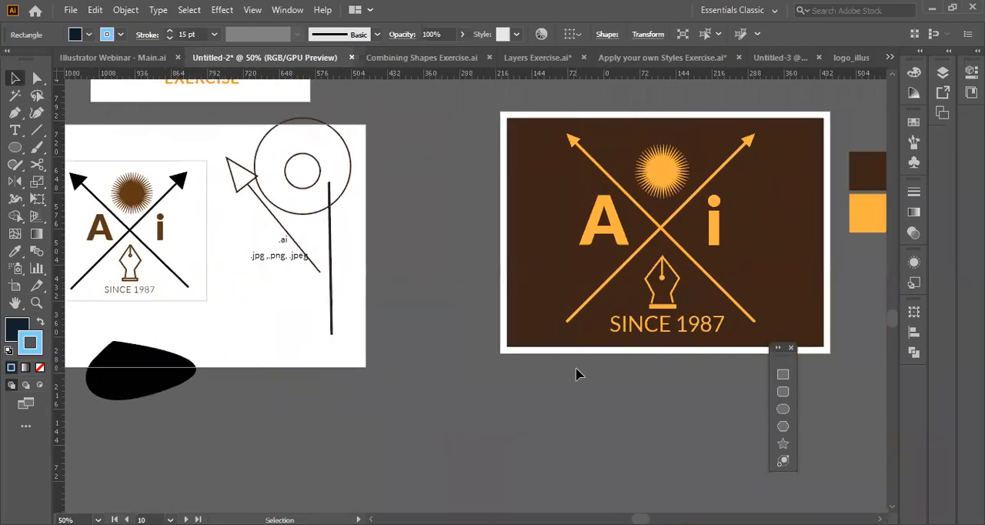
{"action": "scroll", "coordinate": [579, 373], "scroll_direction": "right", "scroll_amount": 4}
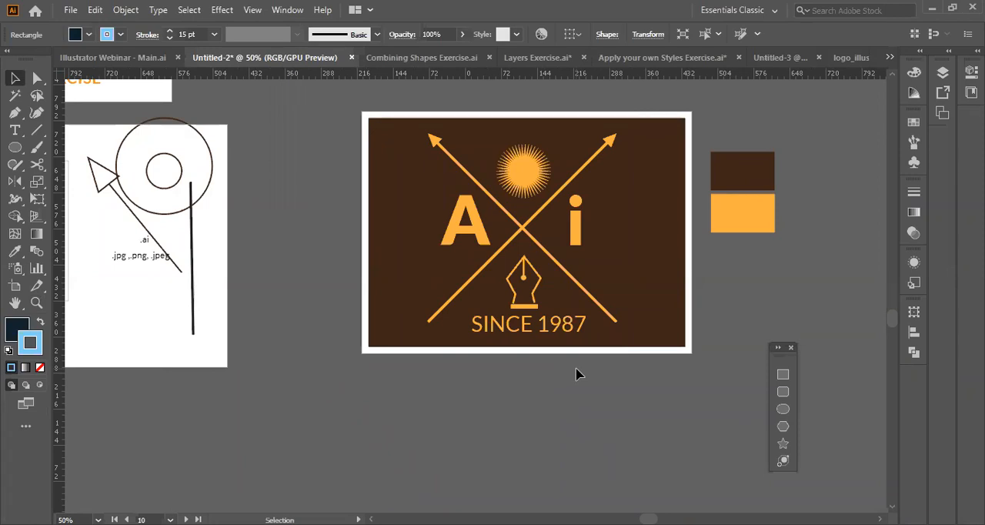
{"action": "scroll", "coordinate": [359, 286], "scroll_direction": "up", "scroll_amount": 3}
{"action": "scroll", "coordinate": [359, 286], "scroll_direction": "left", "scroll_amount": 5}
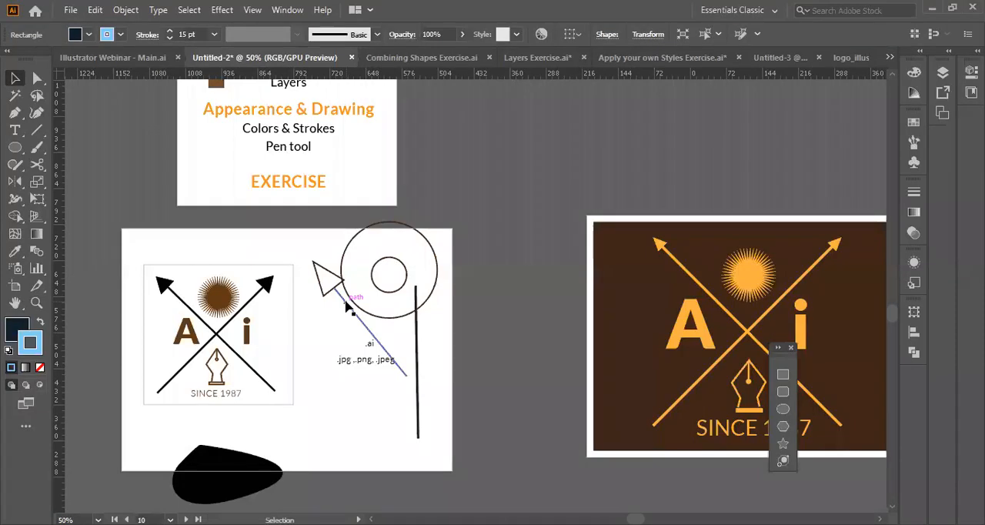
{"action": "scroll", "coordinate": [551, 365], "scroll_direction": "right", "scroll_amount": 3}
Magnify the orange pen nib on the brown emblem artboard to 200%.
{"action": "key", "text": "z"}
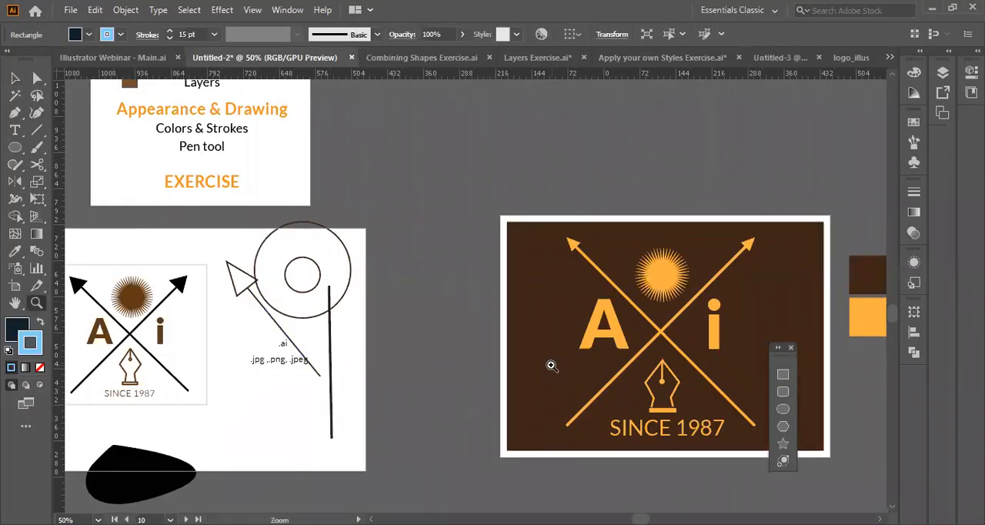
{"action": "left_click", "coordinate": [676, 385]}
{"action": "left_click", "coordinate": [457, 281]}
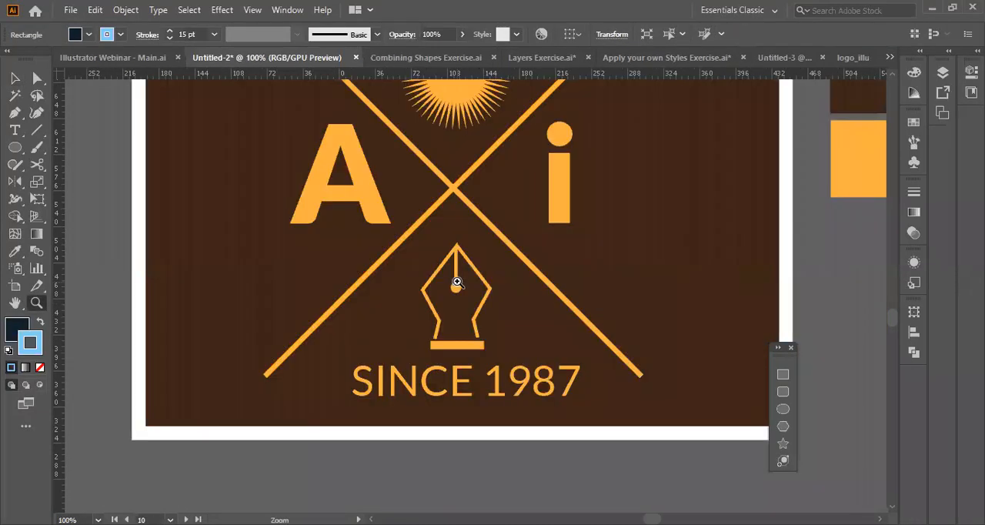
{"action": "left_click", "coordinate": [457, 282]}
{"action": "left_click", "coordinate": [458, 281]}
{"action": "scroll", "coordinate": [457, 282], "scroll_direction": "down", "scroll_amount": 3}
{"action": "scroll", "coordinate": [457, 282], "scroll_direction": "up", "scroll_amount": 1}
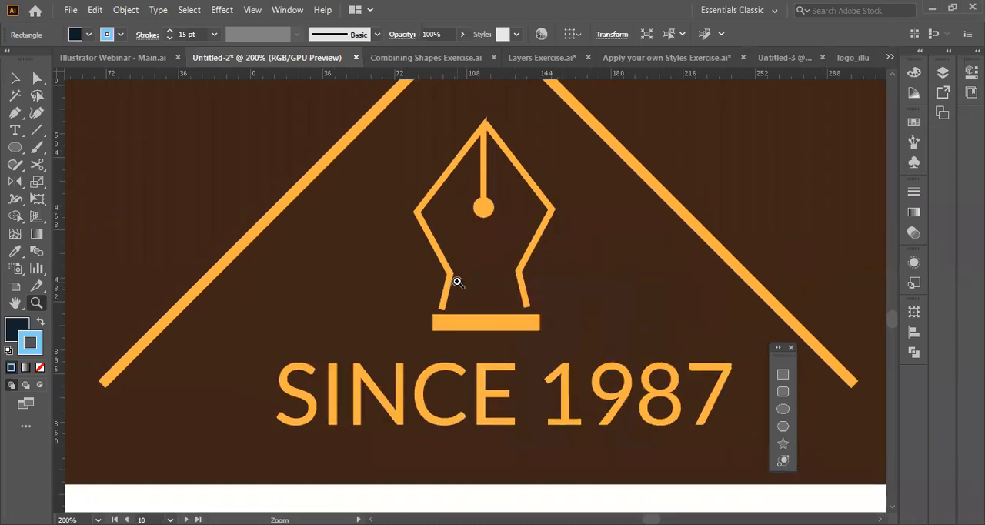
{"action": "scroll", "coordinate": [458, 282], "scroll_direction": "left", "scroll_amount": 4}
{"action": "scroll", "coordinate": [457, 282], "scroll_direction": "down", "scroll_amount": 1}
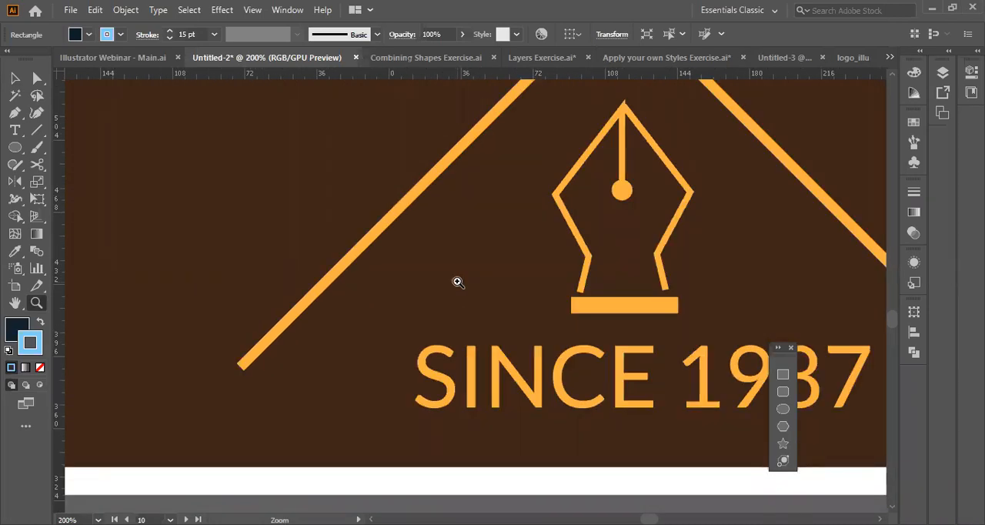
Isolate the orange emblem group and select the two halves of the pen nib one after the other.
{"action": "key", "text": "v"}
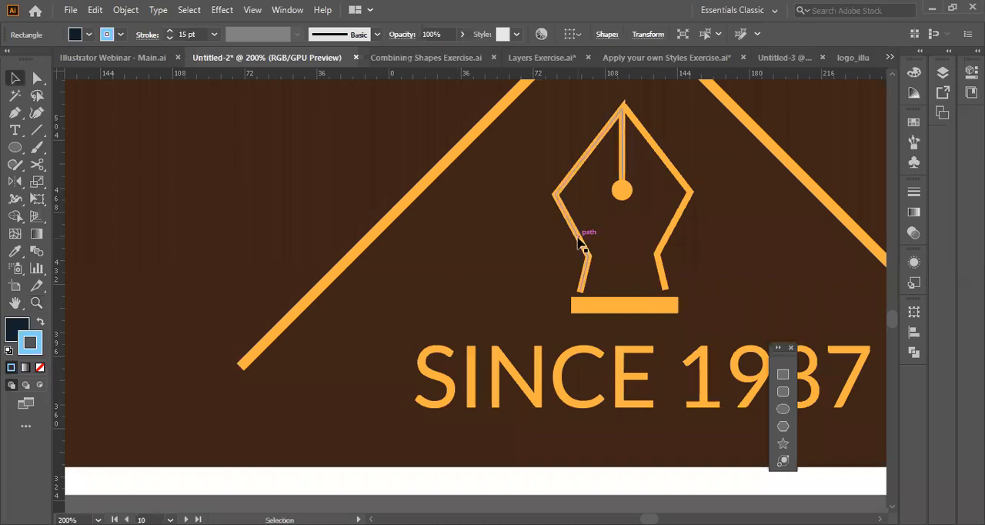
{"action": "left_click", "coordinate": [582, 245]}
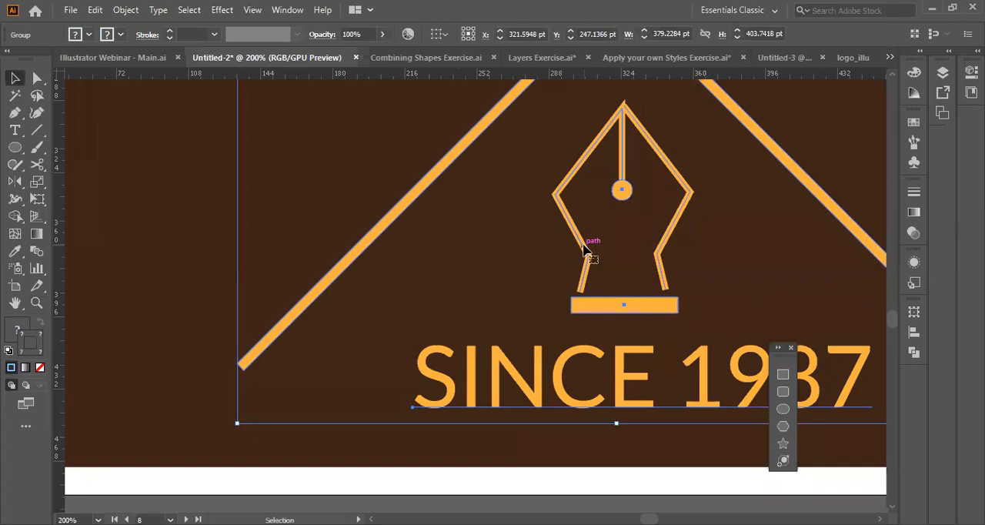
{"action": "double_click", "coordinate": [582, 245]}
{"action": "left_click", "coordinate": [583, 244]}
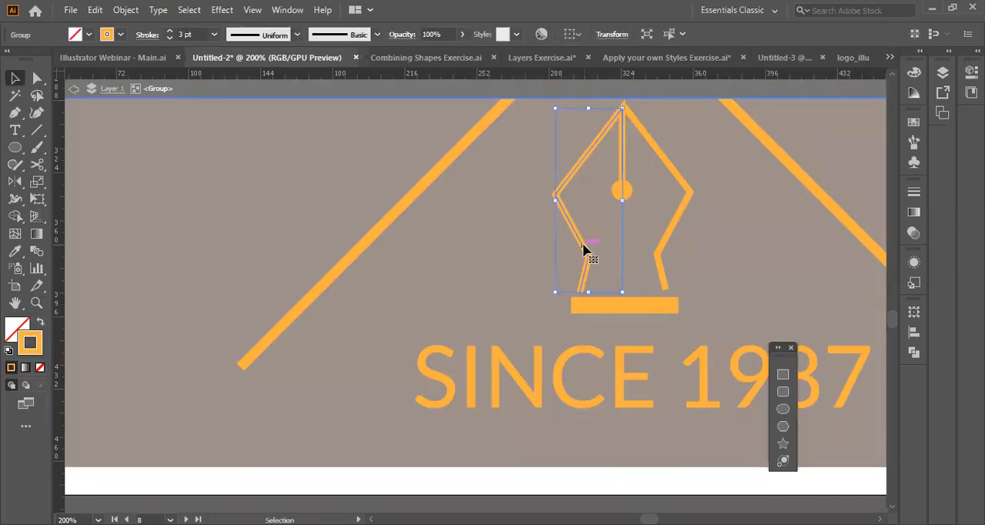
{"action": "left_click", "coordinate": [673, 179]}
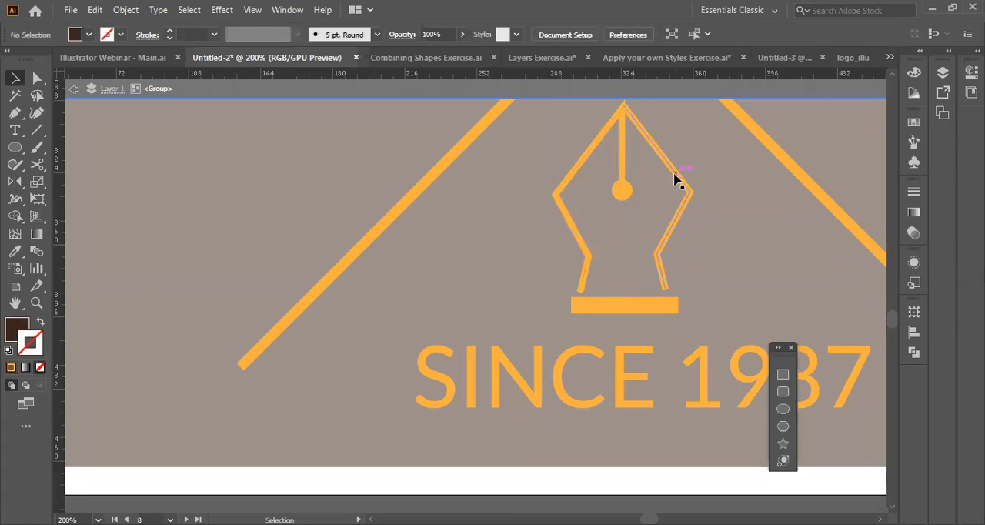
{"action": "left_click", "coordinate": [675, 180]}
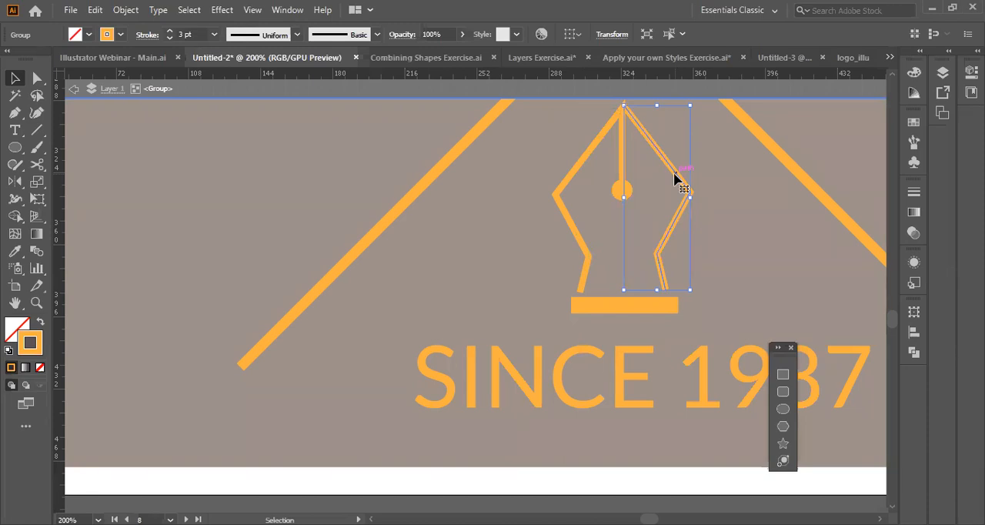
Isolate the upper-left arrow's nested group, select its head and shaft separately, and exit isolation mode.
{"action": "scroll", "coordinate": [536, 190], "scroll_direction": "down", "scroll_amount": 5}
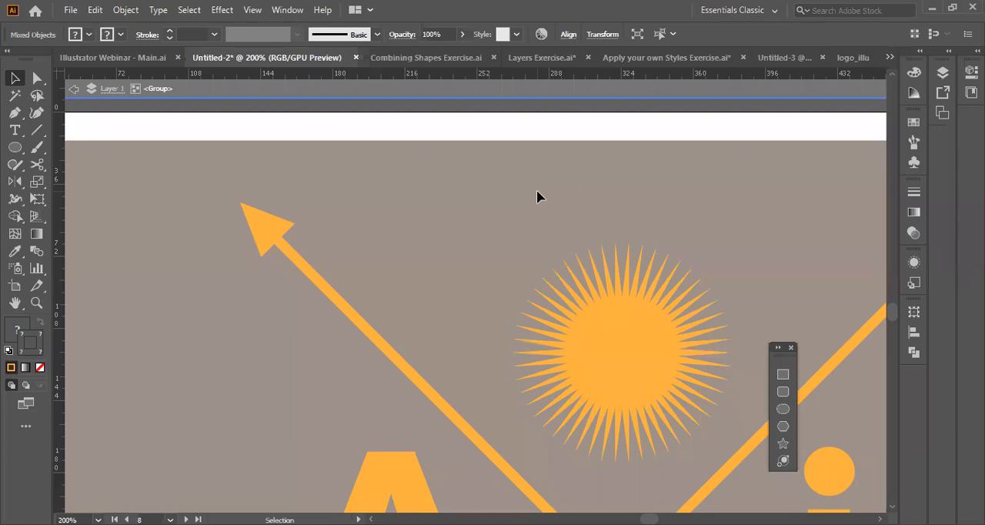
{"action": "left_click", "coordinate": [304, 266]}
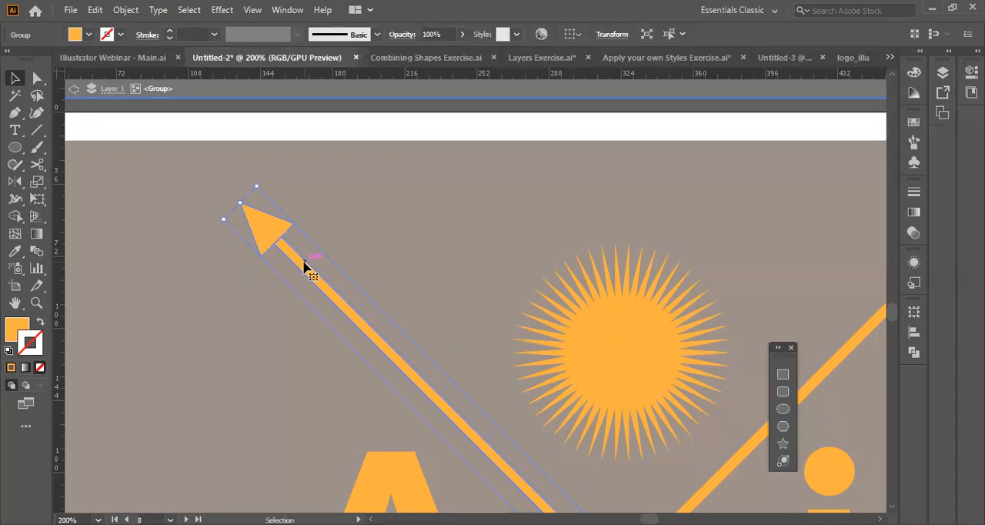
{"action": "double_click", "coordinate": [304, 265]}
{"action": "left_click", "coordinate": [268, 230]}
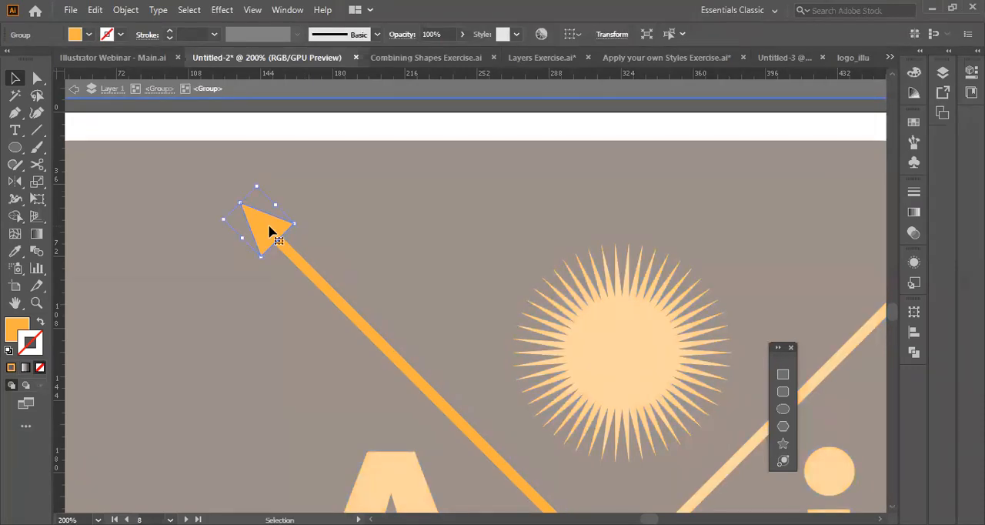
{"action": "left_click", "coordinate": [300, 266]}
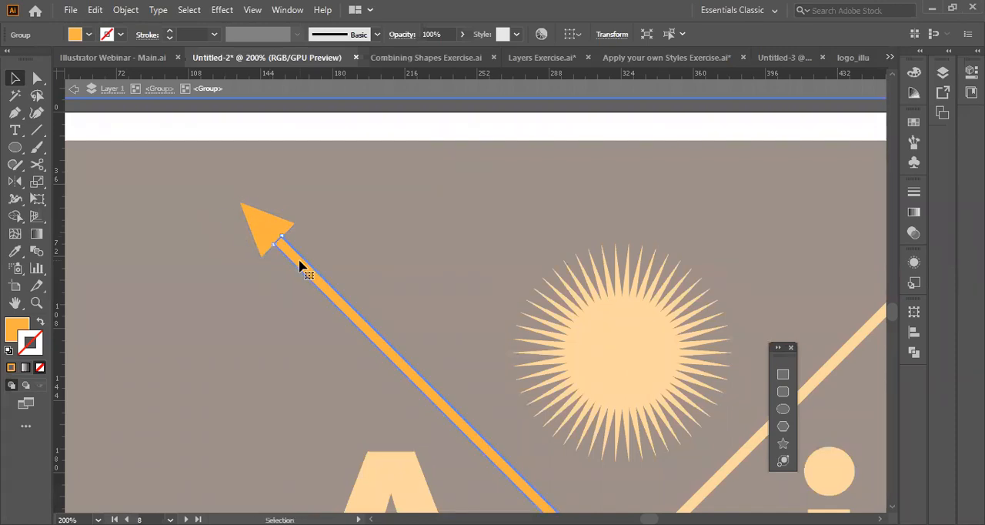
{"action": "left_click", "coordinate": [269, 236]}
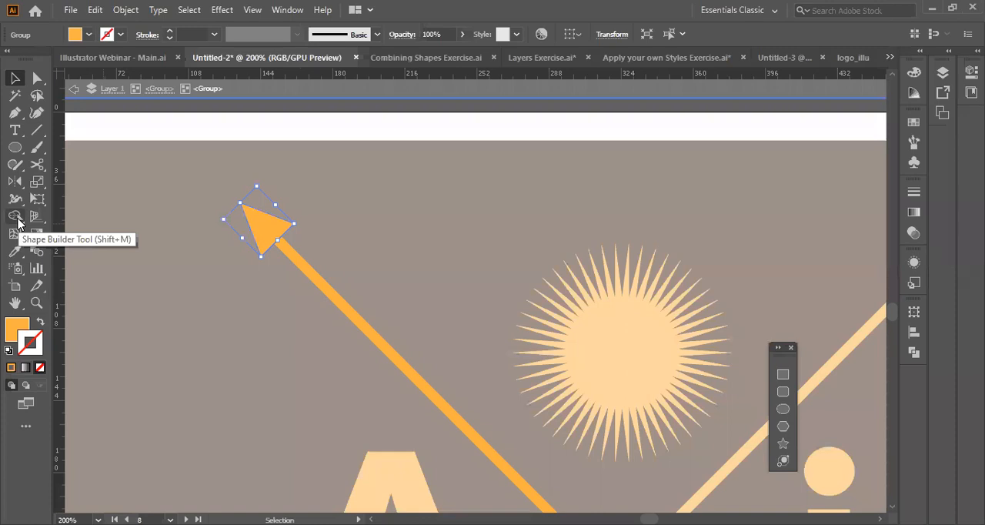
{"action": "left_click", "coordinate": [432, 132]}
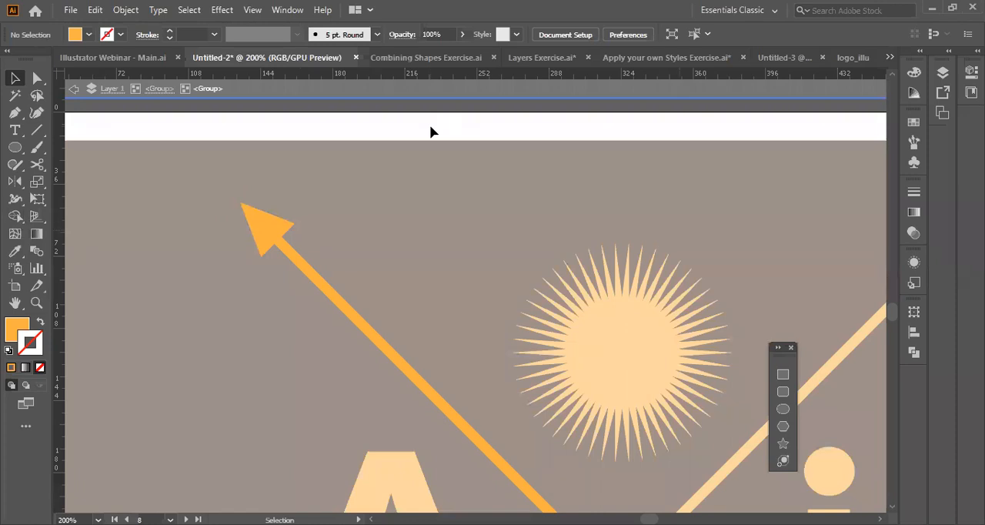
{"action": "double_click", "coordinate": [394, 135]}
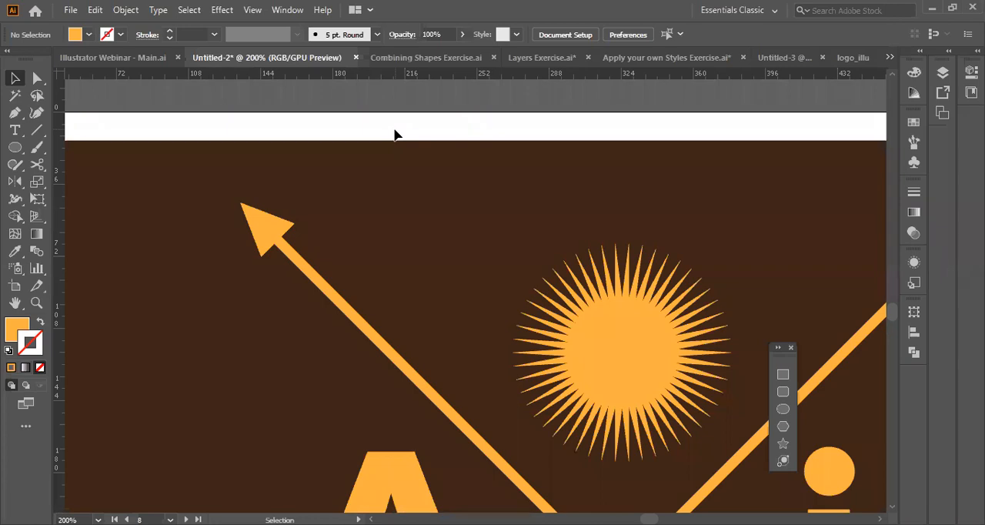
Select the whole orange emblem group, and return to the artboard with the circle sketches and file-format text.
{"action": "left_click", "coordinate": [312, 282]}
{"action": "scroll", "coordinate": [307, 280], "scroll_direction": "left", "scroll_amount": 5}
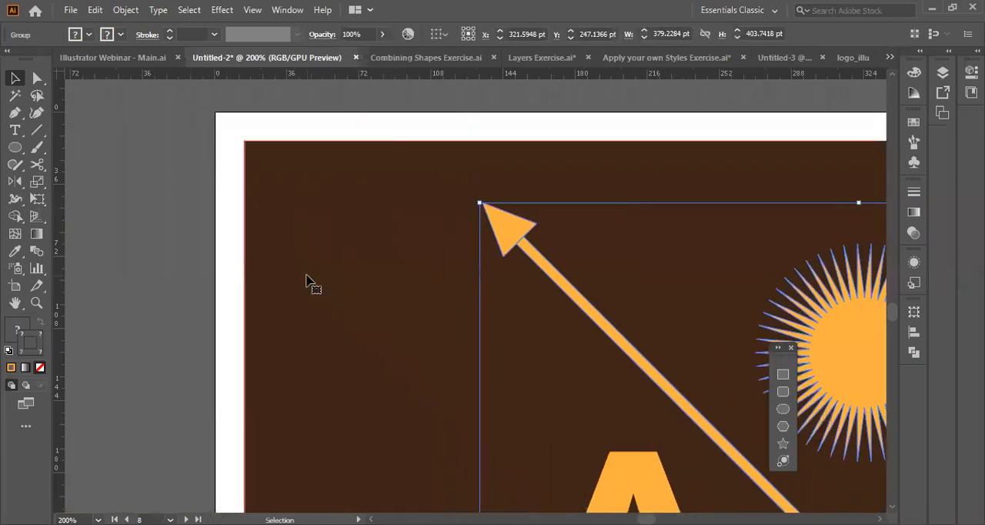
{"action": "scroll", "coordinate": [306, 281], "scroll_direction": "right", "scroll_amount": 15}
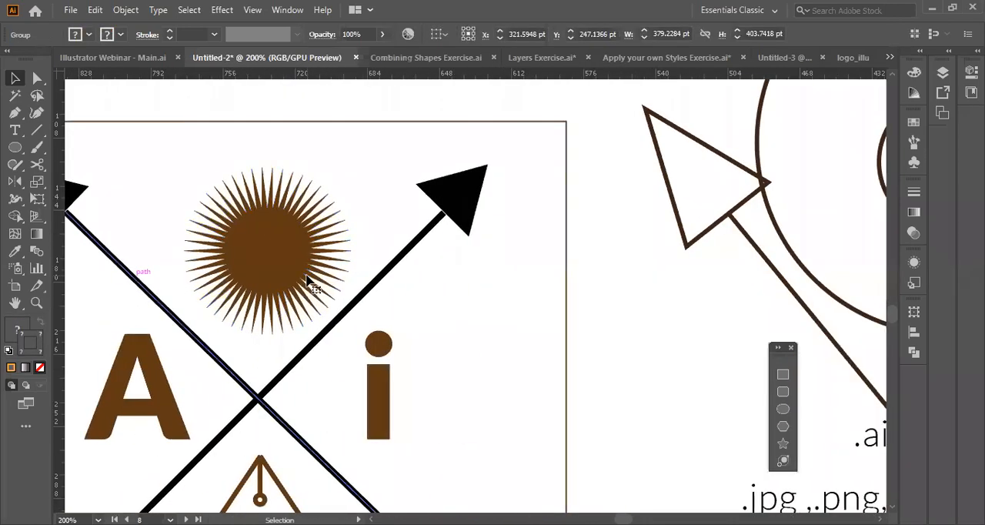
{"action": "scroll", "coordinate": [306, 281], "scroll_direction": "up", "scroll_amount": 6}
{"action": "scroll", "coordinate": [307, 281], "scroll_direction": "left", "scroll_amount": 4}
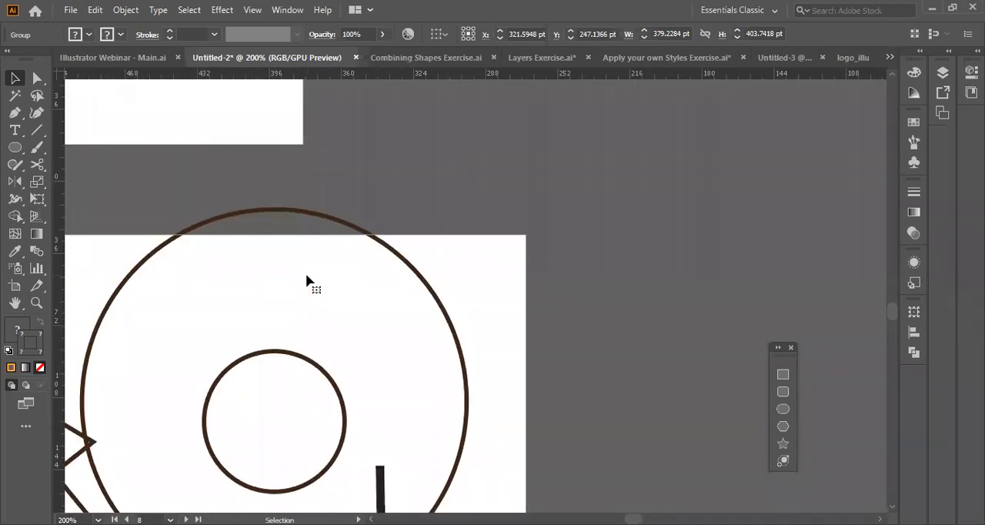
{"action": "scroll", "coordinate": [307, 281], "scroll_direction": "down", "scroll_amount": 8}
{"action": "scroll", "coordinate": [307, 281], "scroll_direction": "down", "scroll_amount": 2}
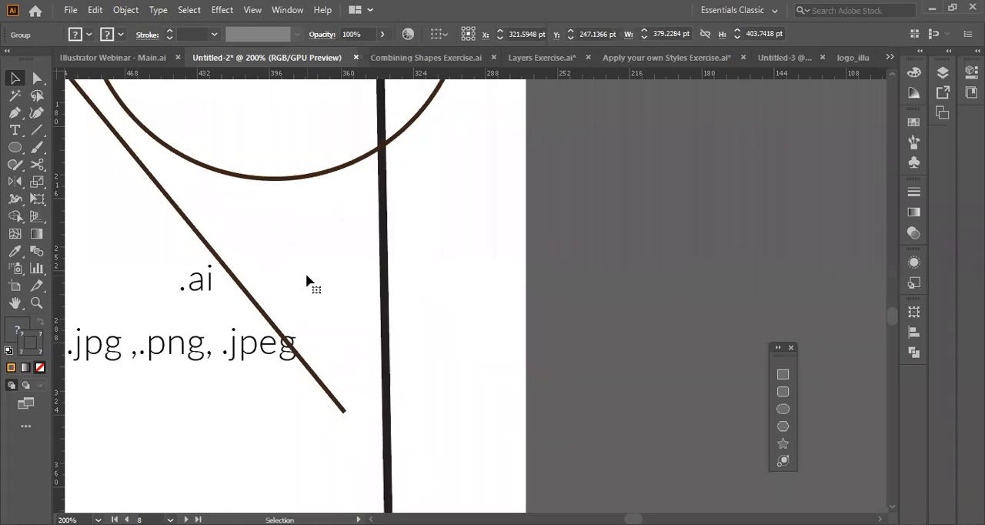
Draw a horizontal Pen line about 100 pt long beside the sketch artboard and set its stroke weight to 50 pt.
{"action": "left_click", "coordinate": [561, 269]}
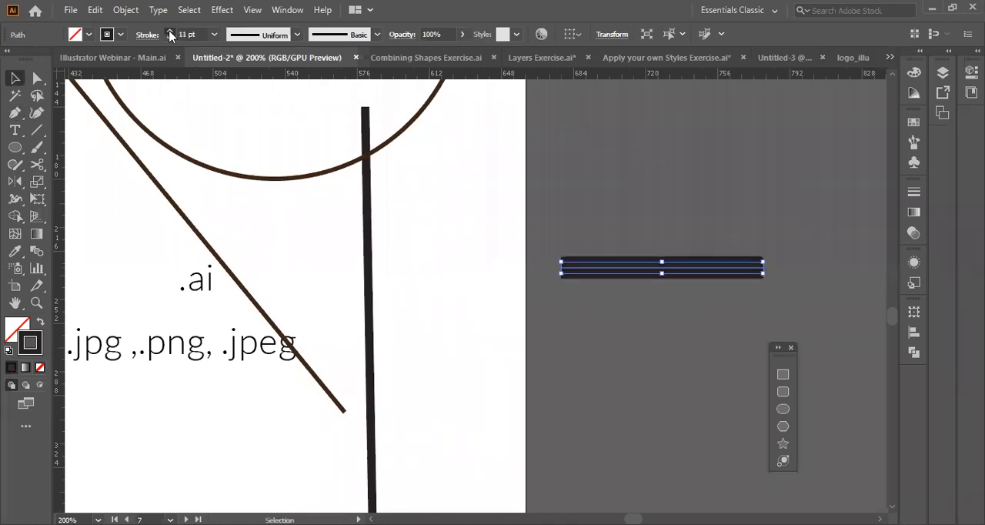
{"action": "left_click", "coordinate": [170, 31]}
{"action": "left_click", "coordinate": [170, 31]}
{"action": "left_click", "coordinate": [170, 31]}
{"action": "left_click", "coordinate": [170, 30]}
{"action": "left_click", "coordinate": [170, 31]}
{"action": "left_click", "coordinate": [170, 31]}
{"action": "left_click", "coordinate": [170, 31]}
{"action": "left_click", "coordinate": [170, 32]}
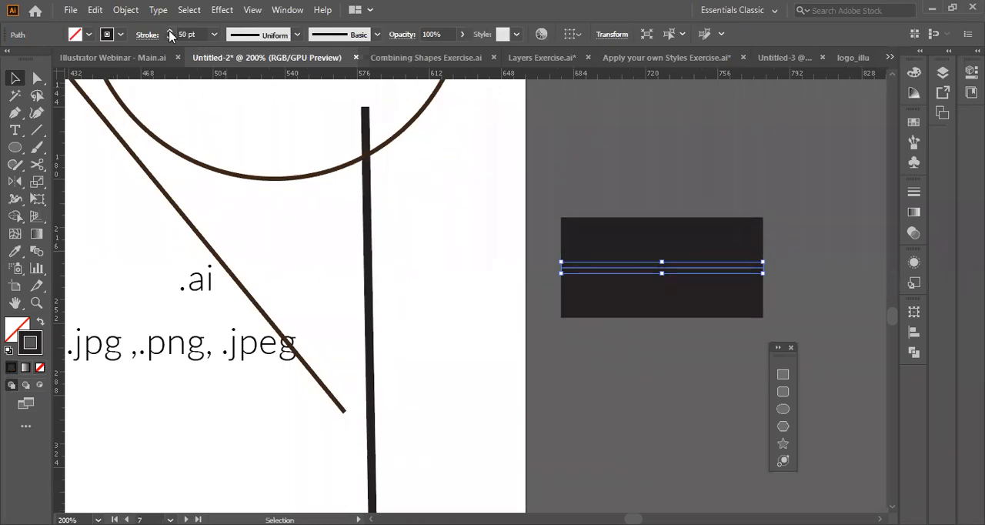
Move the thick line into the empty space between the artboards and set its stroke weight to 100 pt.
{"action": "left_click", "coordinate": [688, 292]}
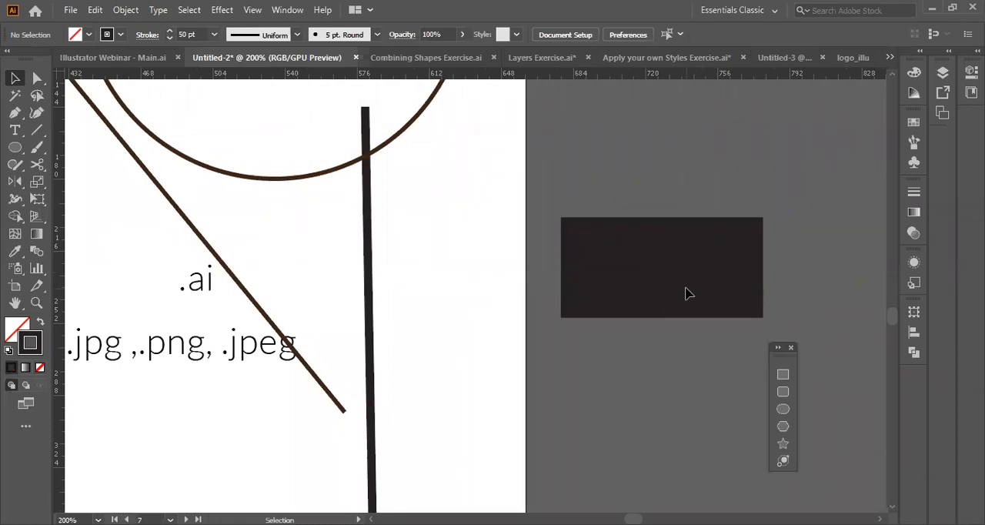
{"action": "left_click_drag", "start_coordinate": [688, 293], "coordinate": [653, 354]}
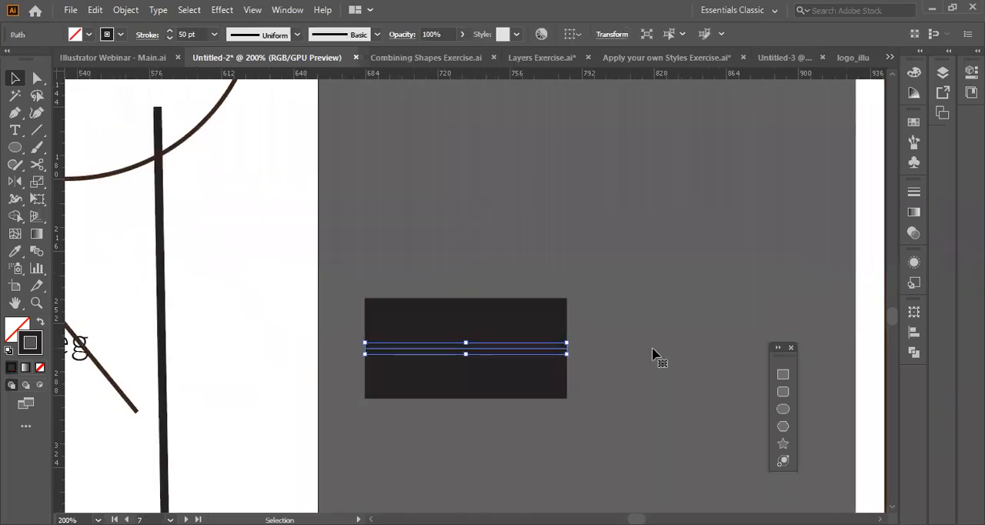
{"action": "left_click_drag", "start_coordinate": [505, 352], "coordinate": [552, 344]}
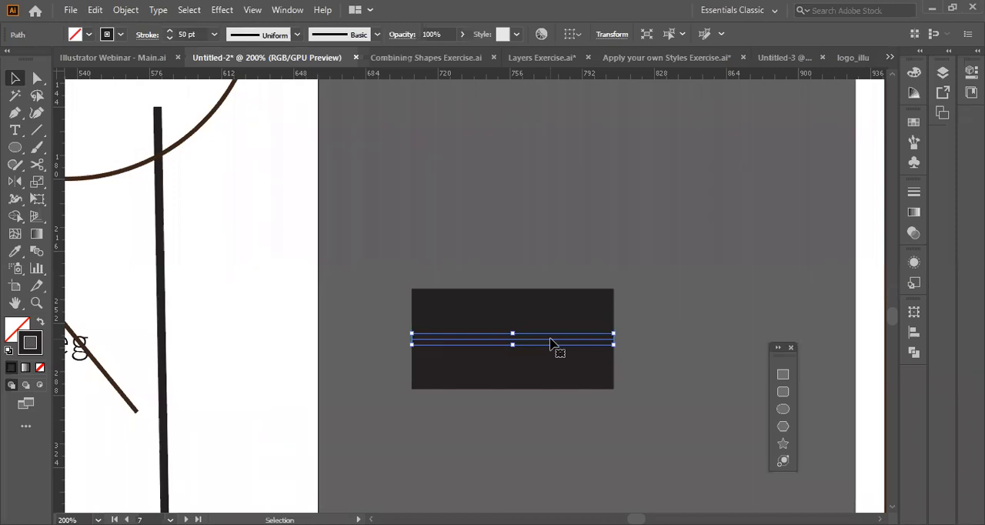
{"action": "type", "text": "180"}
{"action": "key", "text": "Return"}
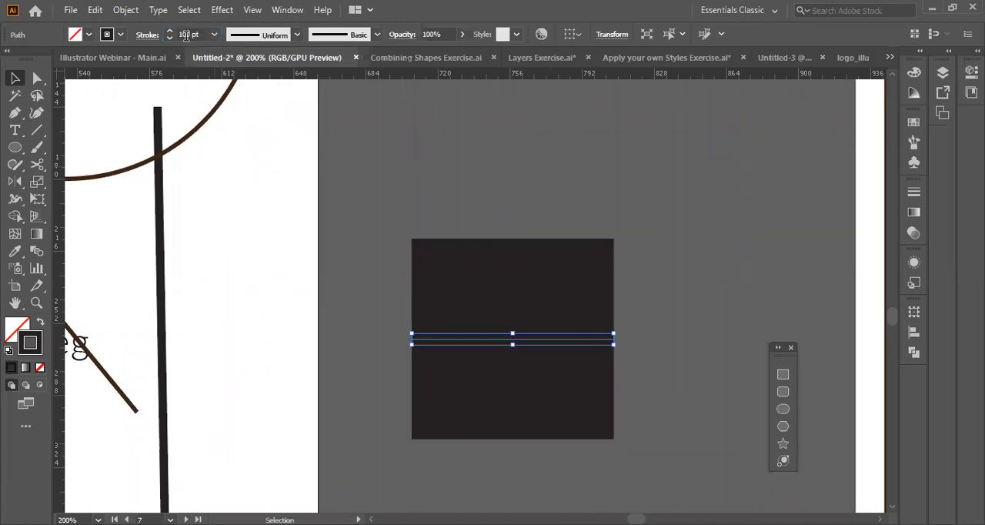
{"action": "left_click", "coordinate": [511, 341]}
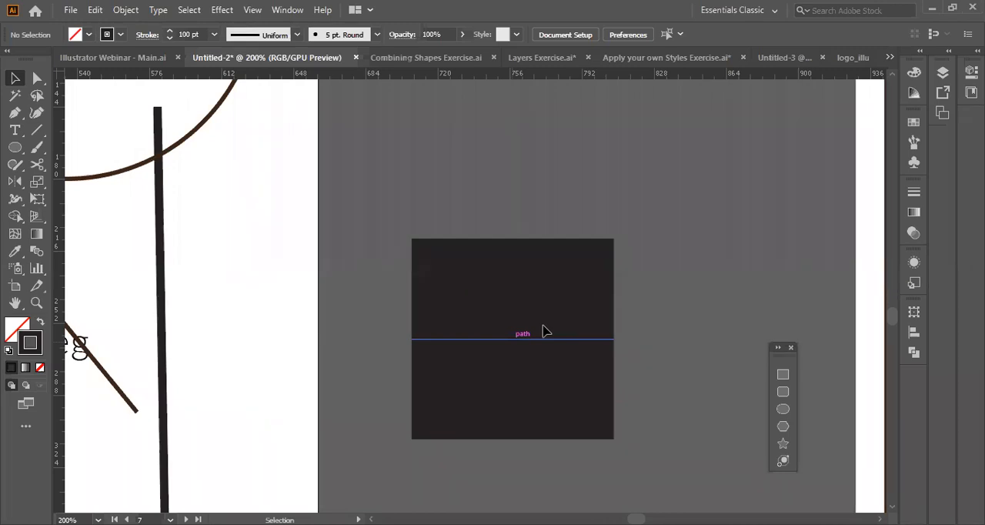
Switch to Outline view and compare the thick line's bare path with the paths on the sketch artboard.
{"action": "scroll", "coordinate": [409, 390], "scroll_direction": "up", "scroll_amount": 1}
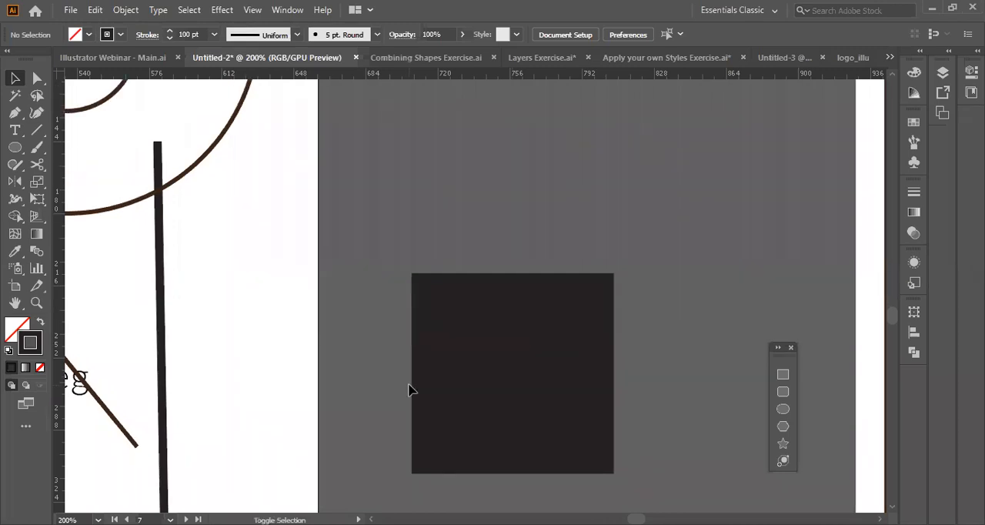
{"action": "key", "text": "ctrl+y"}
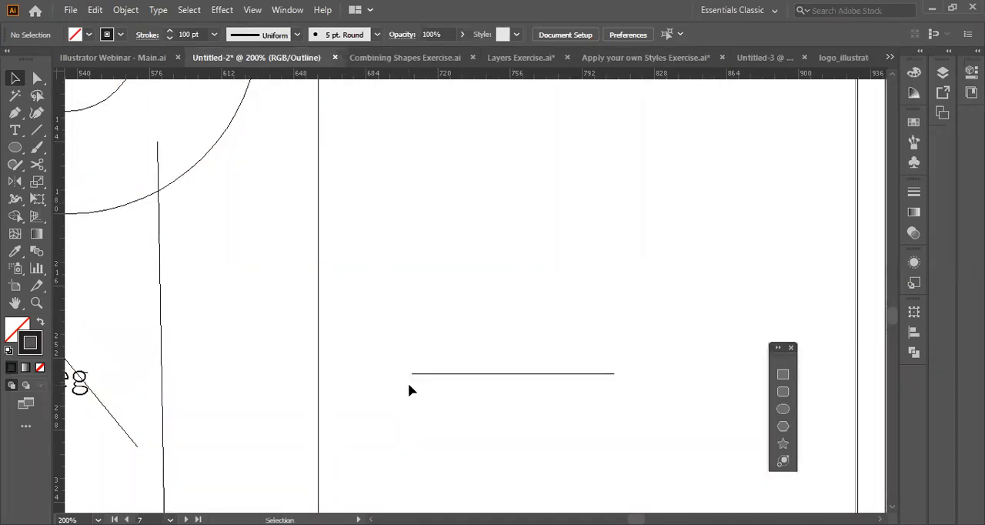
{"action": "scroll", "coordinate": [336, 435], "scroll_direction": "left", "scroll_amount": 8}
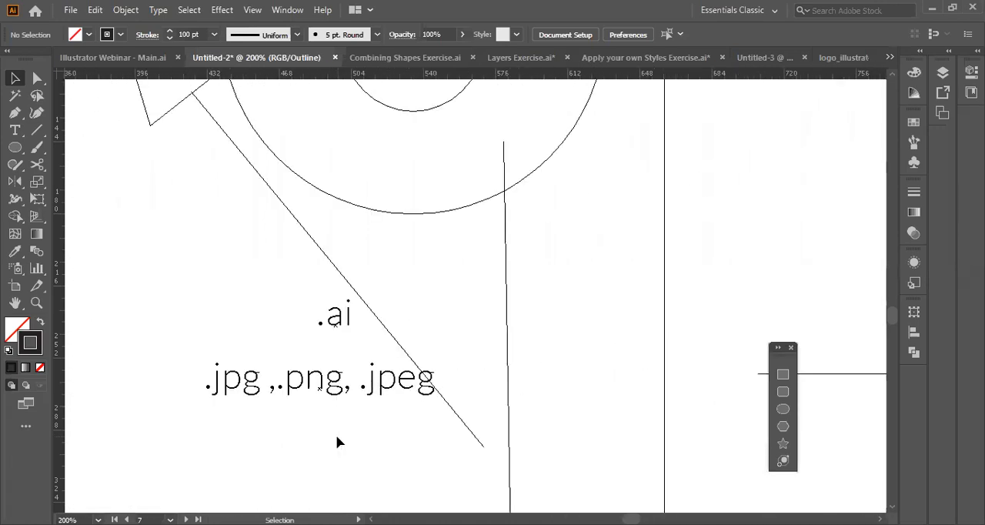
{"action": "scroll", "coordinate": [337, 436], "scroll_direction": "right", "scroll_amount": 2}
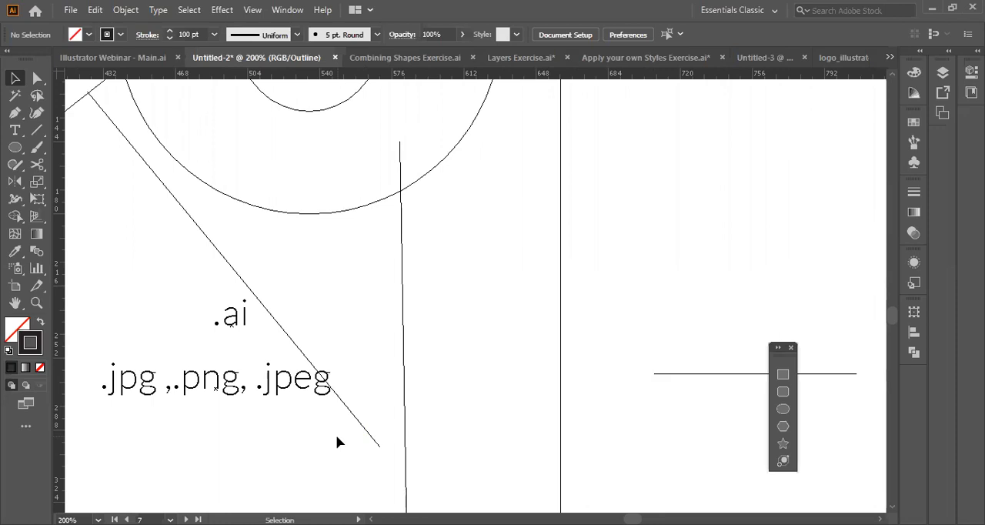
Alternate between Preview and Outline views to compare the 100 pt line's rendered stroke with its underlying path.
{"action": "scroll", "coordinate": [337, 442], "scroll_direction": "up", "scroll_amount": 2}
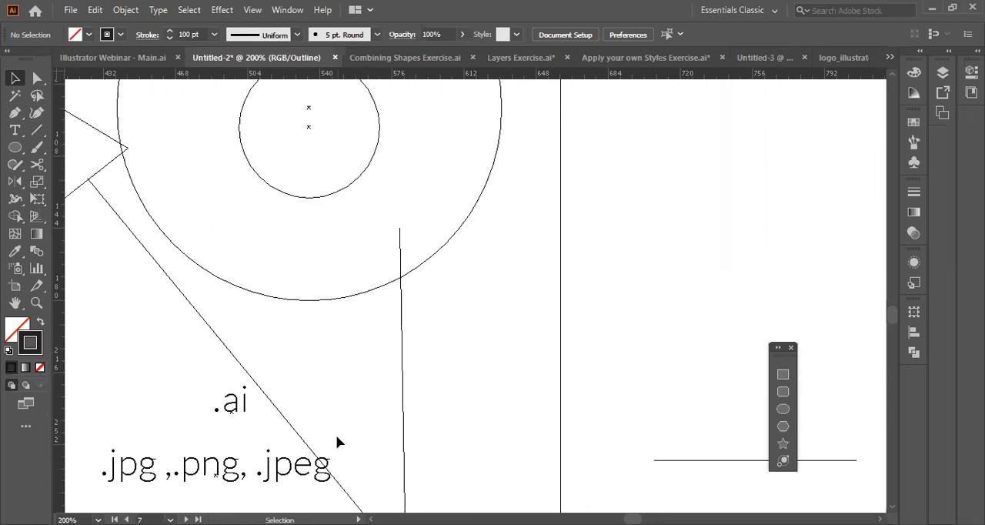
{"action": "scroll", "coordinate": [337, 442], "scroll_direction": "right", "scroll_amount": 5}
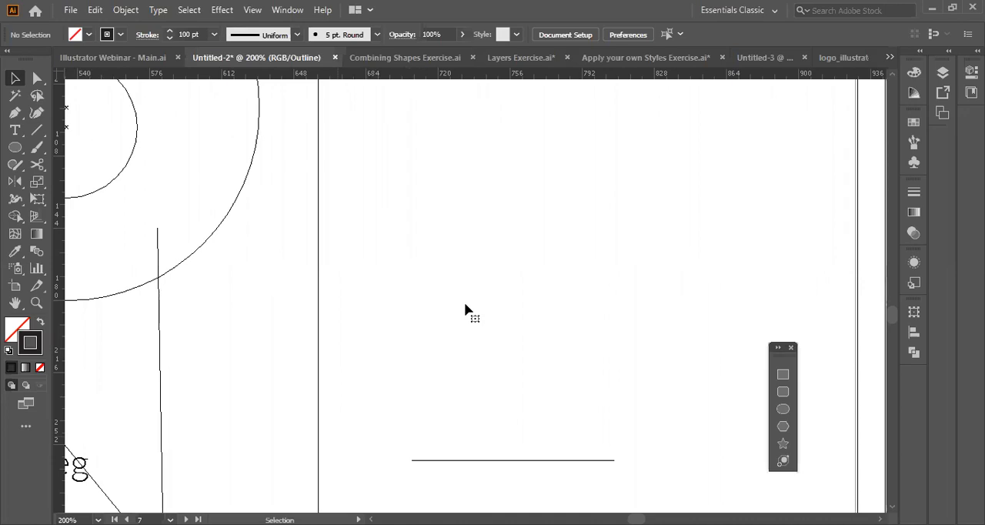
{"action": "key", "text": "ctrl+y"}
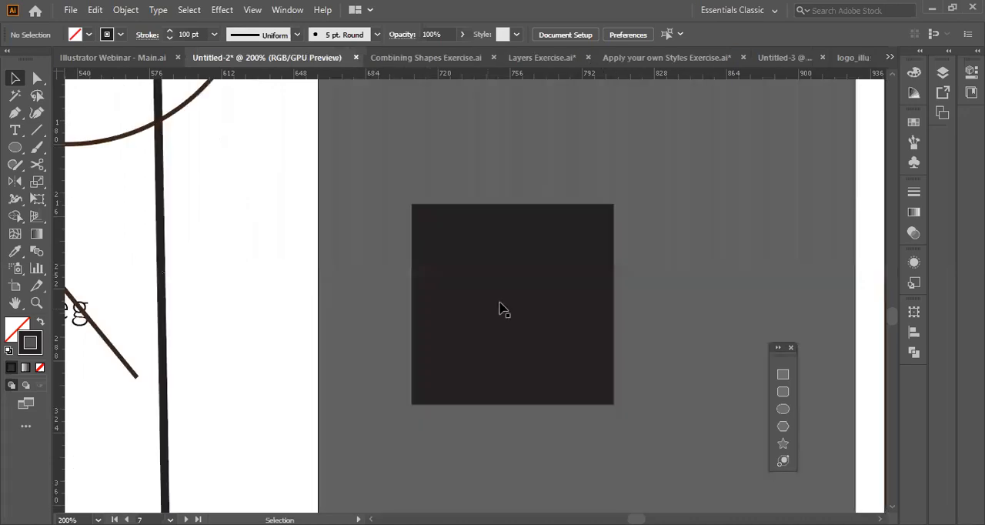
{"action": "key", "text": "ctrl+y"}
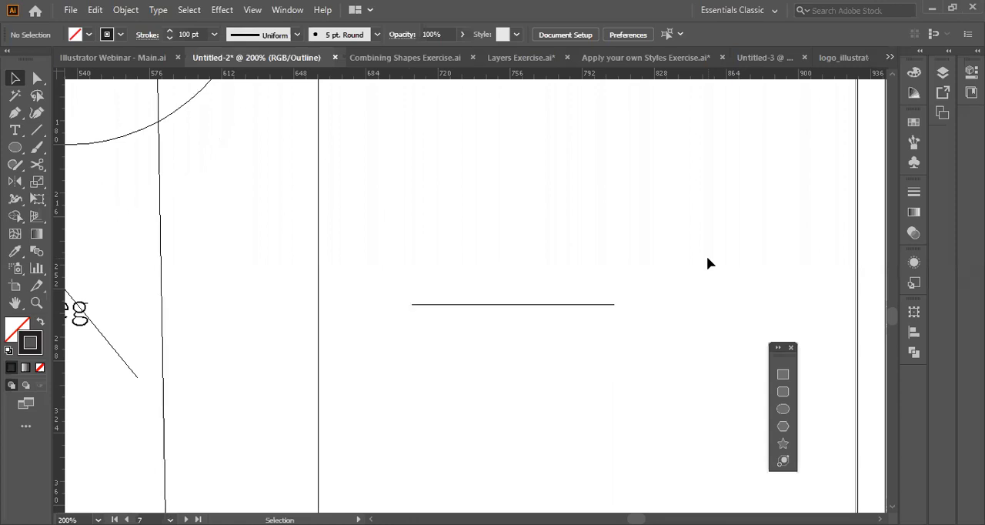
{"action": "key", "text": "ctrl+y"}
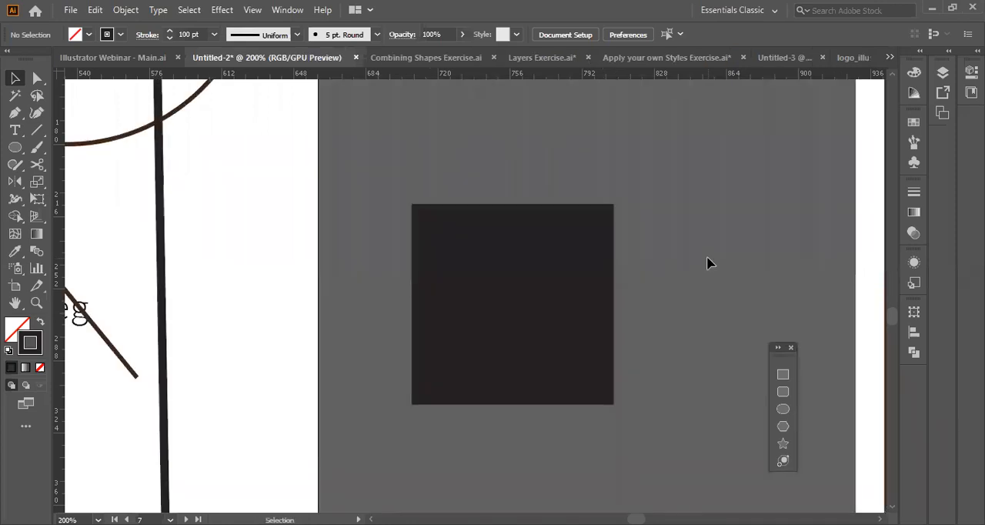
Expand the 100 pt line between the artboards, with both Fill and Stroke included, into a filled shape.
{"action": "left_click", "coordinate": [463, 304]}
{"action": "left_click", "coordinate": [123, 10]}
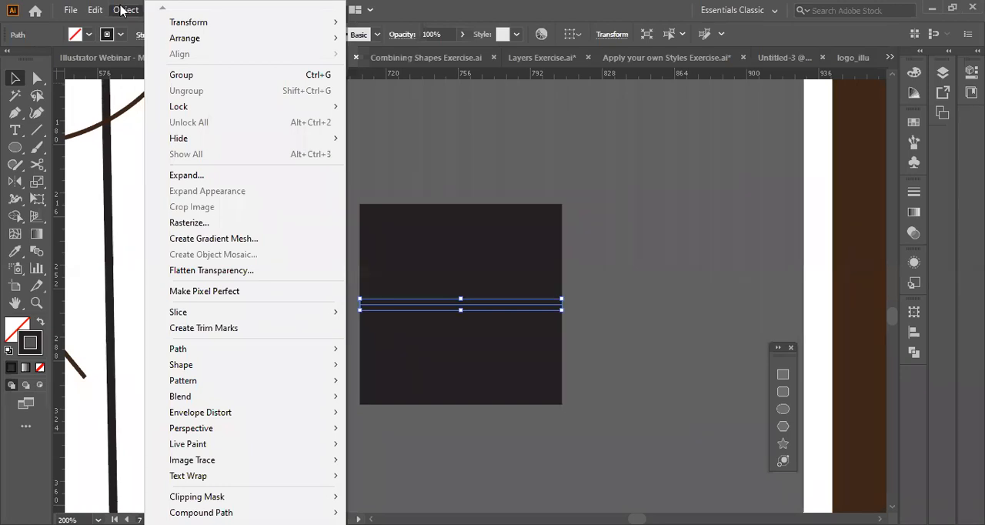
{"action": "left_click", "coordinate": [366, 142]}
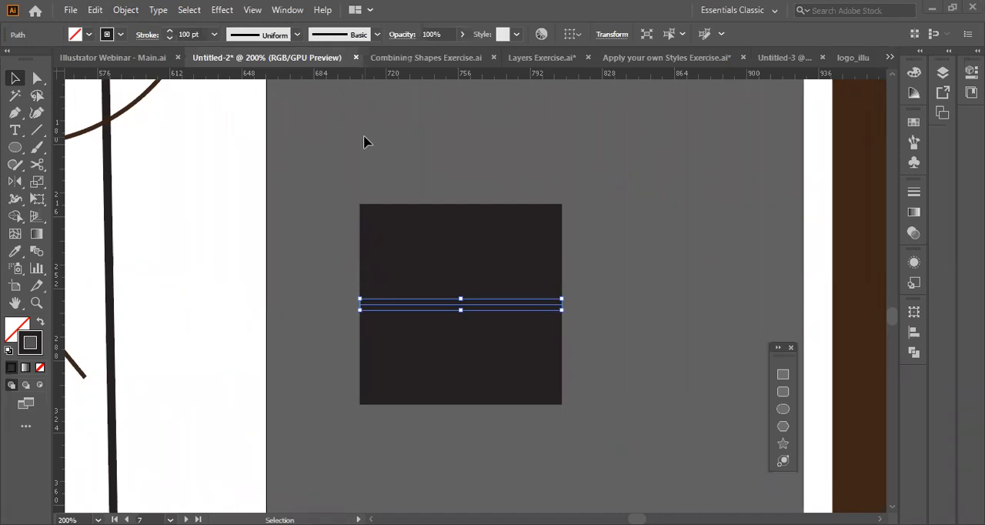
{"action": "left_click", "coordinate": [125, 10]}
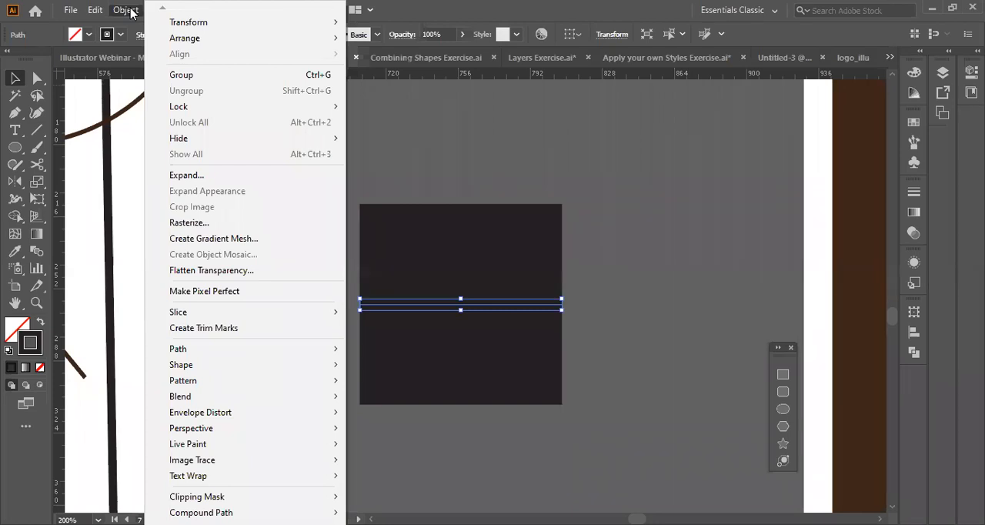
{"action": "left_click", "coordinate": [187, 175]}
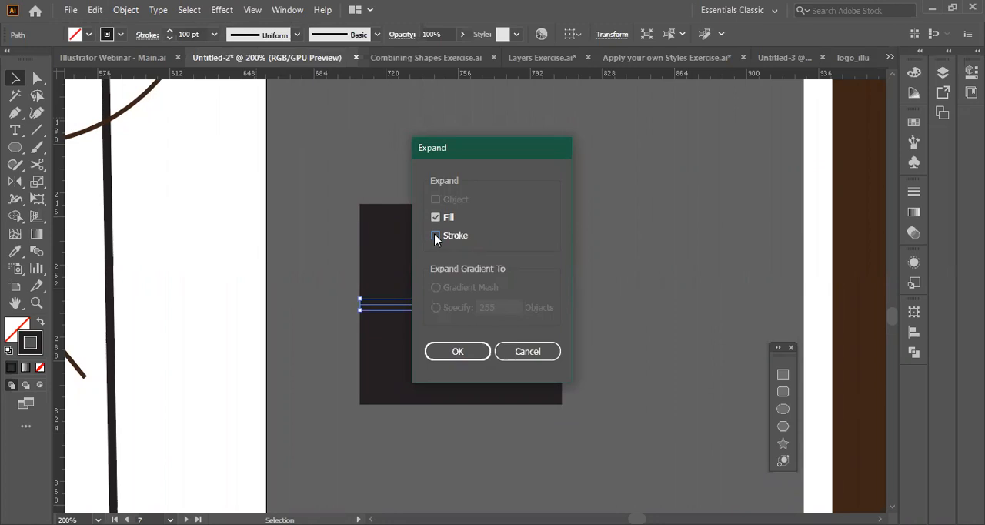
{"action": "key", "text": "Return"}
{"action": "key", "text": "v"}
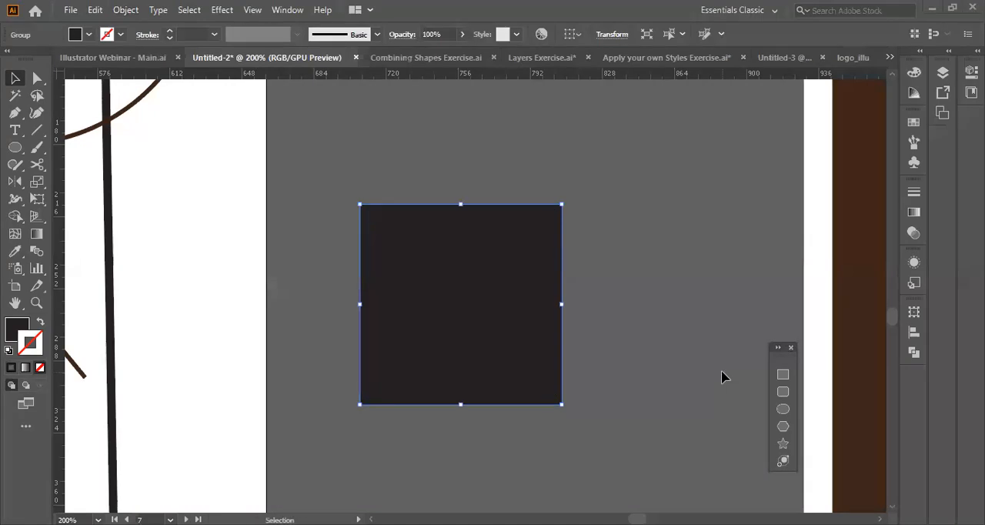
Examine the expanded shape's edges in Outline view, and undo the expansion.
{"action": "key", "text": "a"}
{"action": "key", "text": "ctrl+y"}
{"action": "left_click", "coordinate": [636, 339]}
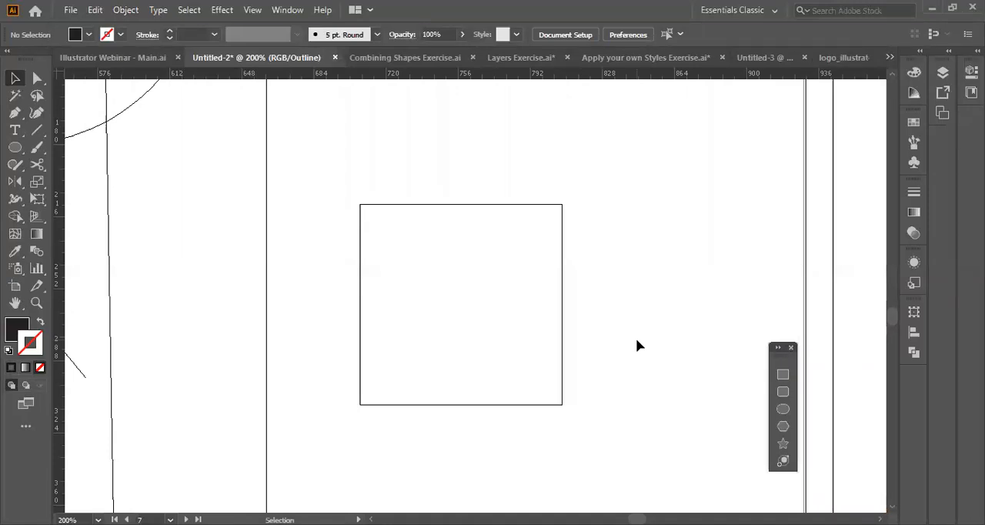
{"action": "key", "text": "ctrl+z"}
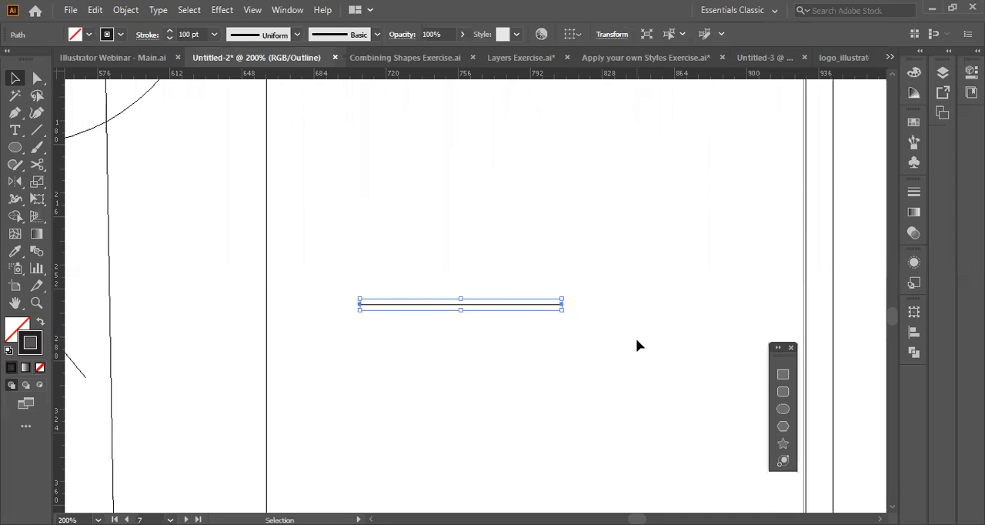
Expand the thick line into a filled square in Preview and move it over the edge of the sketch artboard.
{"action": "left_click", "coordinate": [137, 8]}
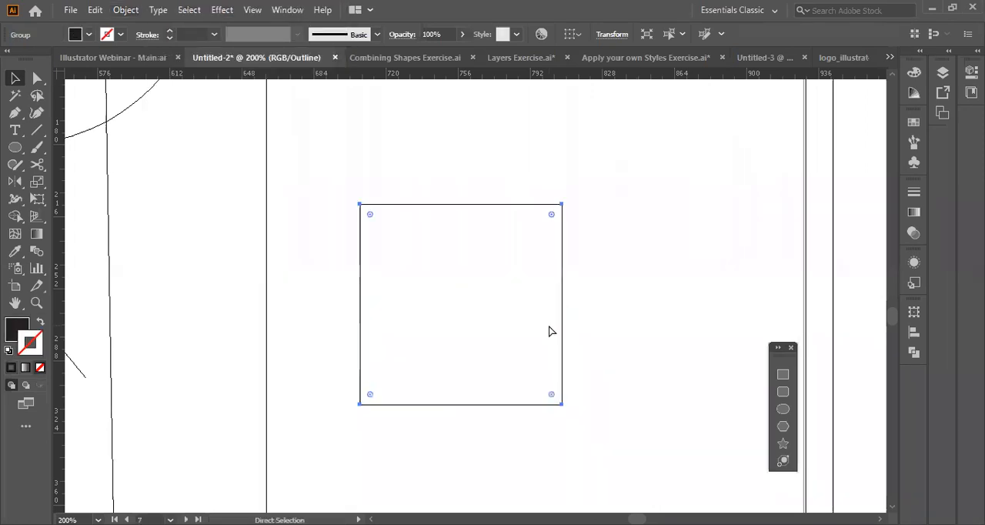
{"action": "key", "text": "ctrl+y"}
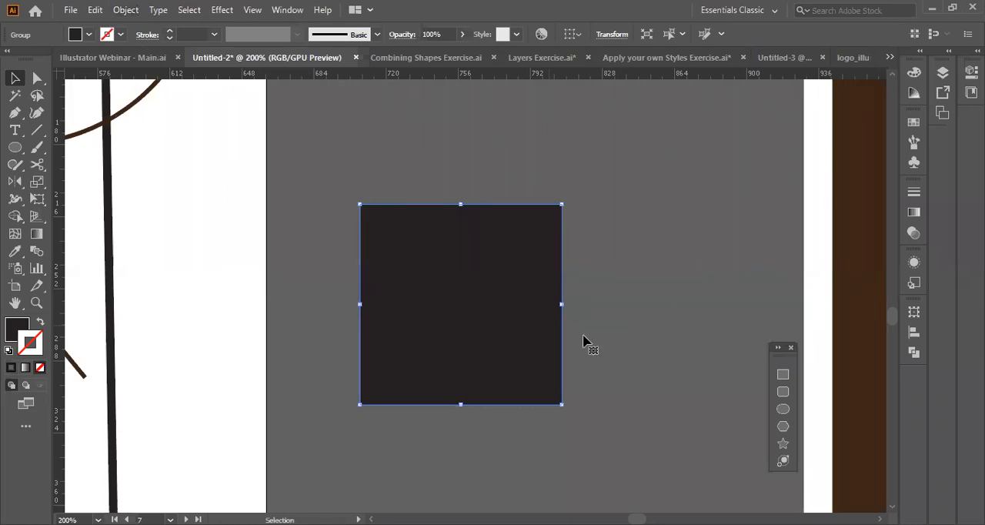
{"action": "left_click_drag", "start_coordinate": [450, 321], "coordinate": [292, 324]}
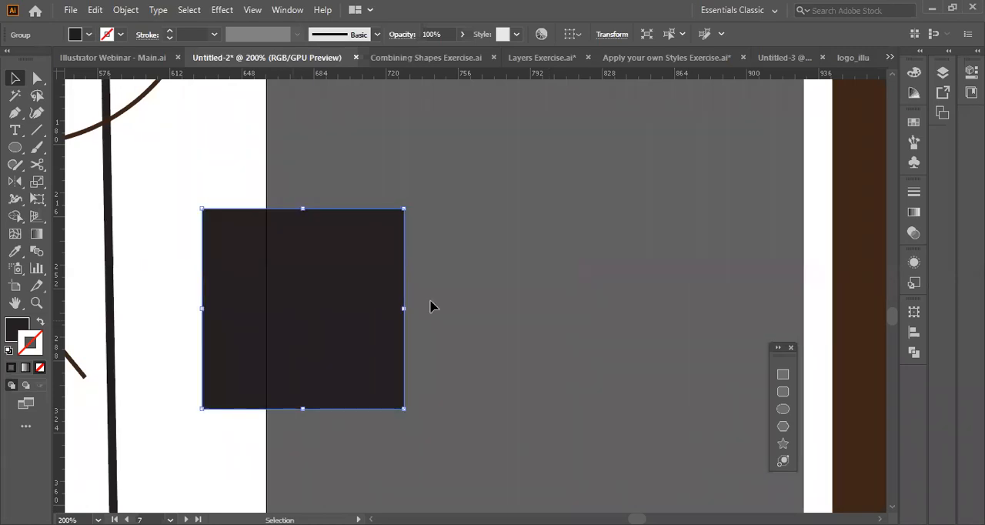
Isolate one arrow of the orange emblem on the brown artboard, examine its paths in Outline view, and leave isolation.
{"action": "scroll", "coordinate": [431, 306], "scroll_direction": "left", "scroll_amount": 5}
{"action": "scroll", "coordinate": [396, 264], "scroll_direction": "right", "scroll_amount": 10}
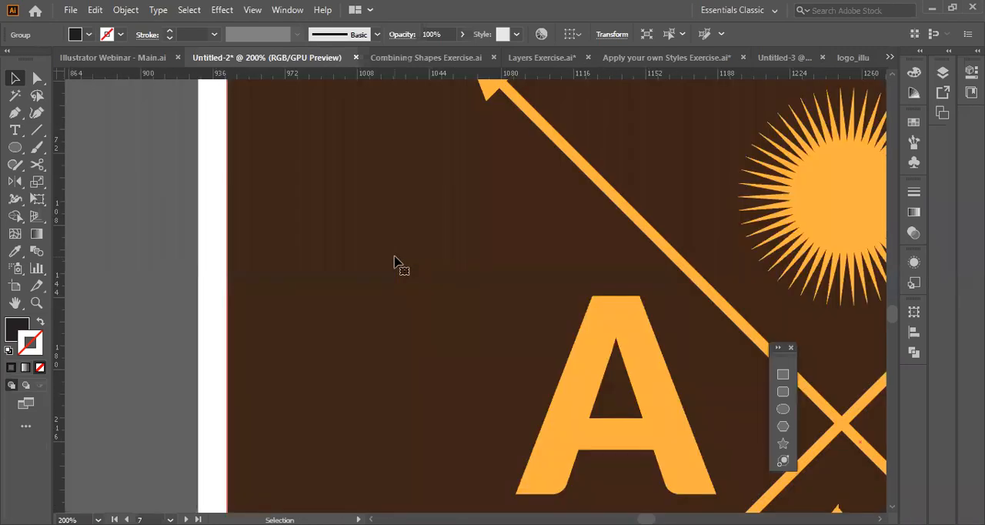
{"action": "scroll", "coordinate": [395, 264], "scroll_direction": "up", "scroll_amount": 3}
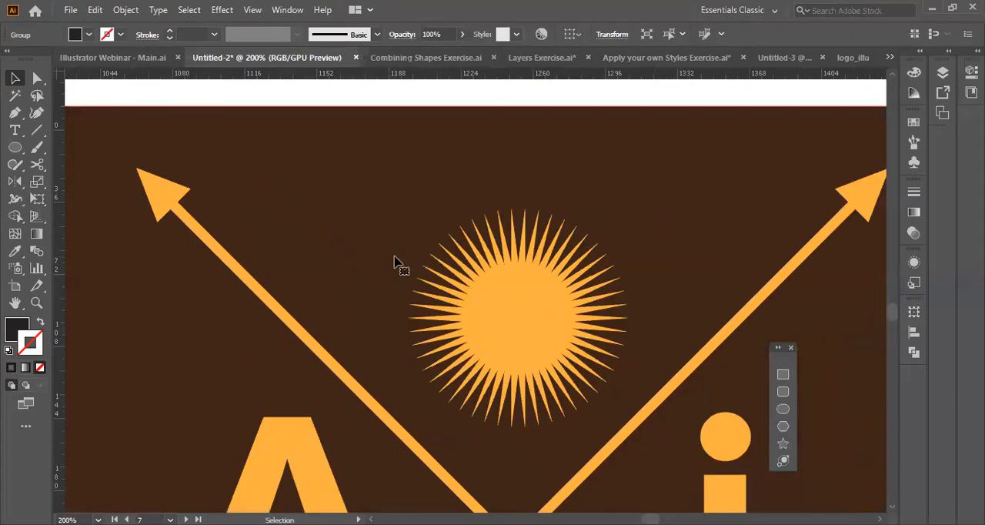
{"action": "left_click", "coordinate": [215, 249]}
{"action": "double_click", "coordinate": [216, 249]}
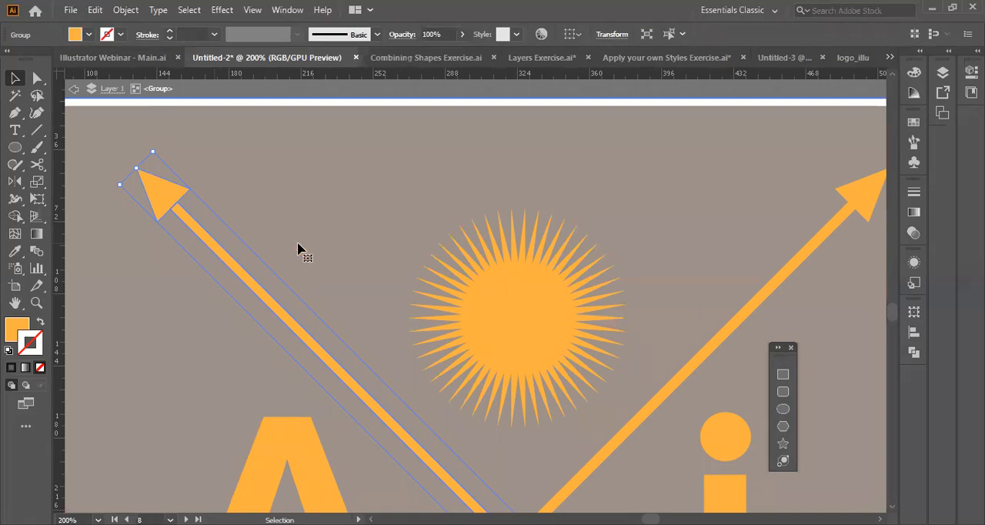
{"action": "key", "text": "ctrl+y"}
{"action": "scroll", "coordinate": [352, 266], "scroll_direction": "left", "scroll_amount": 8}
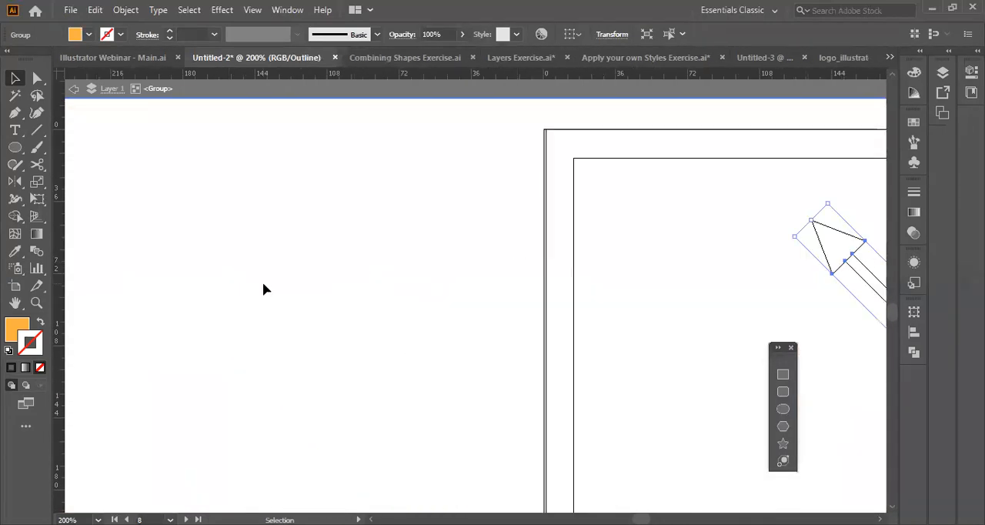
{"action": "key", "text": "Escape"}
{"action": "key", "text": "ctrl+y"}
Select the black crossed arrows in the emblem on the white artboard and examine their shaft paths in Outline view.
{"action": "scroll", "coordinate": [263, 284], "scroll_direction": "left", "scroll_amount": 3}
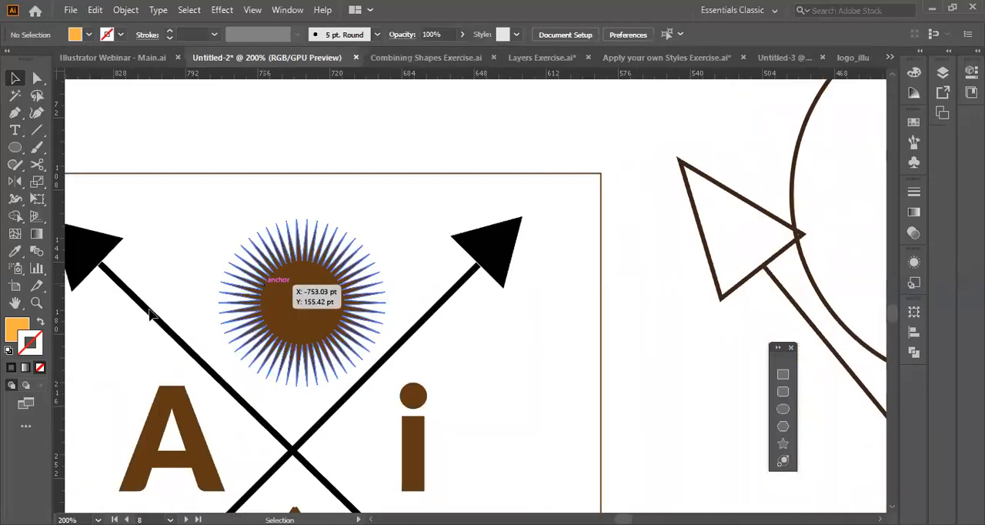
{"action": "left_click", "coordinate": [151, 311]}
{"action": "key", "text": "ctrl+y"}
{"action": "scroll", "coordinate": [151, 314], "scroll_direction": "left", "scroll_amount": 10}
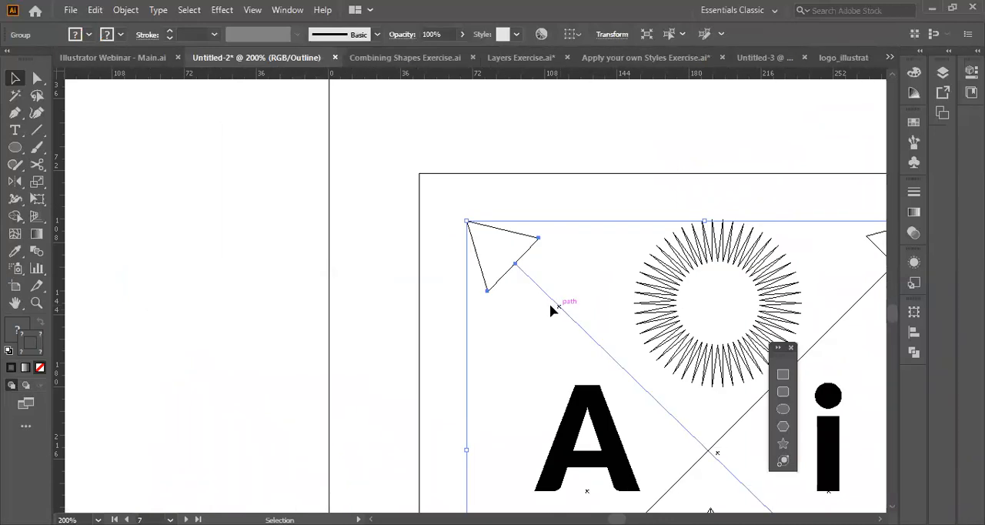
{"action": "left_click", "coordinate": [403, 315], "text": "ctrl"}
{"action": "key", "text": "ctrl+y"}
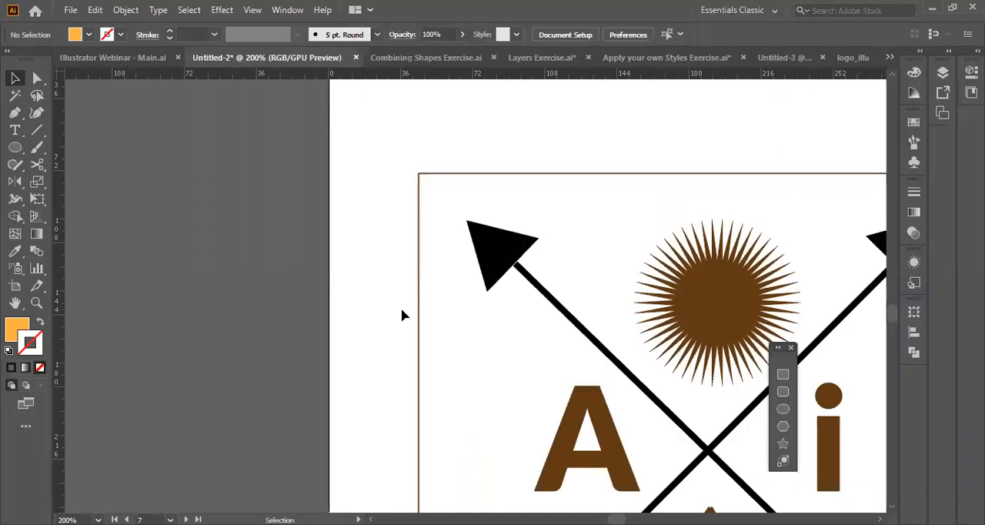
Isolate the black arrows group and expand the strokes of both crossed shafts into filled shapes.
{"action": "left_click", "coordinate": [551, 301]}
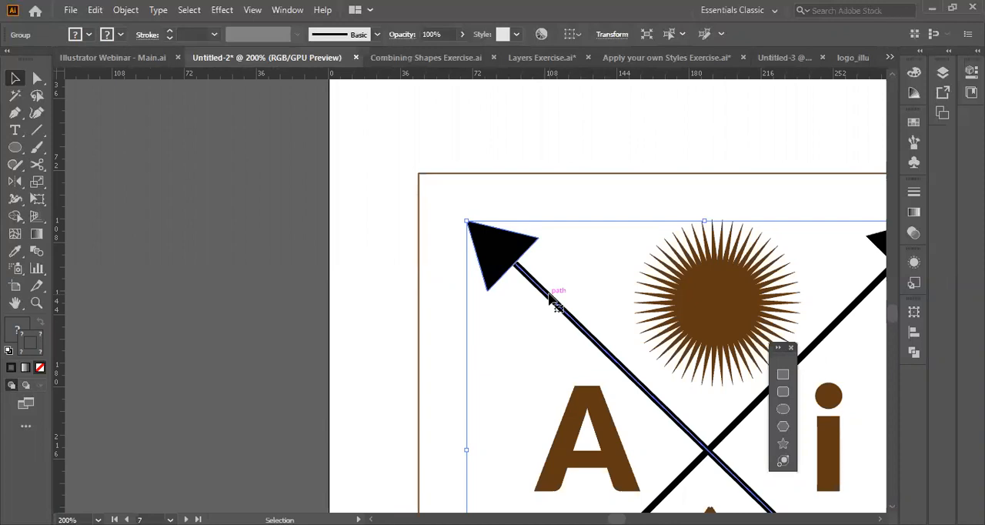
{"action": "double_click", "coordinate": [551, 300]}
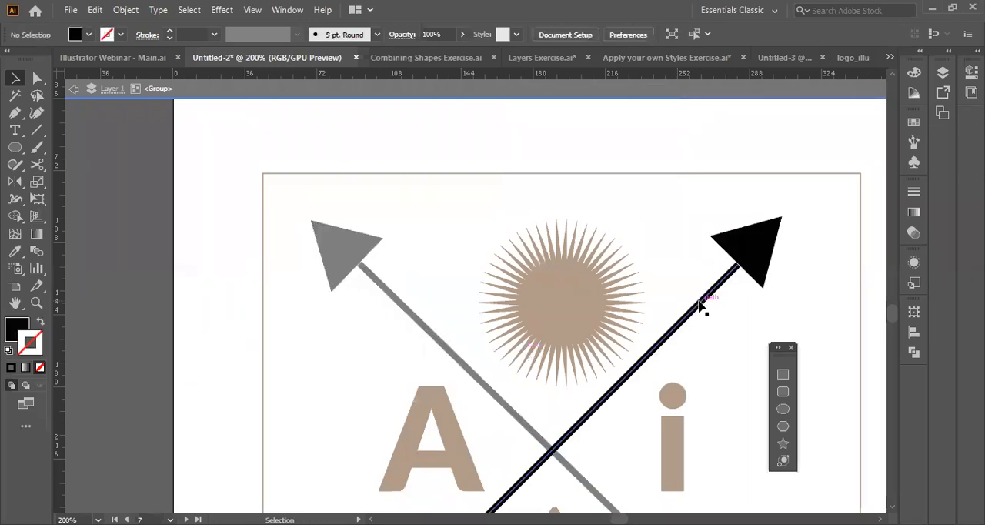
{"action": "left_click", "coordinate": [700, 306]}
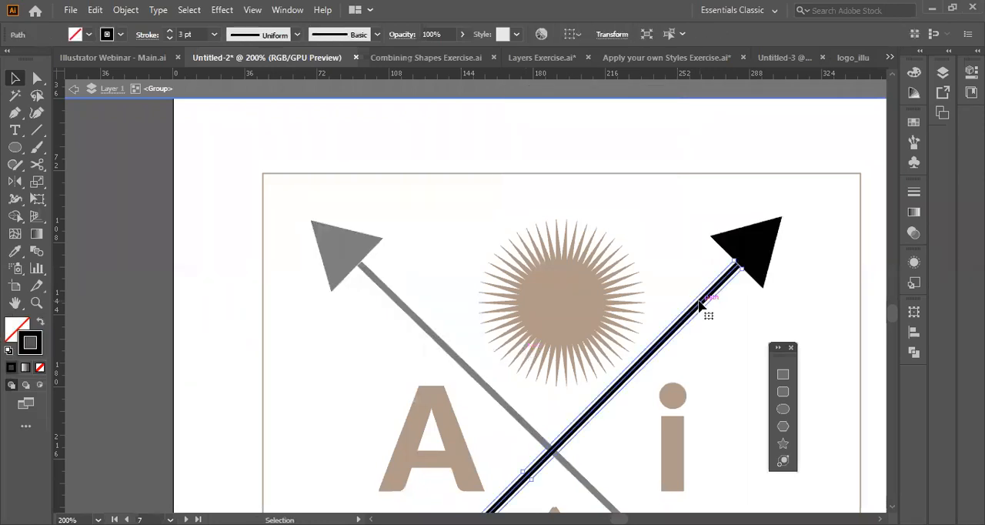
{"action": "key", "text": "ctrl+y"}
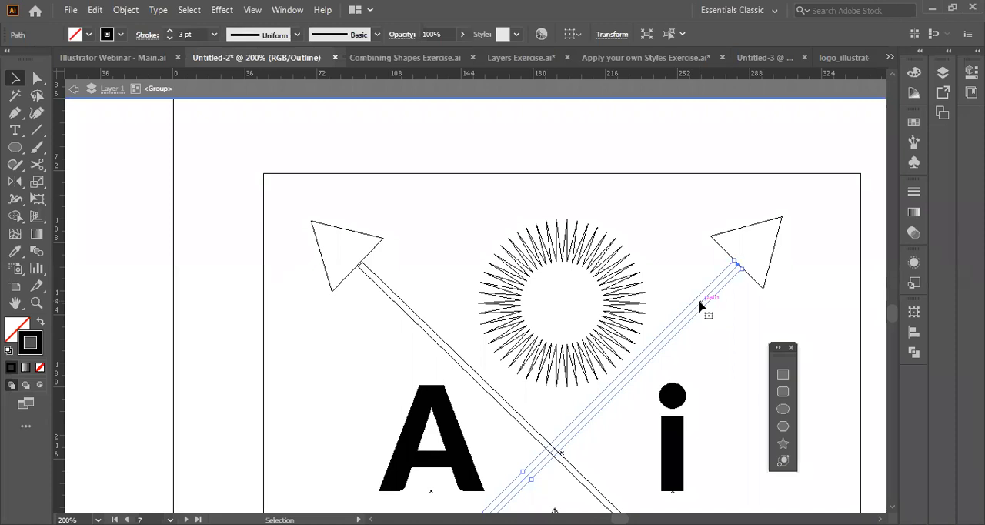
{"action": "left_click", "coordinate": [450, 351], "text": "shift"}
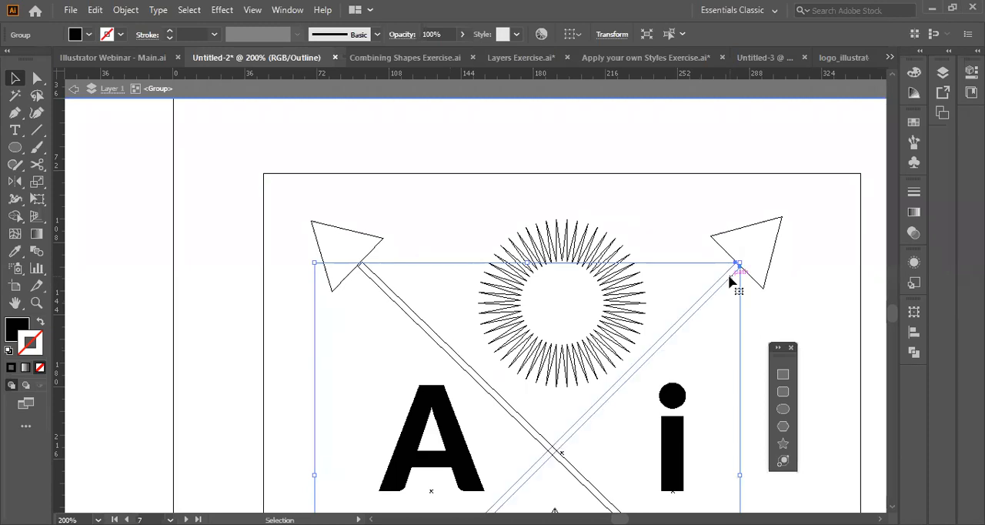
Nudge the expanded shaft of the arrow aiming up to the right slightly up and right into its arrowhead.
{"action": "left_click", "coordinate": [723, 241]}
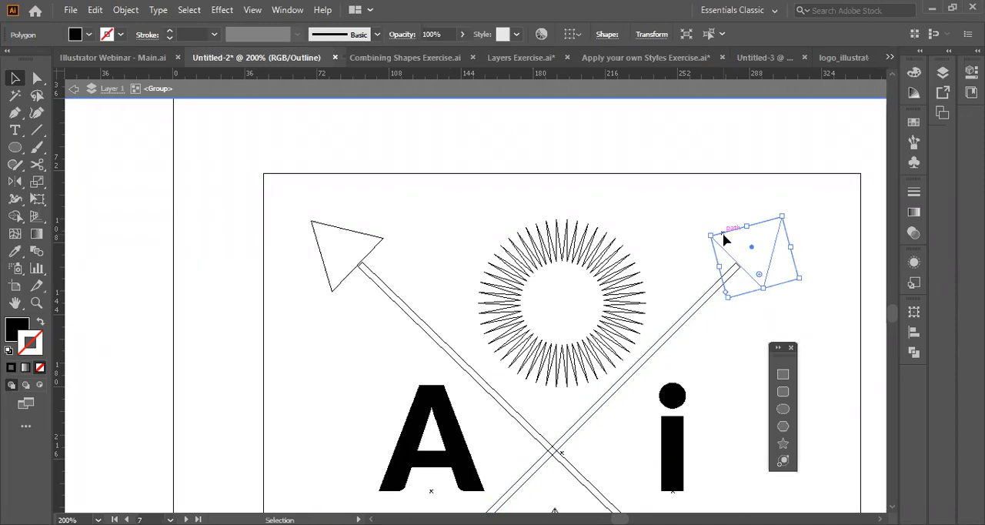
{"action": "left_click", "coordinate": [730, 274]}
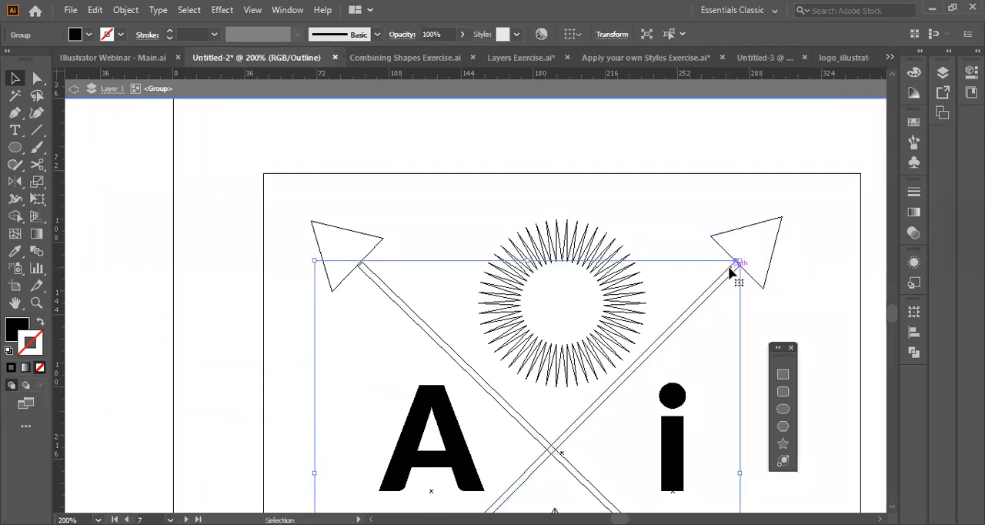
{"action": "key", "text": "Right"}
{"action": "key", "text": "Up"}
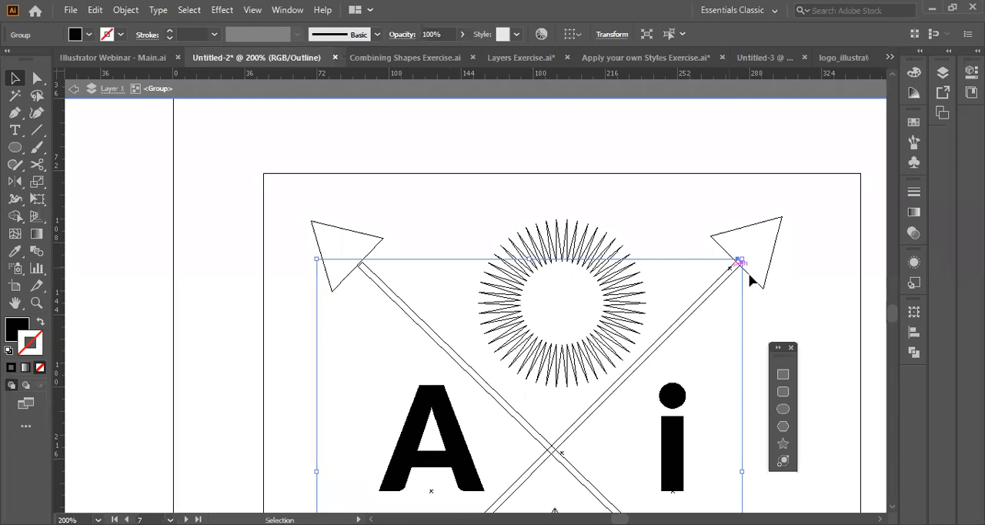
Select that shaft together with its arrowhead and move the whole arrow into the empty space between the artboards.
{"action": "left_click", "coordinate": [751, 276], "text": "shift"}
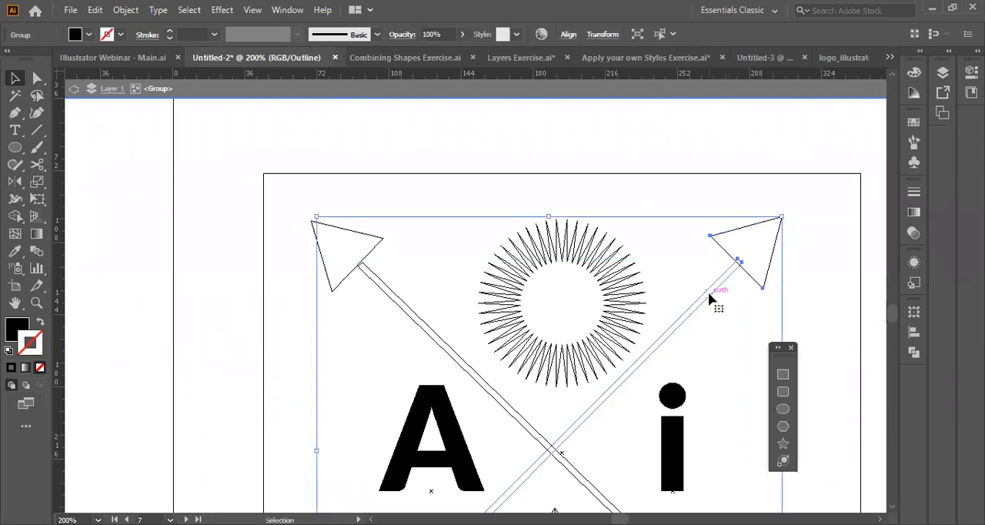
{"action": "scroll", "coordinate": [708, 291], "scroll_direction": "right", "scroll_amount": 5}
{"action": "scroll", "coordinate": [747, 265], "scroll_direction": "right", "scroll_amount": 5}
{"action": "scroll", "coordinate": [746, 266], "scroll_direction": "right", "scroll_amount": 15}
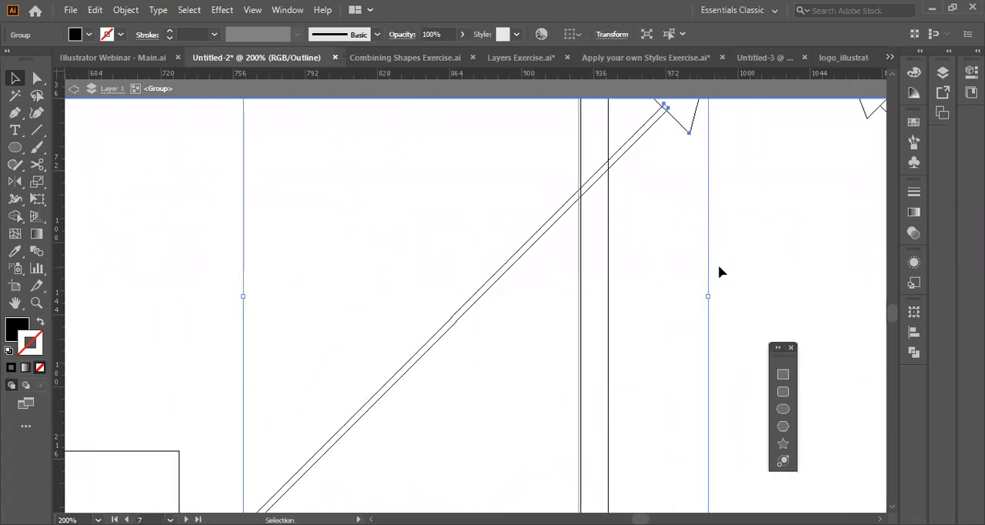
{"action": "left_click_drag", "start_coordinate": [719, 265], "coordinate": [424, 258]}
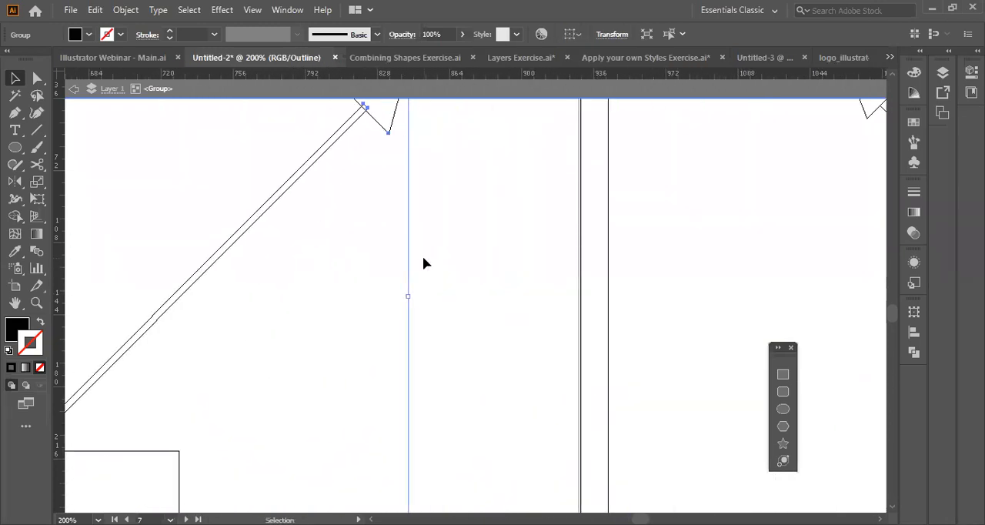
Return to Preview and shift the separated black arrow about 30 pt farther right between the artboards.
{"action": "scroll", "coordinate": [497, 301], "scroll_direction": "up", "scroll_amount": 4}
{"action": "scroll", "coordinate": [497, 301], "scroll_direction": "left", "scroll_amount": 2}
{"action": "scroll", "coordinate": [497, 301], "scroll_direction": "down", "scroll_amount": 4}
{"action": "key", "text": "ctrl+y"}
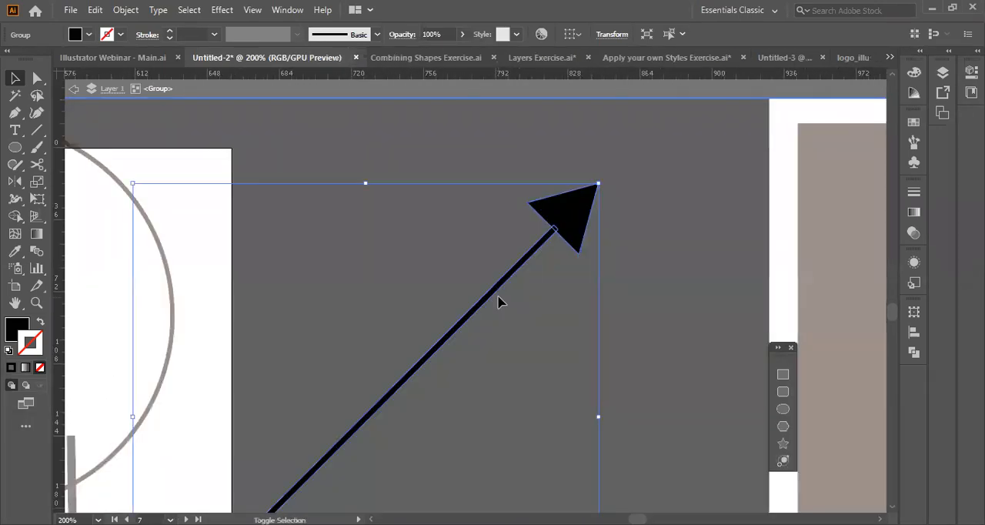
{"action": "key", "text": "shift+Right"}
{"action": "key", "text": "shift+Right"}
{"action": "key", "text": "shift+Right"}
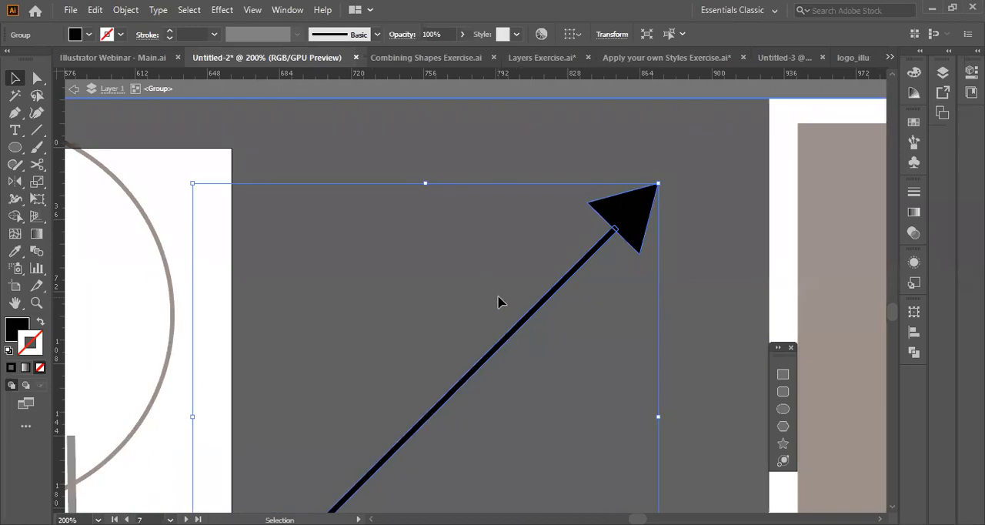
Select the black arrow's shaft together with its arrowhead and merge them into one shape with the Shape Builder.
{"action": "scroll", "coordinate": [695, 318], "scroll_direction": "right", "scroll_amount": 1}
{"action": "scroll", "coordinate": [695, 317], "scroll_direction": "down", "scroll_amount": 2}
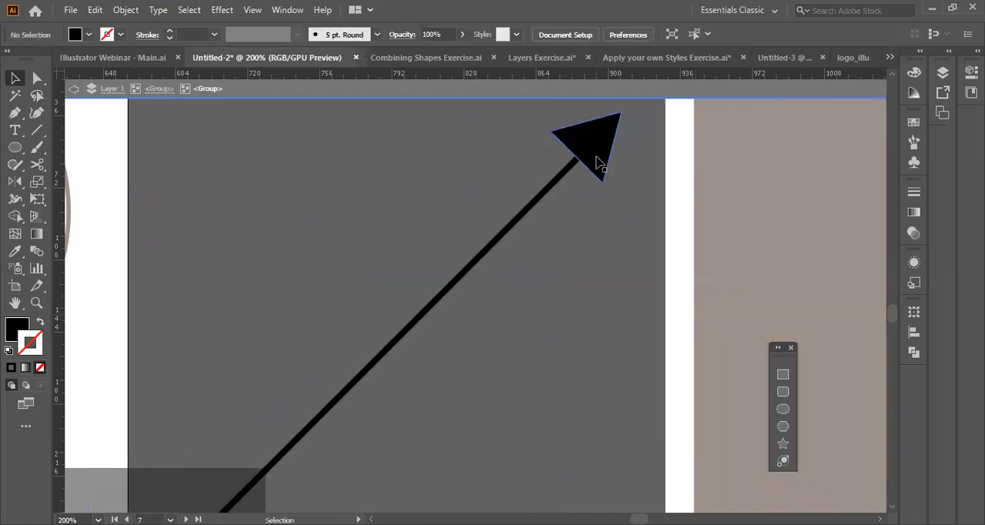
{"action": "left_click", "coordinate": [619, 161]}
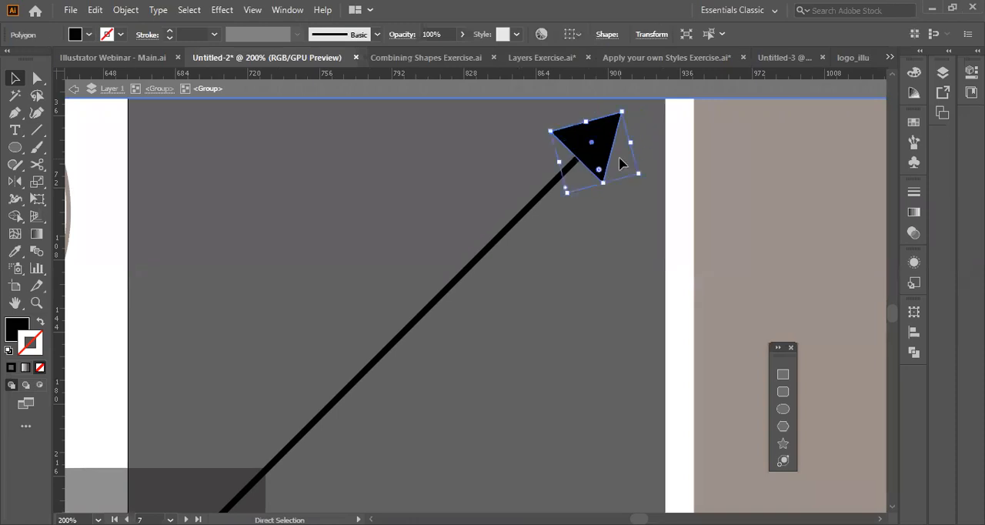
{"action": "left_click", "coordinate": [518, 220]}
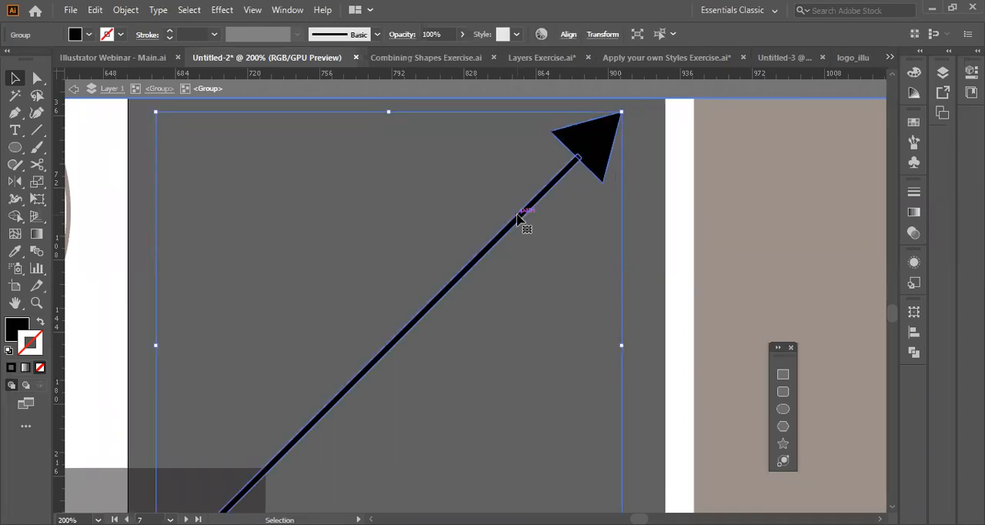
{"action": "left_click", "coordinate": [15, 216]}
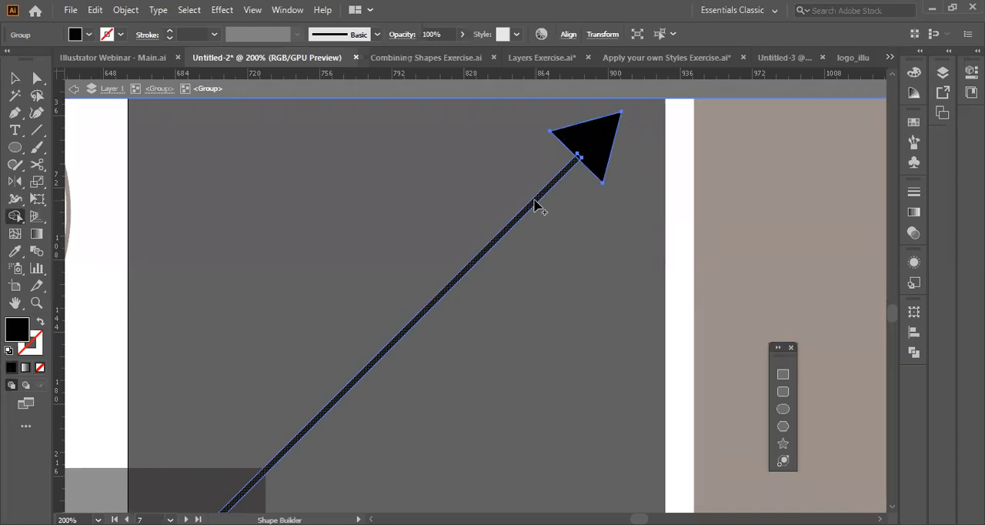
{"action": "left_click_drag", "start_coordinate": [537, 204], "coordinate": [596, 153]}
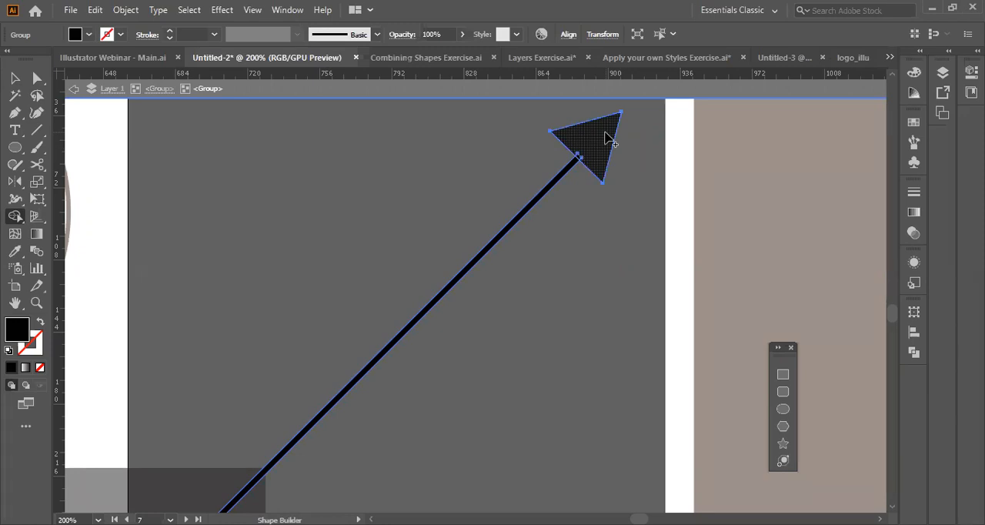
Switch to Outline view, enlarge the arrowhead joint to 600%, and undo the merge to compare the separate and united paths.
{"action": "key", "text": "v"}
{"action": "key", "text": "ctrl+y"}
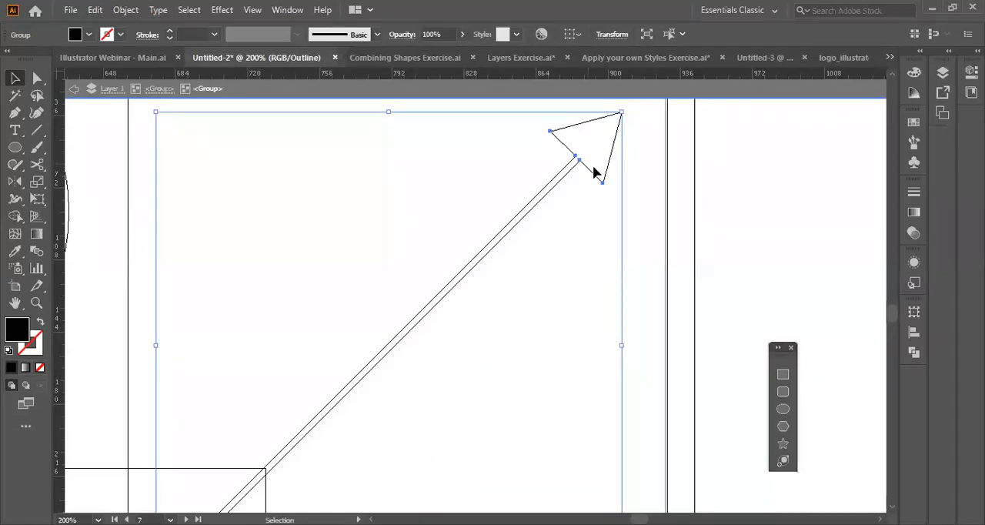
{"action": "left_click", "coordinate": [601, 159]}
{"action": "key", "text": "z"}
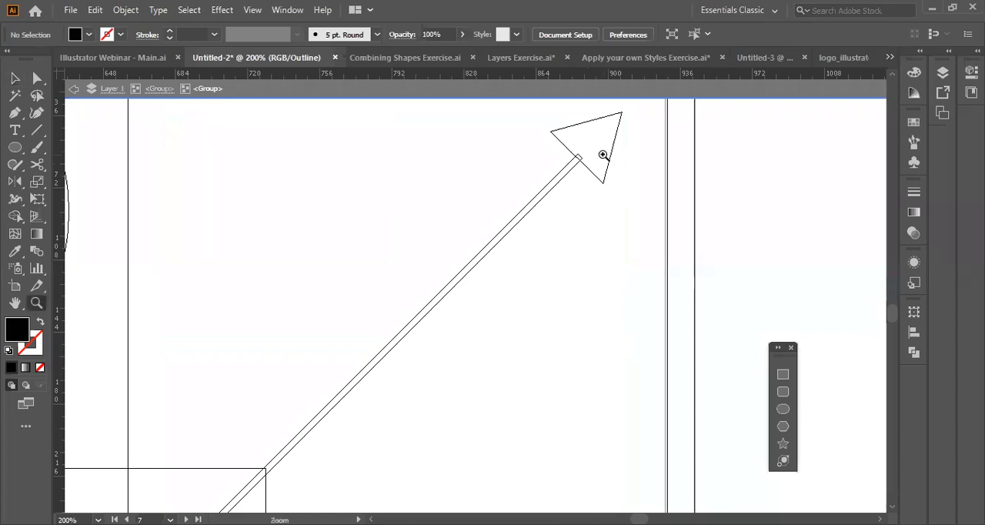
{"action": "left_click", "coordinate": [602, 157]}
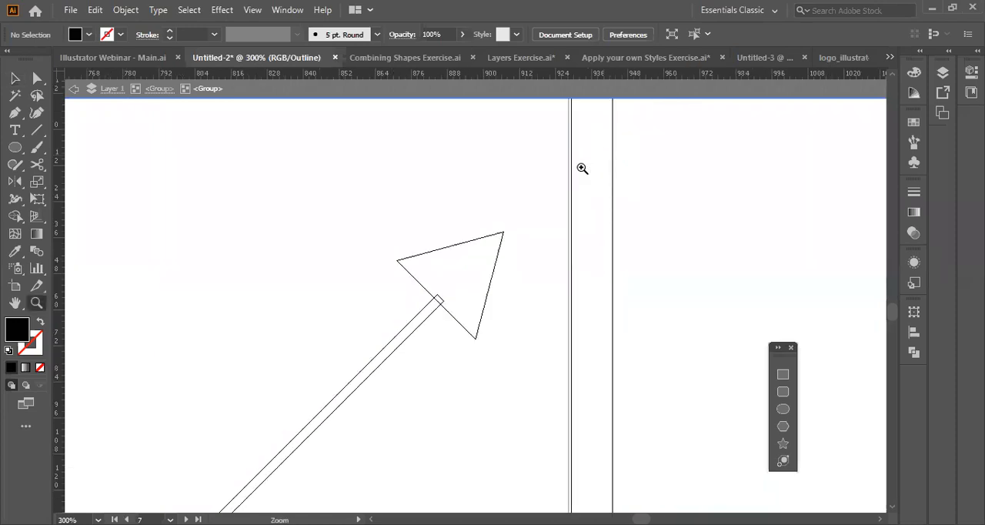
{"action": "key", "text": "ctrl+z"}
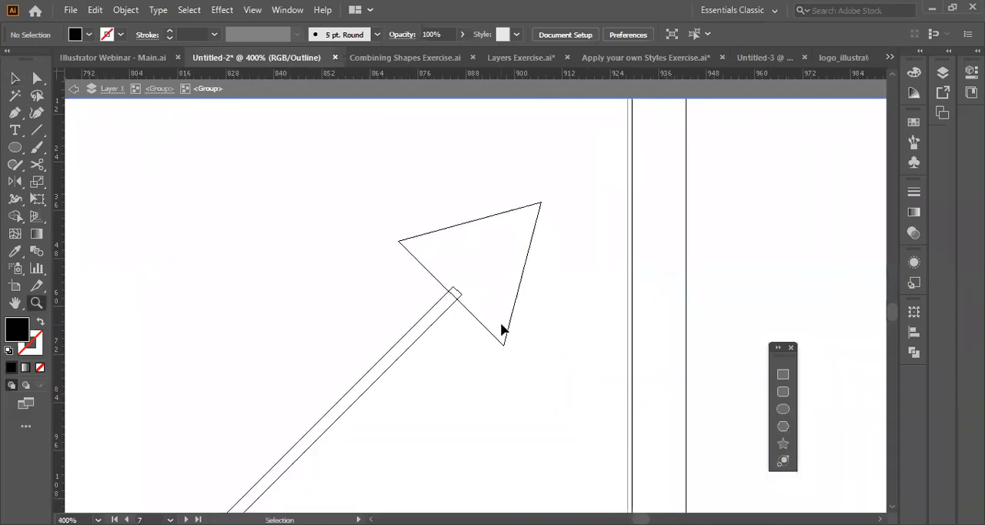
{"action": "left_click", "coordinate": [501, 327], "text": "ctrl"}
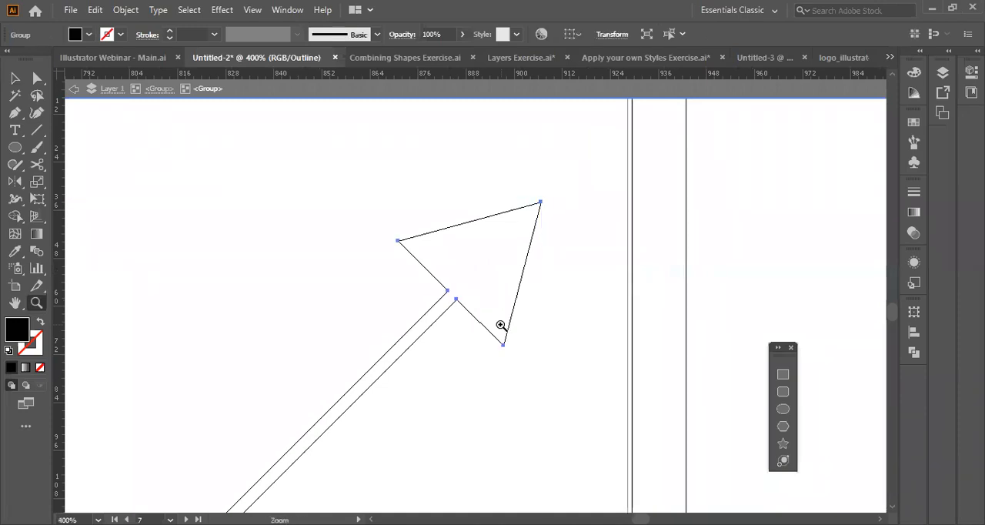
{"action": "left_click", "coordinate": [599, 362]}
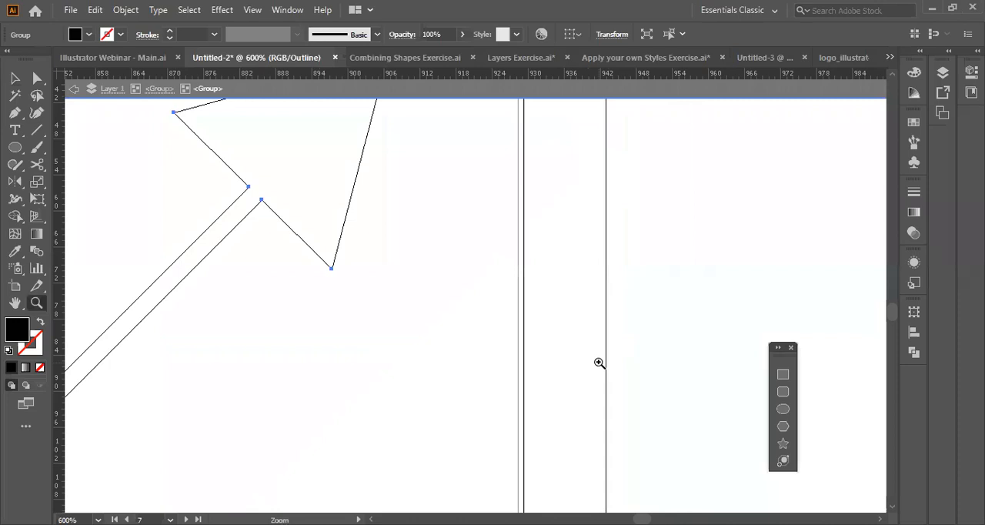
{"action": "scroll", "coordinate": [365, 406], "scroll_direction": "up", "scroll_amount": 3}
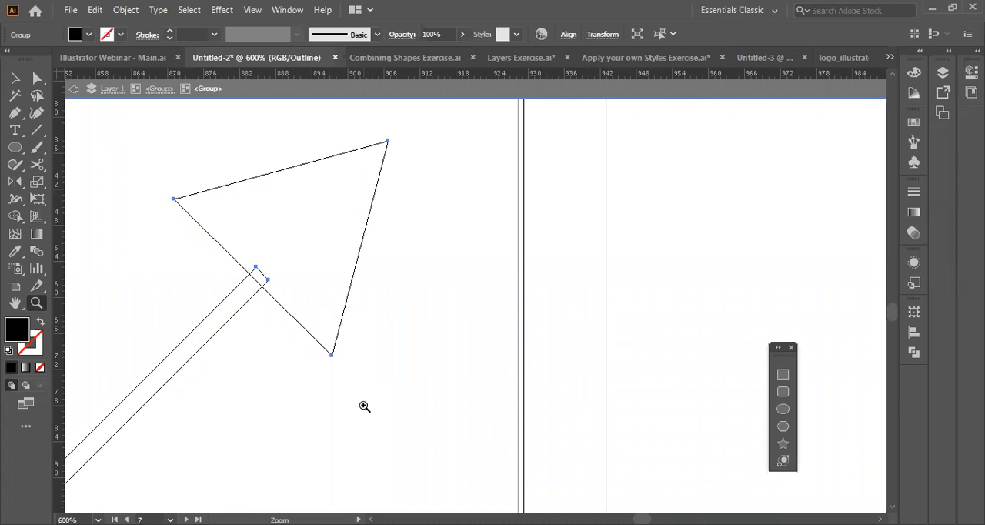
Unite the arrowhead, the overlap and the shaft again with the Shape Builder while in Outline view.
{"action": "key", "text": "shift+m"}
{"action": "left_click_drag", "start_coordinate": [287, 250], "coordinate": [236, 299]}
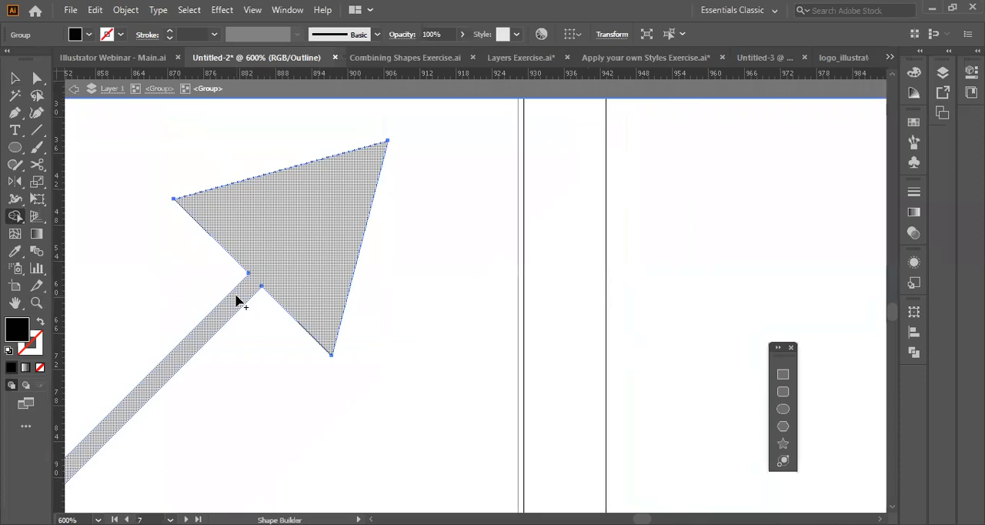
{"action": "left_click", "coordinate": [16, 79]}
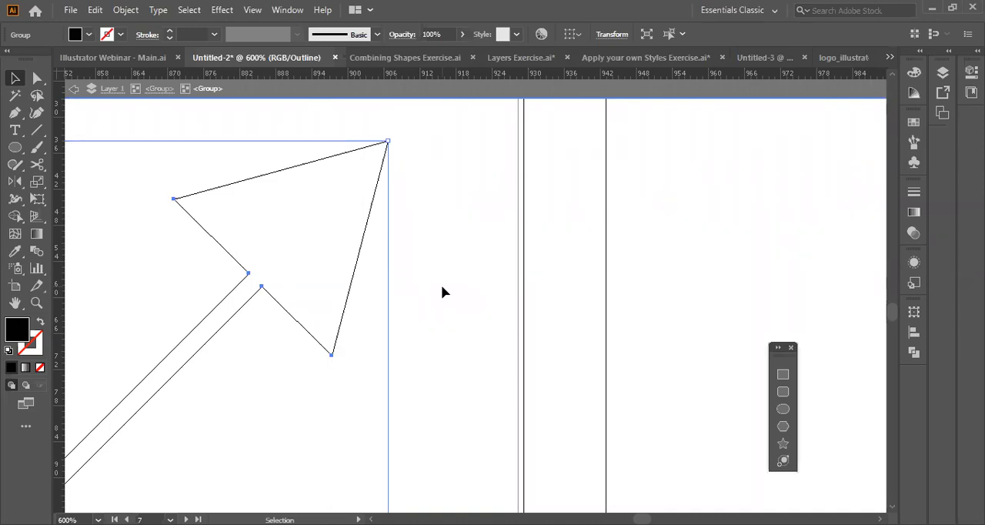
Switch to the Combining Shapes Exercise.ai document and examine how overlapping circles construct the speech bubble, bat, fish and bird shapes.
{"action": "left_click", "coordinate": [409, 60]}
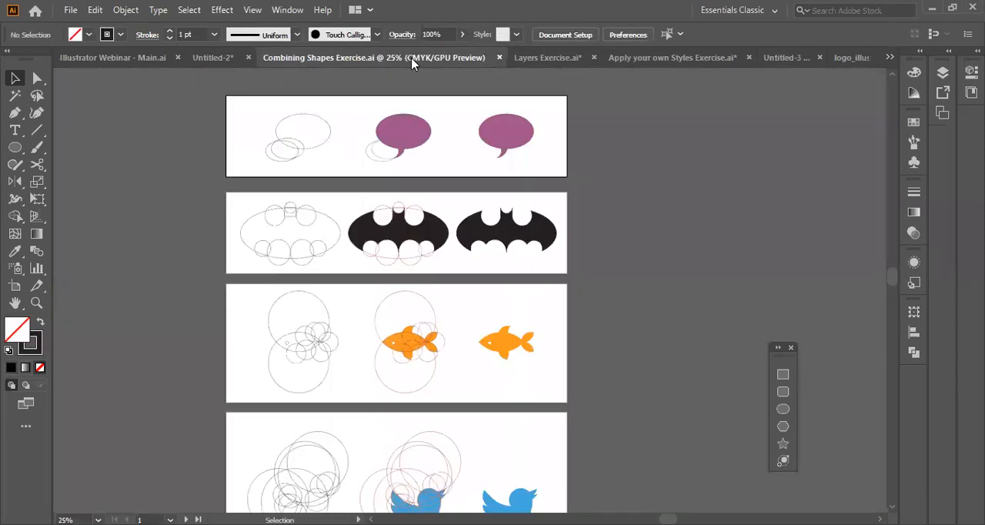
{"action": "scroll", "coordinate": [352, 198], "scroll_direction": "up", "scroll_amount": 2}
{"action": "key", "text": "z"}
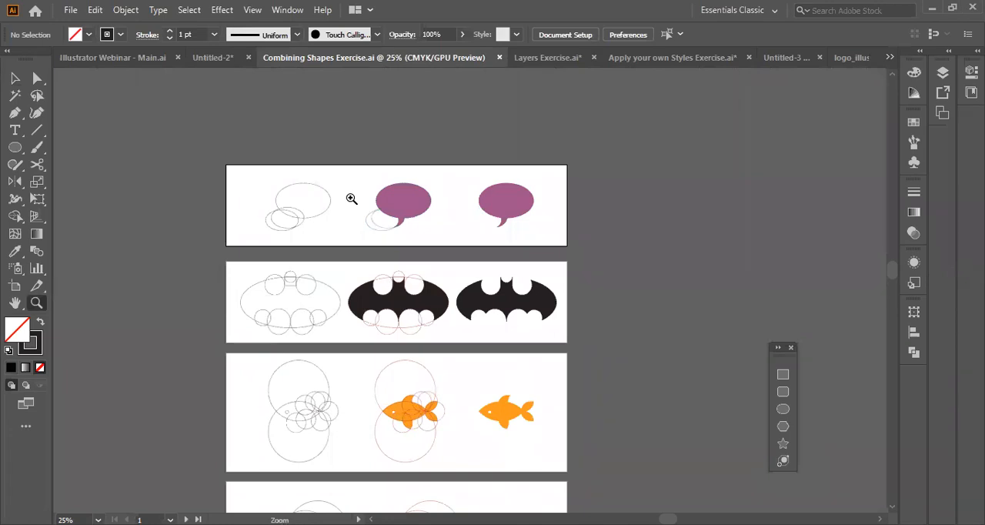
{"action": "scroll", "coordinate": [377, 278], "scroll_direction": "up", "scroll_amount": 3}
{"action": "scroll", "coordinate": [376, 278], "scroll_direction": "down", "scroll_amount": 4}
{"action": "scroll", "coordinate": [376, 278], "scroll_direction": "up", "scroll_amount": 2}
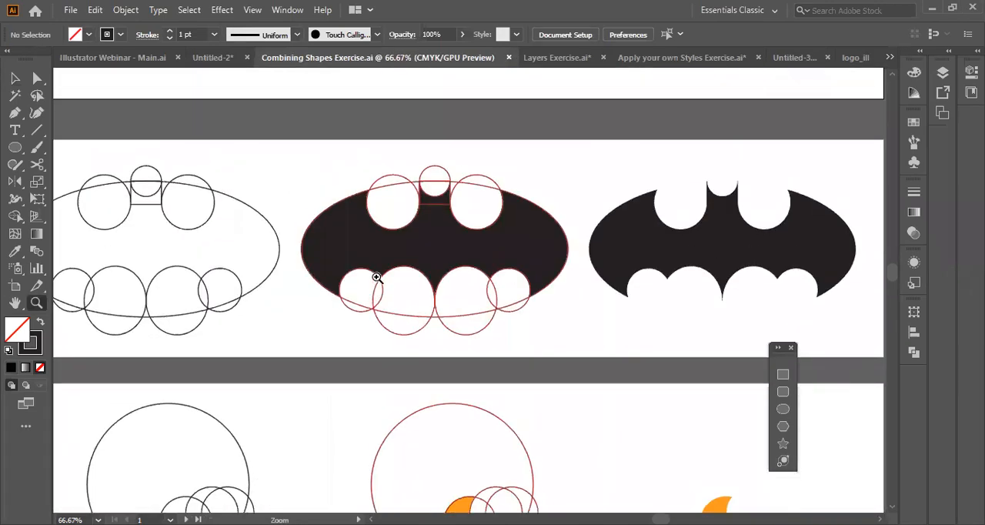
{"action": "scroll", "coordinate": [376, 278], "scroll_direction": "up", "scroll_amount": 5}
{"action": "scroll", "coordinate": [376, 278], "scroll_direction": "down", "scroll_amount": 3}
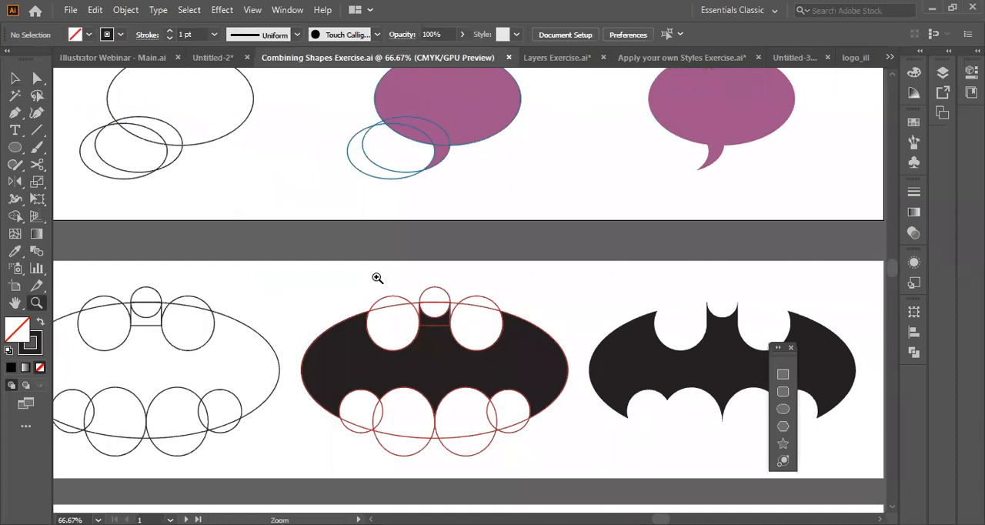
{"action": "scroll", "coordinate": [378, 278], "scroll_direction": "up", "scroll_amount": 4}
{"action": "key", "text": "v"}
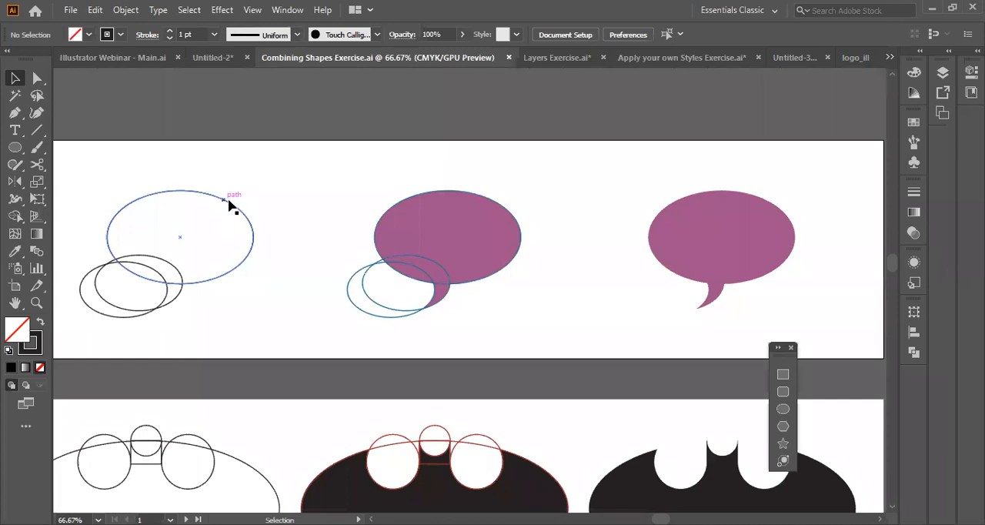
{"action": "scroll", "coordinate": [484, 283], "scroll_direction": "down", "scroll_amount": 9}
{"action": "scroll", "coordinate": [502, 288], "scroll_direction": "down", "scroll_amount": 12}
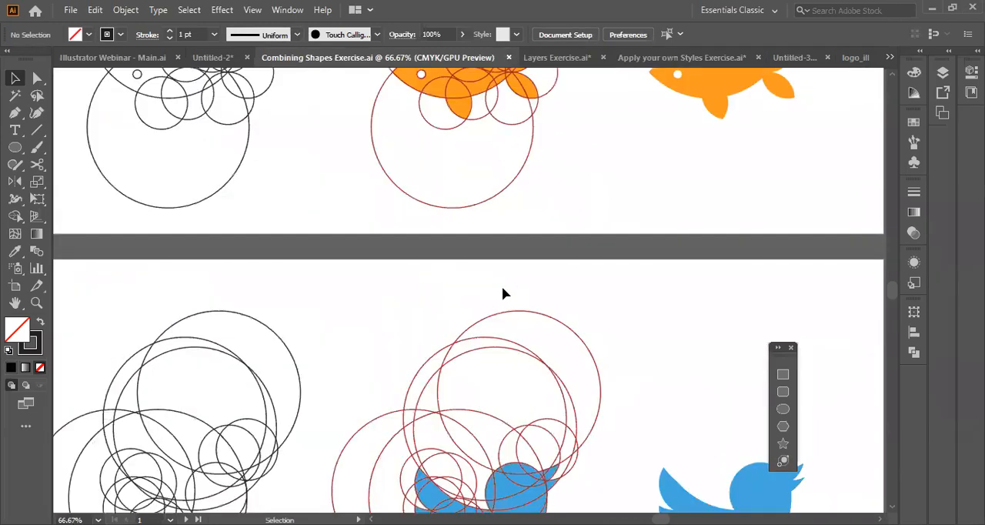
{"action": "scroll", "coordinate": [502, 288], "scroll_direction": "up", "scroll_amount": 20}
{"action": "scroll", "coordinate": [502, 294], "scroll_direction": "down", "scroll_amount": 1}
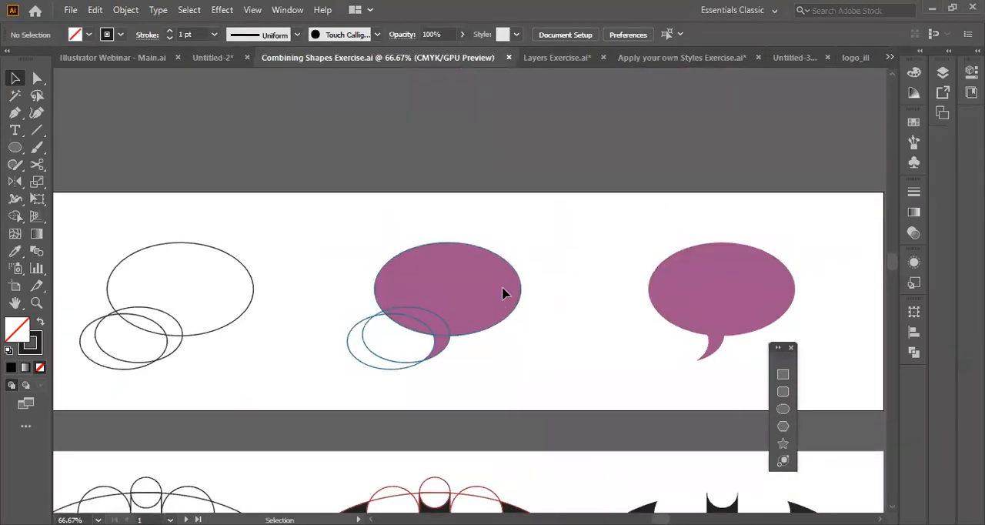
{"action": "scroll", "coordinate": [505, 293], "scroll_direction": "left", "scroll_amount": 3}
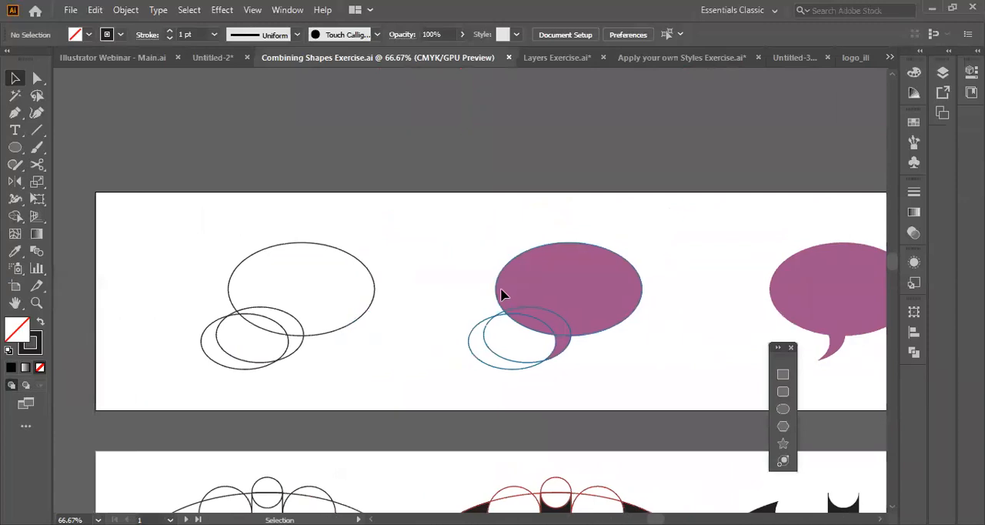
Select the three unfilled ellipses and form a speech bubble outline with the Shape Builder, removing the surplus pieces and joining the tail.
{"action": "left_click", "coordinate": [320, 336]}
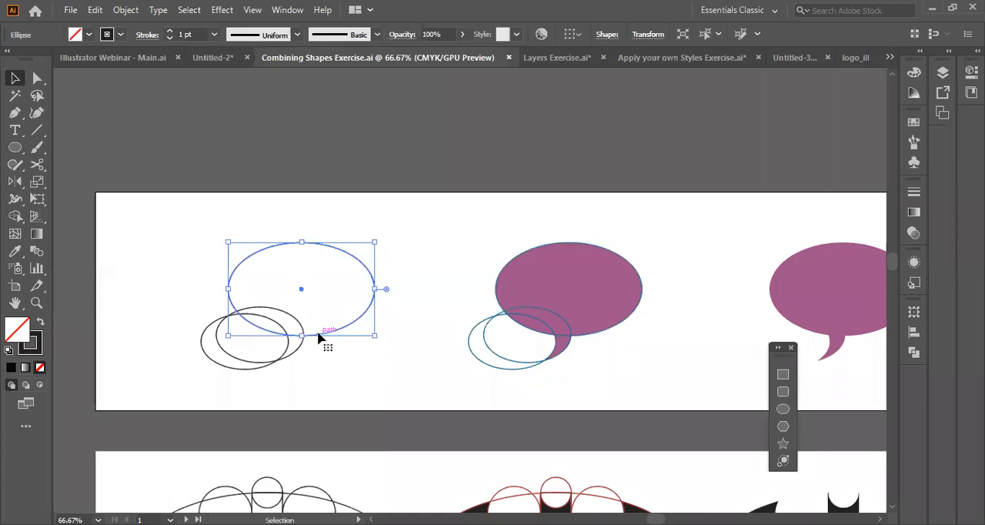
{"action": "left_click", "coordinate": [261, 363], "text": "shift"}
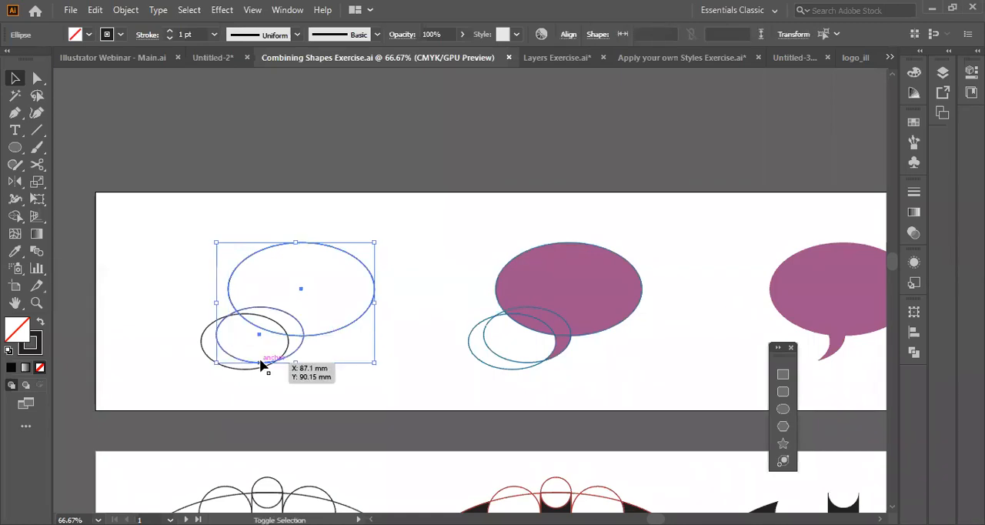
{"action": "left_click", "coordinate": [206, 360], "text": "shift"}
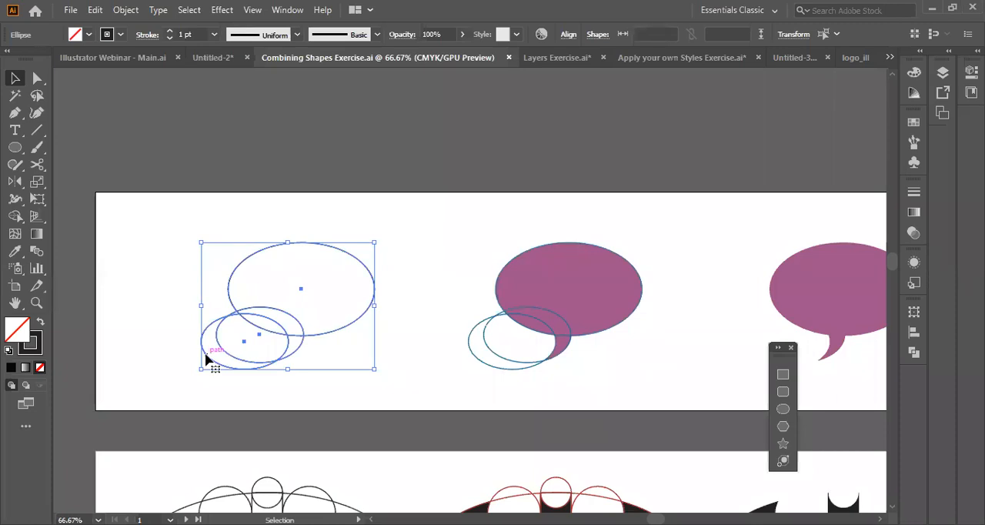
{"action": "left_click", "coordinate": [15, 218]}
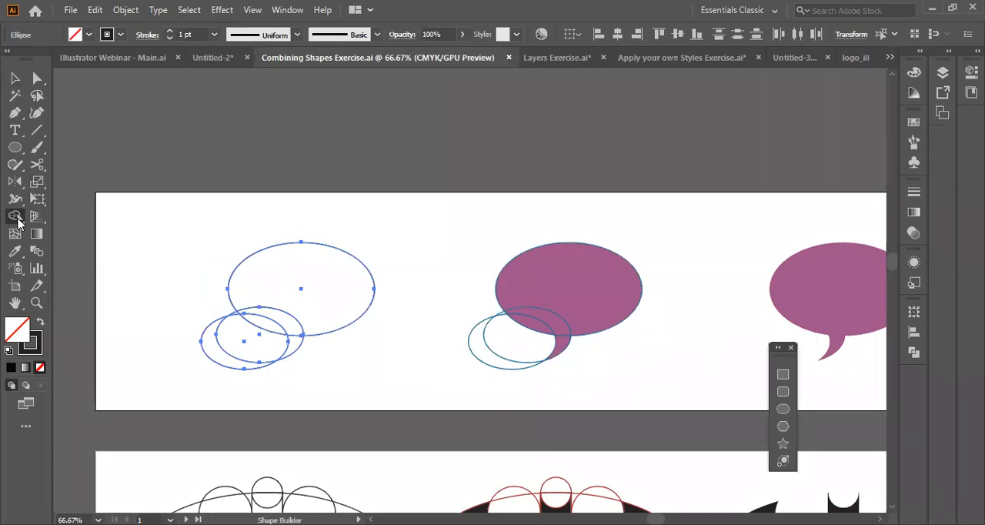
{"action": "left_click", "coordinate": [215, 352], "text": "alt"}
{"action": "left_click", "coordinate": [248, 346], "text": "alt"}
{"action": "left_click", "coordinate": [233, 314], "text": "alt"}
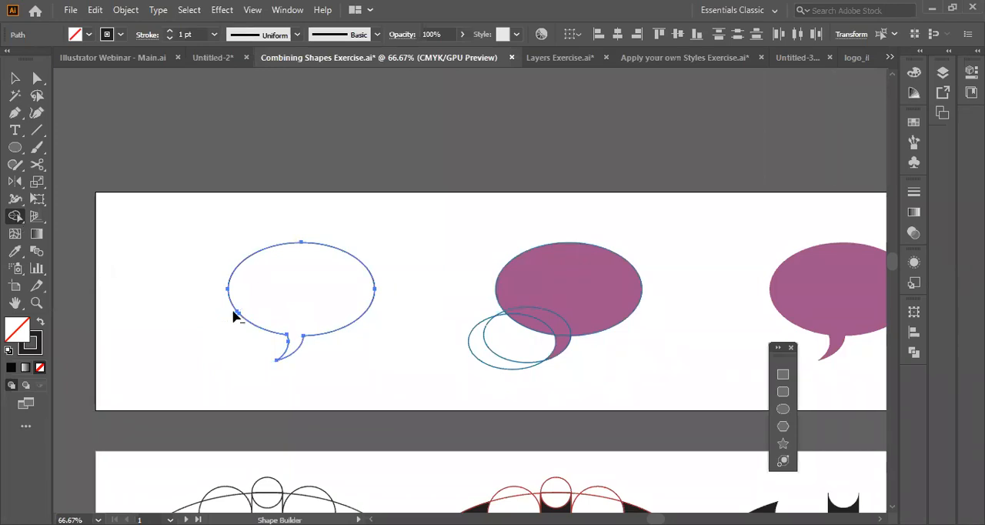
{"action": "key", "text": "v"}
{"action": "left_click", "coordinate": [90, 122]}
Compare the speech bubble outline with its purple examples and examine the circle construction of the bat emblem below.
{"action": "scroll", "coordinate": [385, 384], "scroll_direction": "right", "scroll_amount": 5}
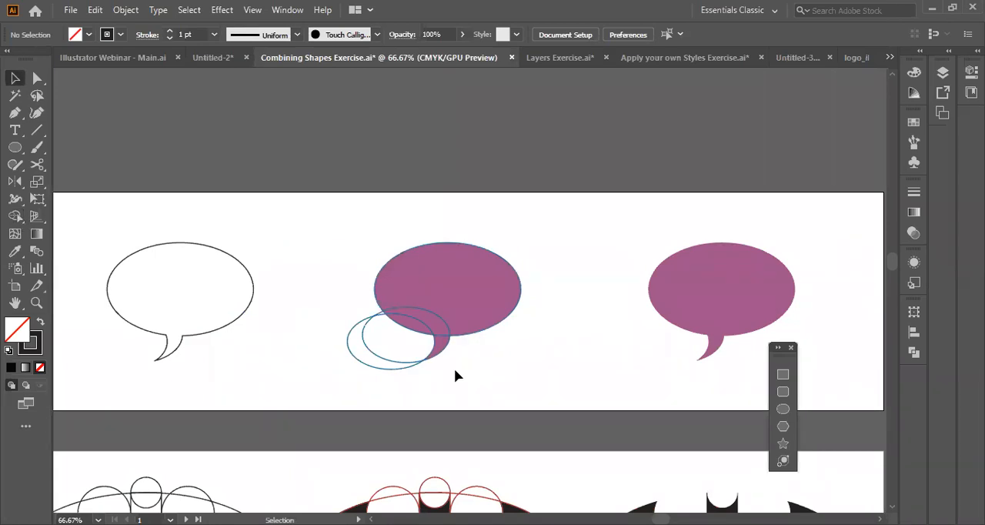
{"action": "scroll", "coordinate": [400, 339], "scroll_direction": "down", "scroll_amount": 5}
{"action": "scroll", "coordinate": [359, 316], "scroll_direction": "left", "scroll_amount": 3}
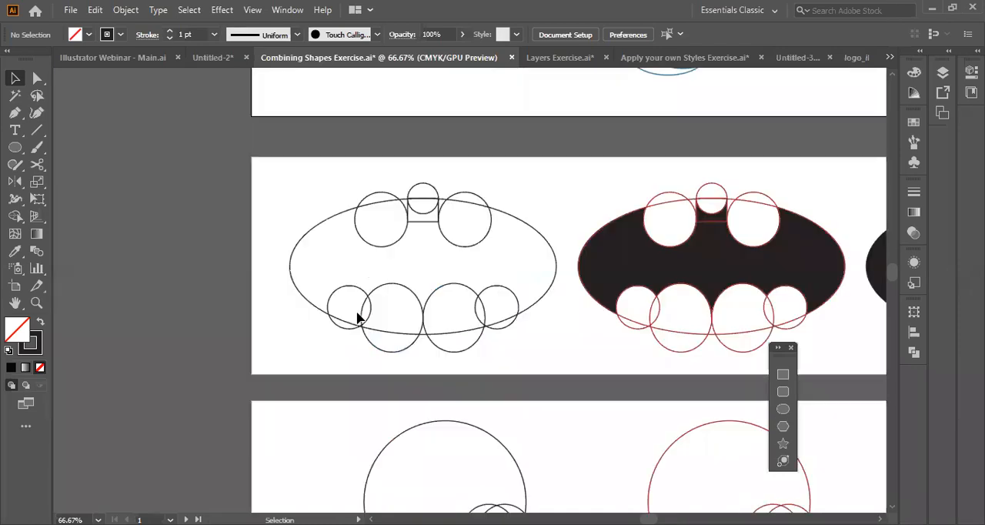
{"action": "scroll", "coordinate": [358, 317], "scroll_direction": "right", "scroll_amount": 5}
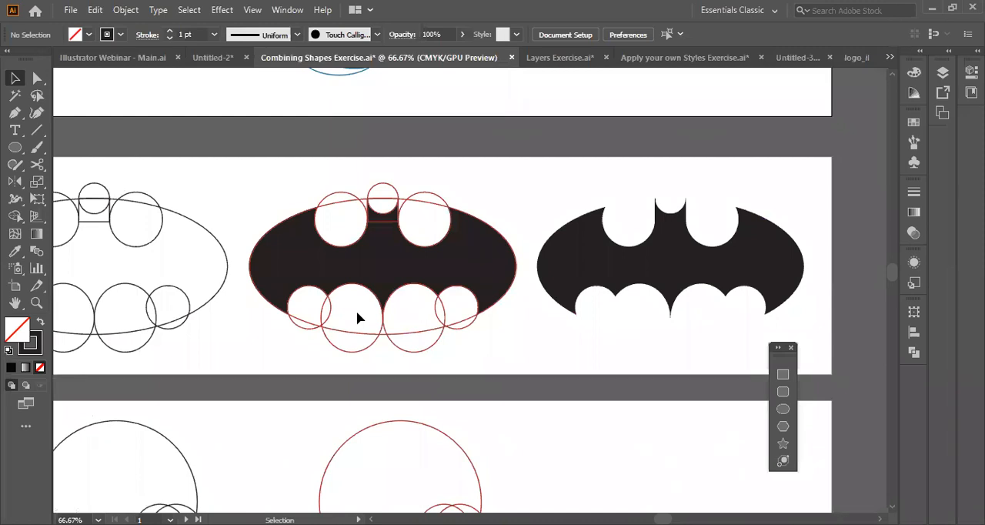
{"action": "scroll", "coordinate": [357, 313], "scroll_direction": "up", "scroll_amount": 1}
{"action": "scroll", "coordinate": [240, 302], "scroll_direction": "left", "scroll_amount": 7}
{"action": "scroll", "coordinate": [239, 302], "scroll_direction": "up", "scroll_amount": 5}
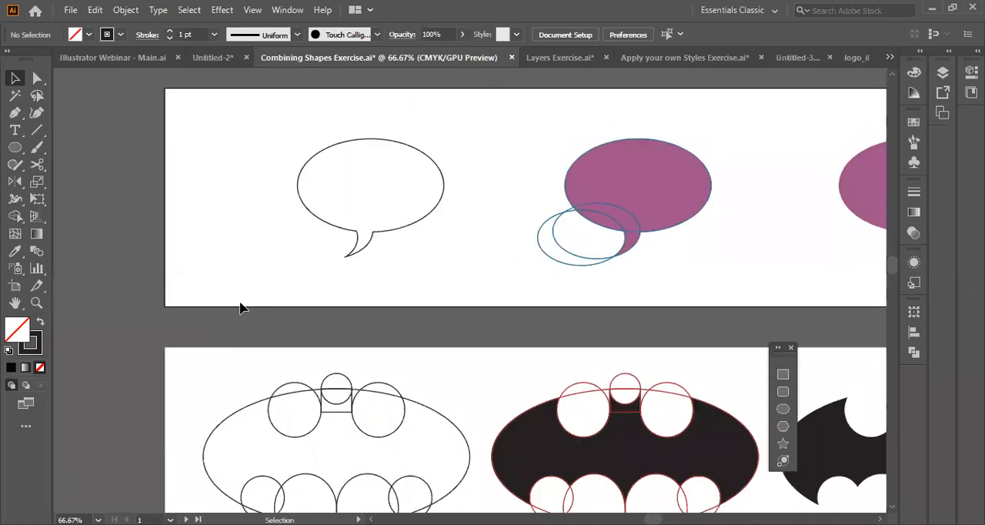
{"action": "scroll", "coordinate": [240, 302], "scroll_direction": "right", "scroll_amount": 7}
{"action": "scroll", "coordinate": [239, 302], "scroll_direction": "down", "scroll_amount": 4}
{"action": "scroll", "coordinate": [241, 308], "scroll_direction": "up", "scroll_amount": 1}
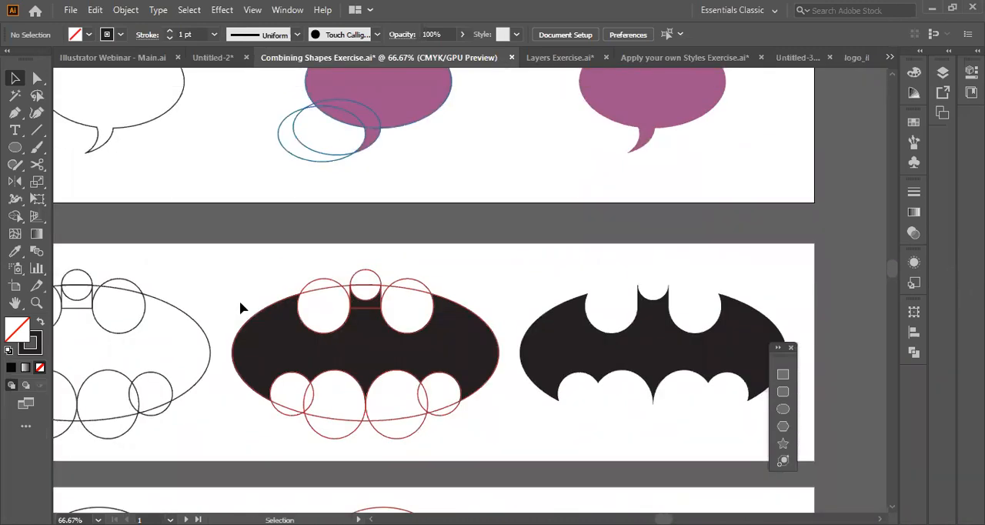
{"action": "scroll", "coordinate": [317, 269], "scroll_direction": "up", "scroll_amount": 5}
{"action": "scroll", "coordinate": [318, 269], "scroll_direction": "left", "scroll_amount": 6}
{"action": "right_click", "coordinate": [318, 271]}
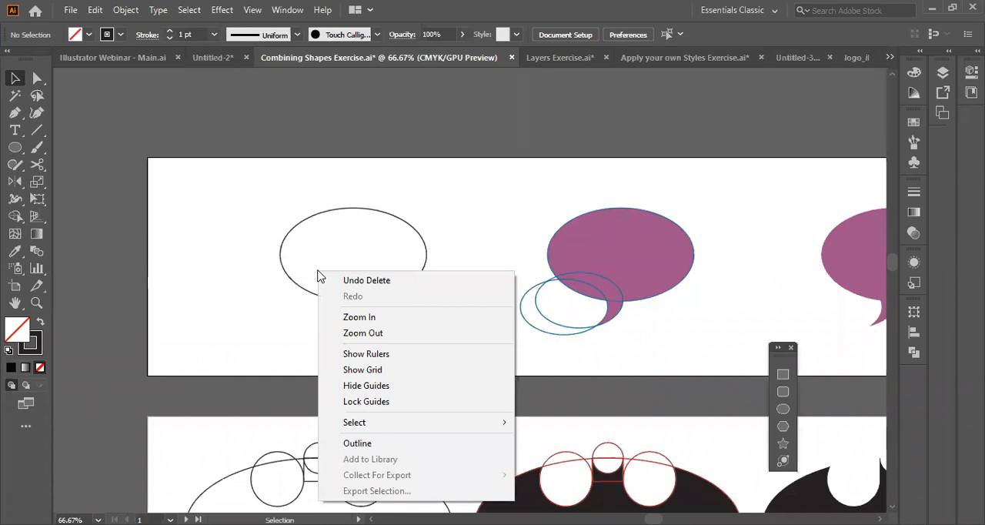
{"action": "left_click", "coordinate": [522, 320]}
{"action": "scroll", "coordinate": [522, 320], "scroll_direction": "right", "scroll_amount": 1}
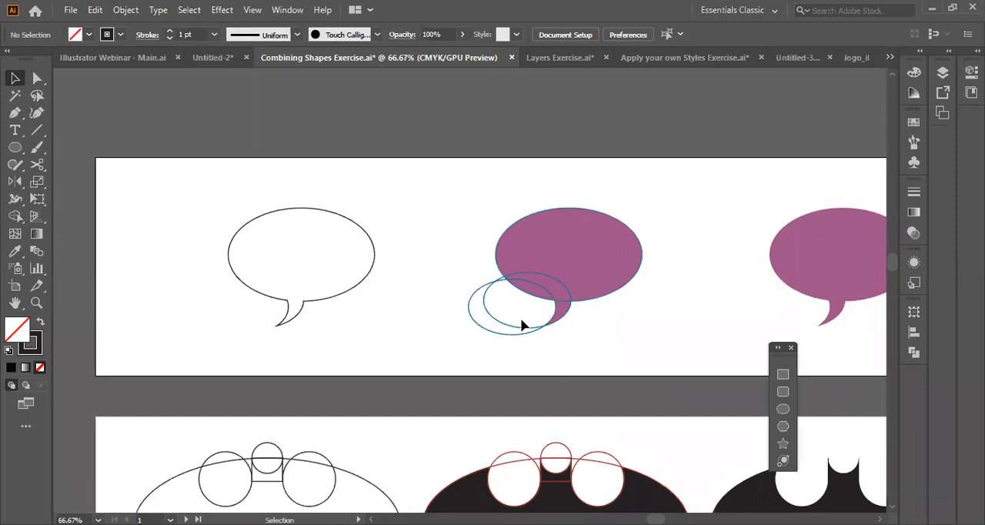
{"action": "scroll", "coordinate": [521, 321], "scroll_direction": "down", "scroll_amount": 3}
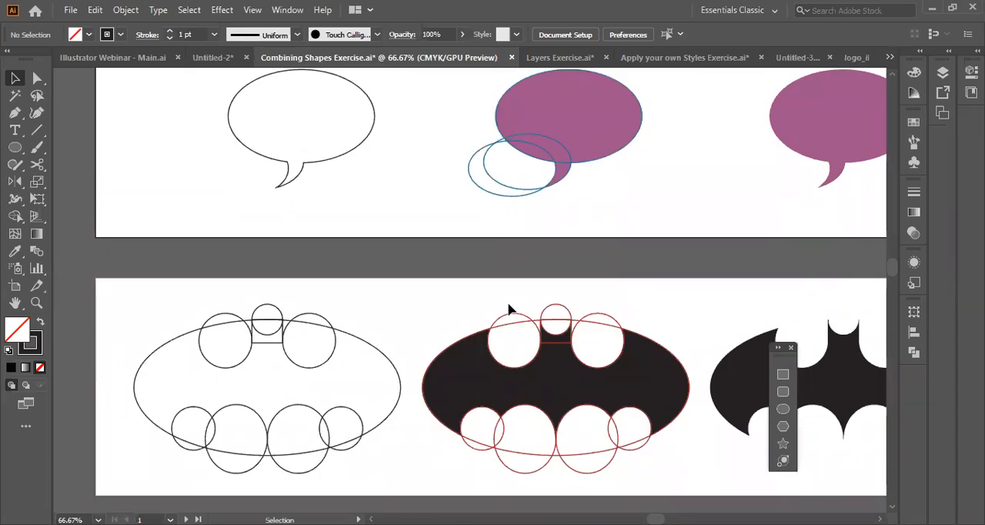
Examine how the three overlapping ellipses construct the purple speech bubble example beside the finished outline.
{"action": "scroll", "coordinate": [508, 309], "scroll_direction": "up", "scroll_amount": 3}
{"action": "scroll", "coordinate": [508, 309], "scroll_direction": "left", "scroll_amount": 2}
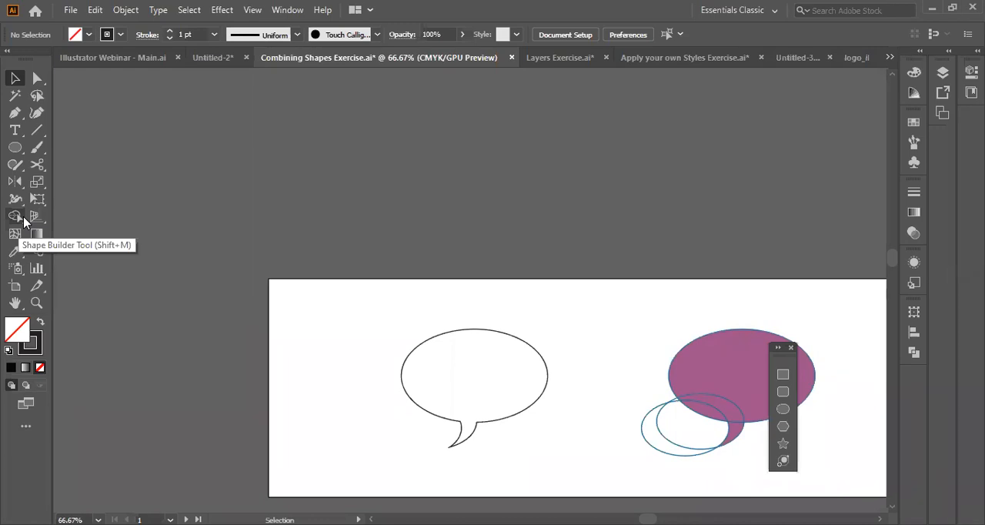
{"action": "key", "text": "z"}
{"action": "left_click", "coordinate": [806, 345]}
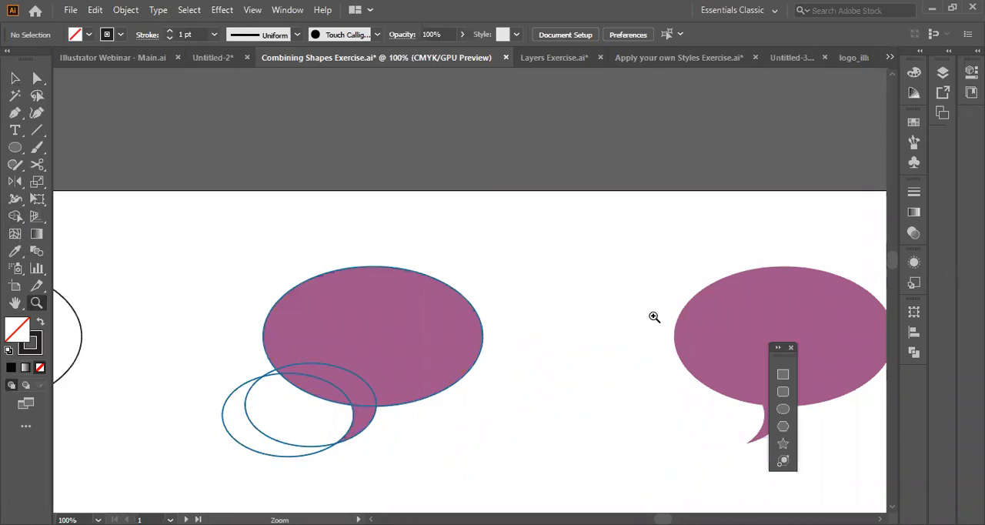
{"action": "left_click", "coordinate": [454, 314]}
{"action": "left_click", "coordinate": [453, 314]}
{"action": "left_click", "coordinate": [453, 314]}
{"action": "left_click", "coordinate": [454, 314], "text": "alt"}
{"action": "left_click", "coordinate": [453, 314], "text": "alt"}
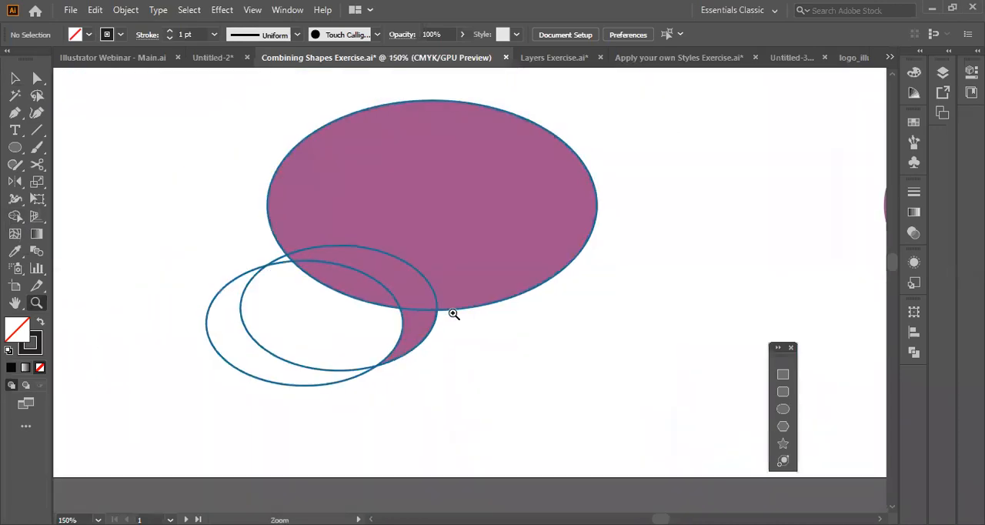
{"action": "left_click", "coordinate": [454, 314], "text": "alt"}
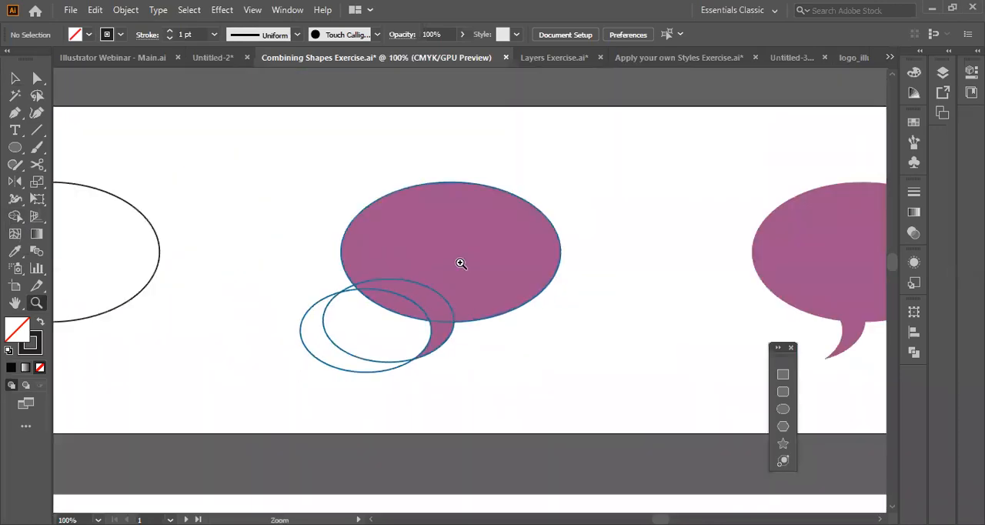
Give the speech bubble outline the purple fill and no stroke by sampling the neighbouring purple example with the Eyedropper.
{"action": "left_click", "coordinate": [15, 286]}
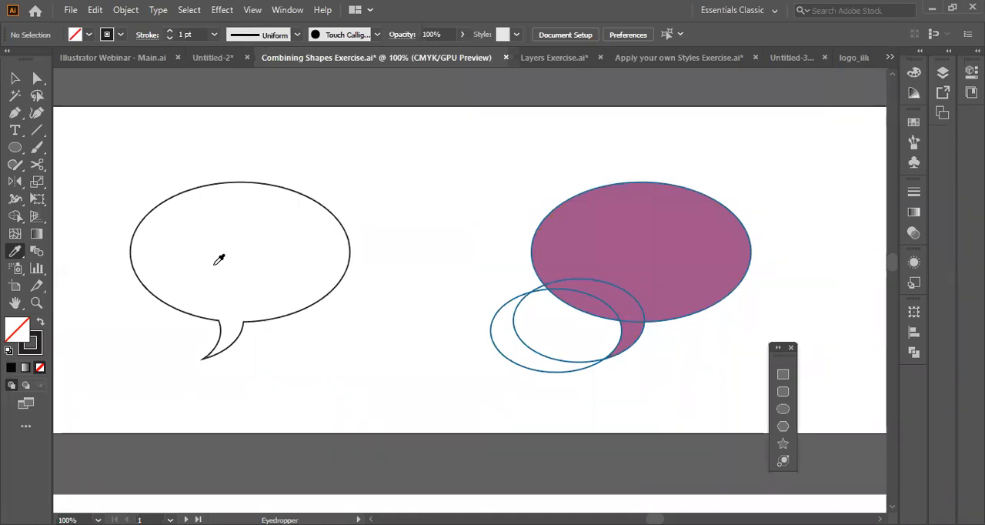
{"action": "key", "text": "v"}
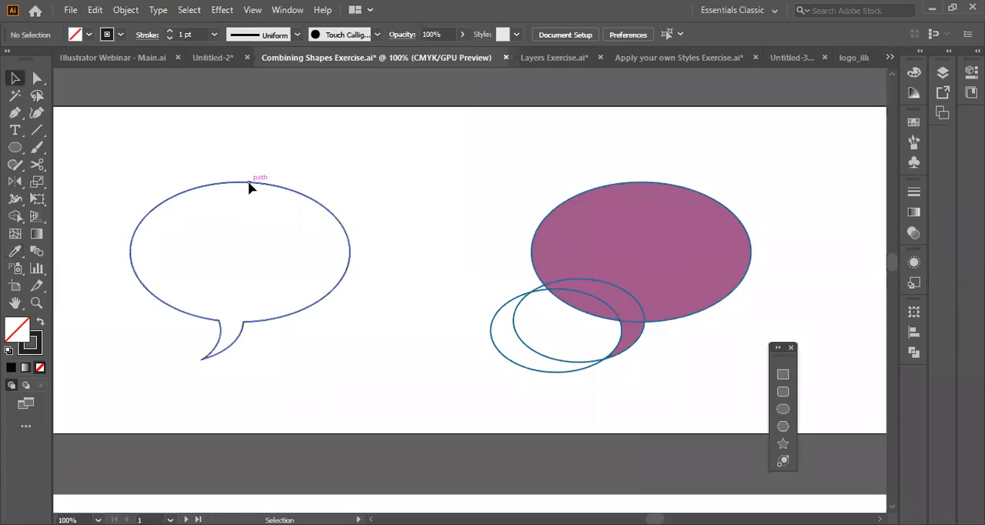
{"action": "left_click", "coordinate": [249, 186]}
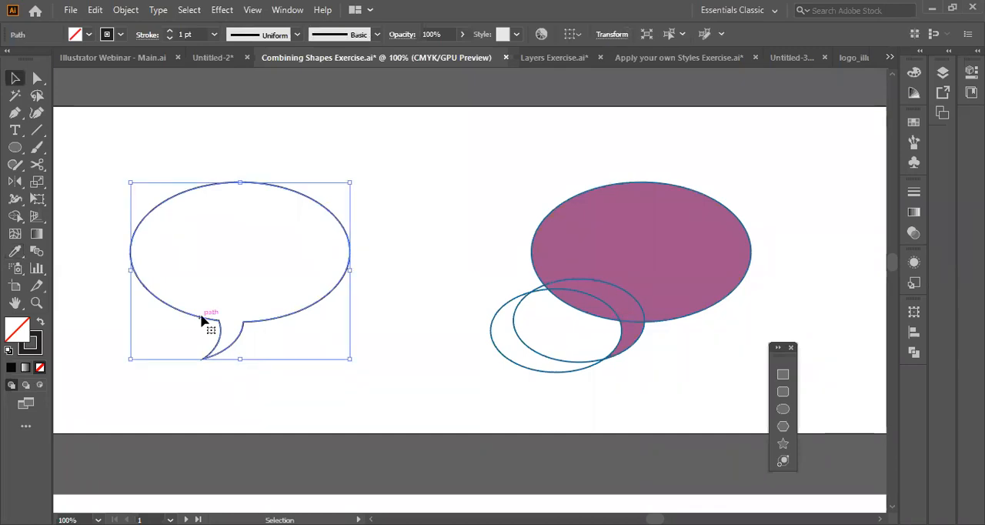
{"action": "key", "text": "i"}
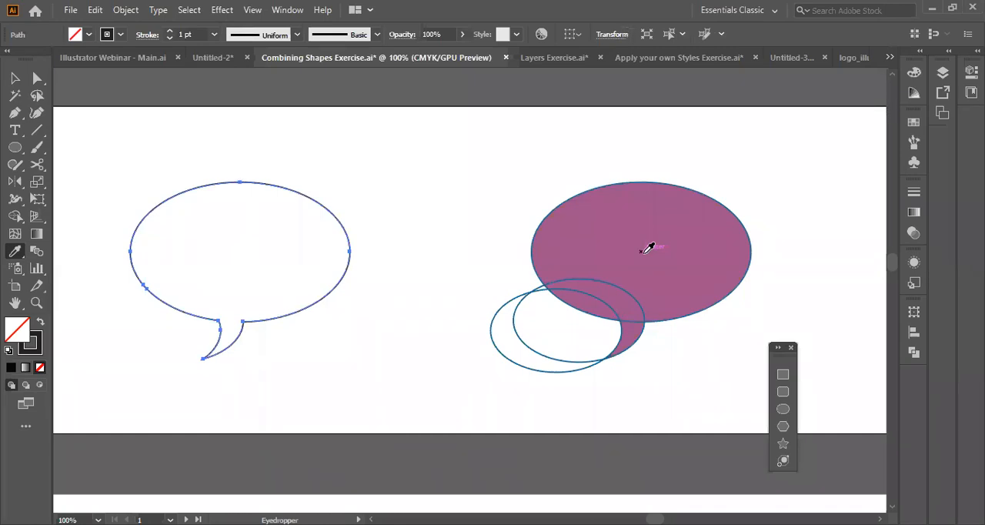
{"action": "left_click", "coordinate": [649, 248]}
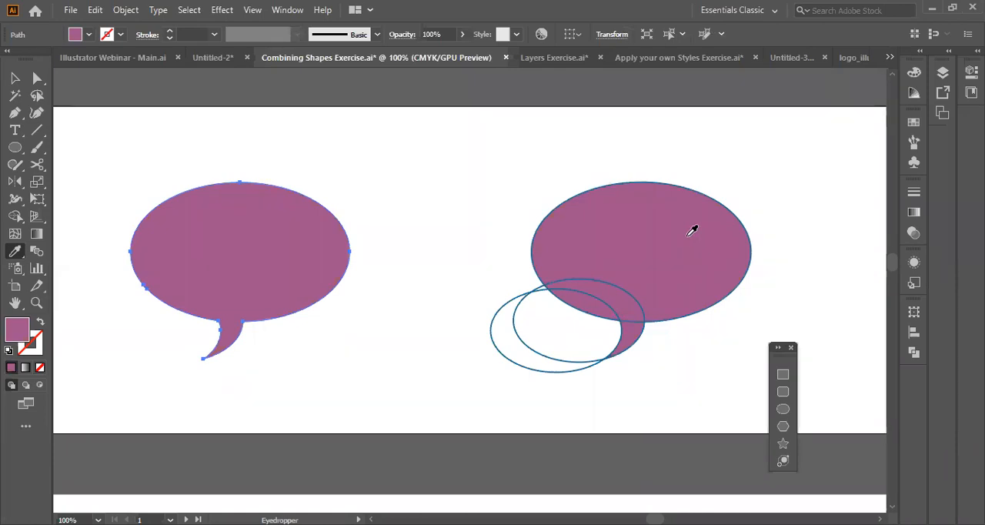
{"action": "key", "text": "v"}
View the poster in the Illustrator Webinar - Main.ai document and return to Combining Shapes Exercise.ai, accepting the current fill colour.
{"action": "left_click", "coordinate": [146, 58]}
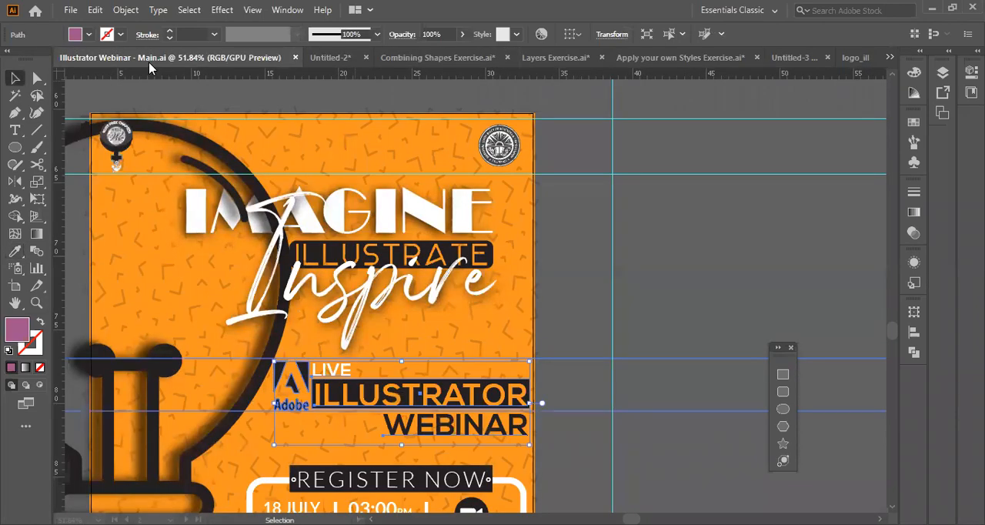
{"action": "scroll", "coordinate": [429, 237], "scroll_direction": "right", "scroll_amount": 5}
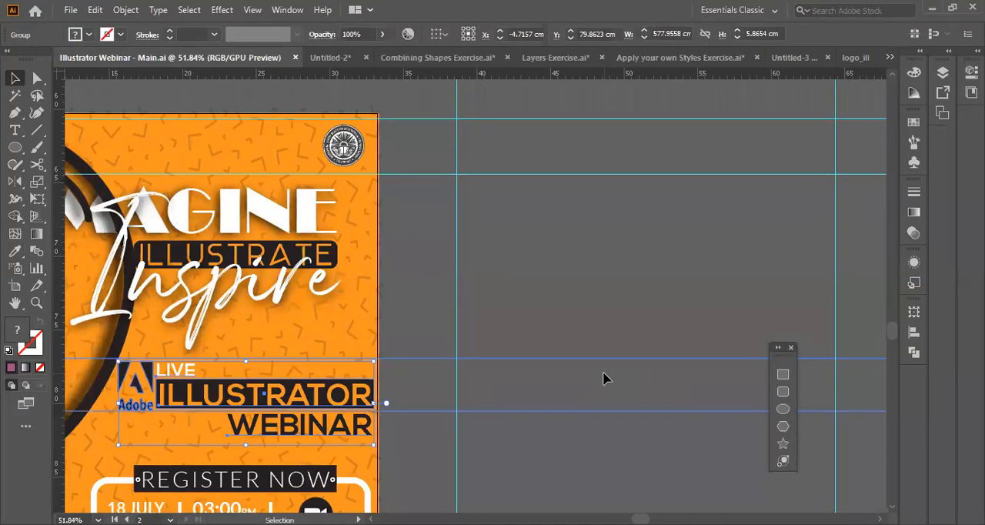
{"action": "left_click", "coordinate": [439, 58]}
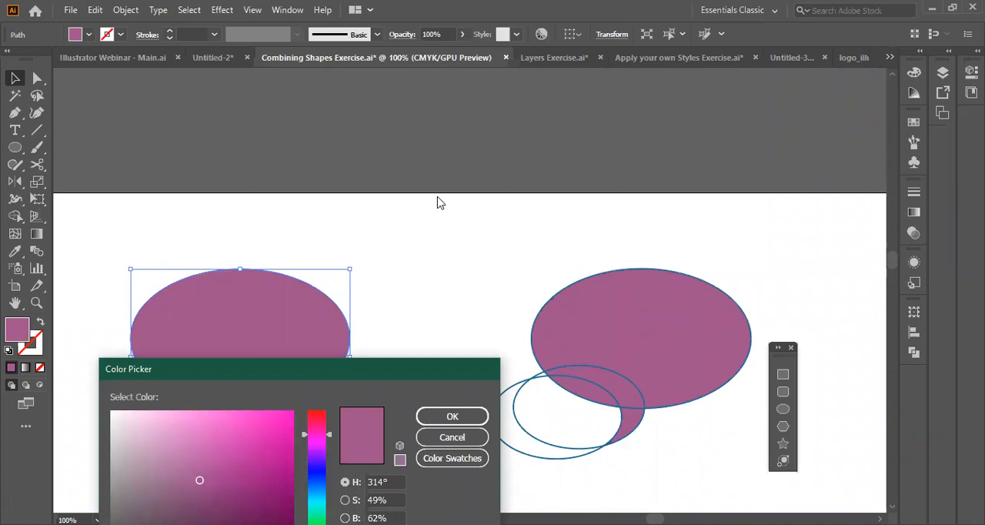
{"action": "key", "text": "Return"}
Examine the circle constructions of the fish and bird exercises and review the artboards from the speech bubble to the fish.
{"action": "key", "text": "i"}
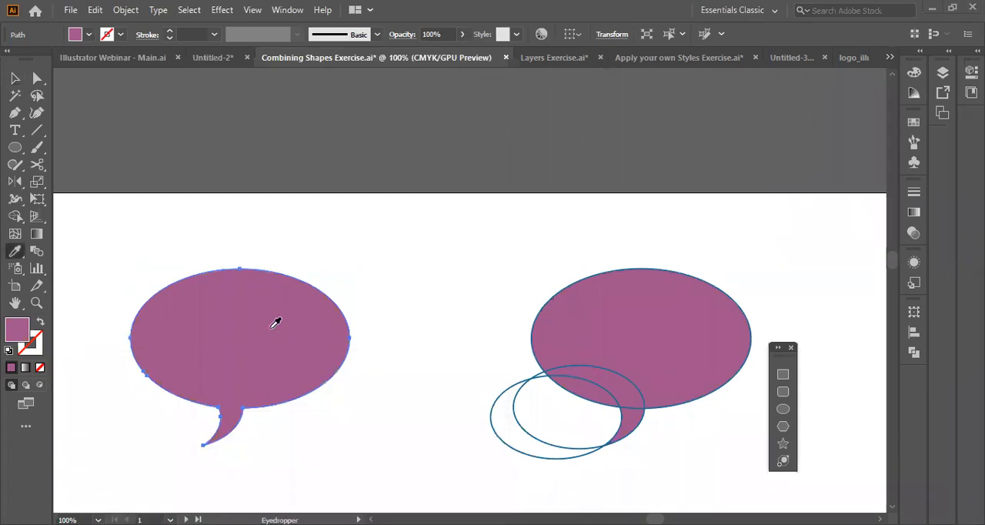
{"action": "scroll", "coordinate": [515, 349], "scroll_direction": "down", "scroll_amount": 14}
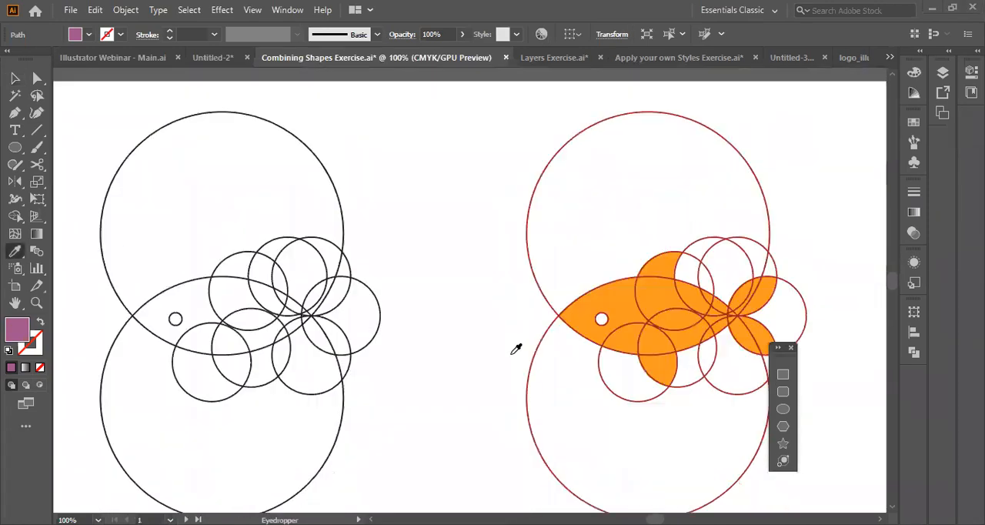
{"action": "scroll", "coordinate": [515, 349], "scroll_direction": "up", "scroll_amount": 5}
{"action": "scroll", "coordinate": [503, 343], "scroll_direction": "down", "scroll_amount": 4}
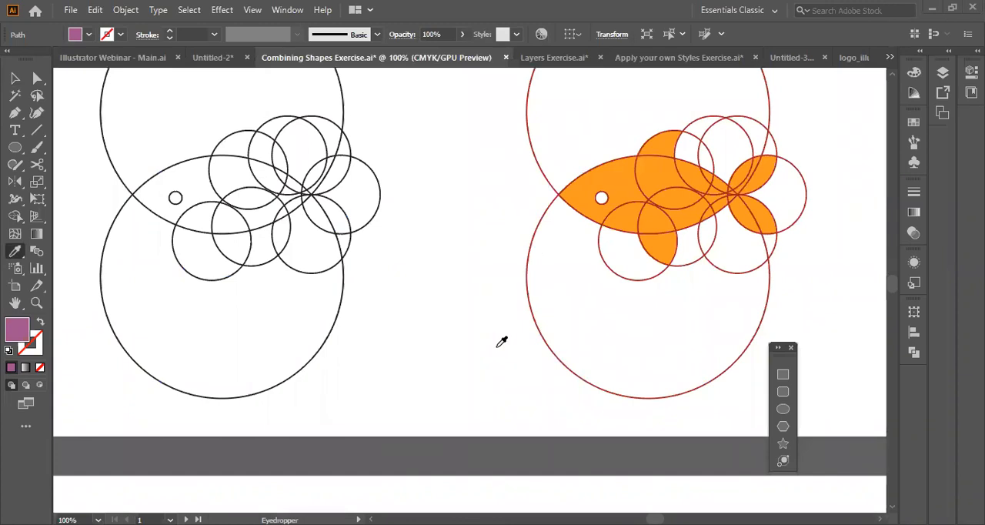
{"action": "scroll", "coordinate": [414, 264], "scroll_direction": "down", "scroll_amount": 10}
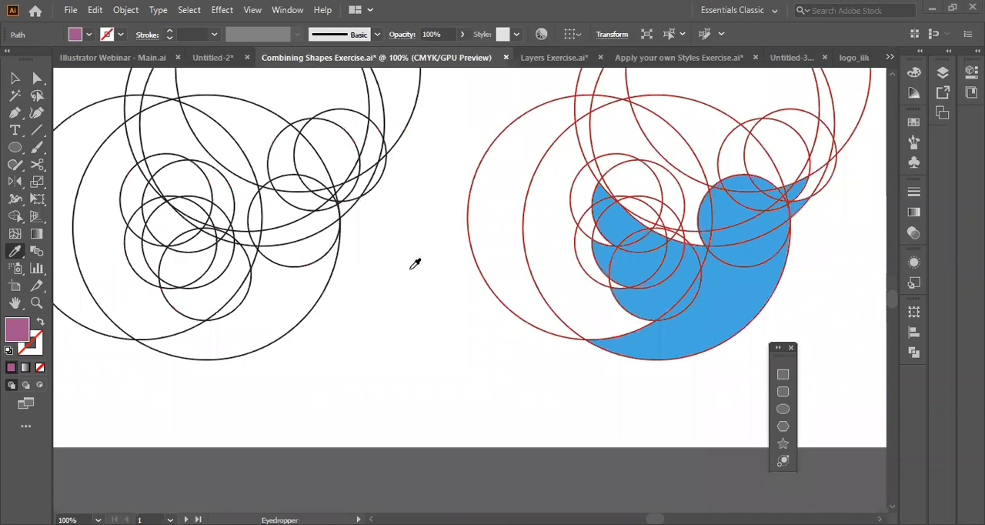
{"action": "scroll", "coordinate": [242, 256], "scroll_direction": "up", "scroll_amount": 2}
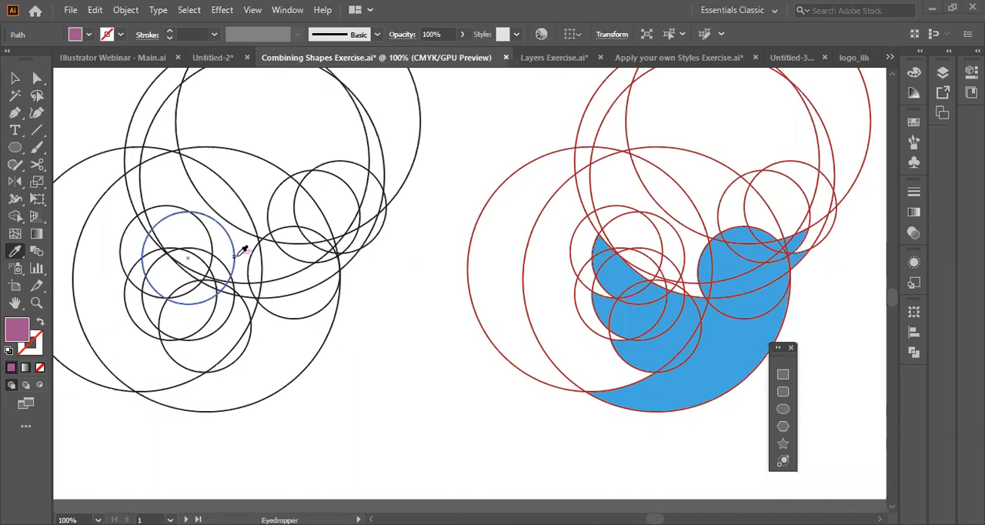
{"action": "key", "text": "shift+m"}
{"action": "scroll", "coordinate": [649, 307], "scroll_direction": "right", "scroll_amount": 5}
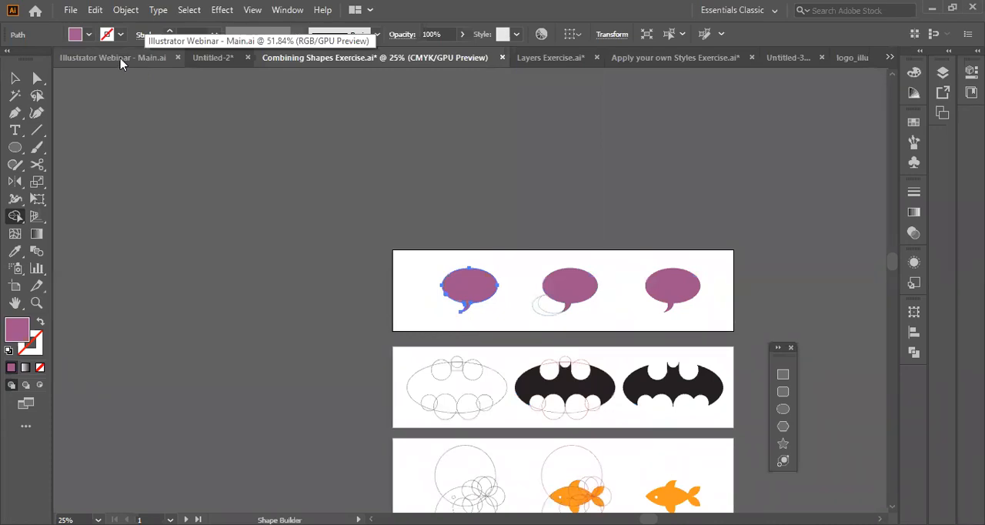
Switch to the Illustrator Webinar - Main.ai document and activate the Selection tool.
{"action": "left_click", "coordinate": [120, 61]}
{"action": "left_click", "coordinate": [16, 79]}
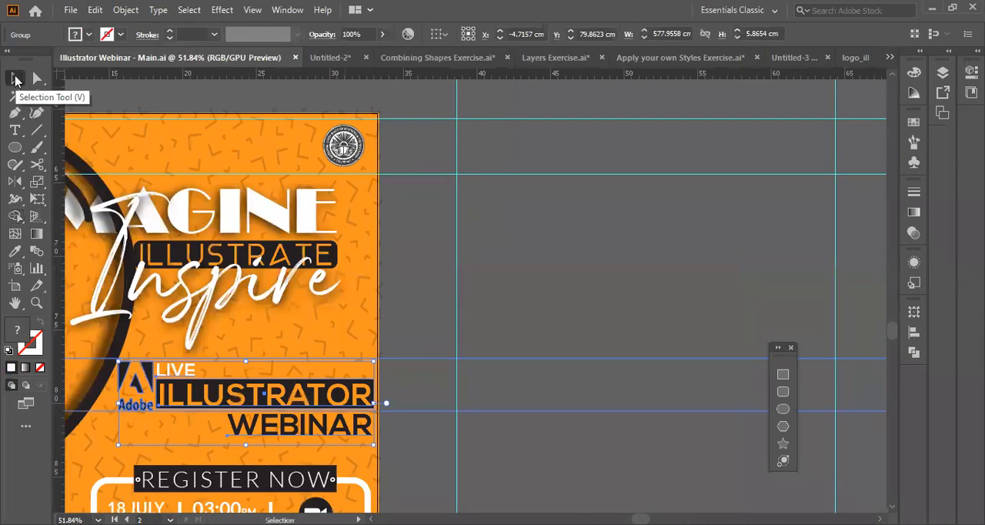
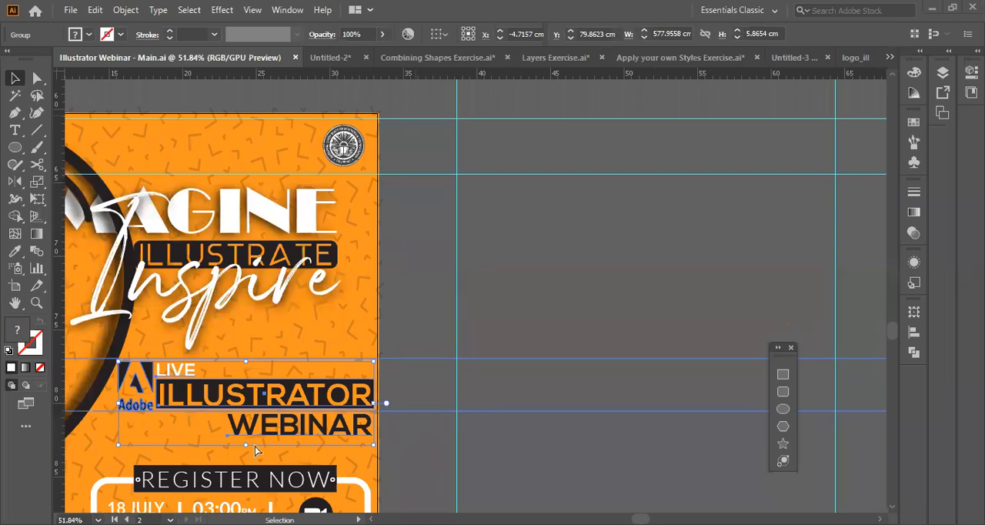
Switch to the Untitled-2 document and draw a six-sided black polygon with a radius of about 90 pt beside the emblem's lower edge.
{"action": "key", "text": "ctrl+Tab"}
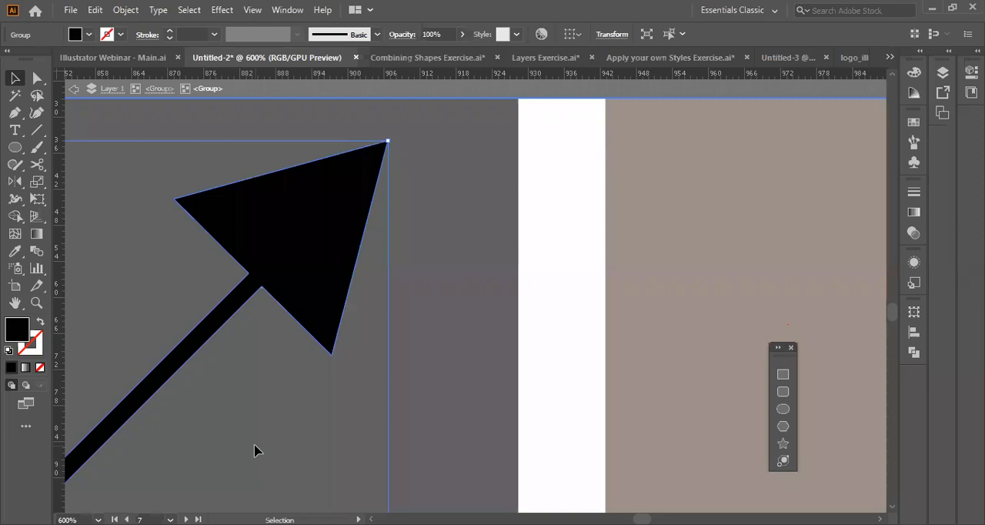
{"action": "key", "text": "ctrl+0"}
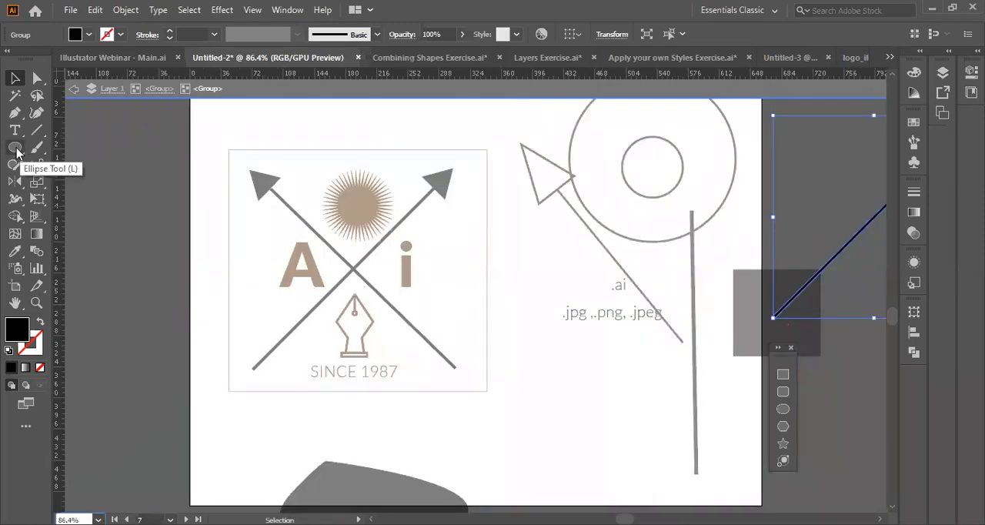
{"action": "left_click", "coordinate": [16, 148]}
{"action": "left_click", "coordinate": [16, 148]}
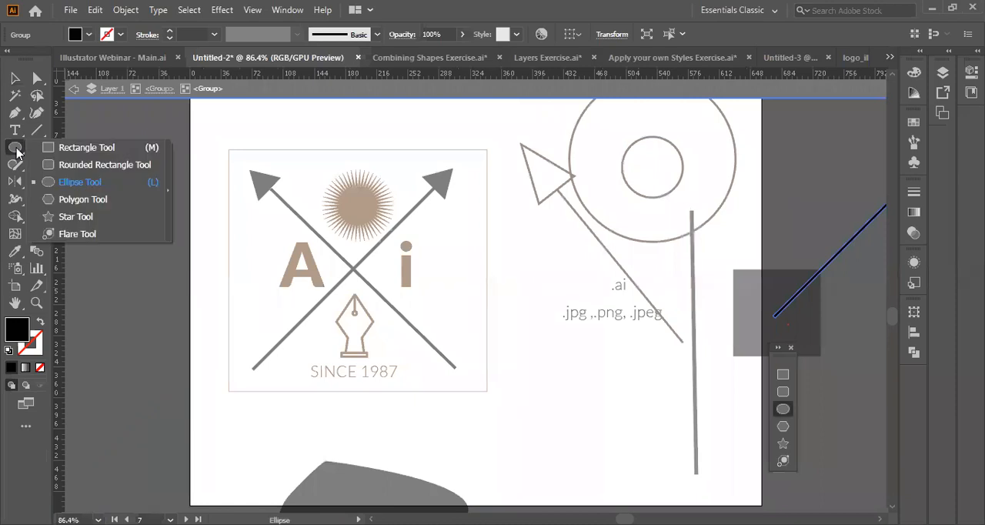
{"action": "left_click", "coordinate": [85, 200]}
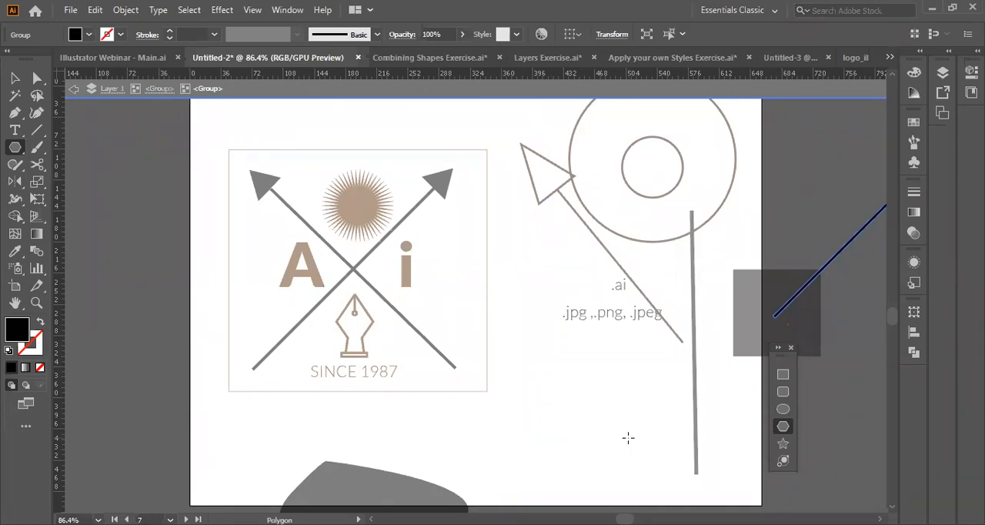
{"action": "left_click", "coordinate": [491, 266]}
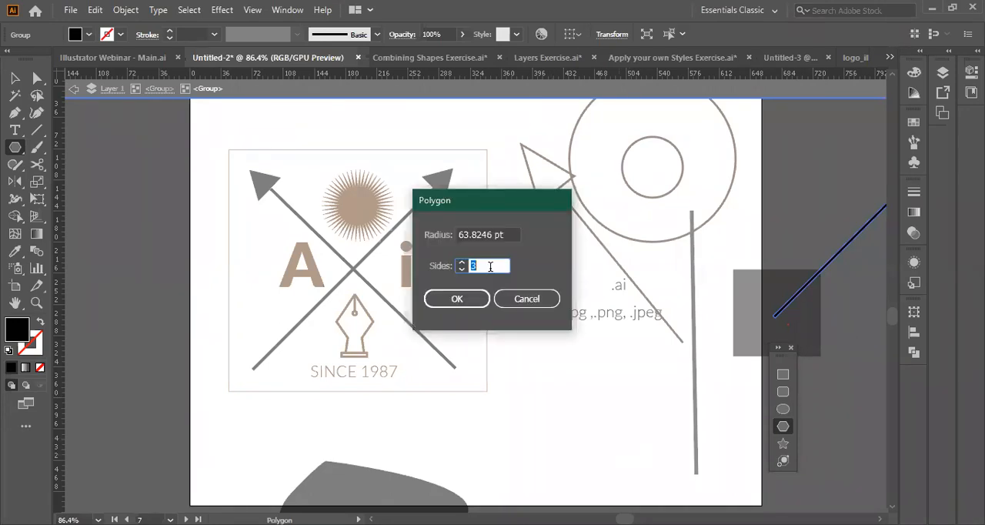
{"action": "key", "text": "BackSpace"}
{"action": "type", "text": "6"}
{"action": "key", "text": "Return"}
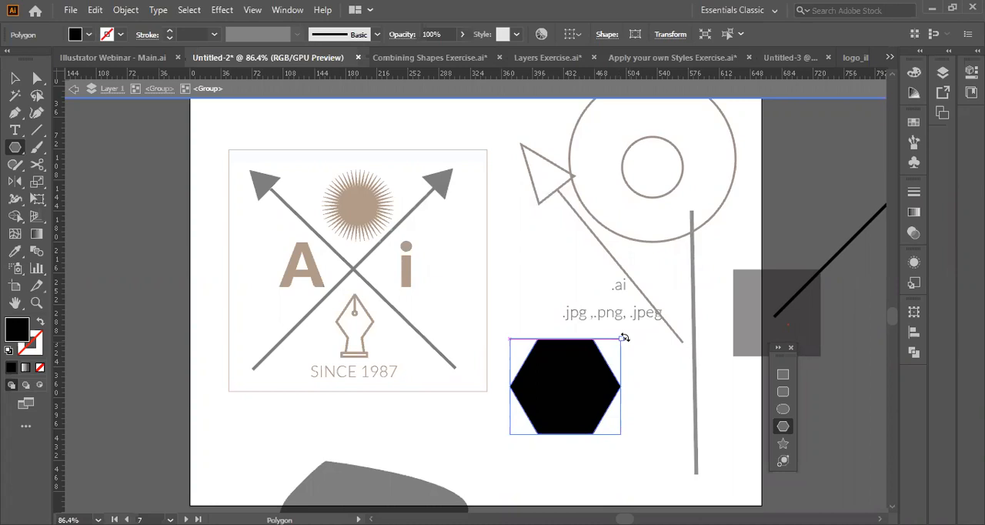
Create a three-sided polygon with a radius of 89.5515 pt at the emblem's lower edge and return to the Selection tool.
{"action": "left_click", "coordinate": [393, 421]}
{"action": "type", "text": "3"}
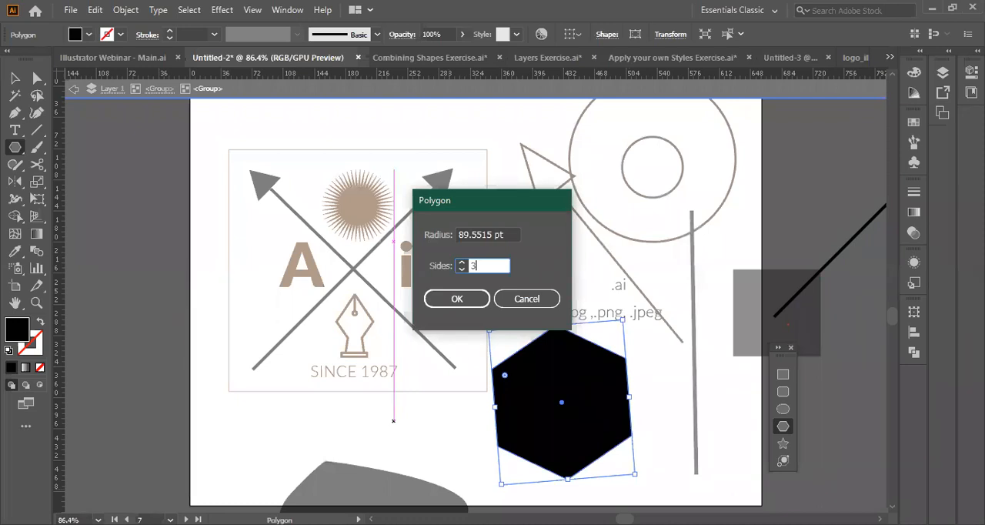
{"action": "key", "text": "Return"}
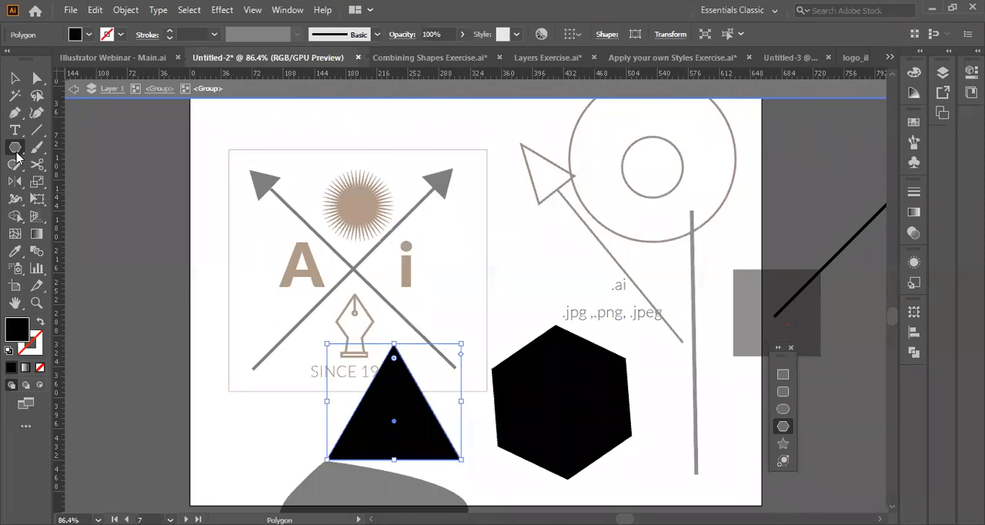
{"action": "left_click_drag", "start_coordinate": [17, 157], "coordinate": [58, 201]}
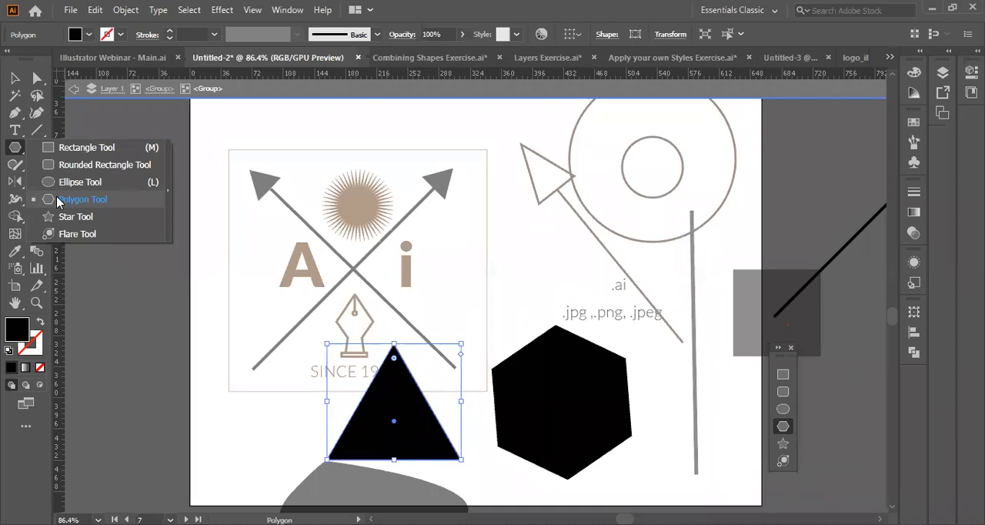
{"action": "left_click", "coordinate": [58, 201]}
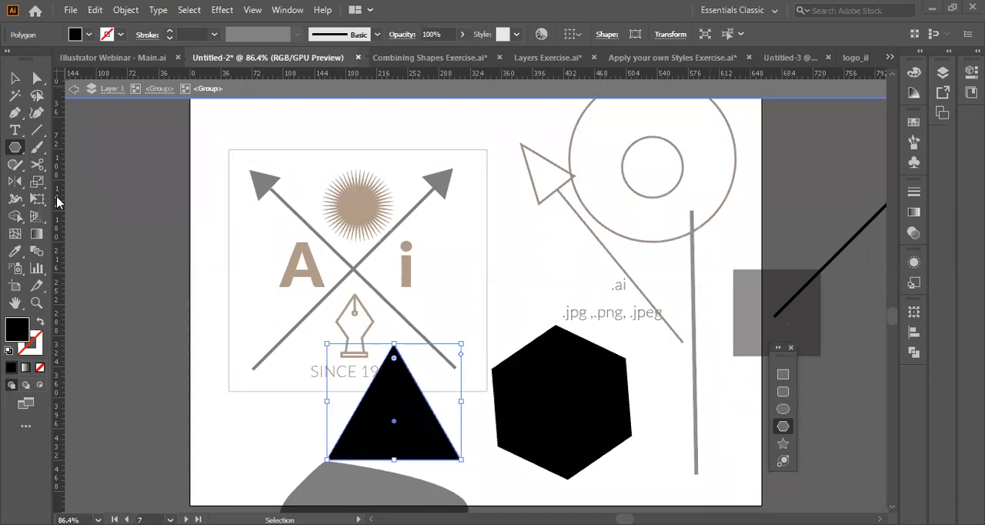
{"action": "left_click", "coordinate": [15, 79]}
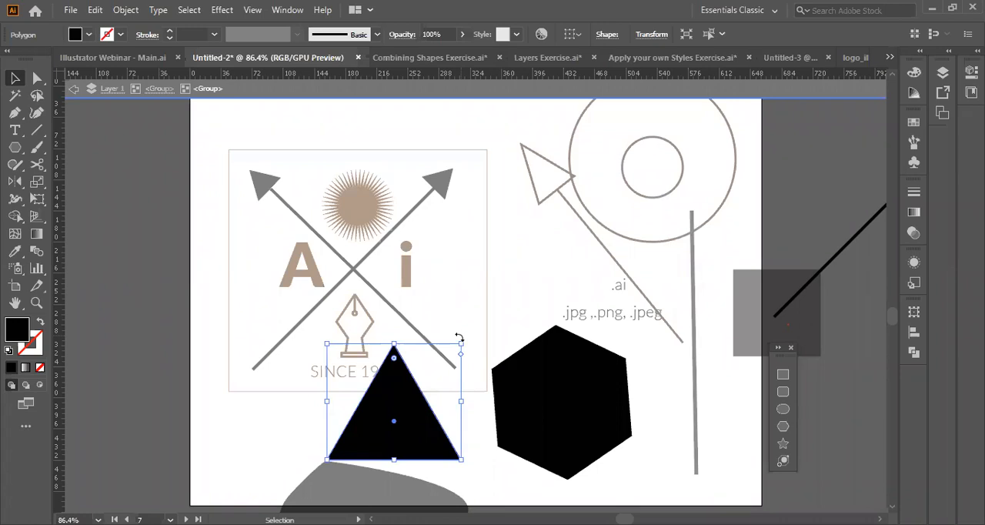
View the poster in Illustrator Webinar - Main.ai and the artboards in Combining Shapes Exercise.ai, ending in the Untitled-2 document.
{"action": "key", "text": "ctrl+shift+Tab"}
{"action": "scroll", "coordinate": [289, 295], "scroll_direction": "right", "scroll_amount": 3}
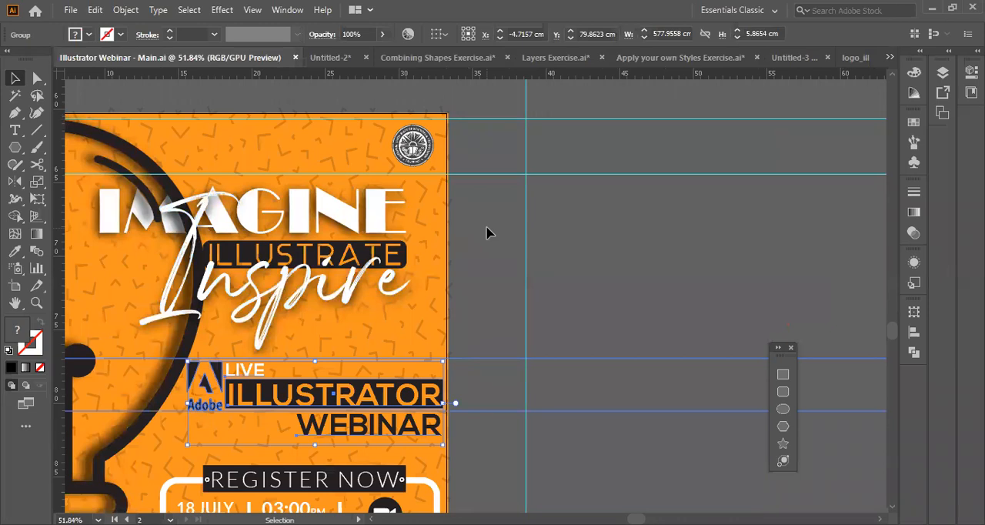
{"action": "scroll", "coordinate": [487, 233], "scroll_direction": "left", "scroll_amount": 3}
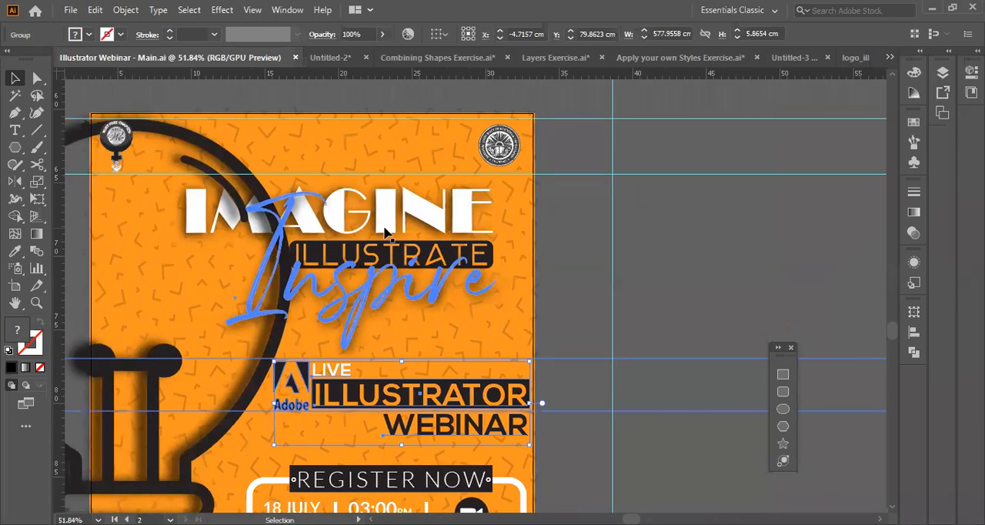
{"action": "scroll", "coordinate": [385, 230], "scroll_direction": "right", "scroll_amount": 3}
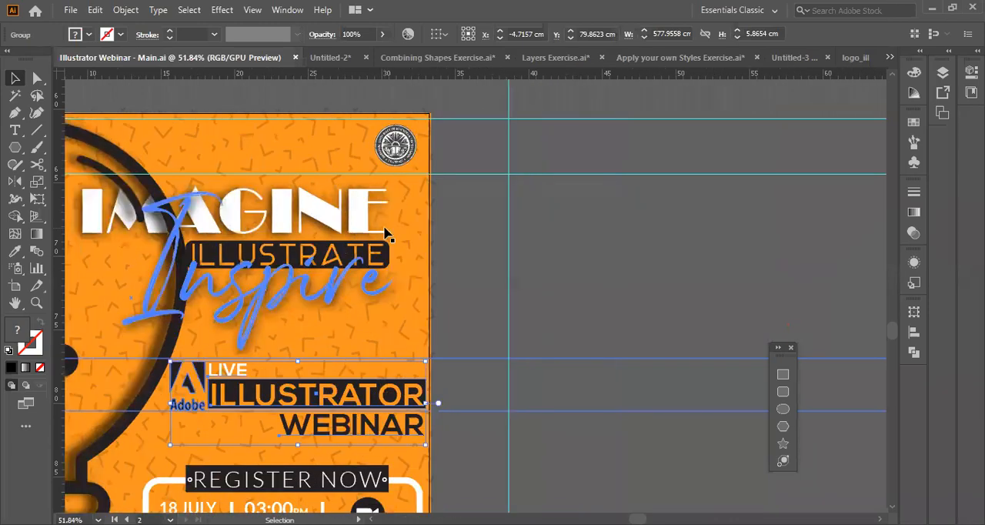
{"action": "left_click", "coordinate": [415, 58]}
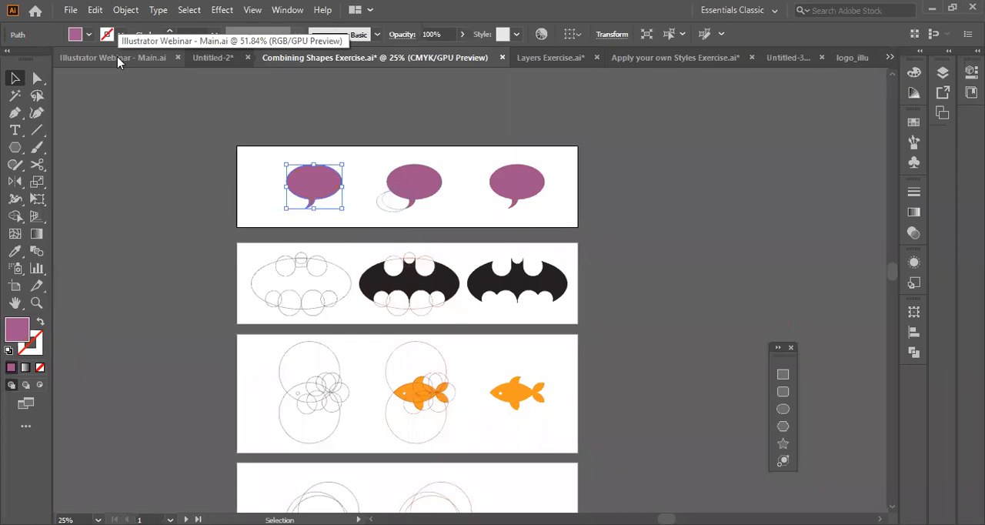
{"action": "left_click", "coordinate": [213, 58]}
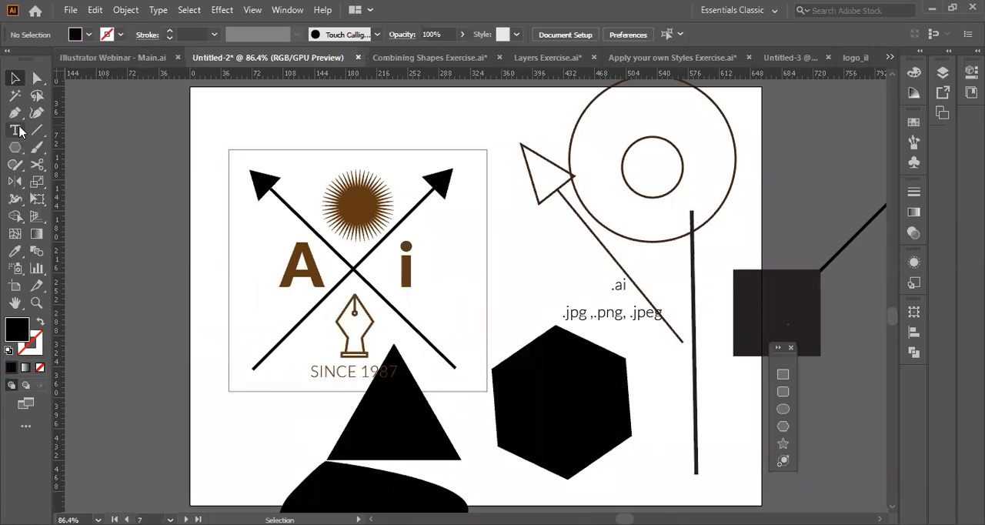
Add the text "pen tool (P)" on the empty canvas beside the DAY 1 artboard and move the text cursor back within it.
{"action": "scroll", "coordinate": [246, 233], "scroll_direction": "up", "scroll_amount": 8}
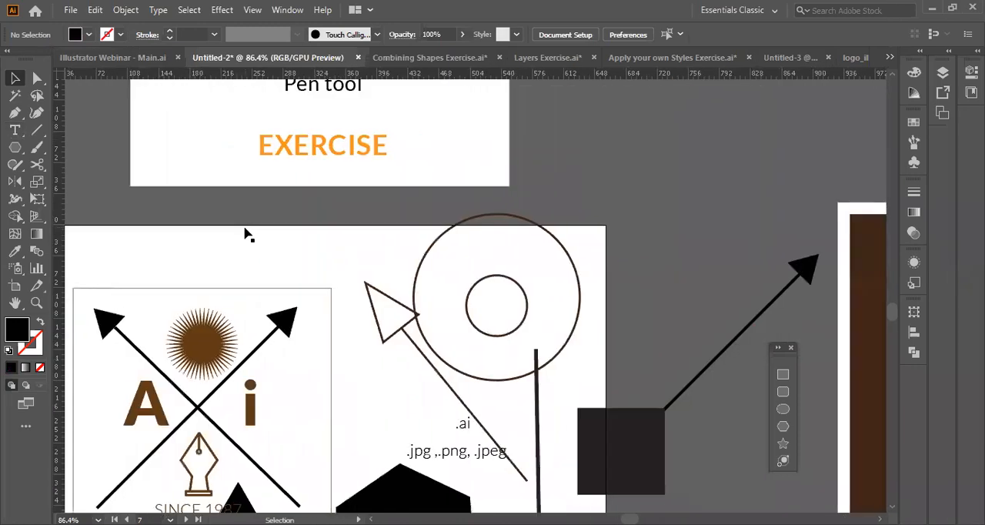
{"action": "scroll", "coordinate": [247, 233], "scroll_direction": "right", "scroll_amount": 8}
{"action": "scroll", "coordinate": [246, 233], "scroll_direction": "up", "scroll_amount": 4}
{"action": "scroll", "coordinate": [246, 234], "scroll_direction": "up", "scroll_amount": 4}
{"action": "scroll", "coordinate": [246, 233], "scroll_direction": "right", "scroll_amount": 8}
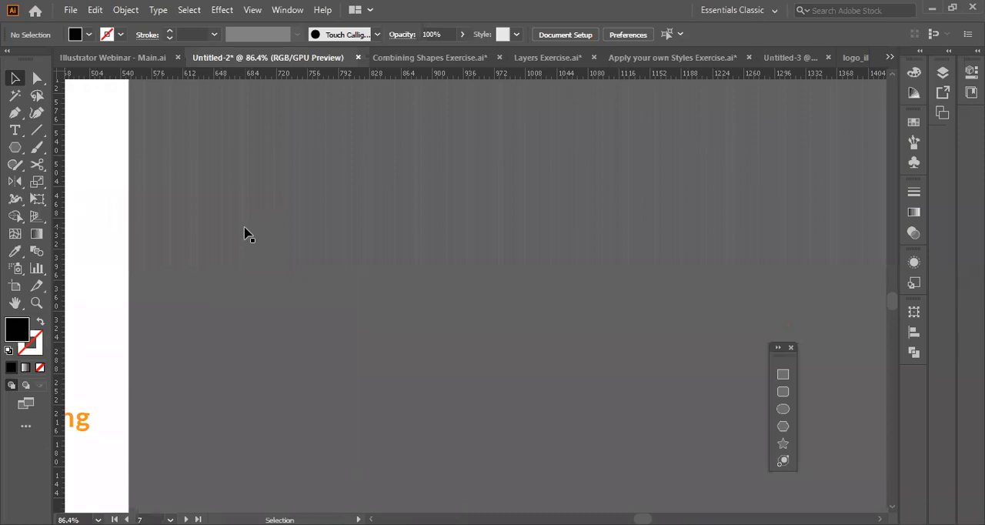
{"action": "key", "text": "t"}
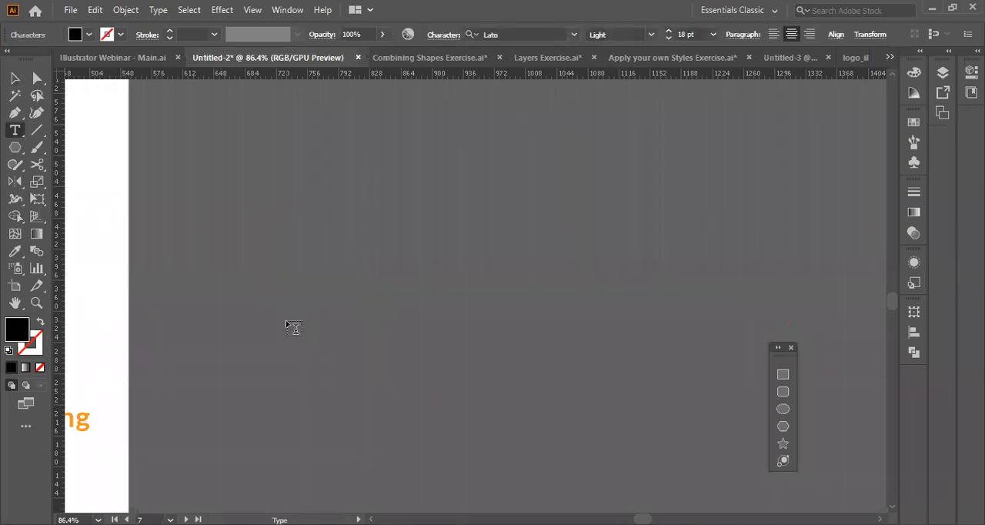
{"action": "scroll", "coordinate": [293, 327], "scroll_direction": "left", "scroll_amount": 6}
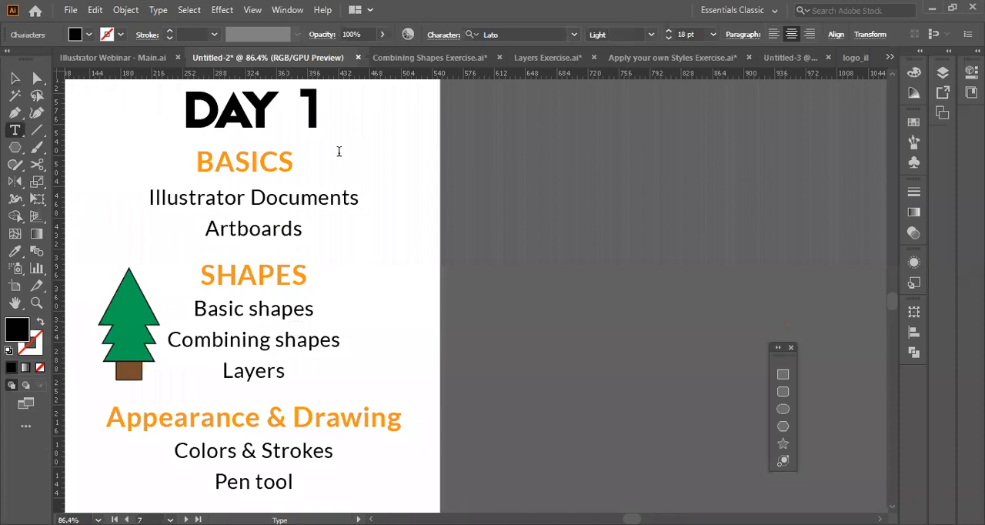
{"action": "scroll", "coordinate": [341, 153], "scroll_direction": "left", "scroll_amount": 2}
{"action": "type", "text": "pen tool"}
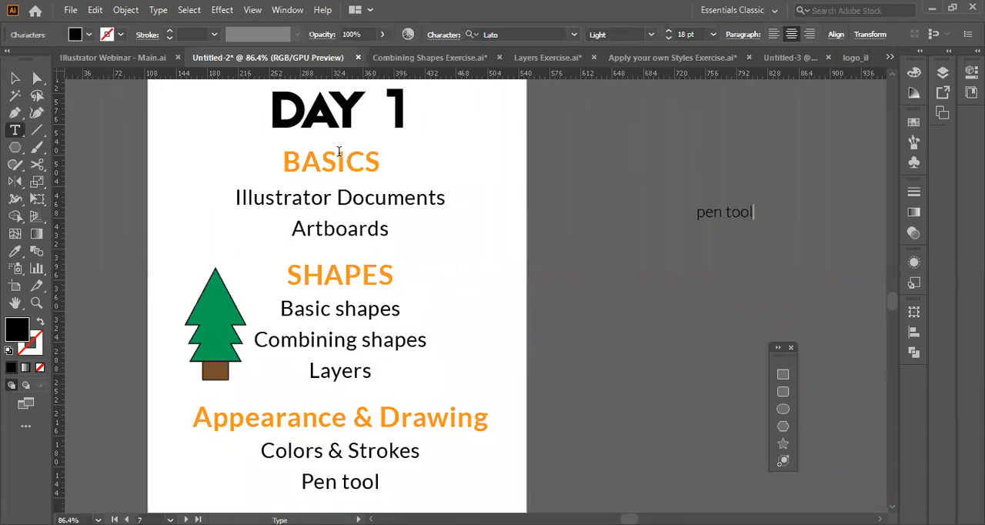
{"action": "type", "text": " (P)"}
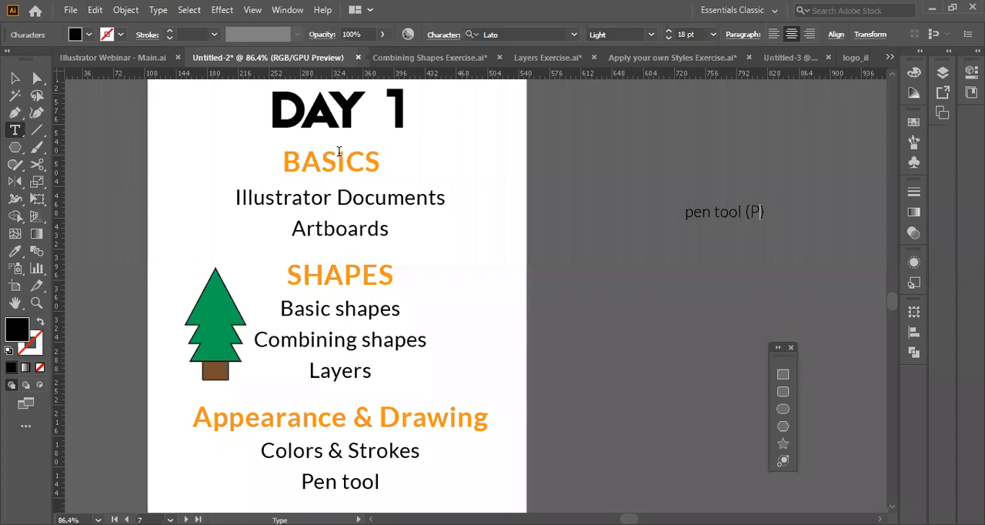
{"action": "key", "text": "Left"}
{"action": "key", "text": "Left"}
{"action": "key", "text": "Left"}
{"action": "key", "text": "Left"}
{"action": "key", "text": "Left"}
{"action": "key", "text": "Left"}
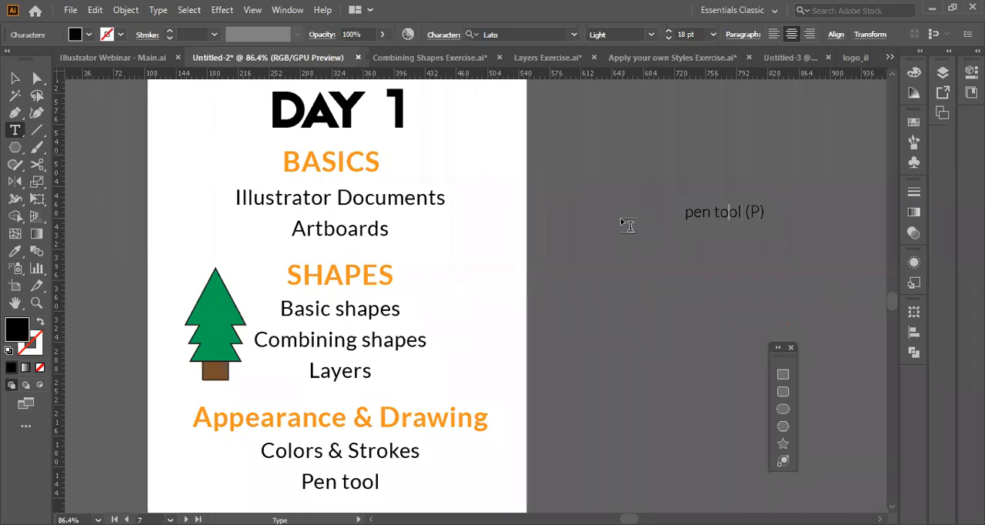
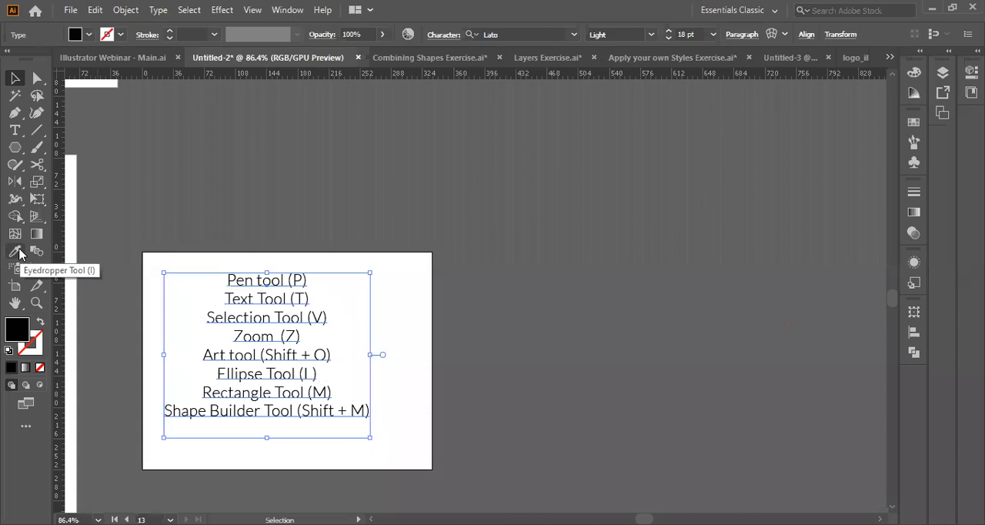
Activate the Shape Builder tool, switch to Combining Shapes Exercise.ai and examine the speech-bubble ellipses on the first artboard.
{"action": "key", "text": "shift+m"}
{"action": "scroll", "coordinate": [238, 353], "scroll_direction": "down", "scroll_amount": 3}
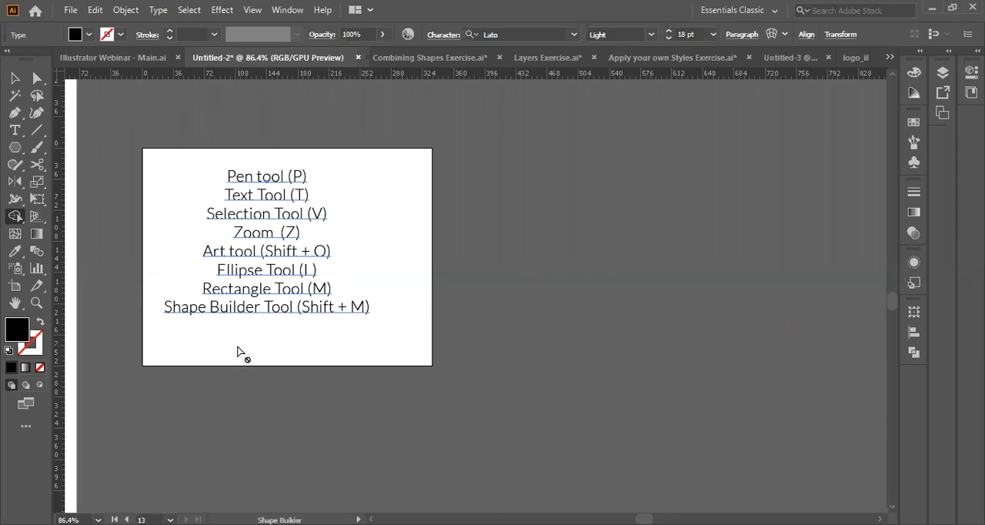
{"action": "scroll", "coordinate": [243, 416], "scroll_direction": "up", "scroll_amount": 4}
{"action": "scroll", "coordinate": [243, 417], "scroll_direction": "left", "scroll_amount": 3}
{"action": "scroll", "coordinate": [243, 416], "scroll_direction": "down", "scroll_amount": 2}
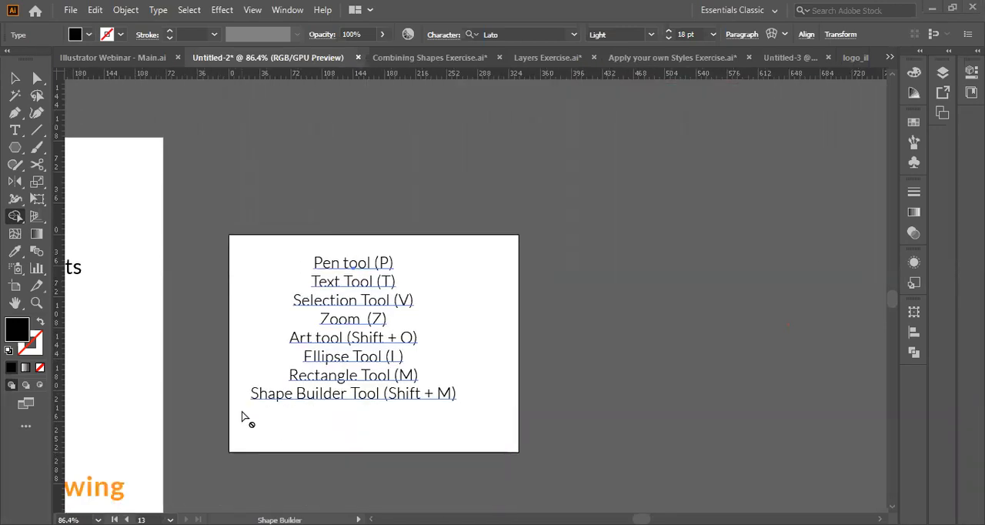
{"action": "scroll", "coordinate": [287, 497], "scroll_direction": "down", "scroll_amount": 10}
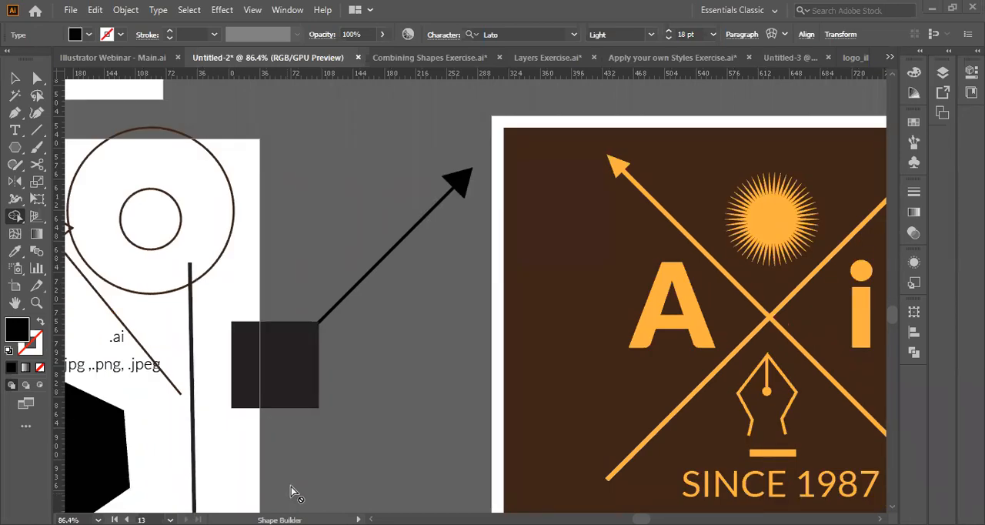
{"action": "key", "text": "ctrl+Tab"}
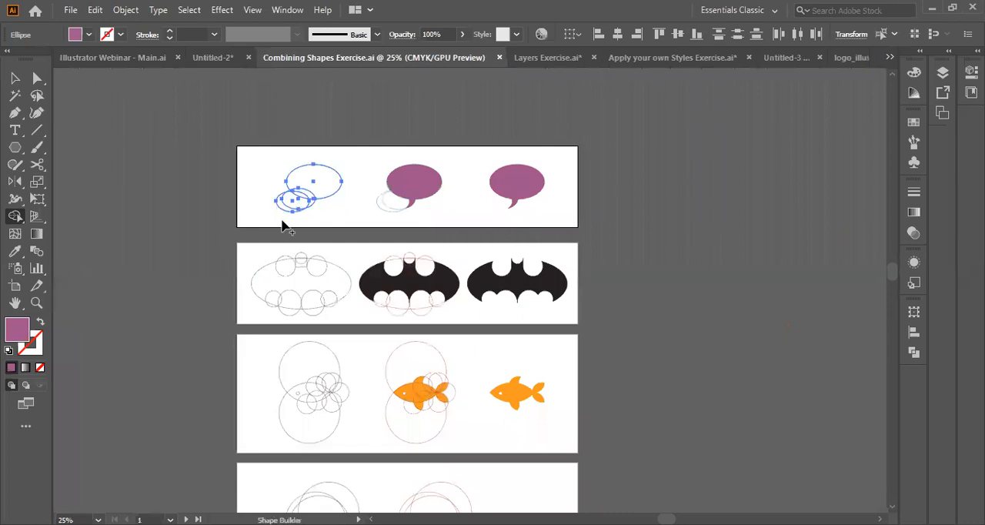
{"action": "key", "text": "z"}
{"action": "left_click", "coordinate": [339, 190]}
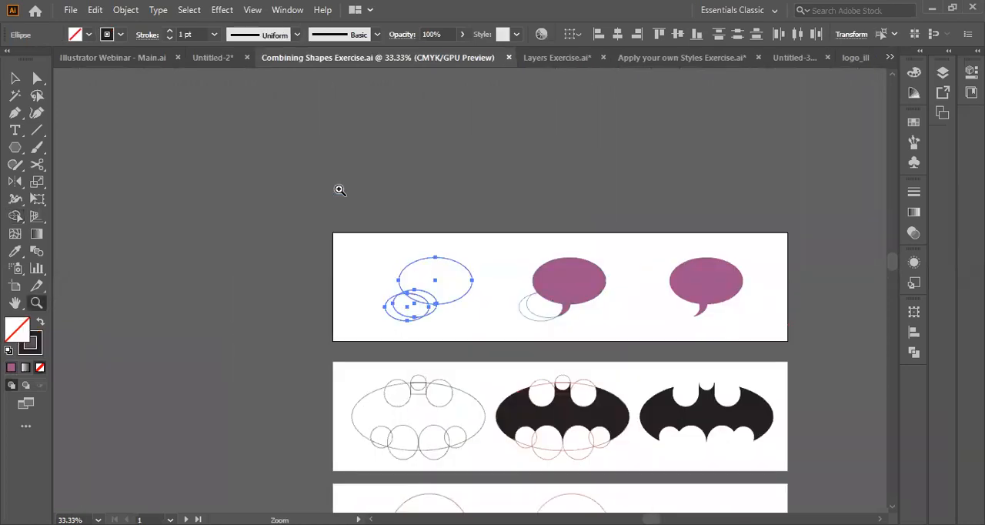
{"action": "left_click", "coordinate": [474, 291]}
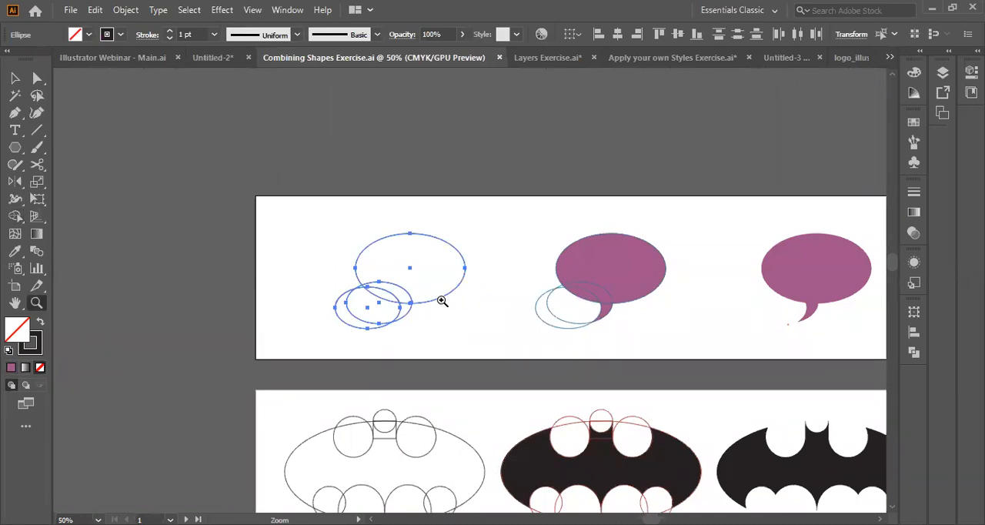
{"action": "scroll", "coordinate": [442, 301], "scroll_direction": "left", "scroll_amount": 1}
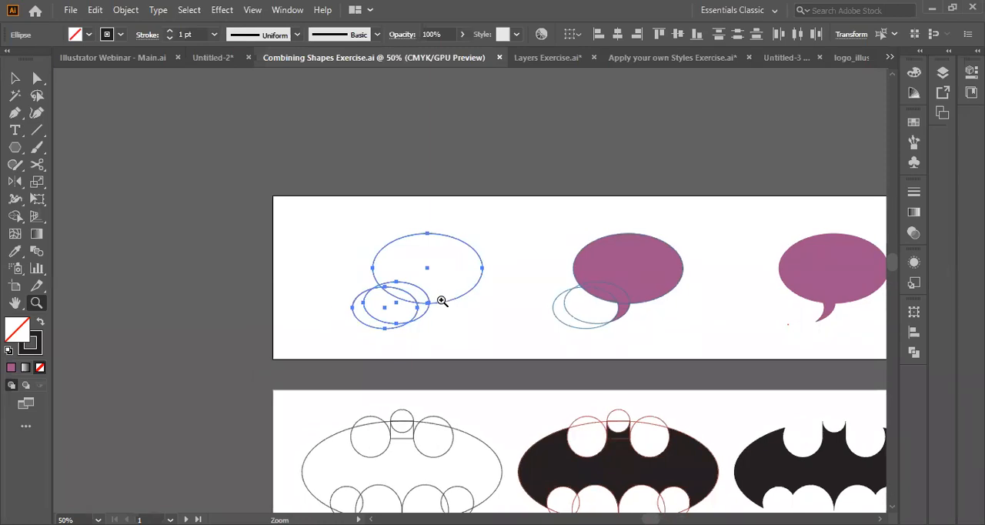
Redo the earlier merging of the outlined speech-bubble ellipses on the first artboard and undo it again.
{"action": "key", "text": "ctrl"}
{"action": "key", "text": "ctrl+shift+a"}
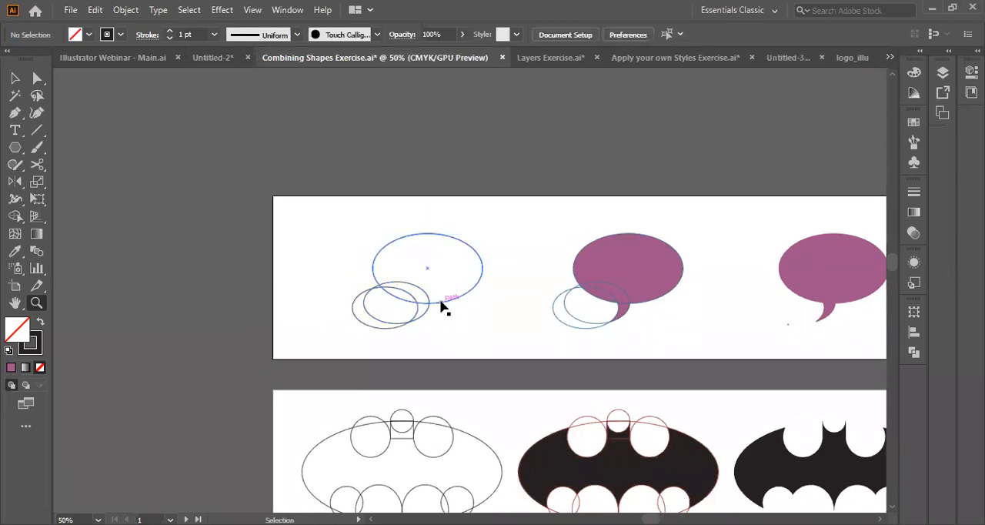
{"action": "key", "text": "shift"}
{"action": "key", "text": "ctrl+shift+z"}
{"action": "key", "text": "ctrl+shift+z"}
{"action": "key", "text": "ctrl+shift+z"}
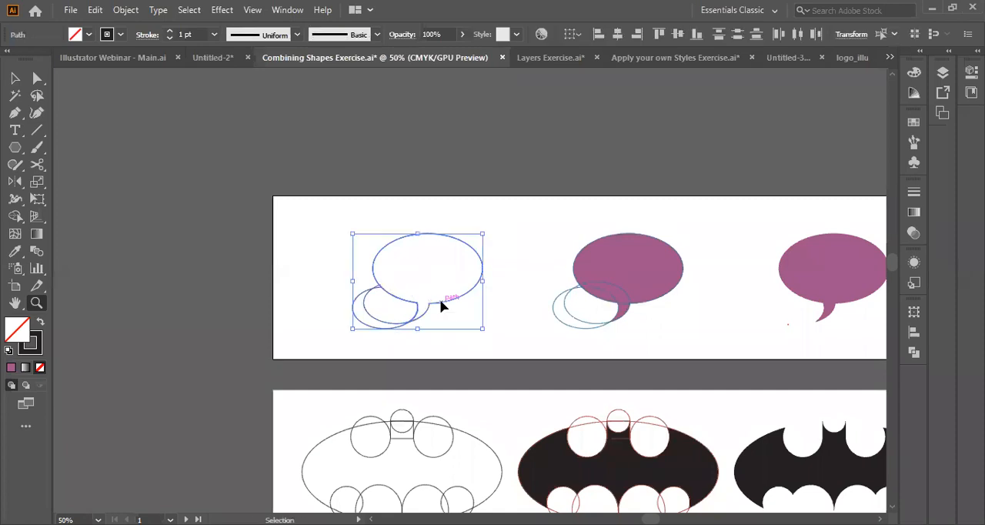
{"action": "key", "text": "ctrl+z"}
{"action": "key", "text": "ctrl+z"}
{"action": "key", "text": "ctrl+z"}
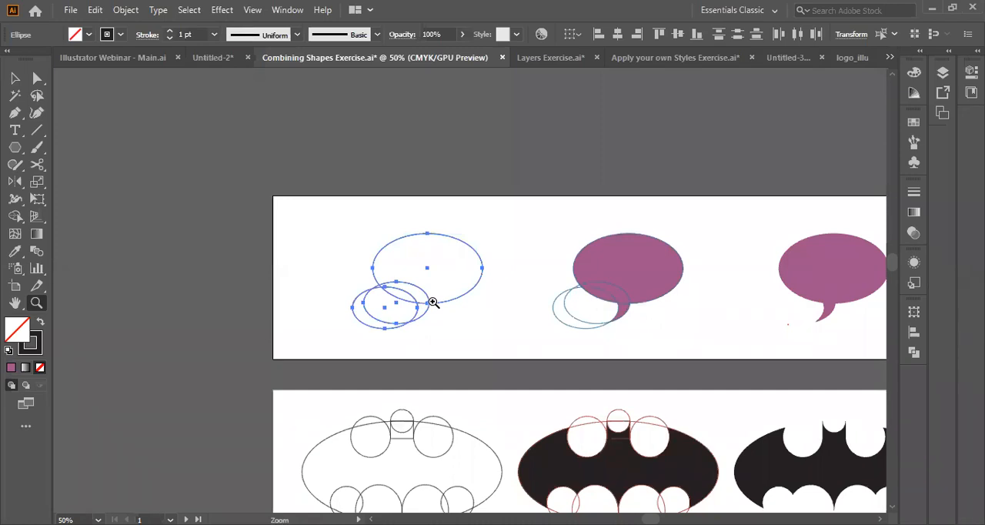
Merge the large outlined ellipse with the curved tail region into one speech bubble using the Shape Builder tool.
{"action": "key", "text": "ctrl+shift+a"}
{"action": "left_click", "coordinate": [434, 303]}
{"action": "left_click", "coordinate": [435, 300]}
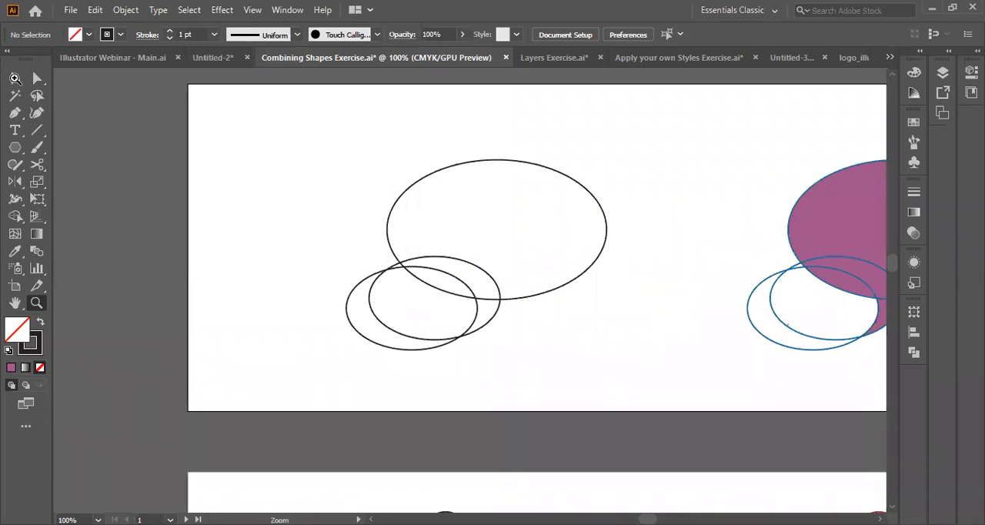
{"action": "left_click", "coordinate": [24, 218]}
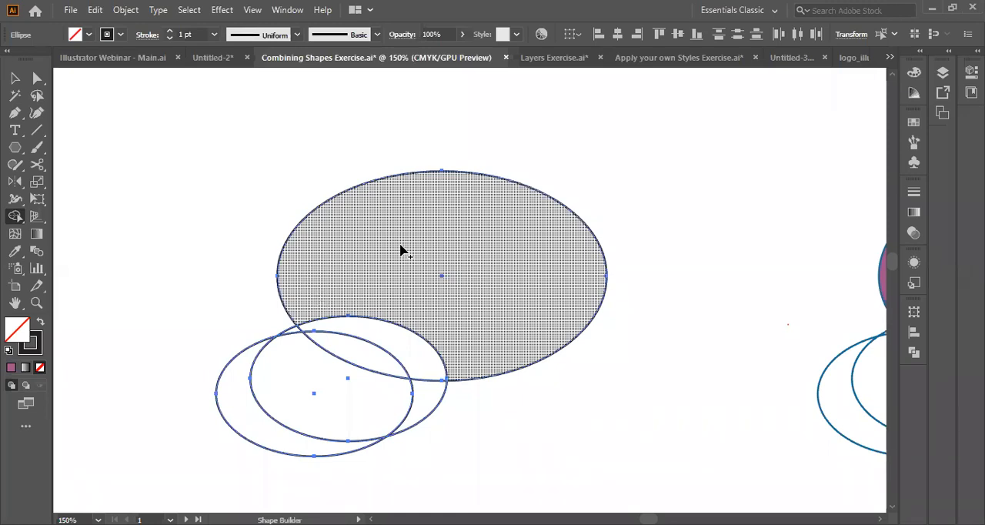
{"action": "left_click_drag", "start_coordinate": [401, 250], "coordinate": [393, 404]}
Try moving the merged speech bubble aside and deleting the leftover crescent pieces, and undo both changes.
{"action": "key", "text": "v"}
{"action": "left_click_drag", "start_coordinate": [603, 258], "coordinate": [644, 228]}
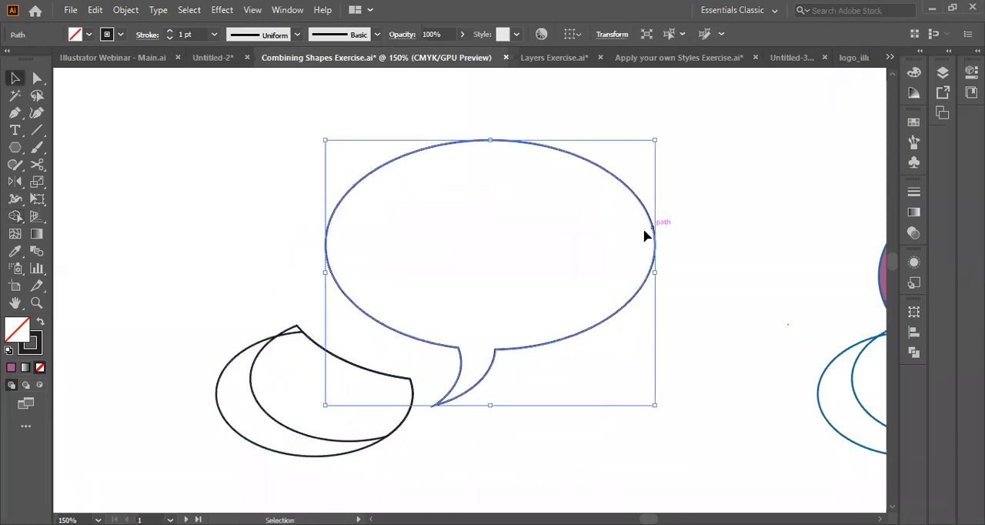
{"action": "left_click", "coordinate": [258, 319]}
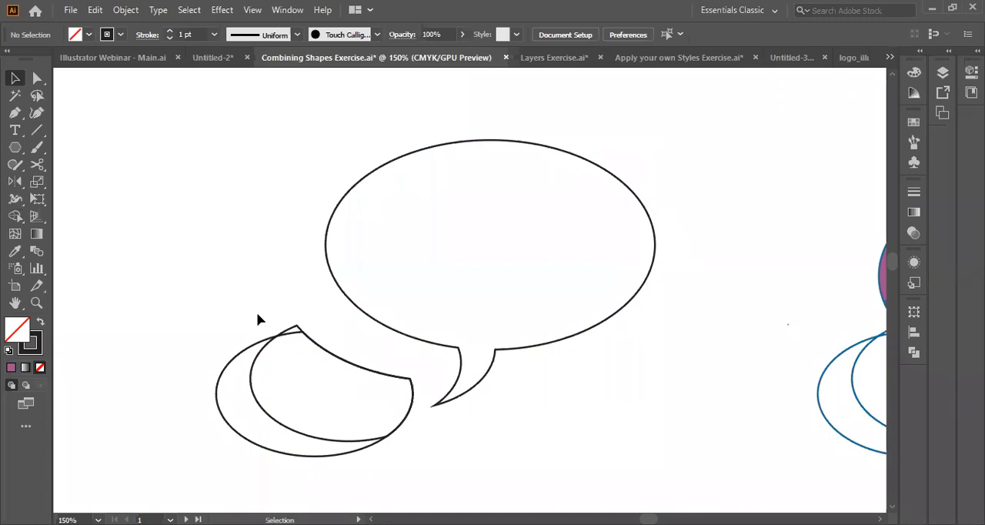
{"action": "left_click_drag", "start_coordinate": [258, 318], "coordinate": [329, 477]}
{"action": "key", "text": "Delete"}
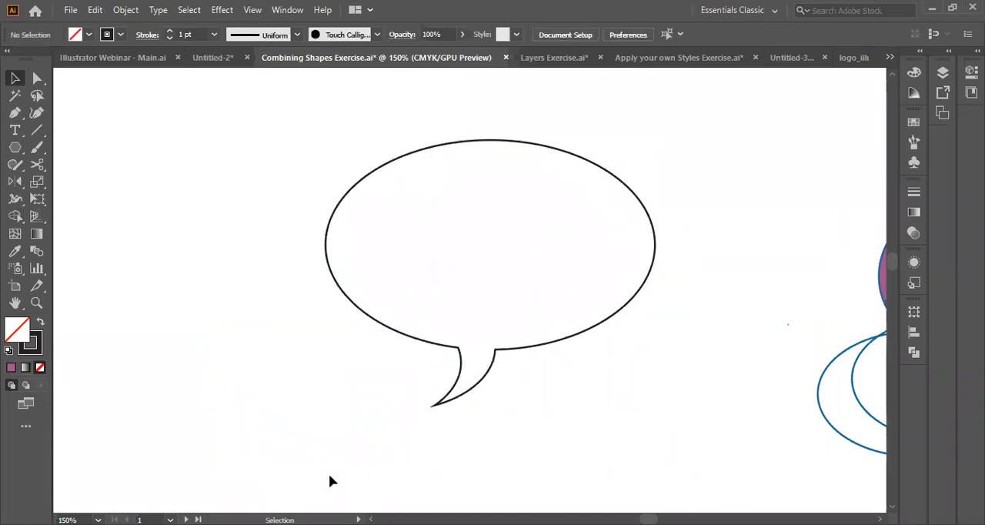
{"action": "key", "text": "ctrl+z"}
{"action": "key", "text": "ctrl+z"}
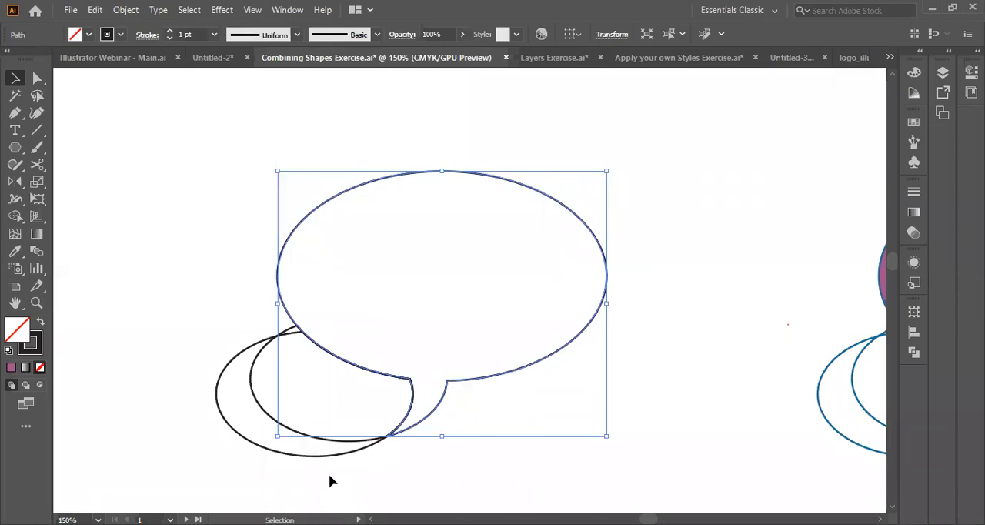
Remove the leftover crescent pieces with the Shape Builder tool and give the speech bubble a purple fill without a stroke.
{"action": "key", "text": "shift+m"}
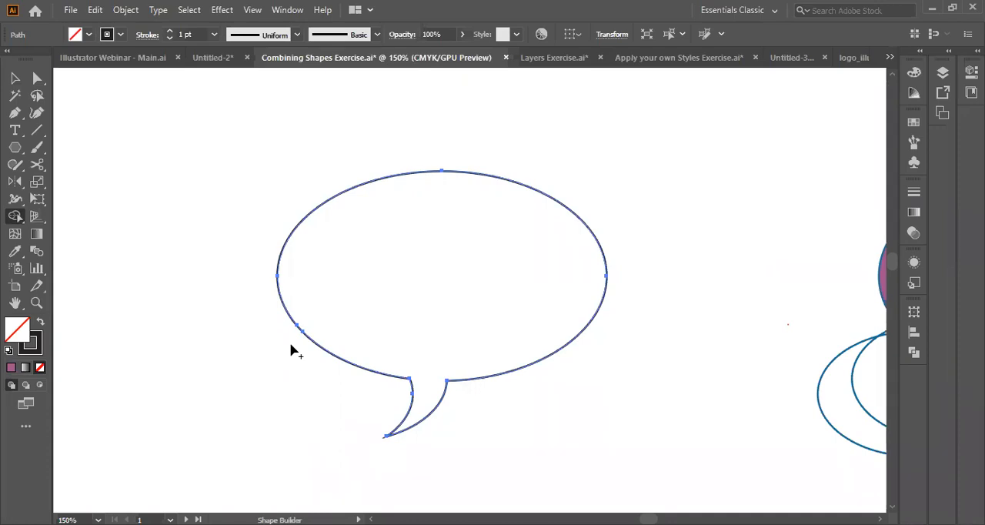
{"action": "key", "text": "ctrl+z"}
{"action": "key", "text": "v"}
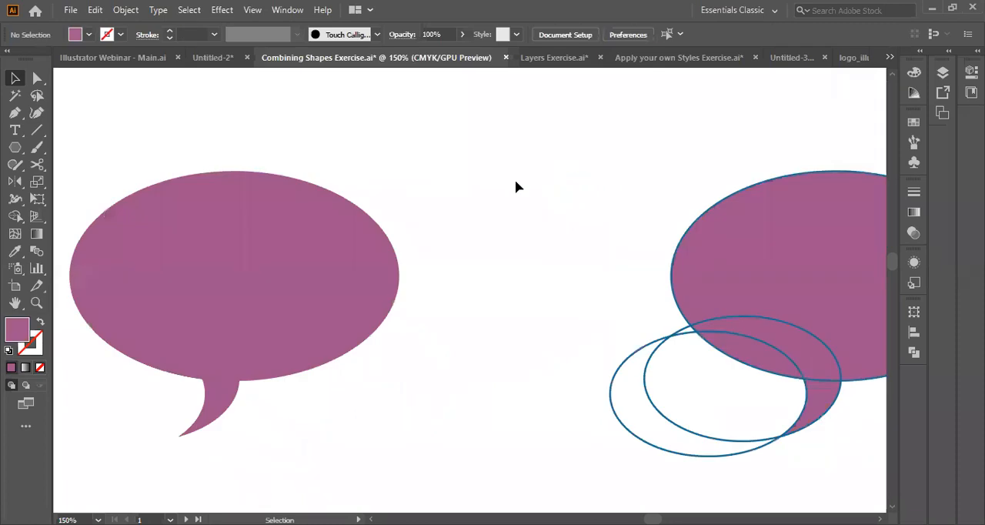
{"action": "scroll", "coordinate": [182, 417], "scroll_direction": "down", "scroll_amount": 13}
{"action": "scroll", "coordinate": [182, 417], "scroll_direction": "up", "scroll_amount": 12}
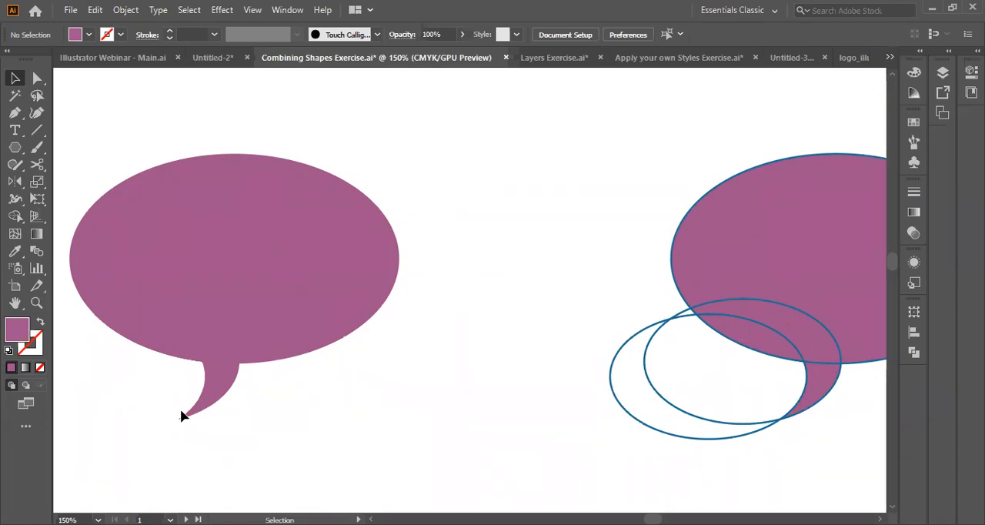
In the Untitled-2 document, add a five-pointed star and a four-pointed star with radii of 92.8488 pt and 46.4244 pt above the emblem.
{"action": "left_click", "coordinate": [151, 62]}
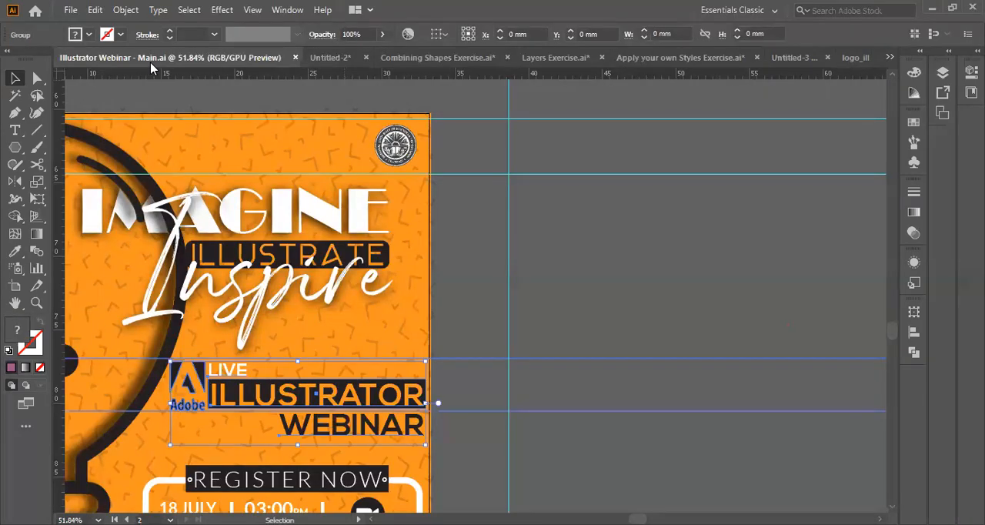
{"action": "left_click", "coordinate": [330, 57]}
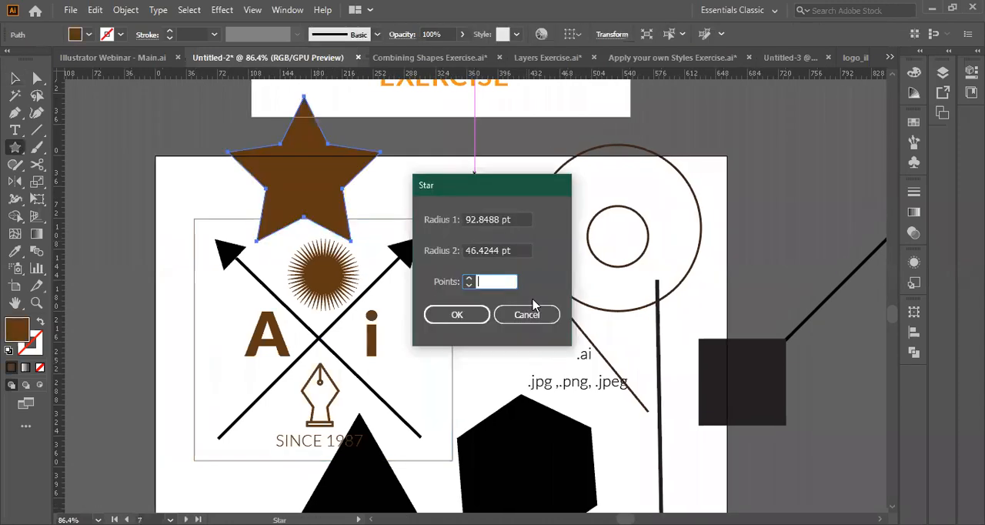
{"action": "type", "text": "4"}
{"action": "key", "text": "Return"}
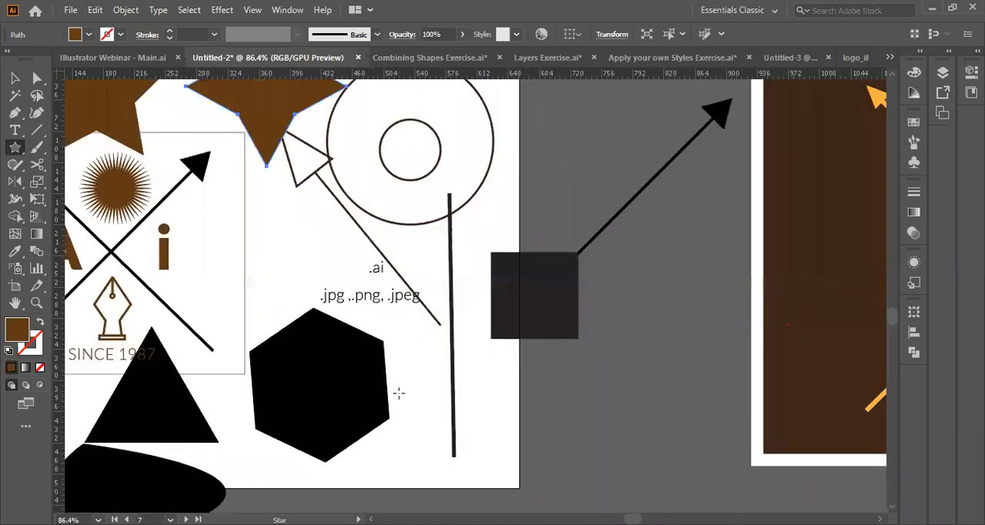
Delete the emblem's arrows, letters and pen icon, the polygons, lines and circles, keeping only the two stars and the sunburst.
{"action": "scroll", "coordinate": [399, 394], "scroll_direction": "up", "scroll_amount": 4}
{"action": "scroll", "coordinate": [399, 394], "scroll_direction": "left", "scroll_amount": 7}
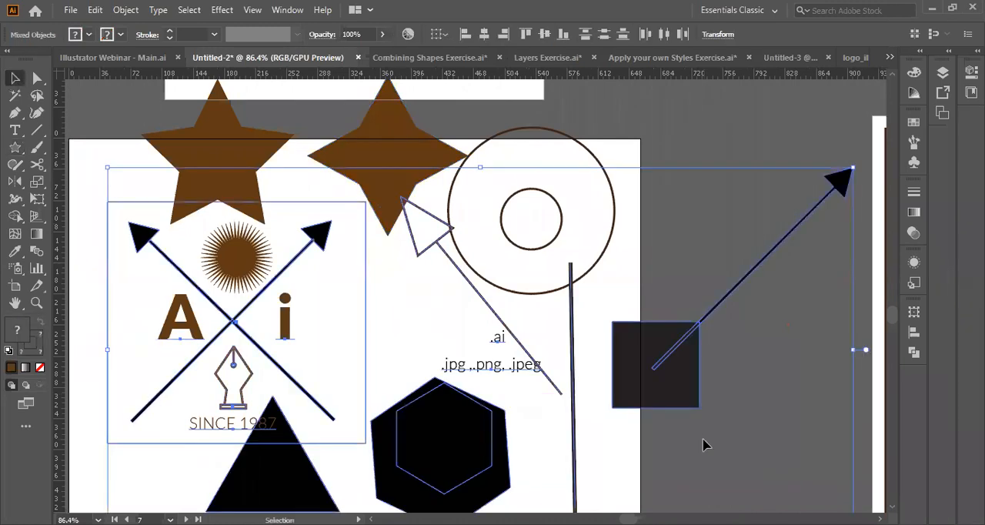
{"action": "key", "text": "Delete"}
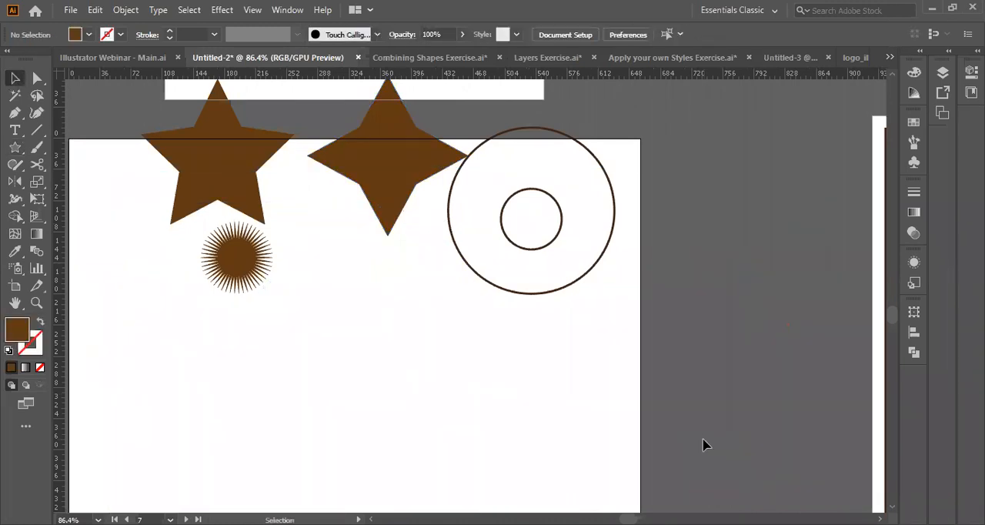
{"action": "left_click", "coordinate": [613, 188]}
{"action": "key", "text": "Delete"}
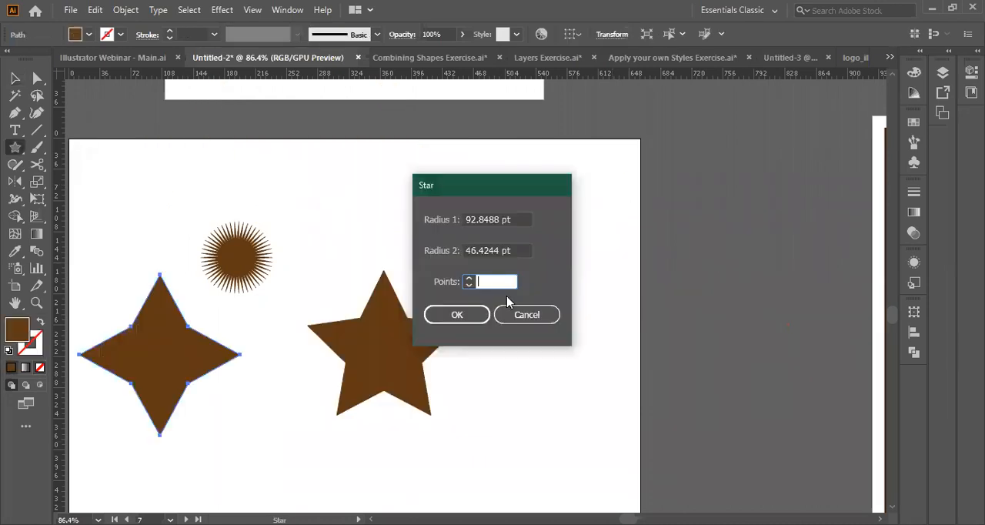
Create a 50-point star with radii of 92.8488 pt and 46.4244 pt near the artboard's upper corner.
{"action": "type", "text": "1000"}
{"action": "key", "text": "BackSpace"}
{"action": "key", "text": "BackSpace"}
{"action": "key", "text": "BackSpace"}
{"action": "type", "text": "50"}
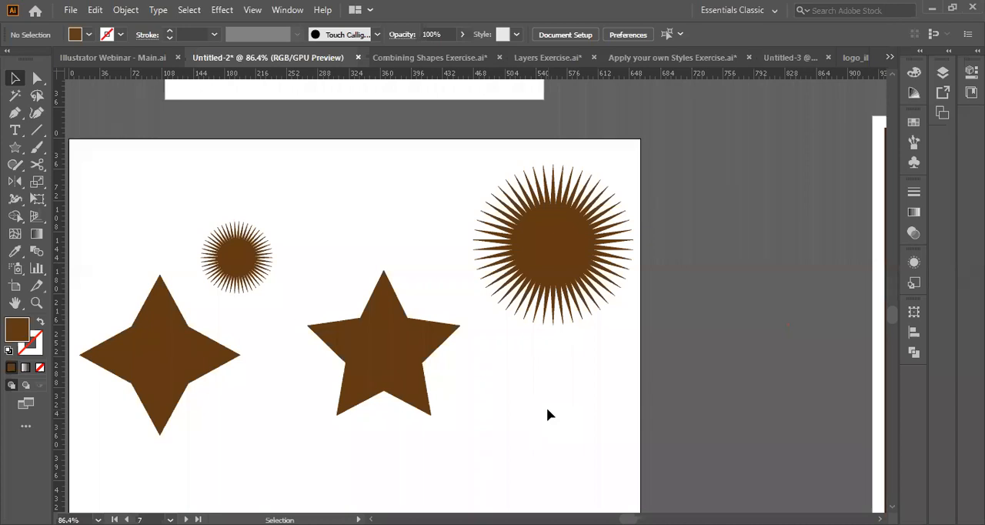
Fill the 50-point star with a radial gradient running from yellow in the centre to orange-red at the tips.
{"action": "left_click", "coordinate": [553, 244]}
{"action": "left_click", "coordinate": [914, 213]}
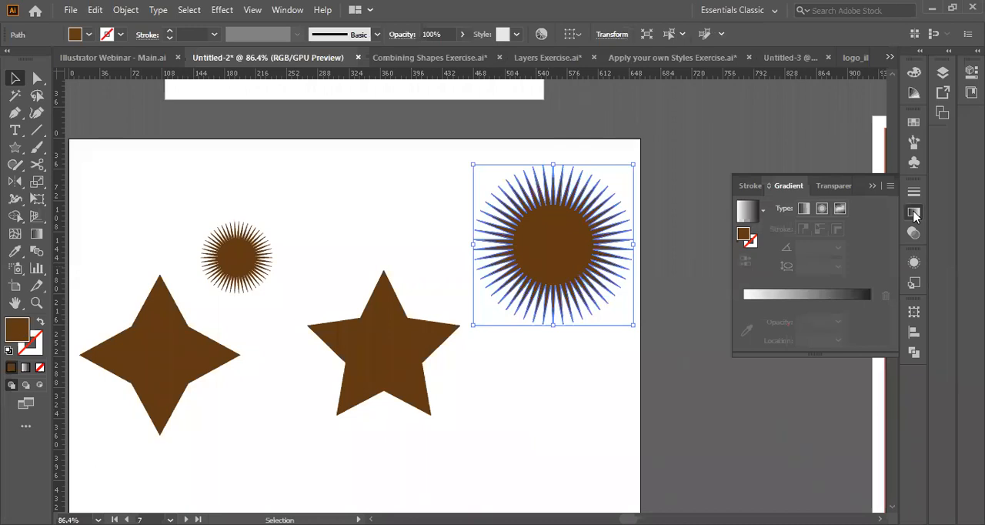
{"action": "left_click", "coordinate": [822, 208]}
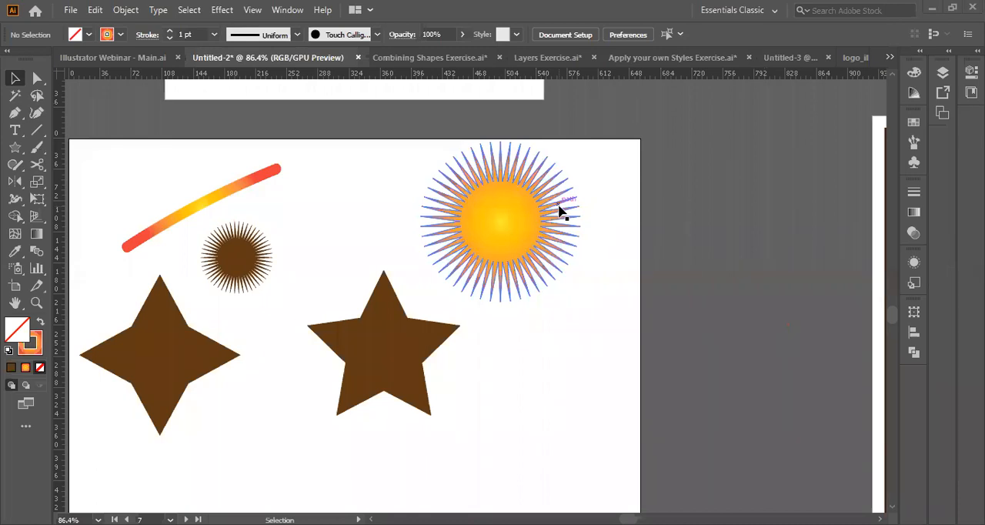
Add a person's full name as a text line below the five-pointed star and finish editing it.
{"action": "key", "text": "t"}
{"action": "scroll", "coordinate": [422, 171], "scroll_direction": "right", "scroll_amount": 3}
{"action": "scroll", "coordinate": [400, 167], "scroll_direction": "down", "scroll_amount": 3}
{"action": "scroll", "coordinate": [400, 167], "scroll_direction": "left", "scroll_amount": 2}
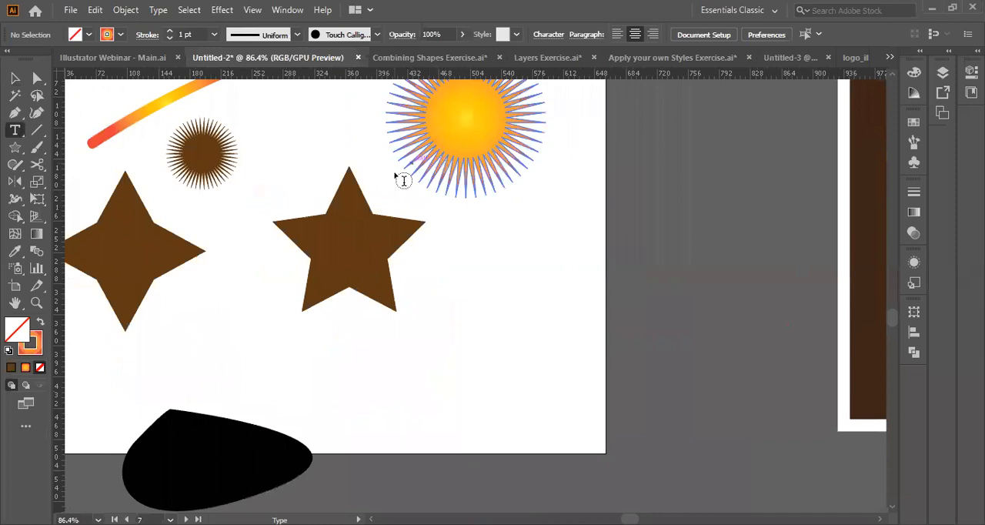
{"action": "scroll", "coordinate": [376, 393], "scroll_direction": "left", "scroll_amount": 2}
{"action": "left_click", "coordinate": [378, 393]}
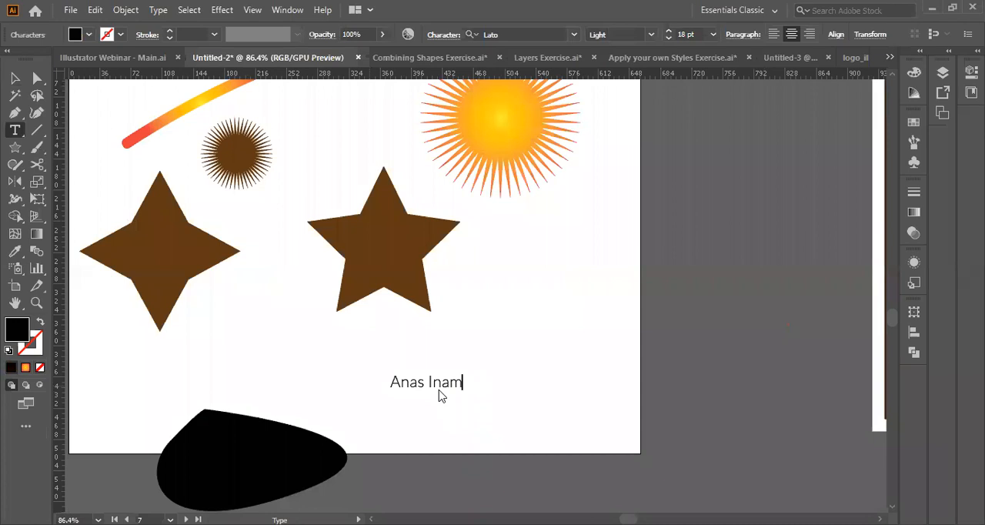
{"action": "key", "text": "Escape"}
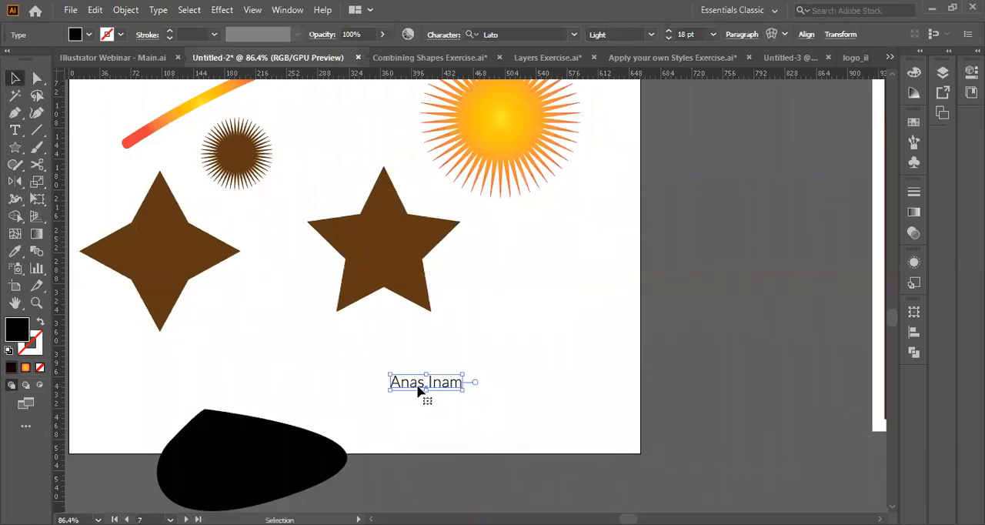
Set the name text to the Indigo Forest Demo Version font and enlarge it to about 41 pt.
{"action": "left_click", "coordinate": [528, 30]}
{"action": "left_click", "coordinate": [574, 34]}
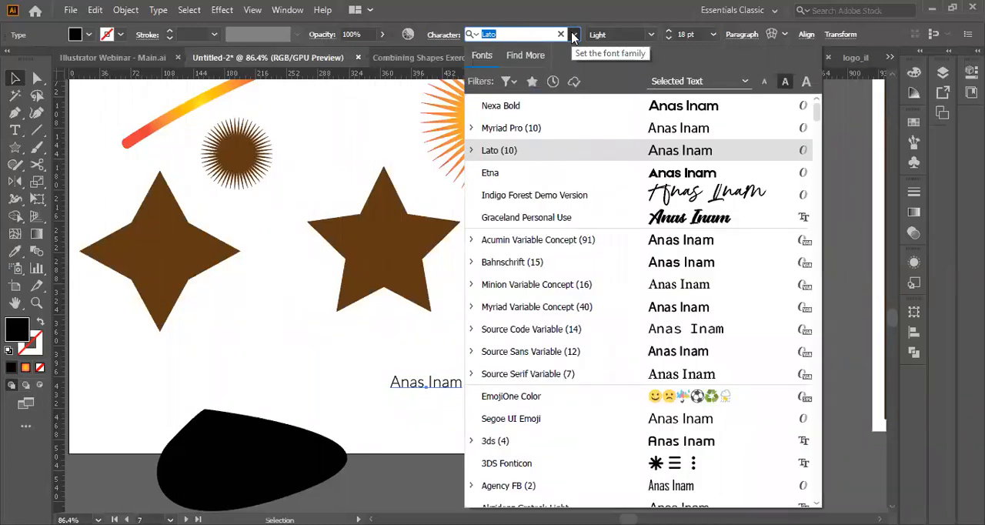
{"action": "left_click", "coordinate": [559, 194]}
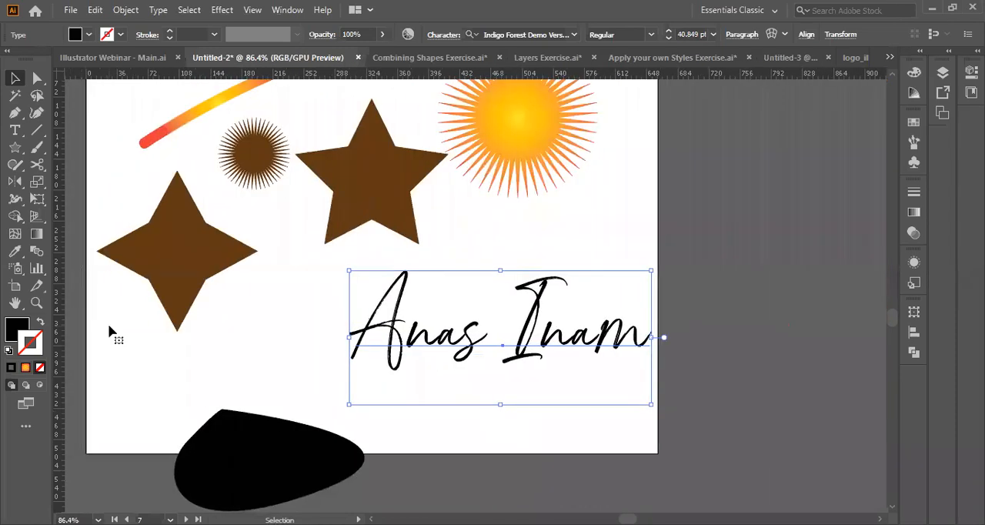
Delete the black rounded shape at the artboard's lower edge.
{"action": "left_click", "coordinate": [296, 465]}
{"action": "key", "text": "Delete"}
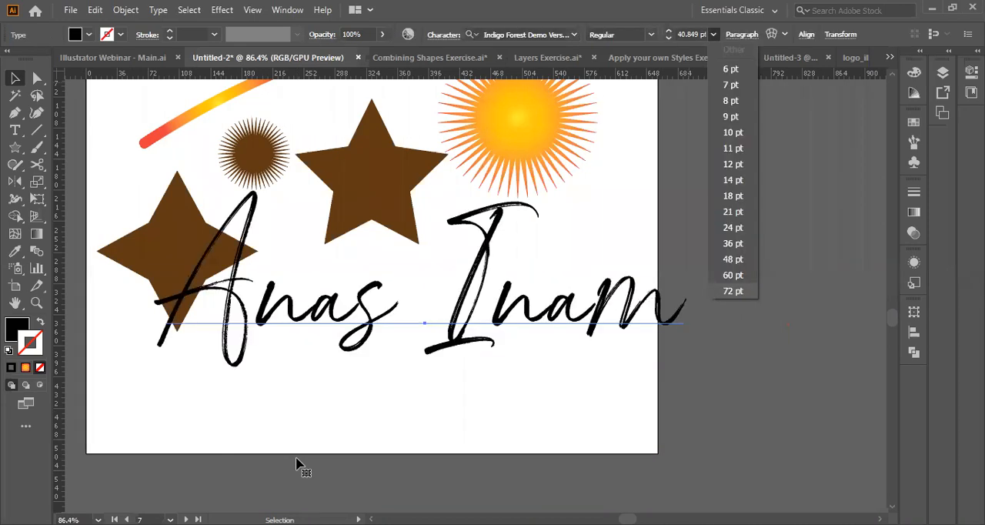
Set the name text's font size to 200 mm.
{"action": "left_click", "coordinate": [692, 30]}
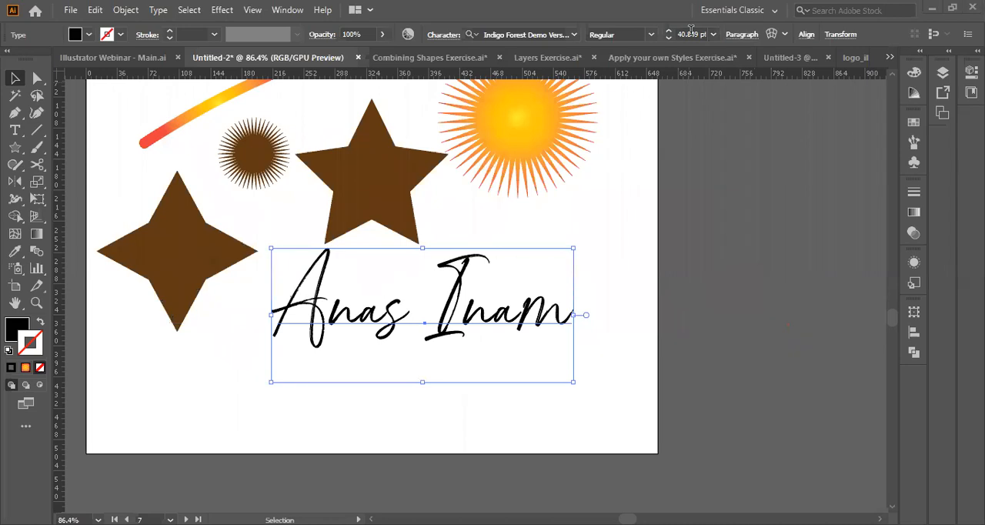
{"action": "double_click", "coordinate": [692, 30]}
{"action": "type", "text": "49"}
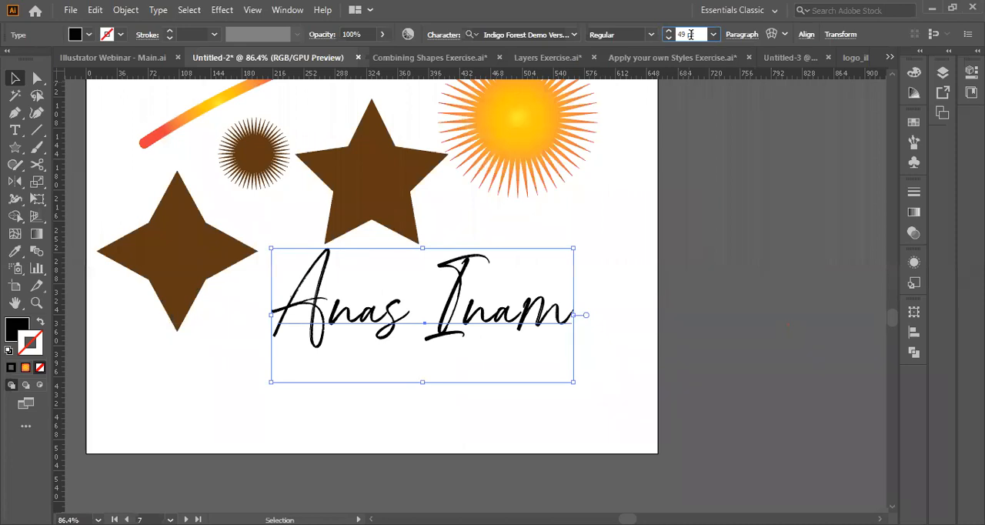
{"action": "key", "text": "BackSpace"}
{"action": "key", "text": "BackSpace"}
{"action": "key", "text": "BackSpace"}
{"action": "key", "text": "BackSpace"}
{"action": "key", "text": "BackSpace"}
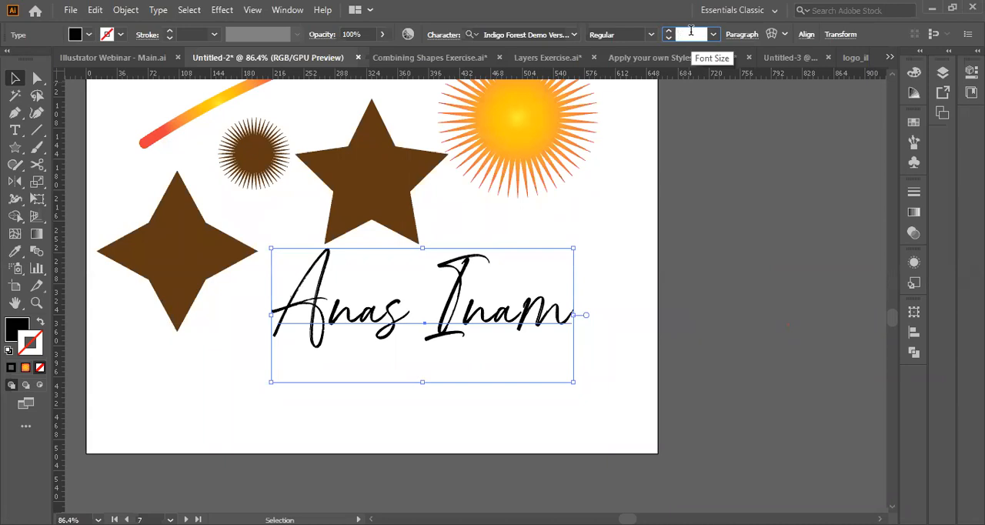
{"action": "type", "text": "200"}
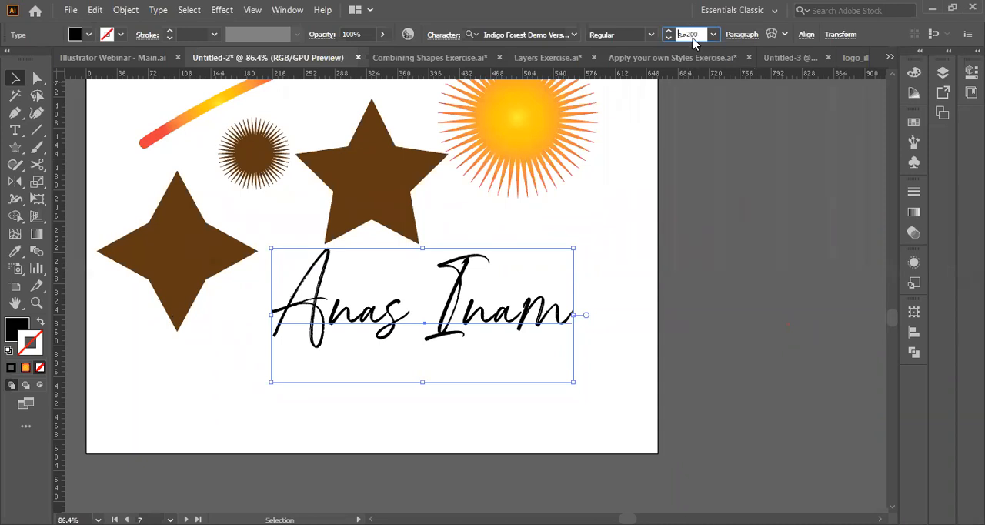
{"action": "type", "text": "mm"}
{"action": "key", "text": "Return"}
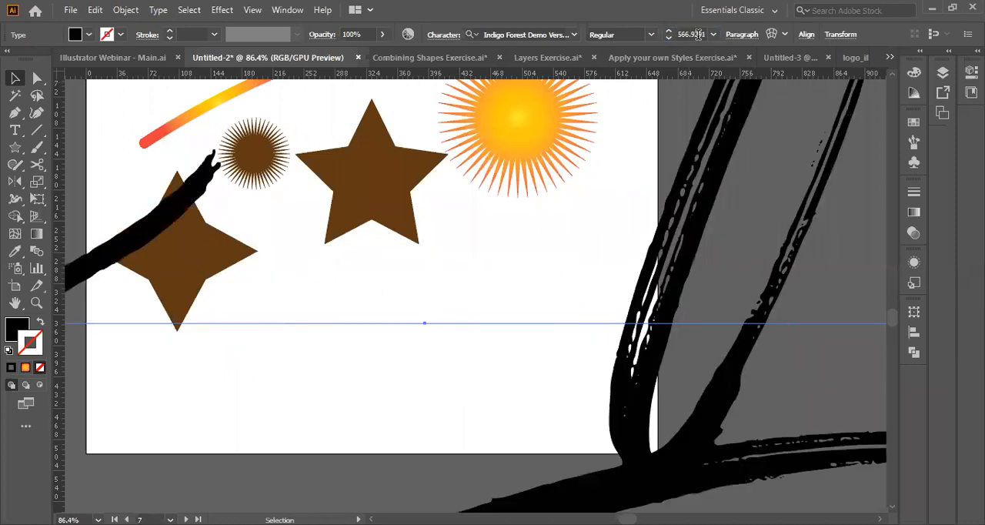
Reduce the name text's font size to 10 mm.
{"action": "double_click", "coordinate": [698, 34]}
{"action": "key", "text": "BackSpace"}
{"action": "type", "text": "10mm"}
{"action": "key", "text": "Return"}
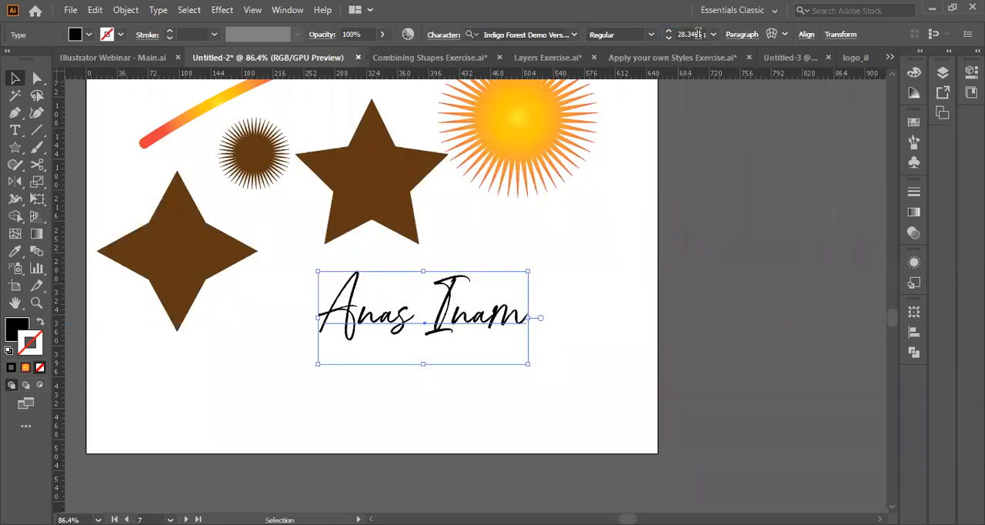
{"action": "double_click", "coordinate": [691, 35]}
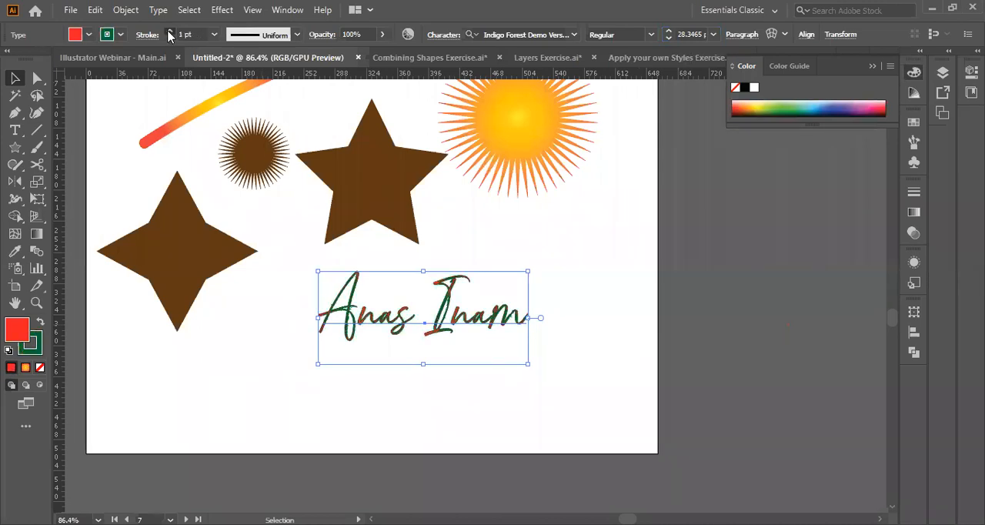
Give the red name text a dark green 2 pt stroke and deselect it.
{"action": "left_click", "coordinate": [170, 31]}
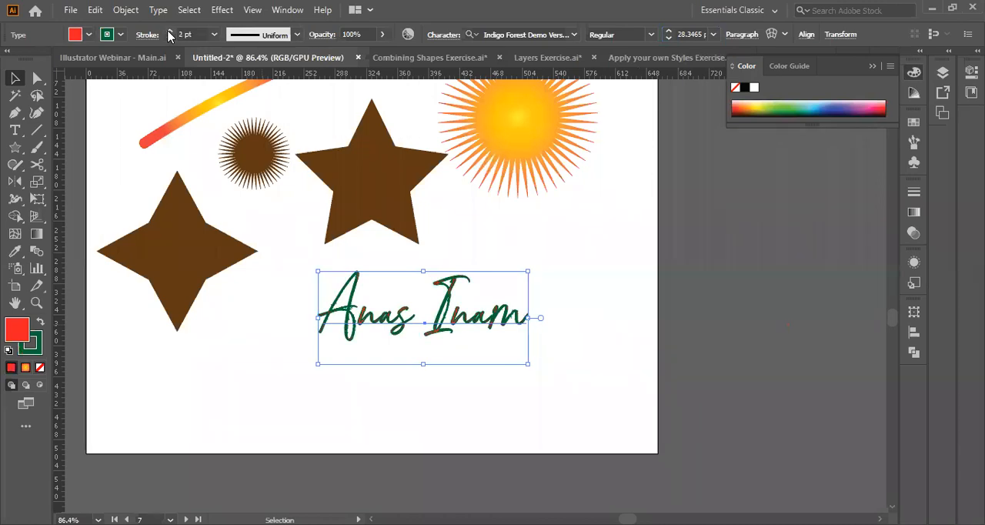
{"action": "left_click", "coordinate": [301, 364]}
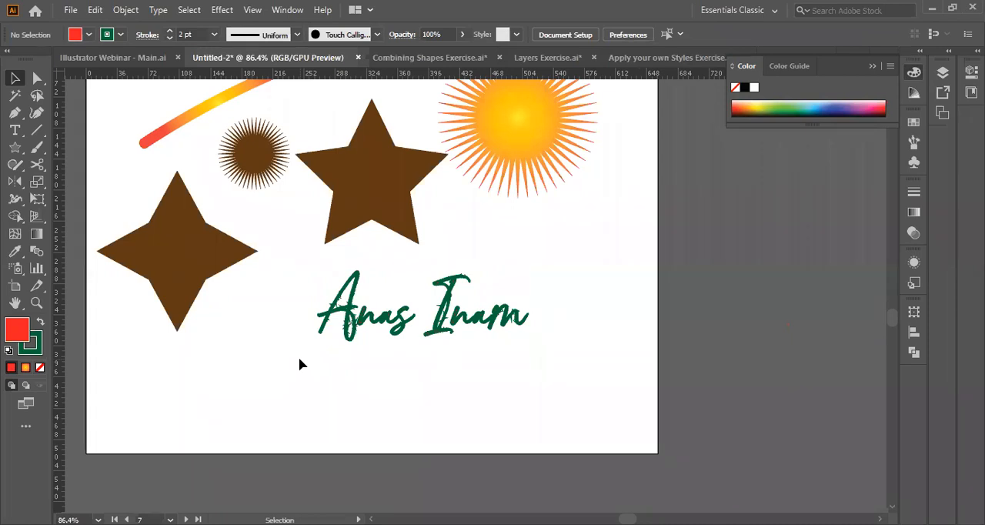
Move the brown five-pointed star slightly lower and to the right on its artboard and fill it with a medium green swatch.
{"action": "scroll", "coordinate": [518, 256], "scroll_direction": "up", "scroll_amount": 10}
{"action": "scroll", "coordinate": [518, 256], "scroll_direction": "right", "scroll_amount": 5}
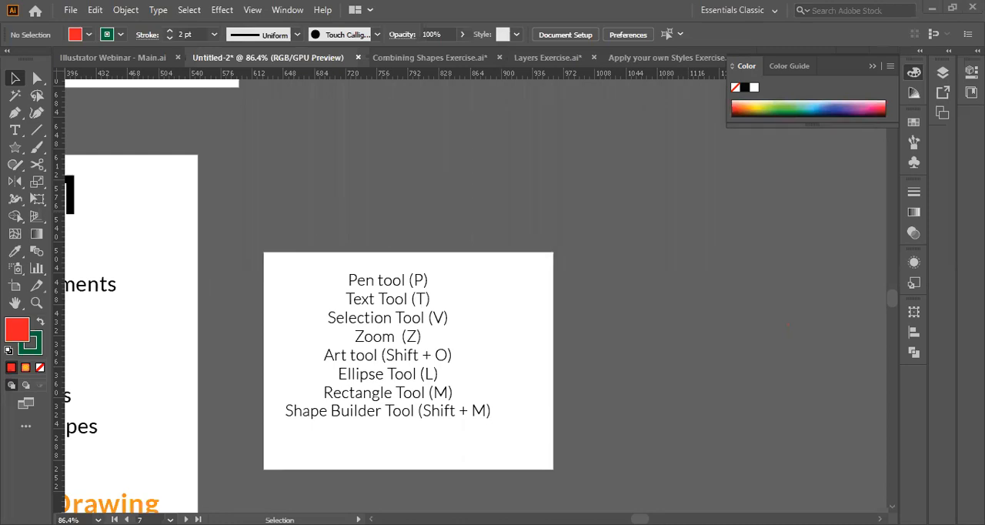
{"action": "scroll", "coordinate": [346, 397], "scroll_direction": "left", "scroll_amount": 3}
{"action": "scroll", "coordinate": [346, 398], "scroll_direction": "down", "scroll_amount": 8}
{"action": "scroll", "coordinate": [282, 398], "scroll_direction": "right", "scroll_amount": 2}
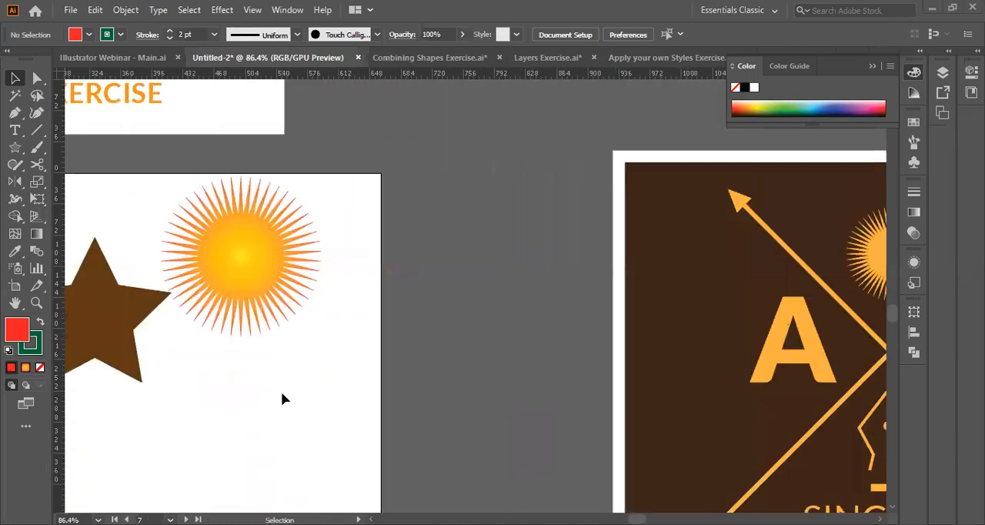
{"action": "scroll", "coordinate": [282, 398], "scroll_direction": "left", "scroll_amount": 3}
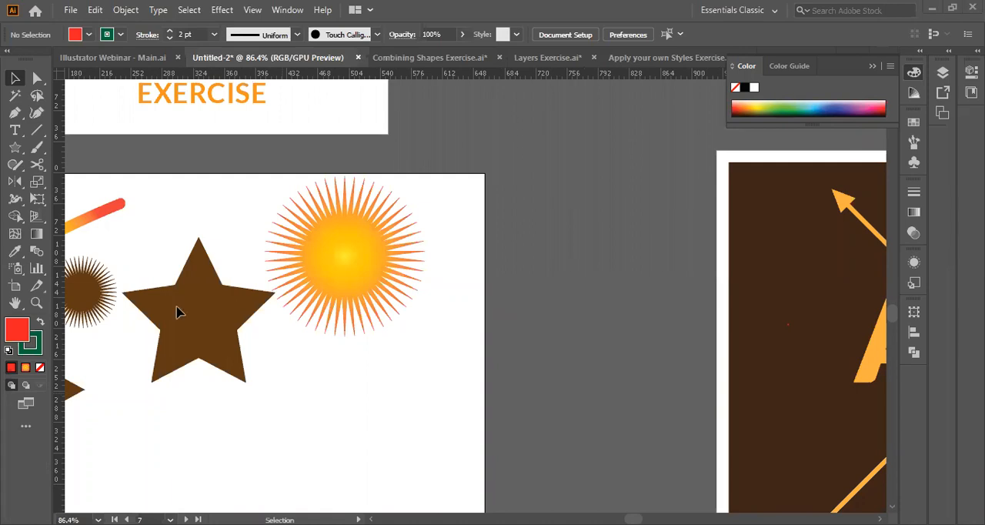
{"action": "left_click_drag", "start_coordinate": [177, 311], "coordinate": [200, 350]}
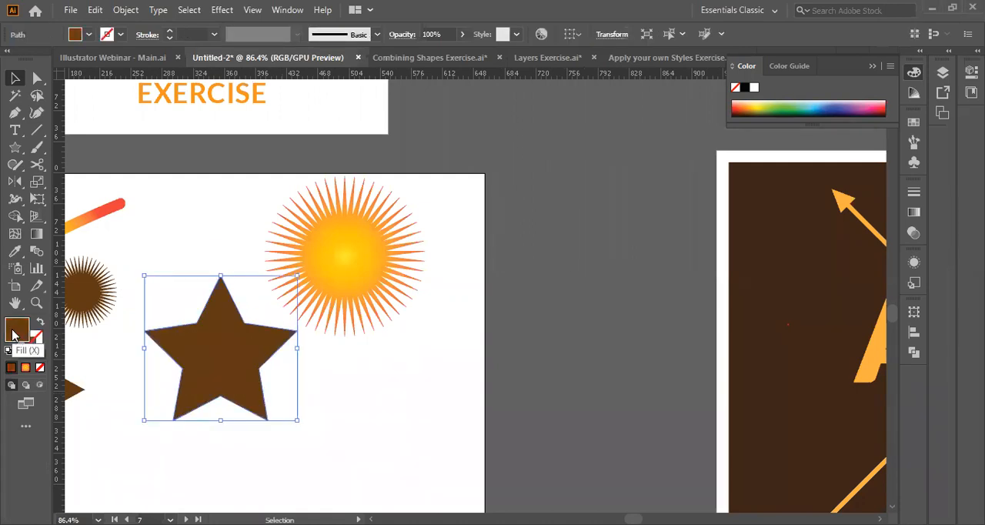
{"action": "left_click", "coordinate": [89, 35]}
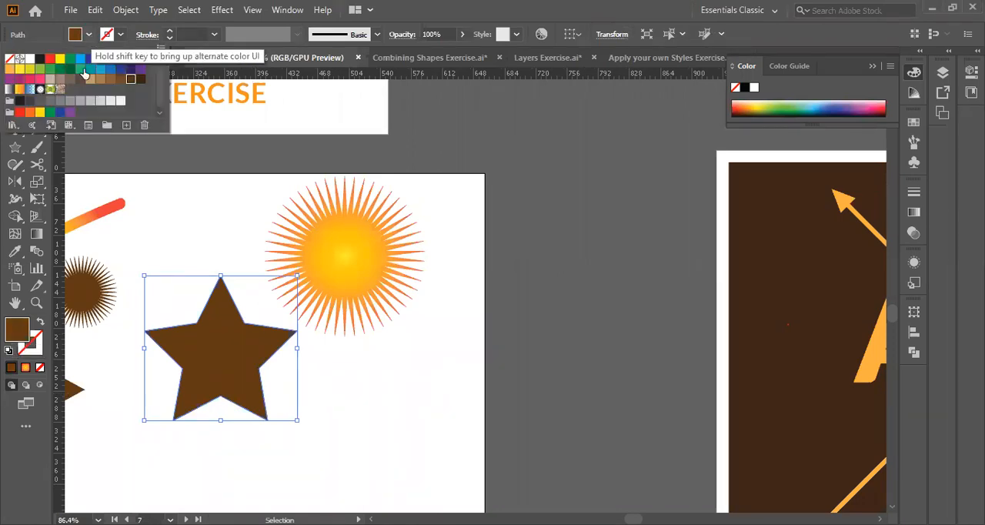
{"action": "left_click", "coordinate": [81, 69]}
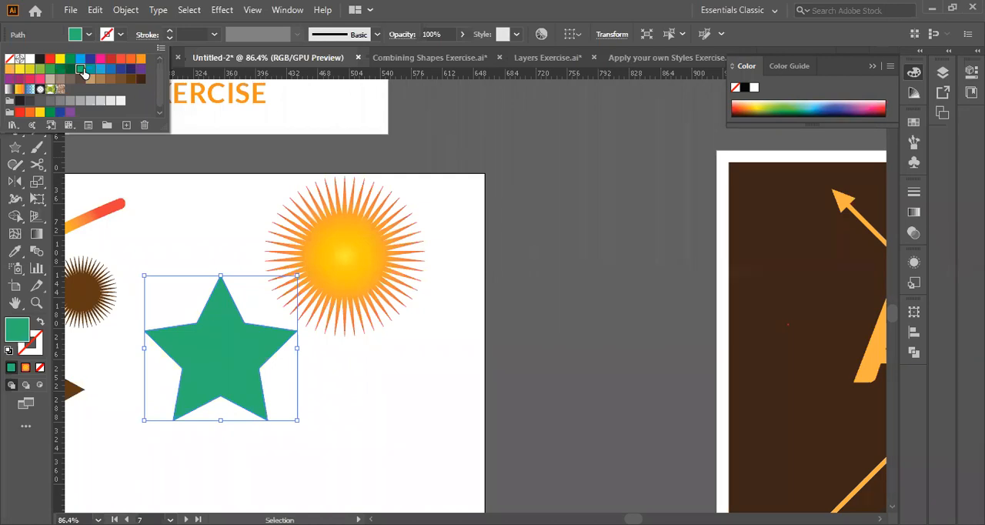
{"action": "left_click", "coordinate": [82, 72]}
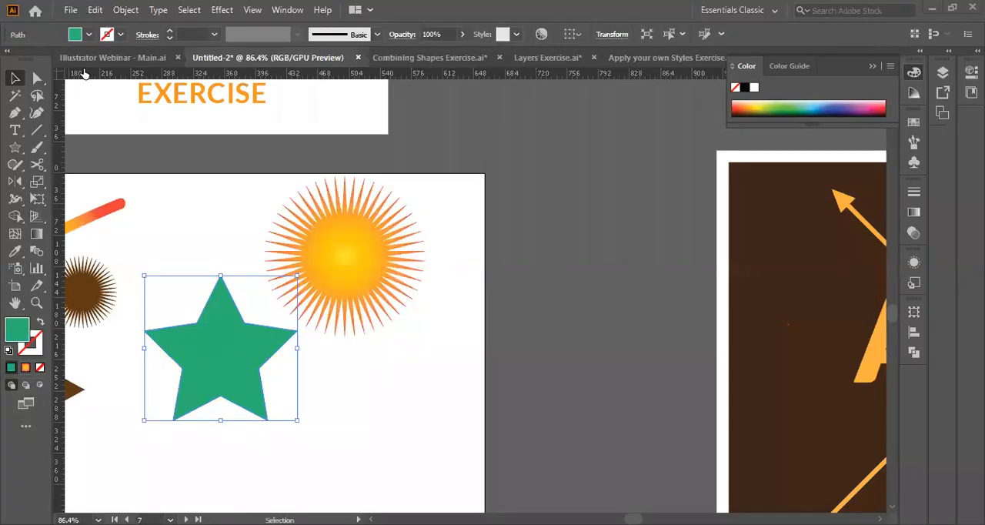